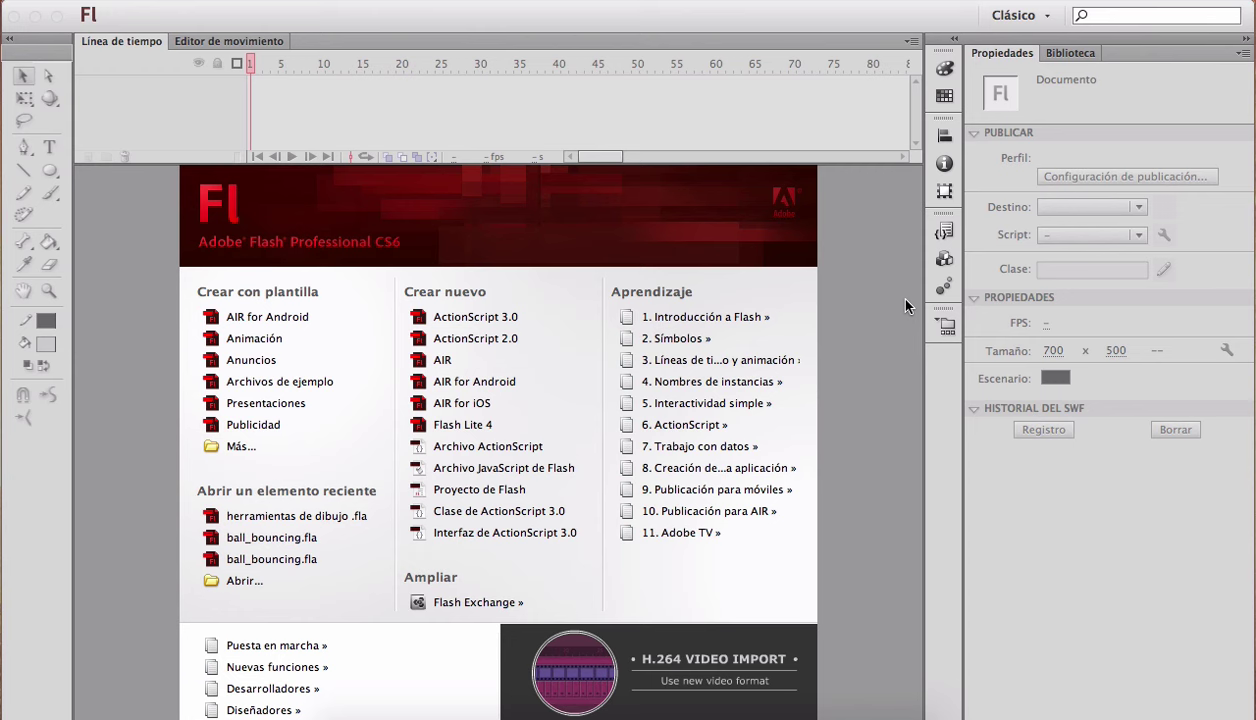
# Step: Create a new ActionScript 2.0 document with a stage size of 700 x 500 px
pyautogui.click(484, 340)
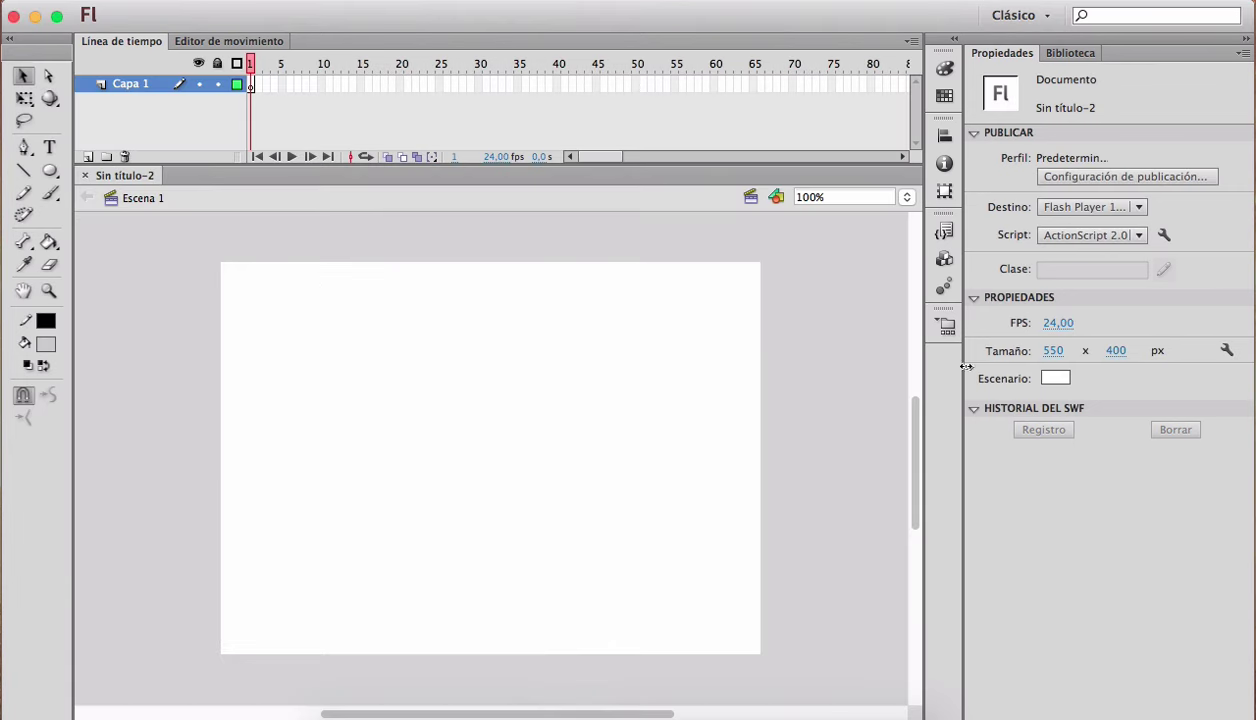
pyautogui.click(1053, 350)
pyautogui.write('700')
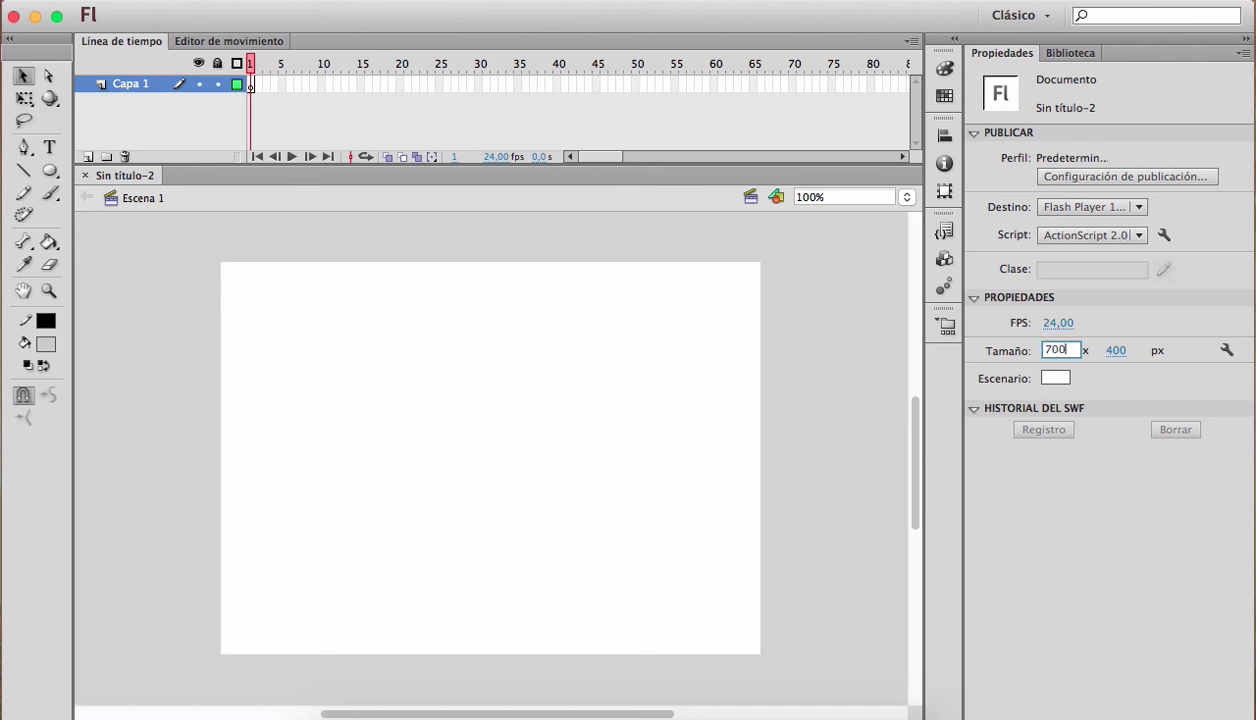
pyautogui.press('Tab')
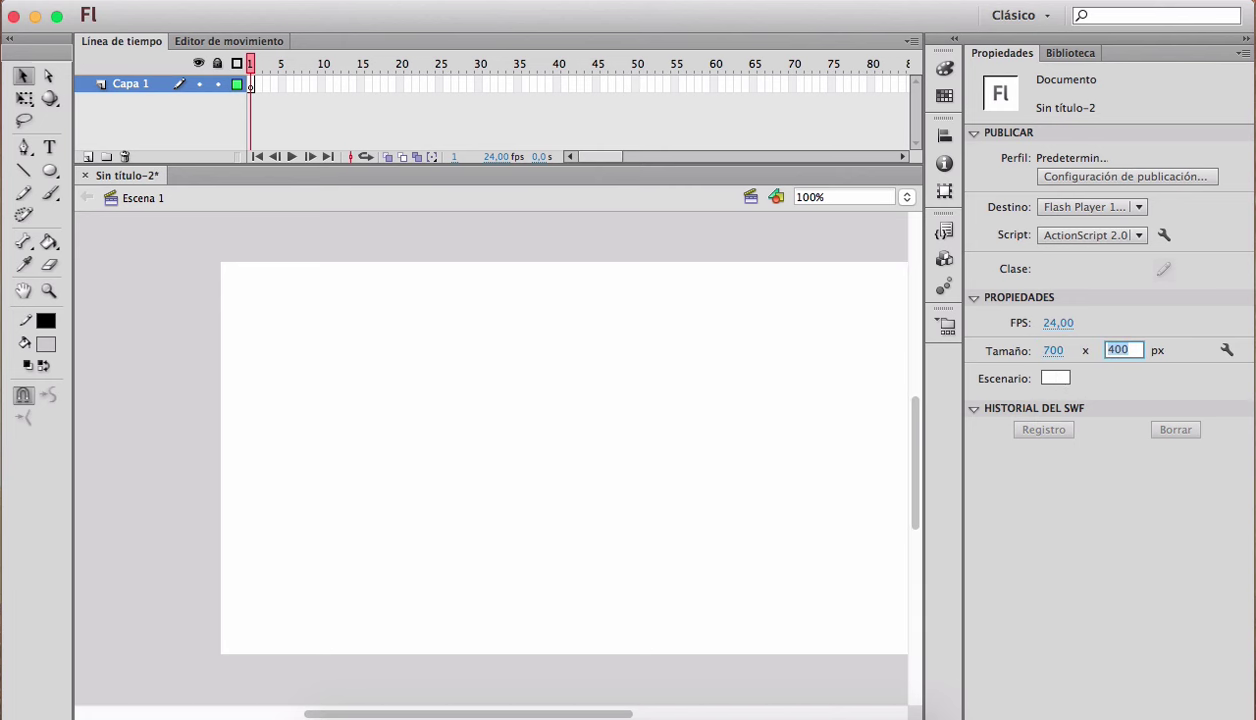
pyautogui.write('500')
pyautogui.press('Return')
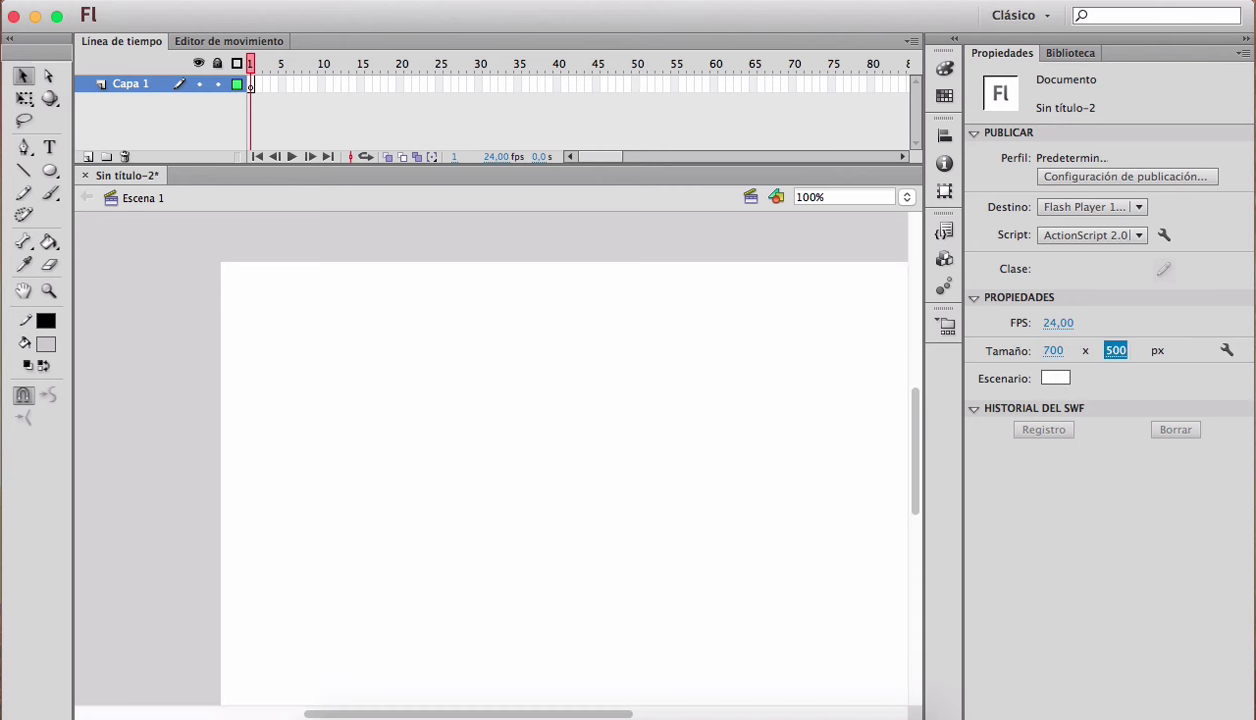
pyautogui.scroll(-3, 680, 504)
pyautogui.hscroll(2, 680, 504)
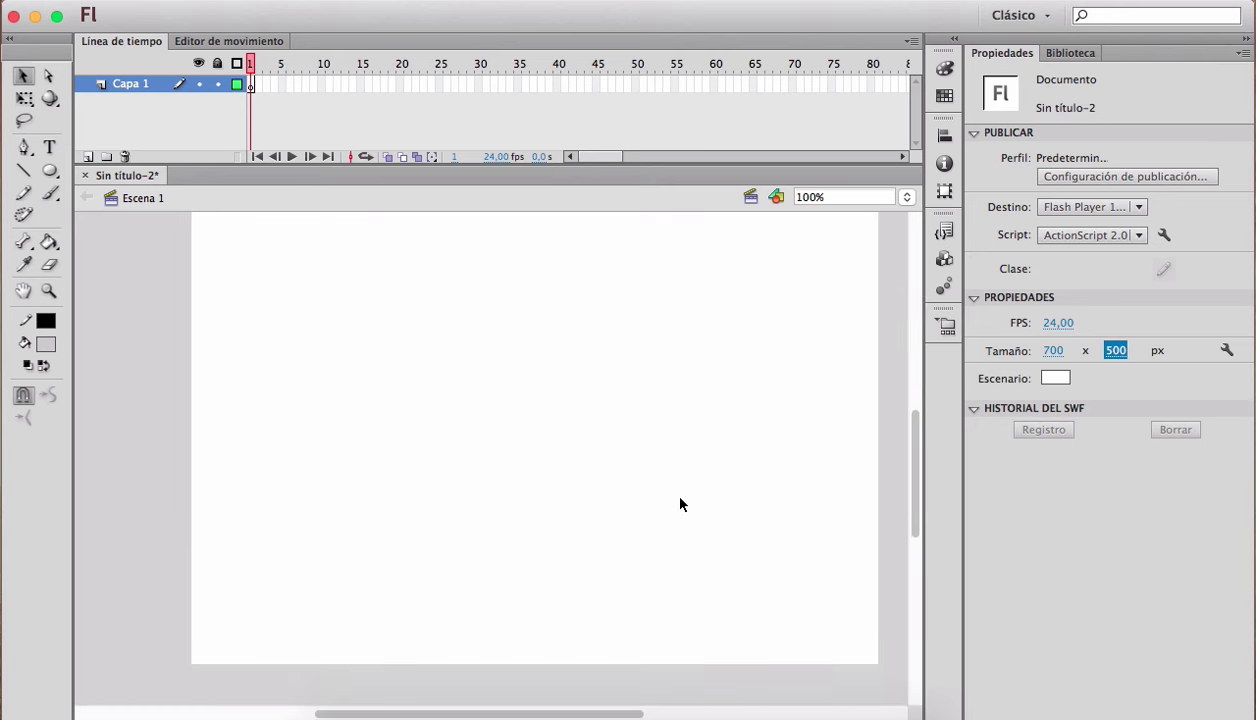
pyautogui.scroll(1, 680, 504)
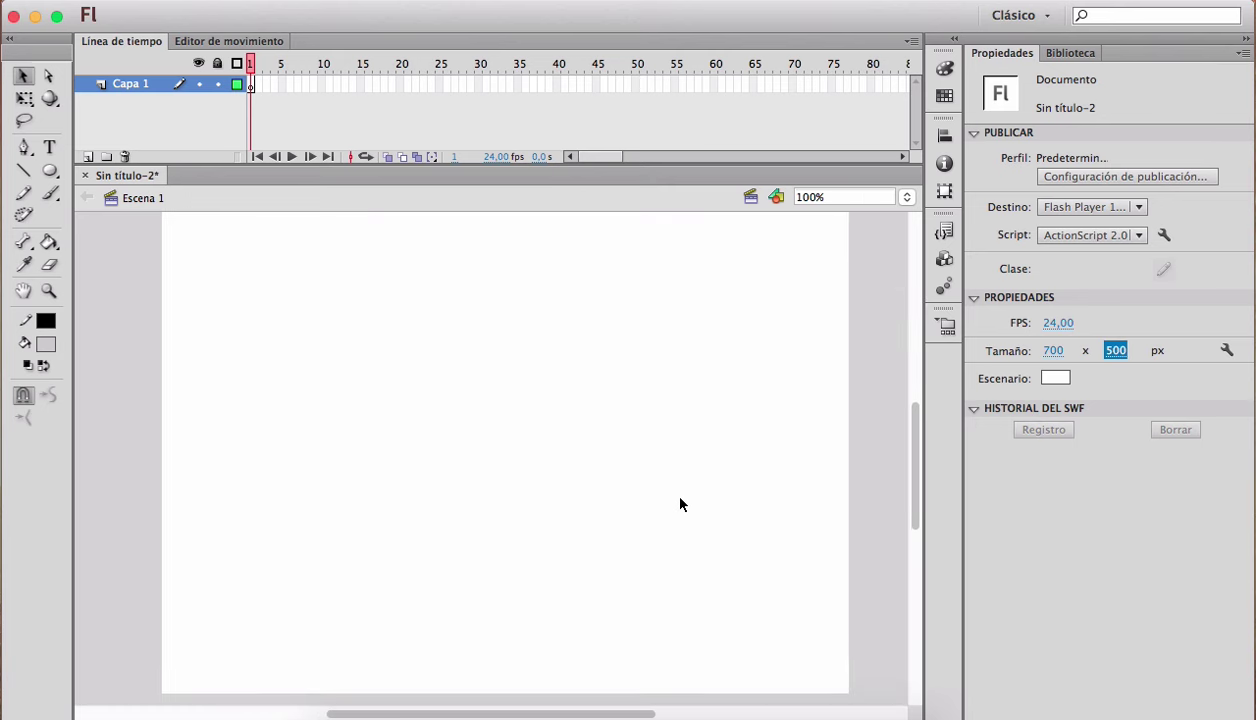
pyautogui.scroll(1, 680, 504)
pyautogui.scroll(-1, 680, 504)
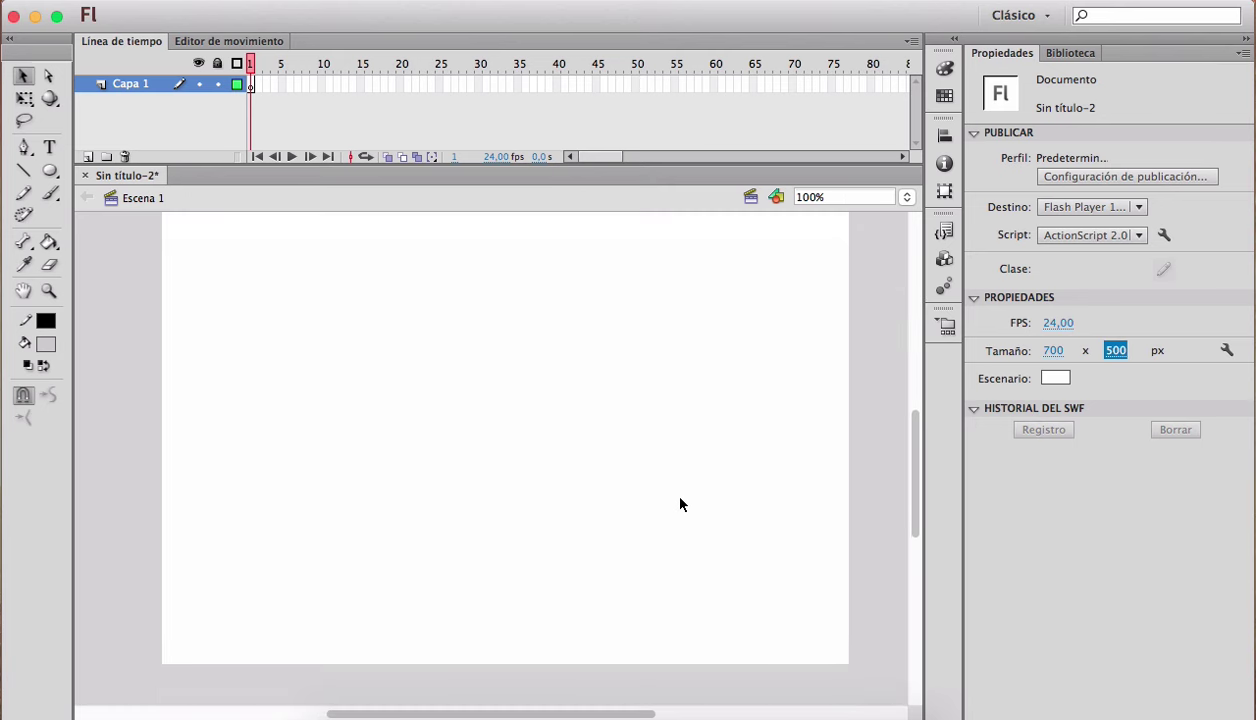
pyautogui.scroll(1, 680, 504)
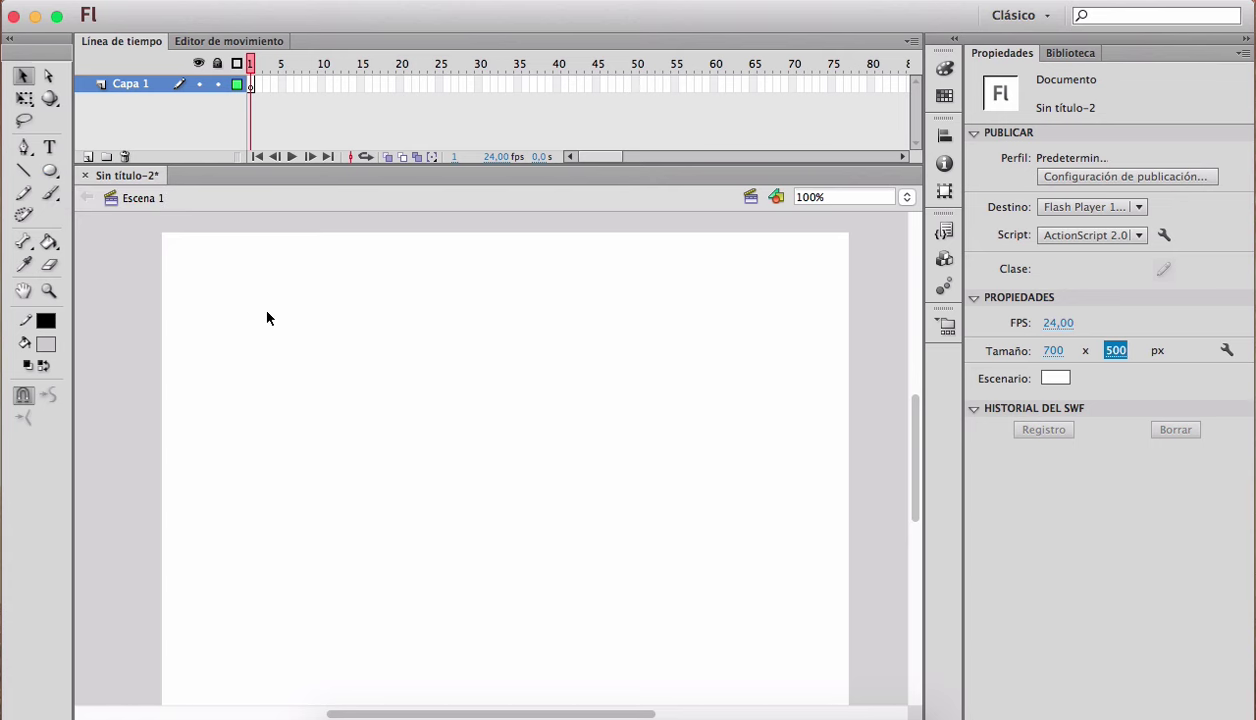
# Step: Draw a black-filled circle about 66.5 px wide as a drawing object in the upper-left area of the stage
pyautogui.click(49, 173)
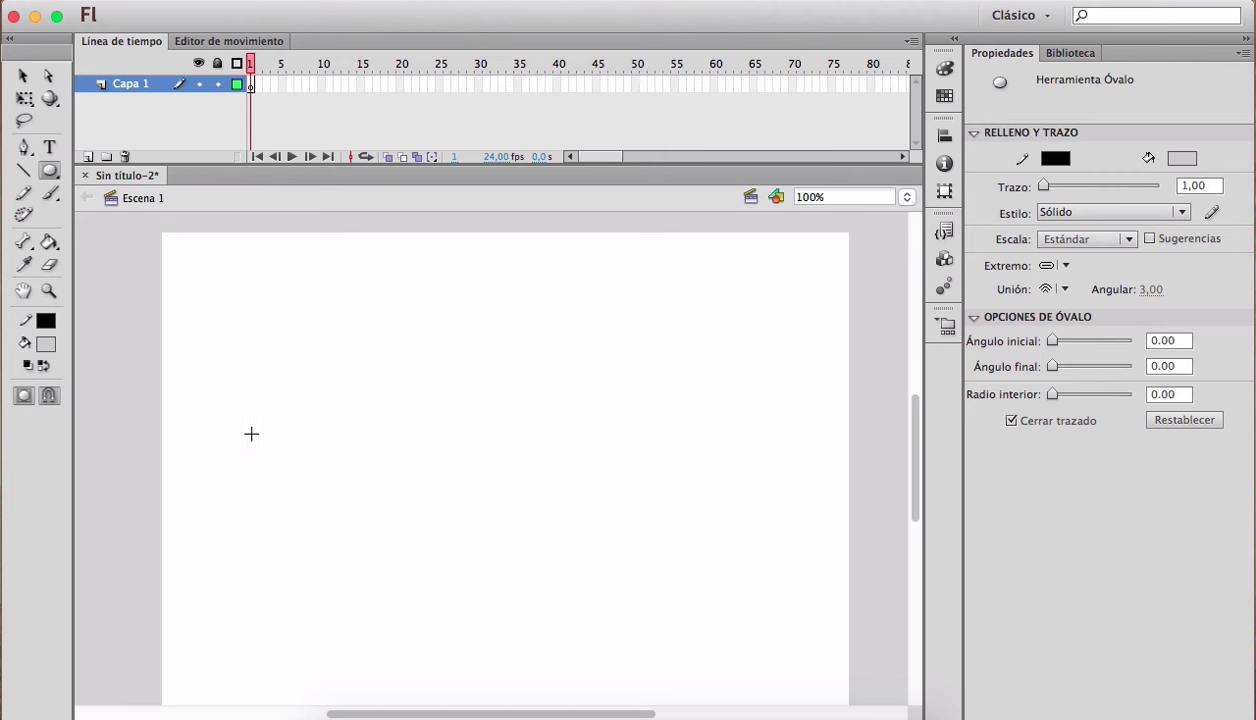
pyautogui.click(47, 343)
pyautogui.click(80, 388)
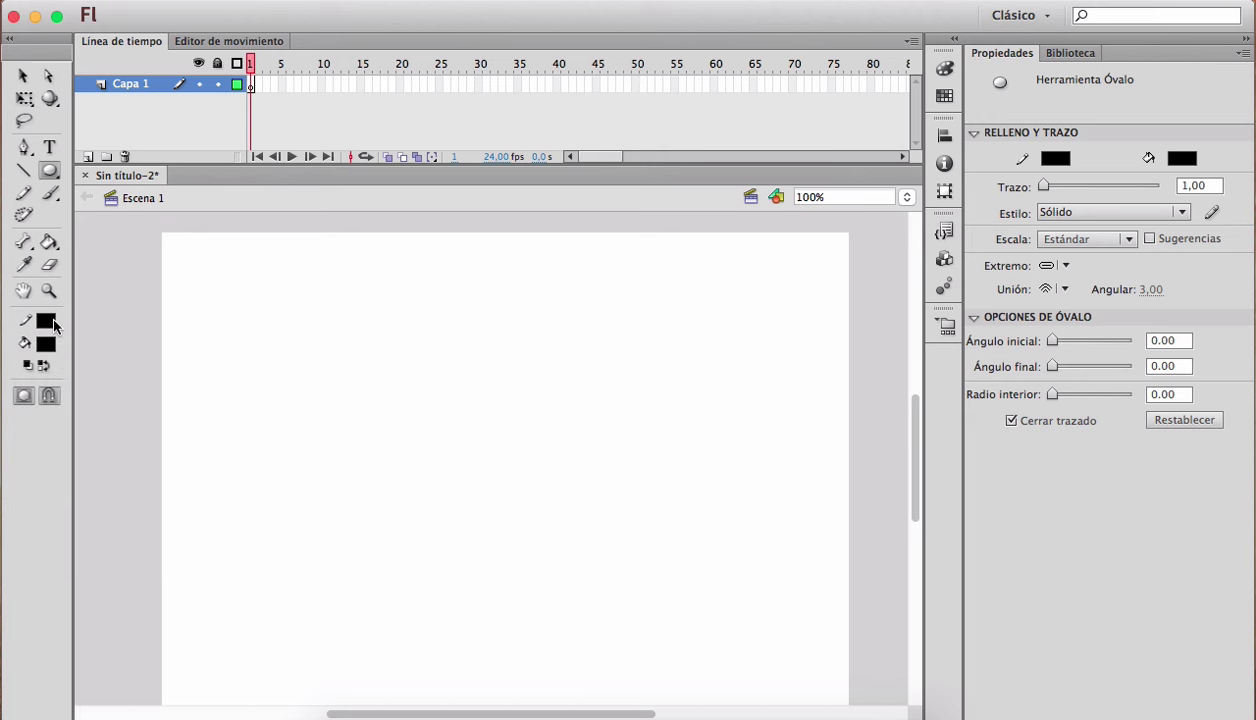
pyautogui.click(23, 398)
pyautogui.moveTo(292, 357); pyautogui.dragTo(357, 423)
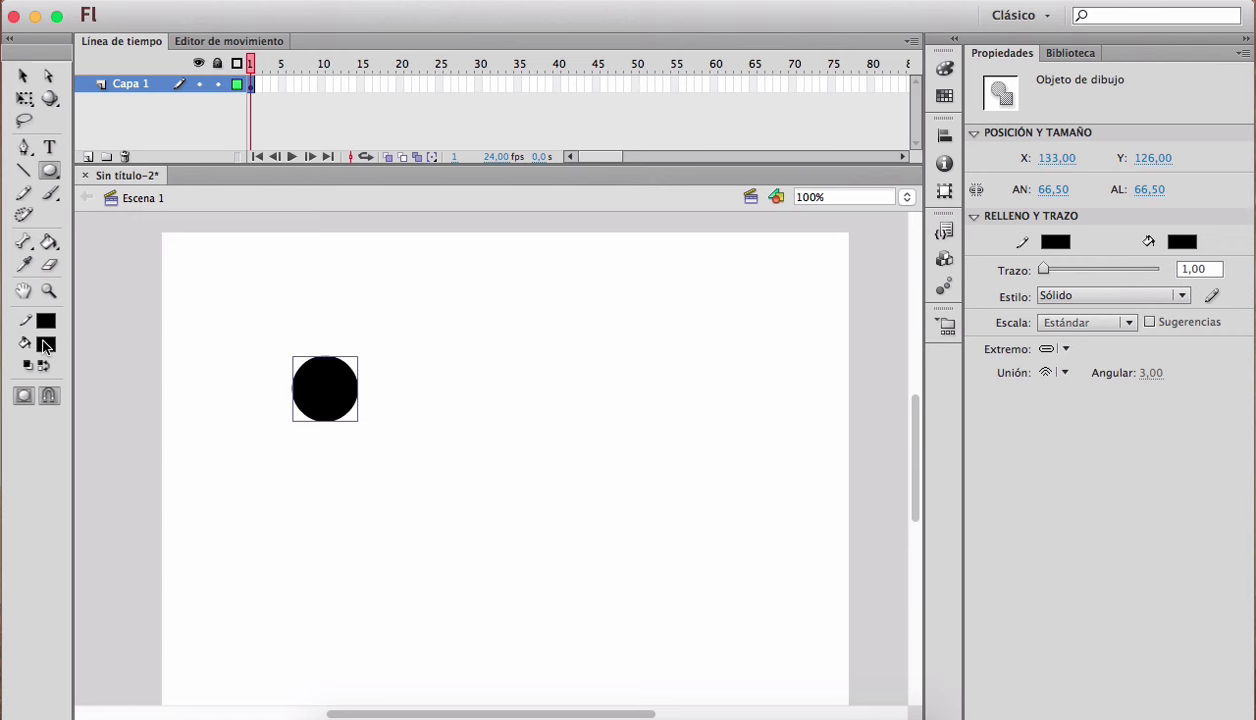
# Step: Pick light grey as the Oval tool's fill and undo the colour change on the black circle
pyautogui.click(44, 345)
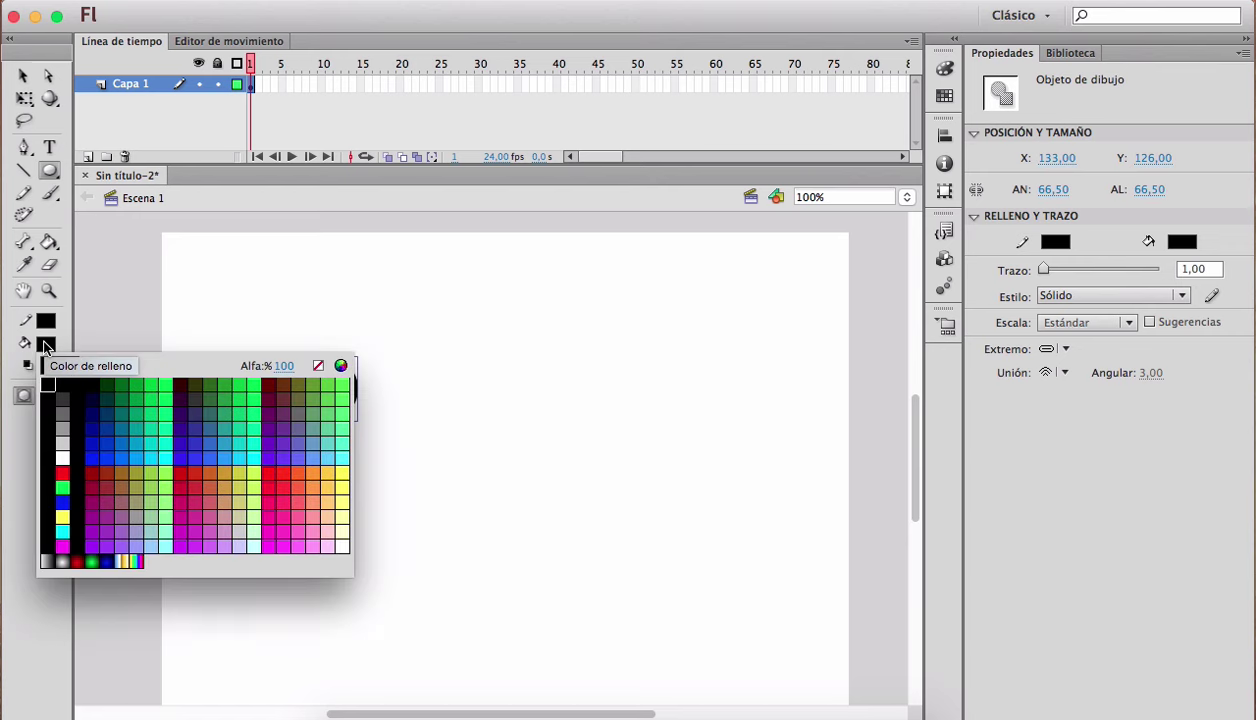
pyautogui.click(62, 440)
pyautogui.press('super+z')
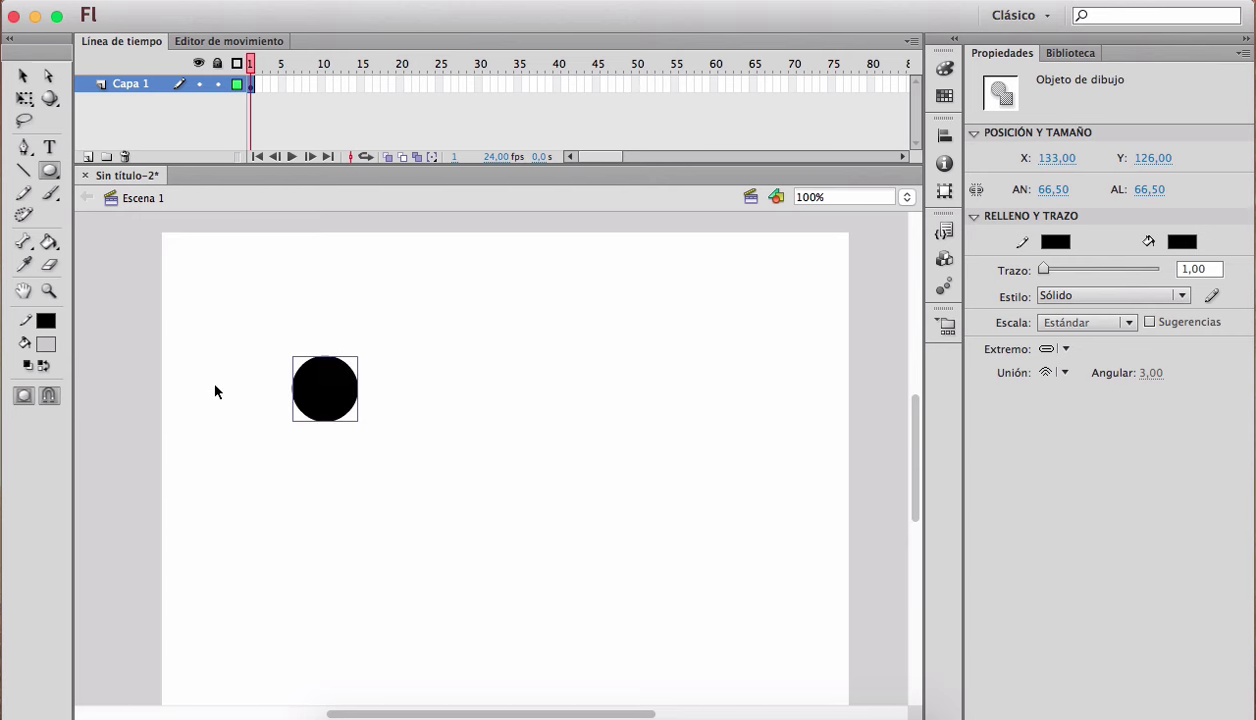
pyautogui.press('v')
pyautogui.click(216, 390)
pyautogui.press('o')
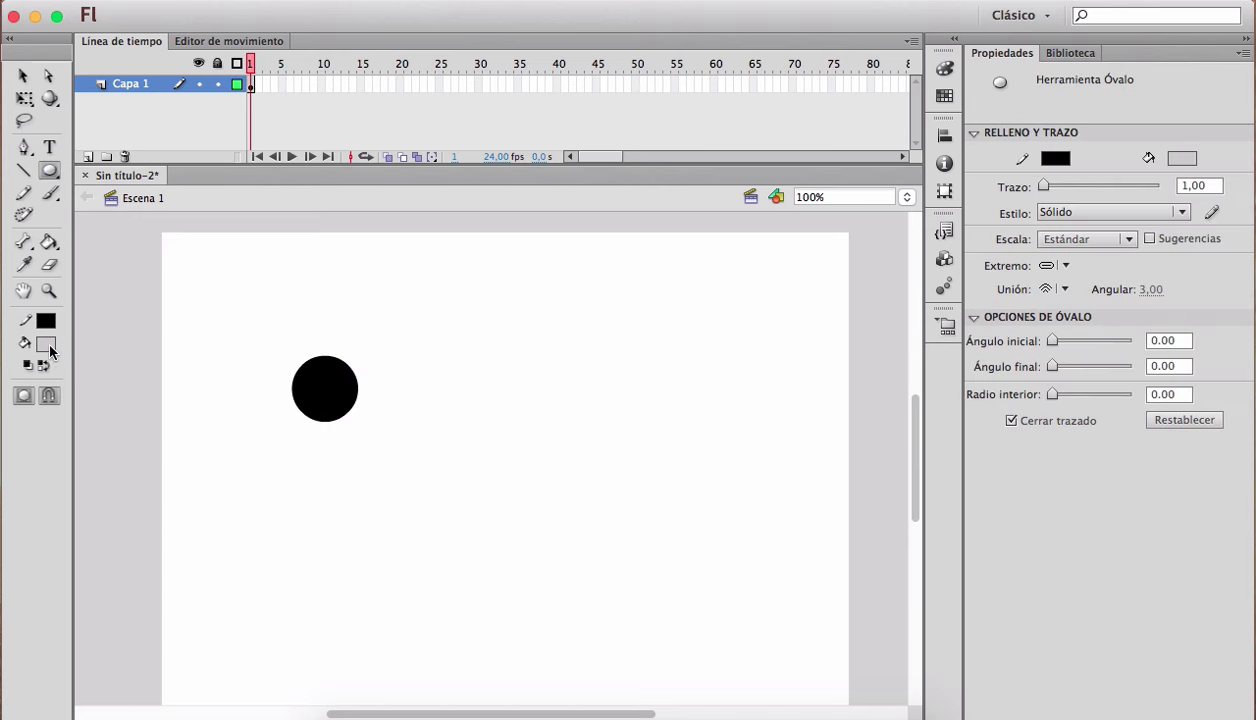
# Step: Add two overlapping light-grey oval wings, each about 37 x 81 px, above the black circle, with the right wing behind the left
pyautogui.moveTo(238, 292)
pyautogui.mouseDown()
pyautogui.moveTo(270, 380)
pyautogui.moveTo(339, 362)
pyautogui.mouseUp()
pyautogui.press('v')
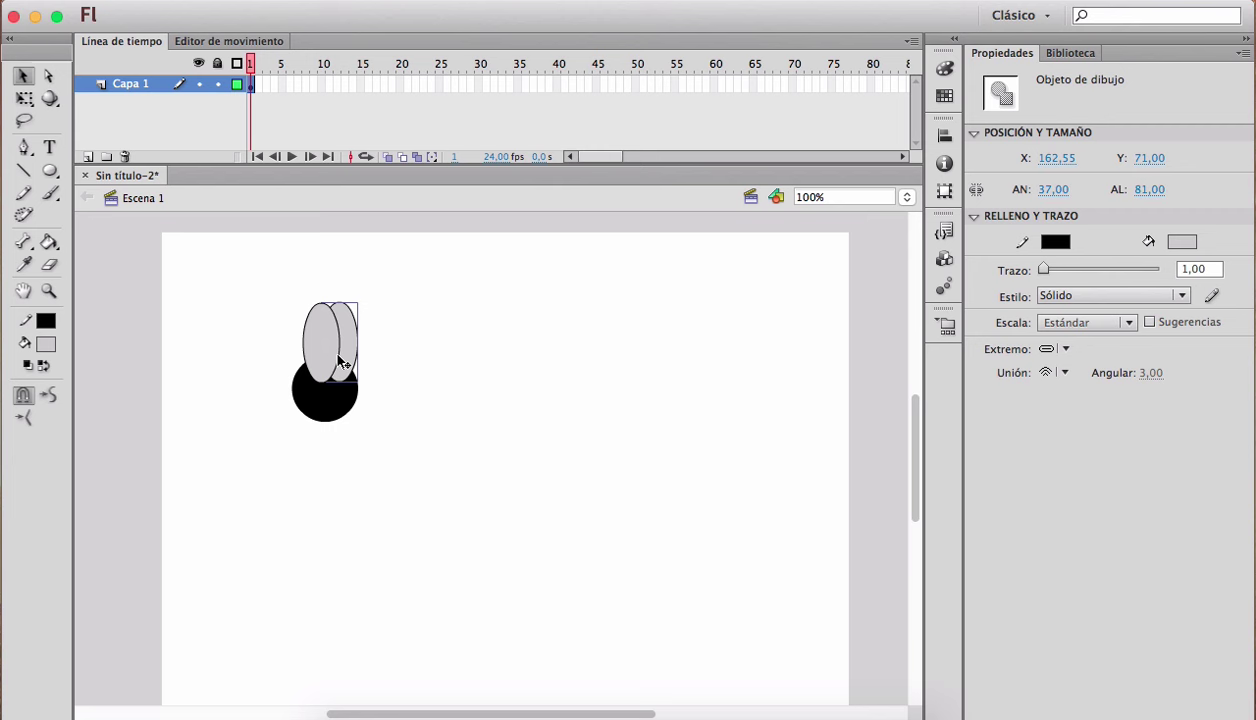
pyautogui.hotkey('ctrl', 'Down')
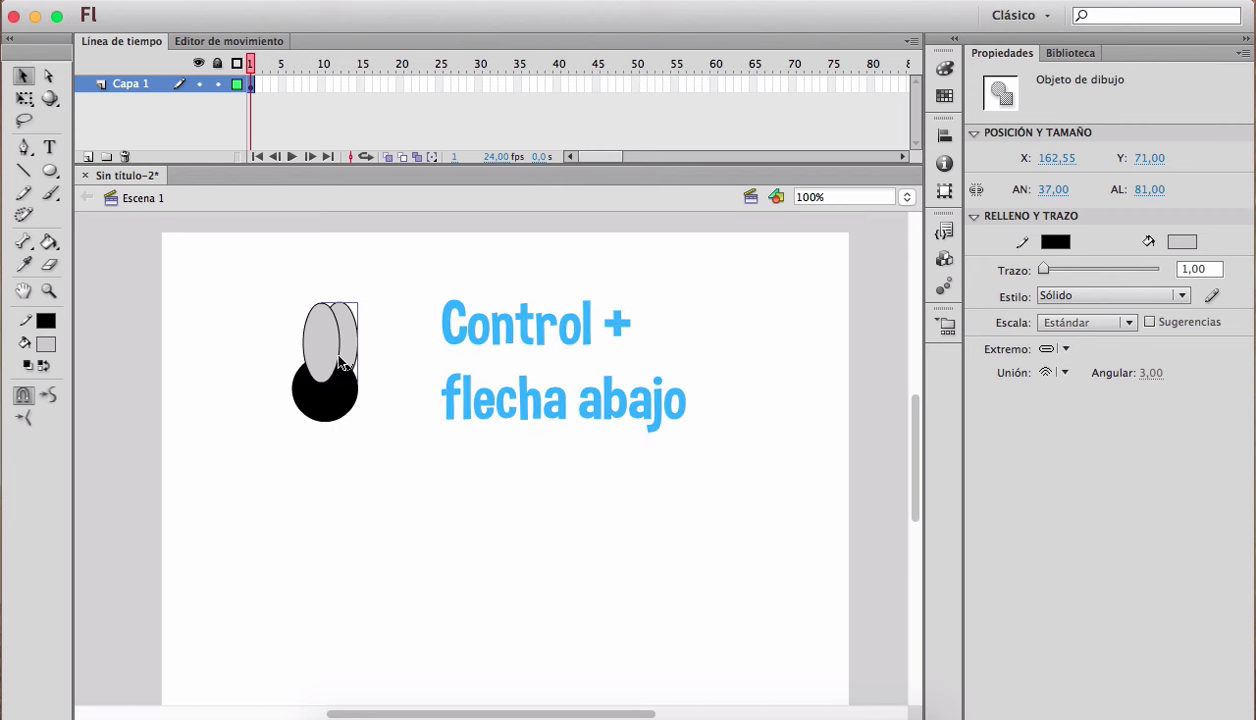
pyautogui.click(379, 399)
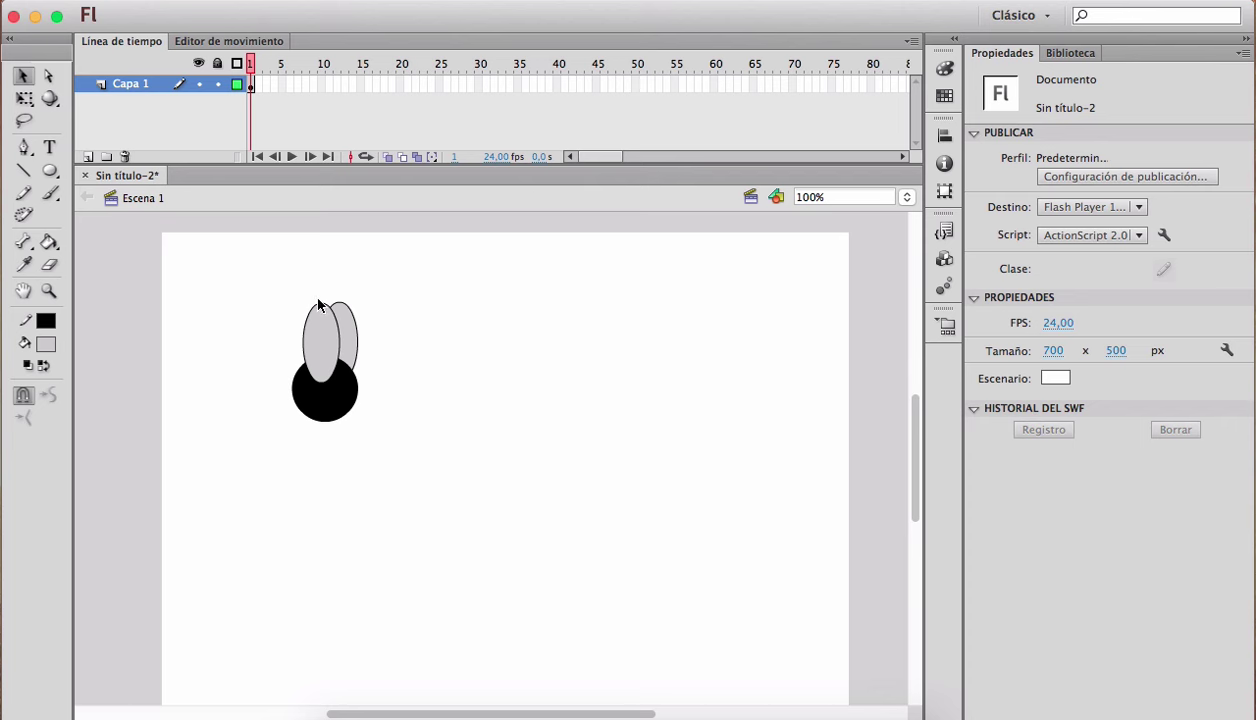
# Step: Nudge both wings 2 px down and 2 px left over the black body
pyautogui.moveTo(267, 284); pyautogui.dragTo(364, 310)
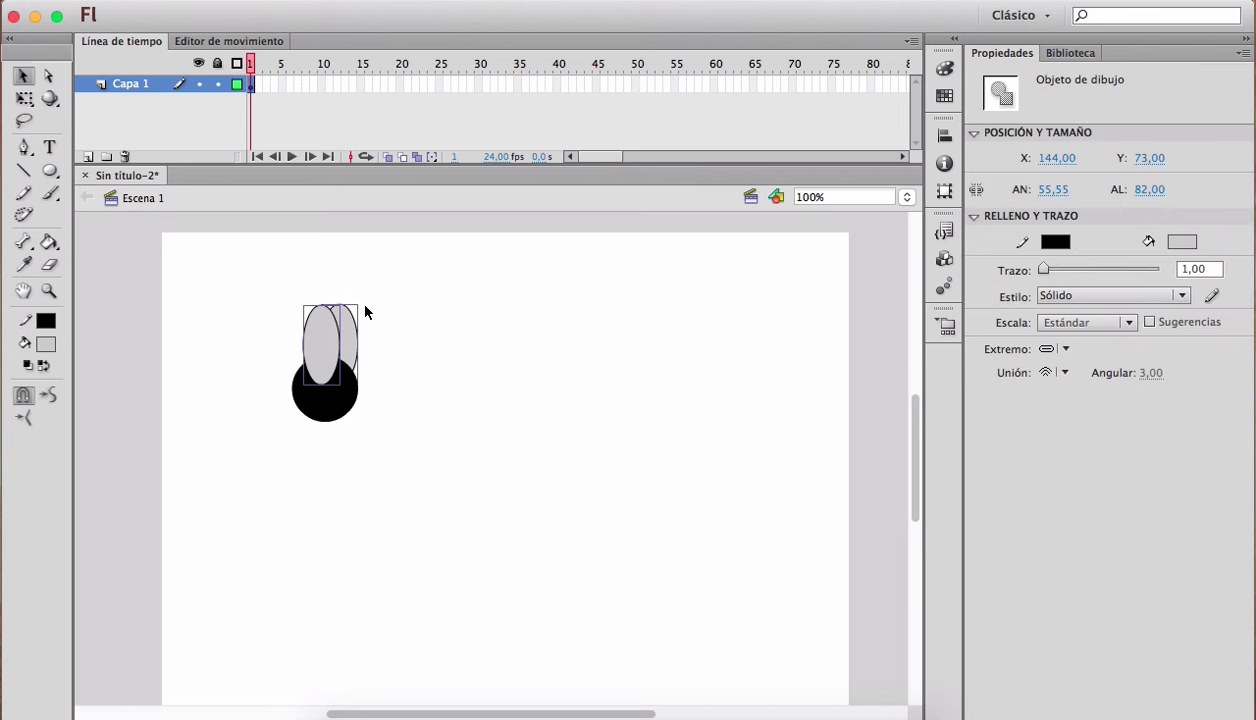
pyautogui.press('Left')
pyautogui.press('Left')
pyautogui.click(396, 373)
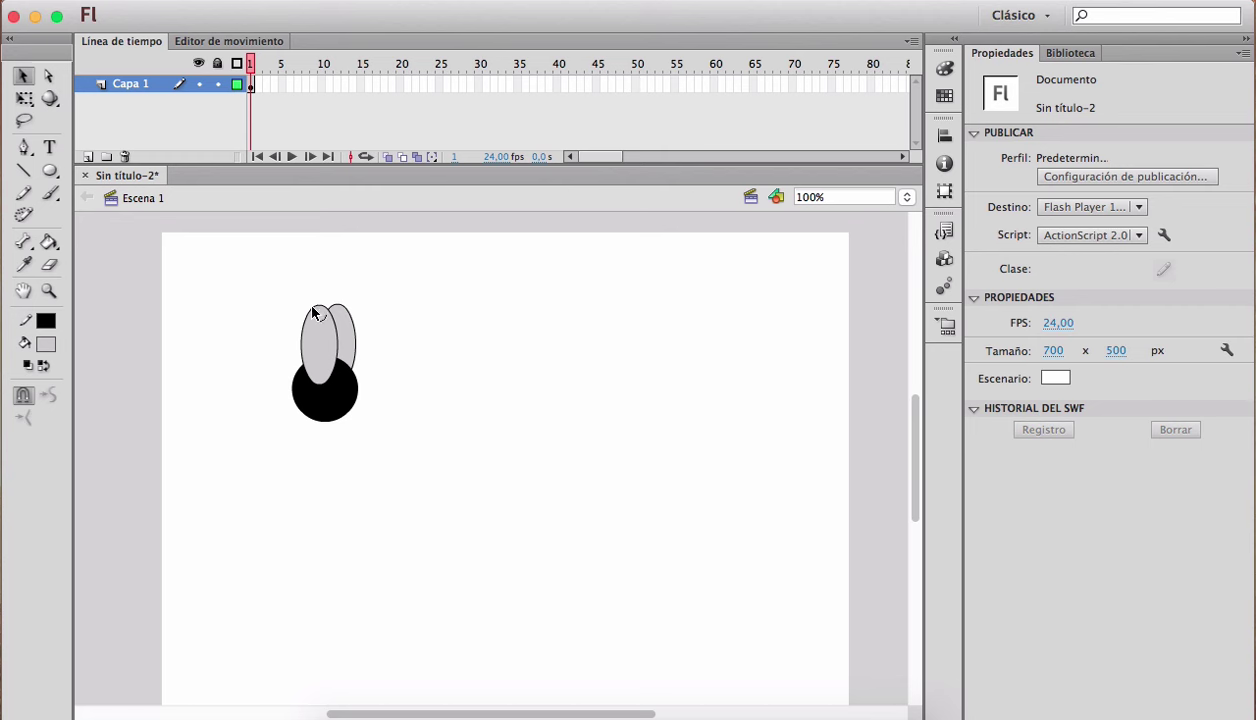
# Step: Convert the black body and both wings into a movie clip symbol named mosca
pyautogui.moveTo(257, 281)
pyautogui.mouseDown()
pyautogui.moveTo(308, 364)
pyautogui.moveTo(401, 437)
pyautogui.mouseUp()
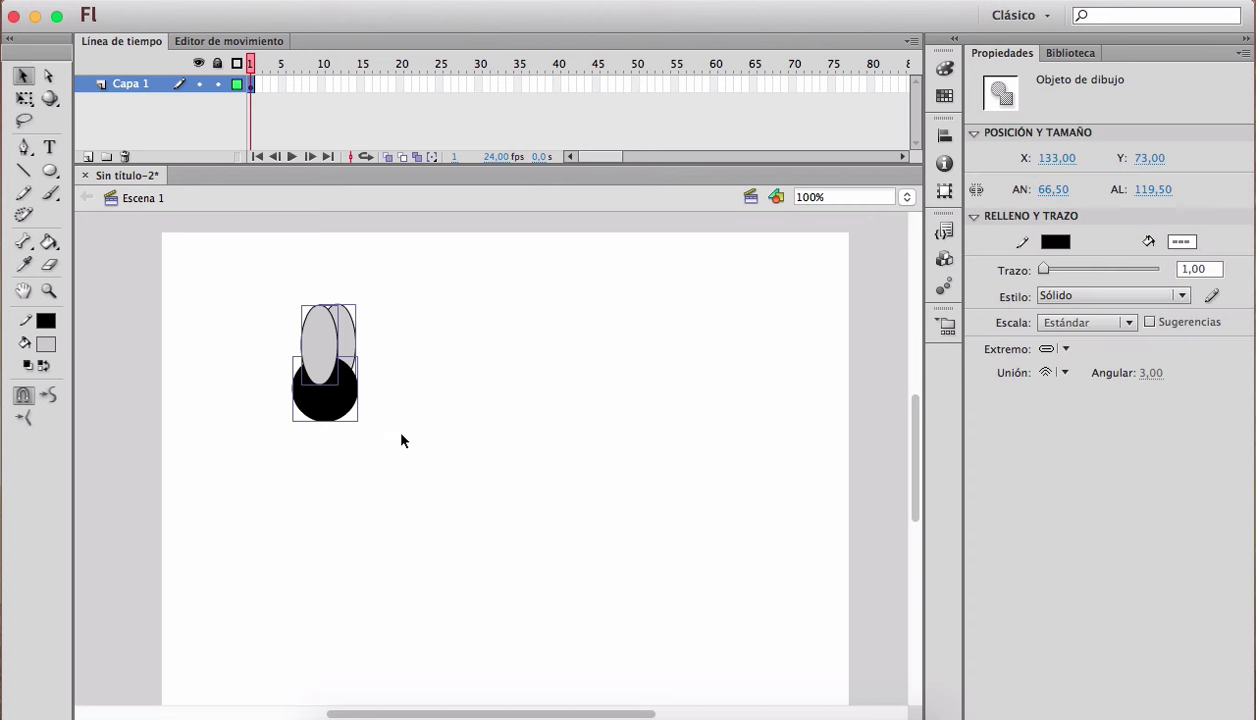
pyautogui.press('F8')
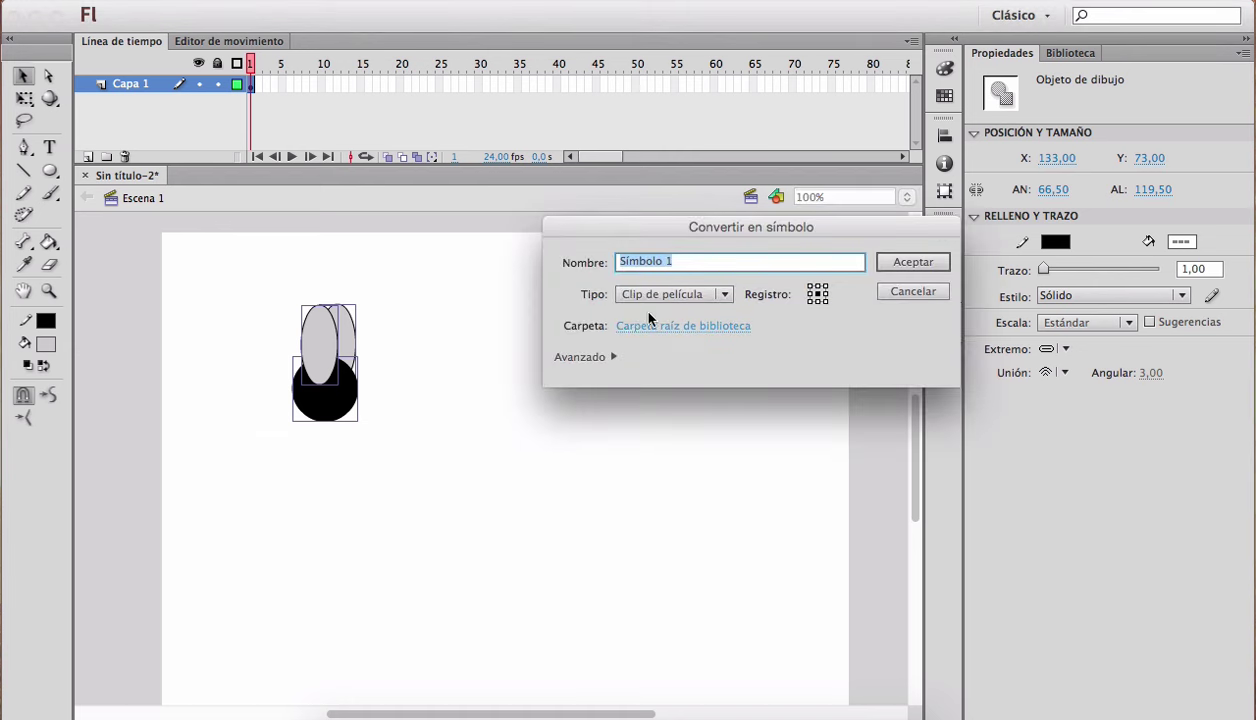
pyautogui.write('mosca')
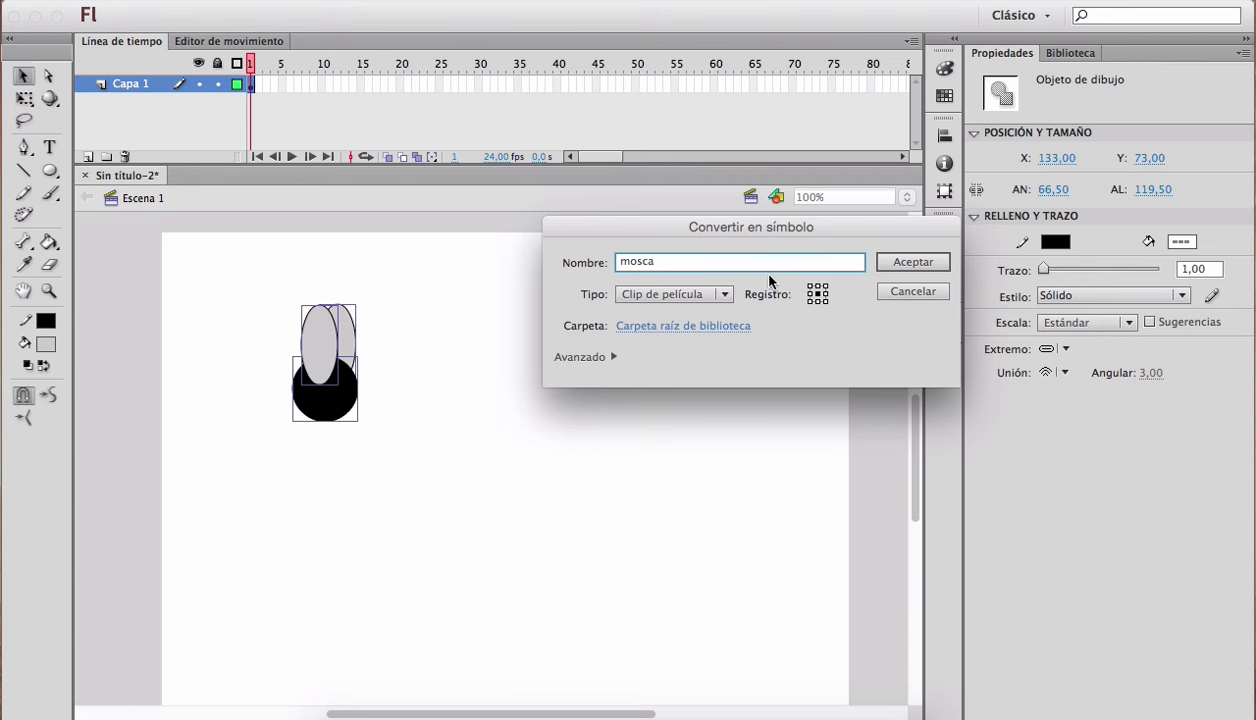
pyautogui.click(893, 264)
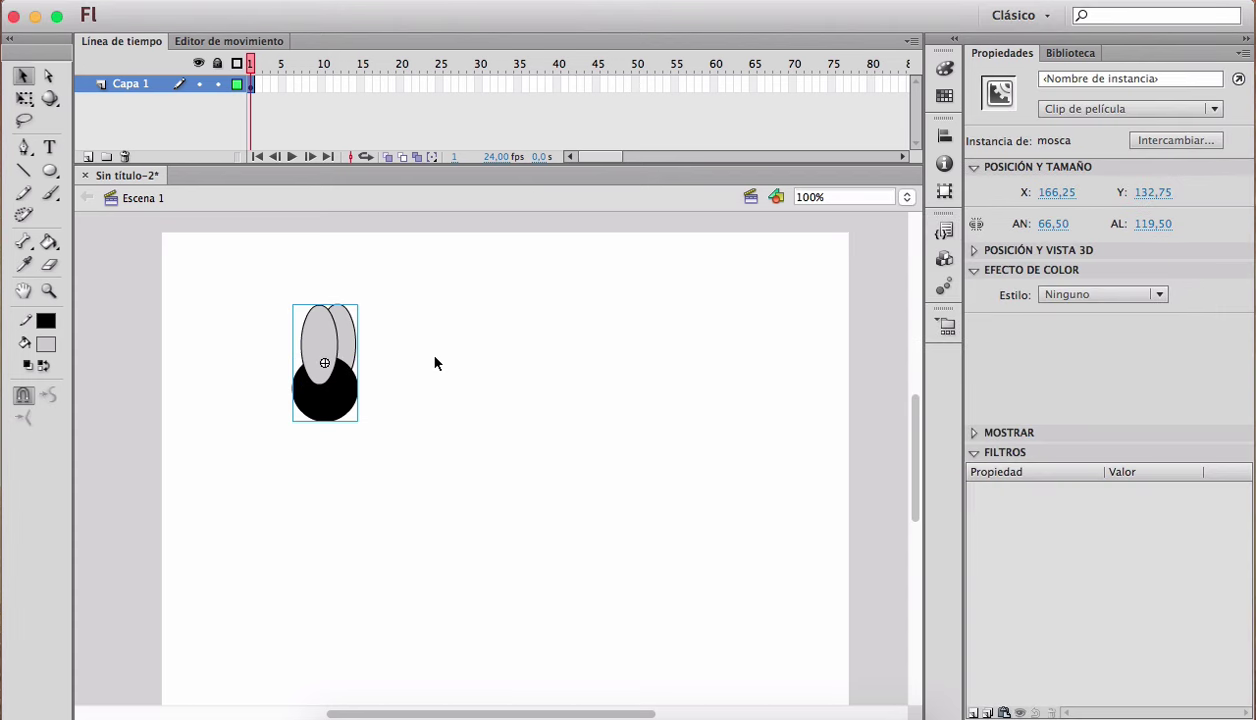
# Step: Open the mosca symbol for editing and insert a keyframe at frame 2
pyautogui.doubleClick(329, 345)
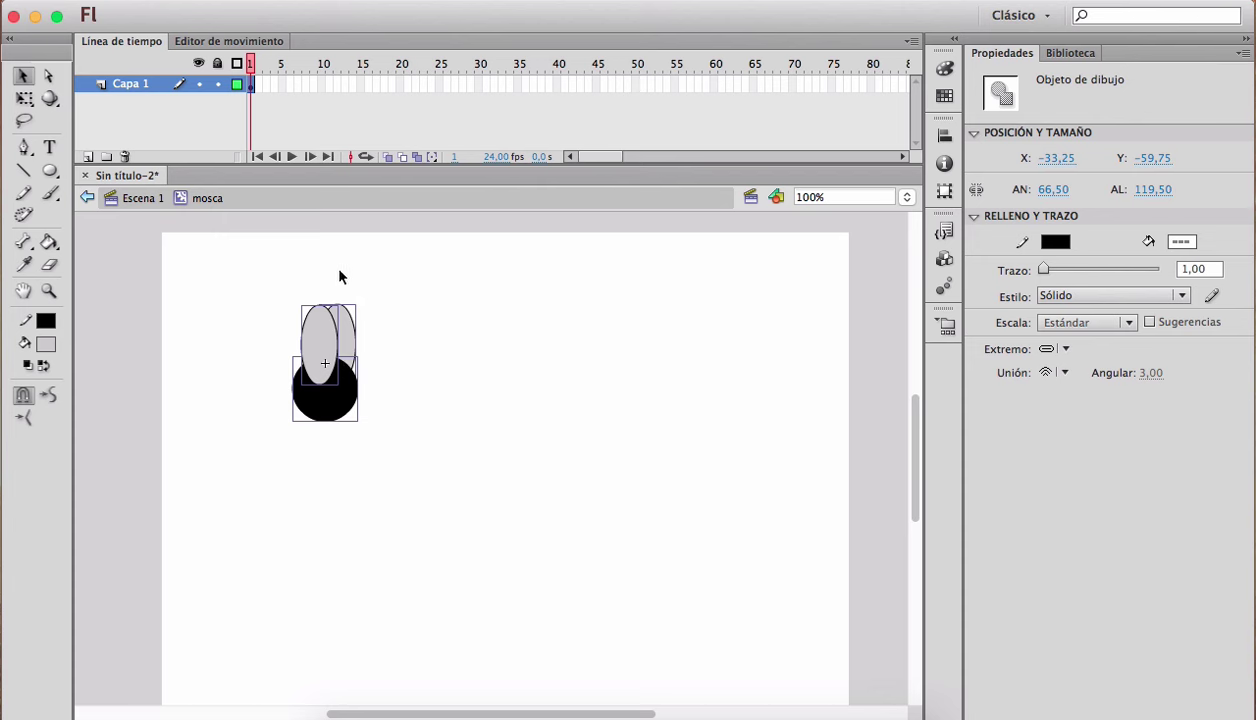
pyautogui.click(367, 352)
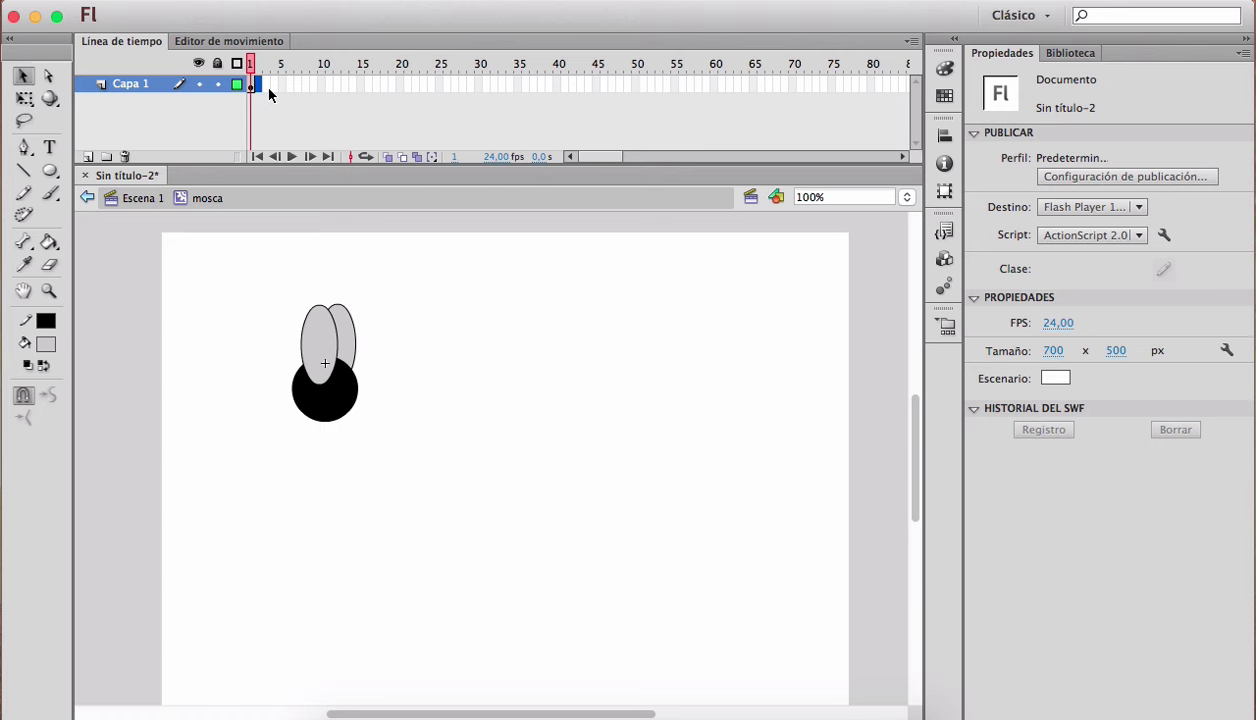
pyautogui.press('F6')
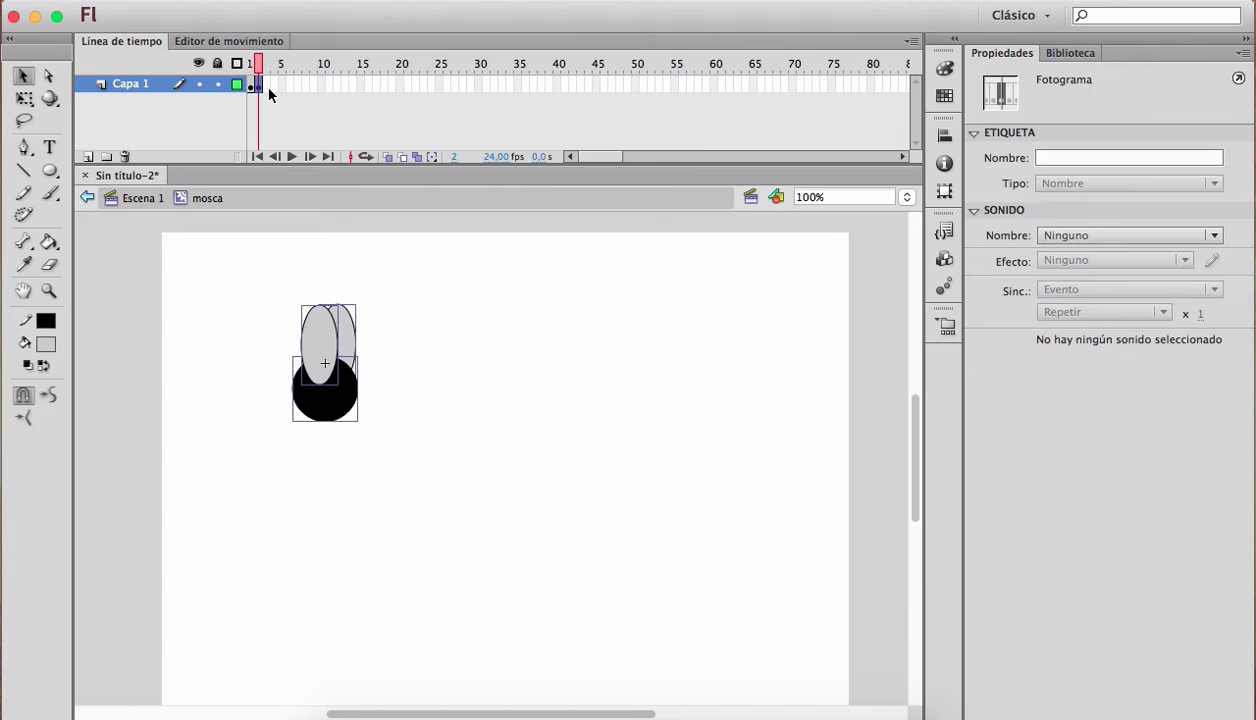
# Step: Duplicate both wings in frame 2 and place the copies straight below, overlapping the body's lower edge
pyautogui.click(428, 374)
pyautogui.click(336, 350)
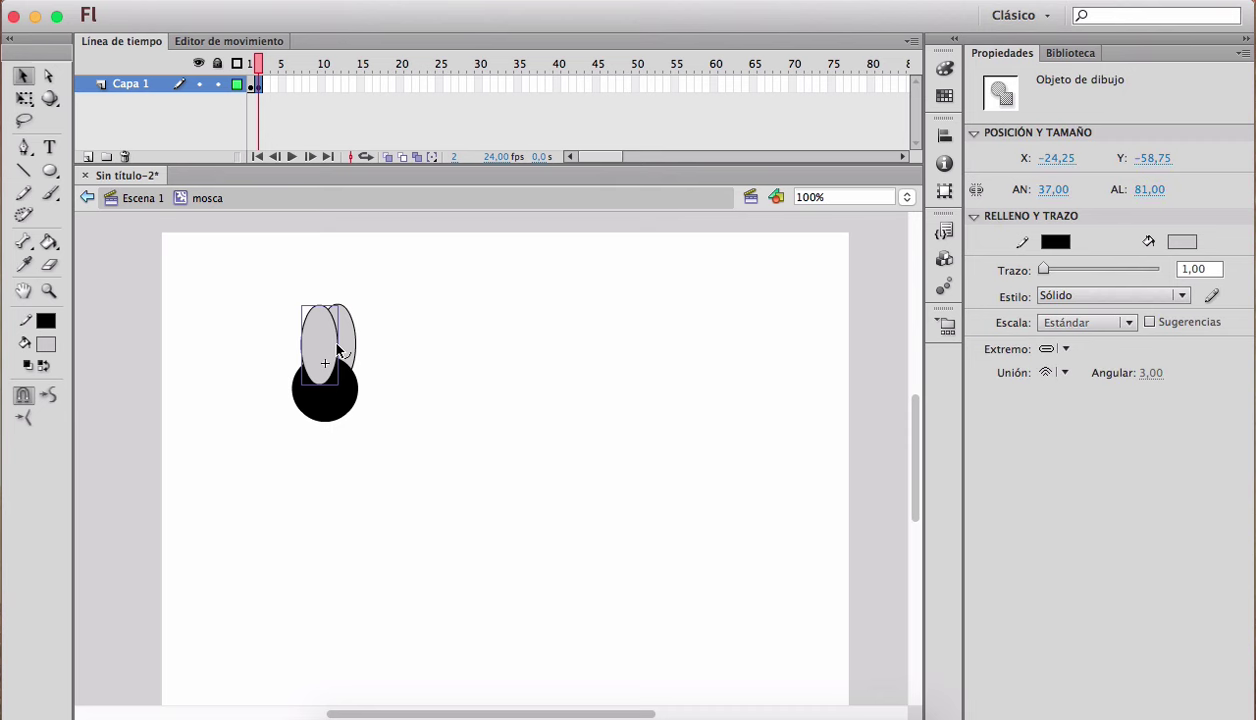
pyautogui.keyDown('shift'); pyautogui.click(352, 342); pyautogui.keyUp('shift')
pyautogui.moveTo(352, 345); pyautogui.dragTo(354, 445)
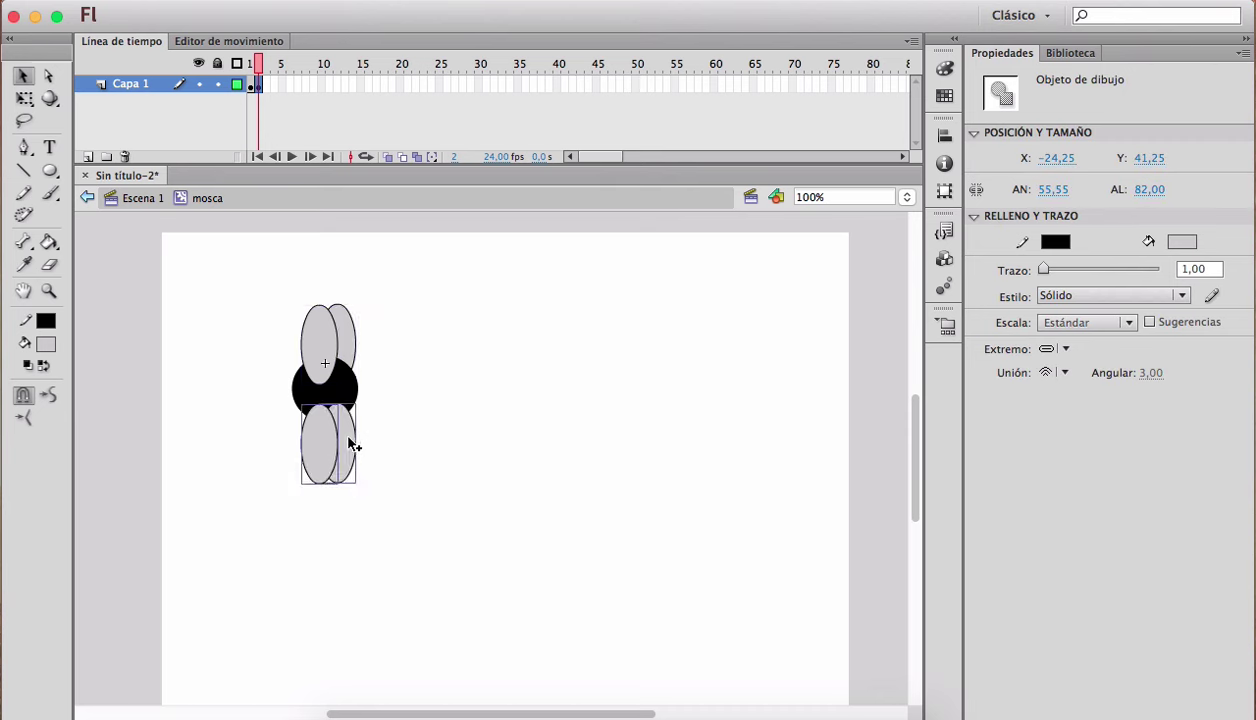
pyautogui.click(390, 452)
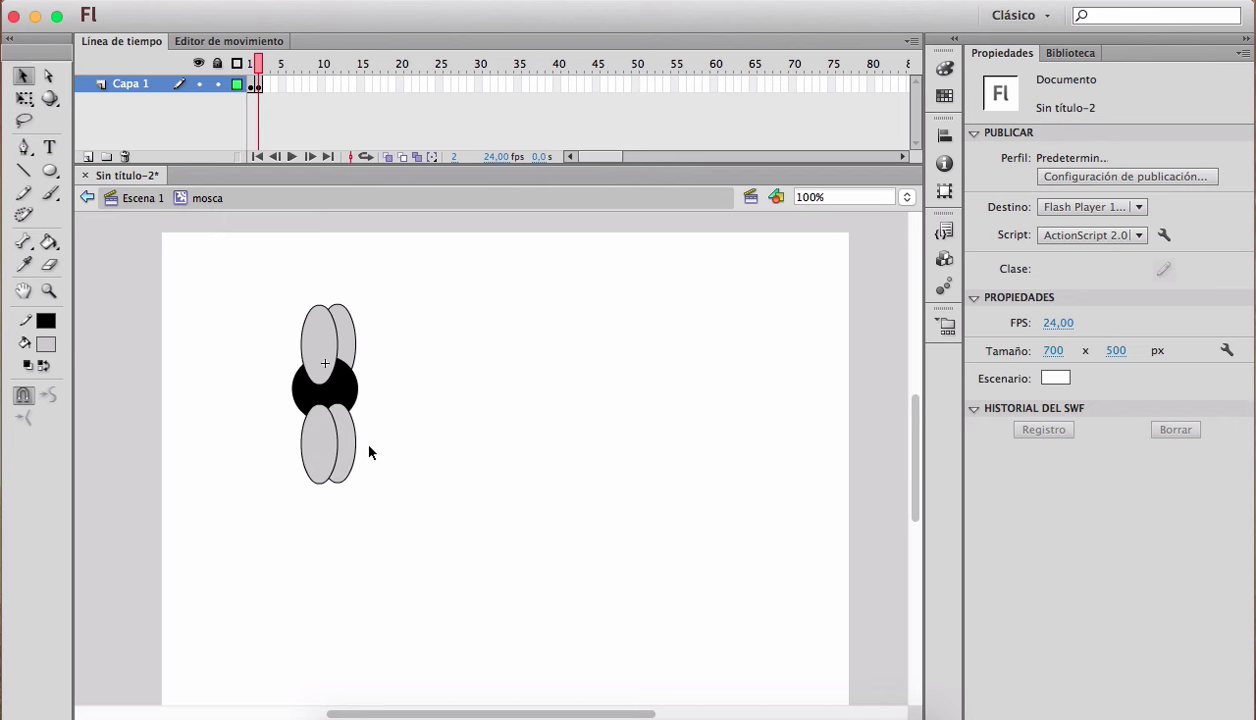
# Step: Send the lower right wing backward so that it sits behind the black body
pyautogui.click(357, 461)
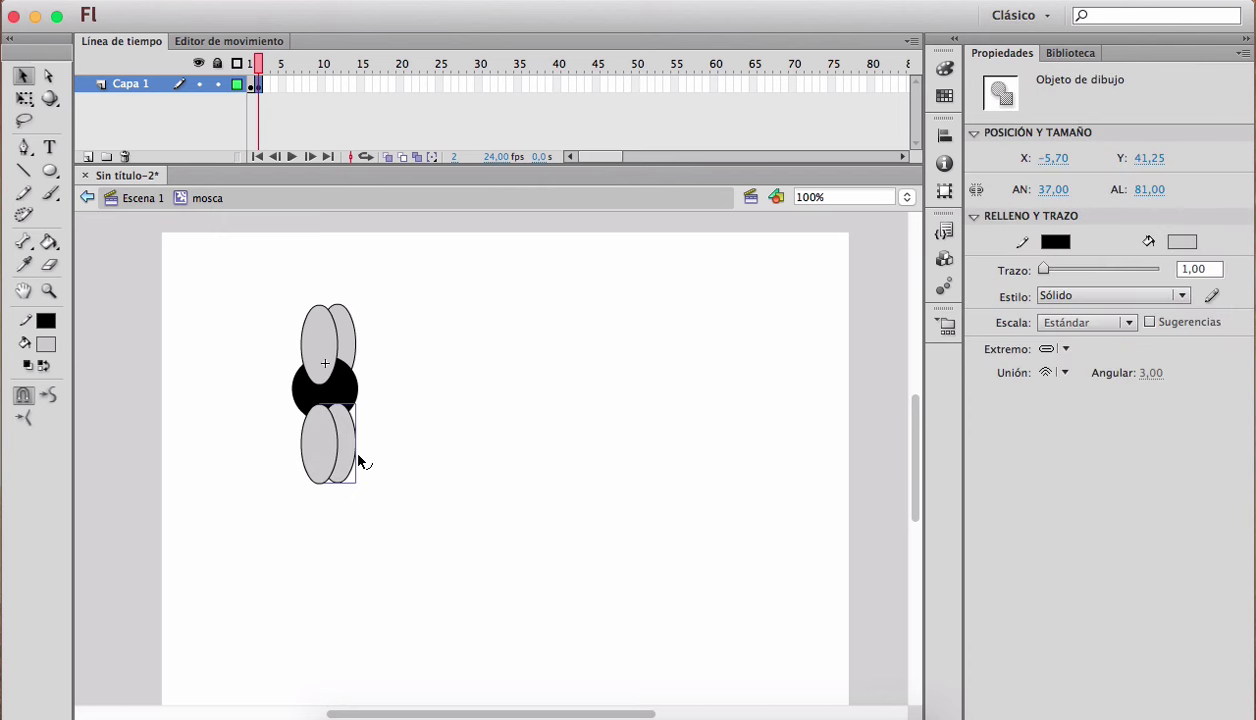
pyautogui.press('super+Down')
pyautogui.click(392, 440)
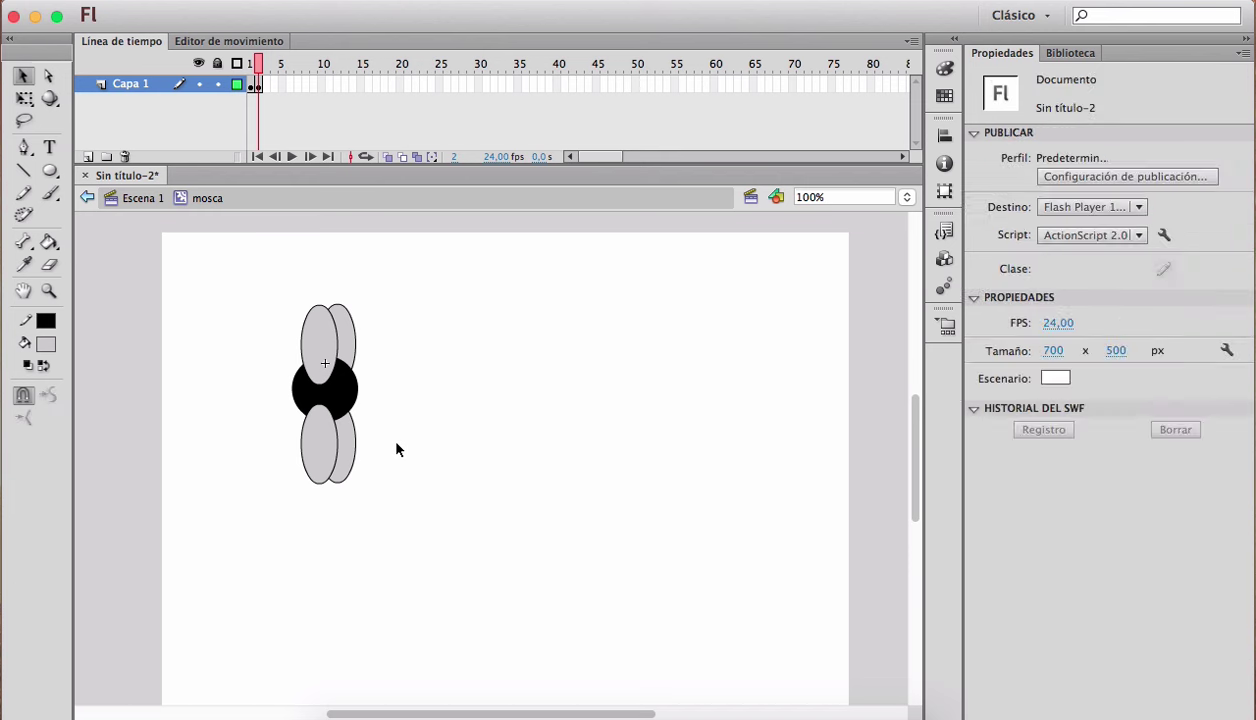
pyautogui.click(22, 155)
pyautogui.click(23, 170)
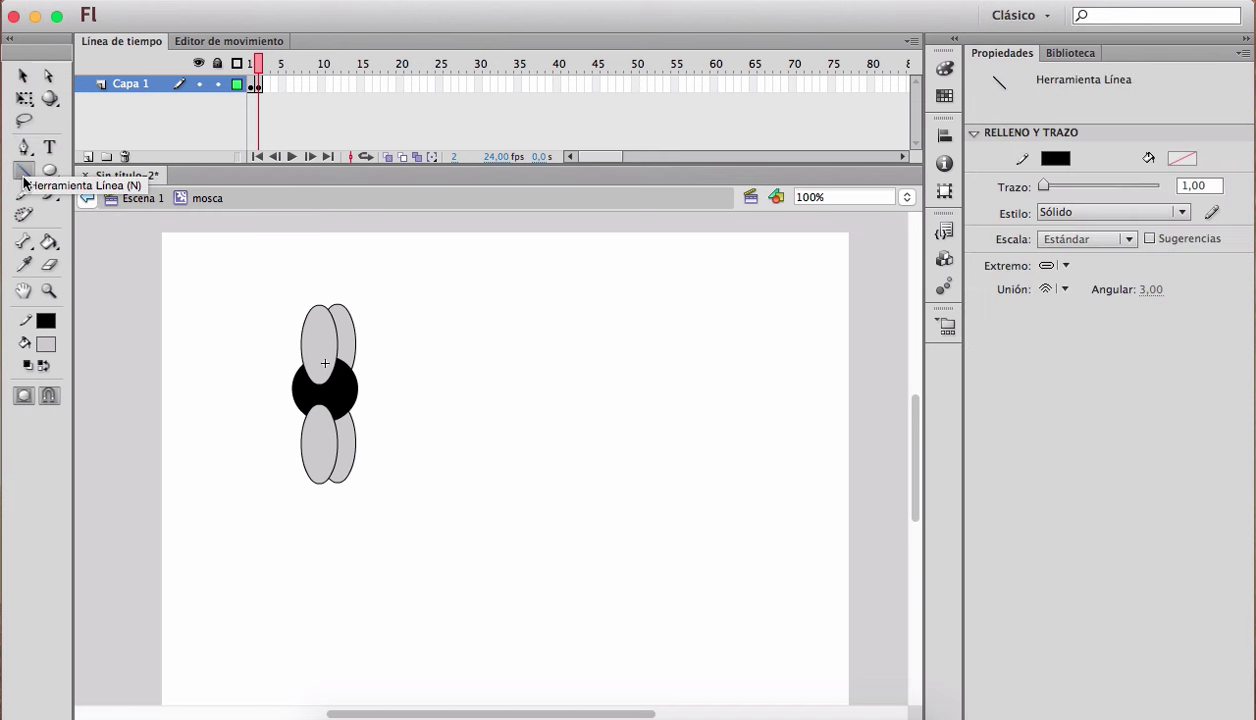
pyautogui.moveTo(291, 326); pyautogui.dragTo(274, 470)
pyautogui.press('v')
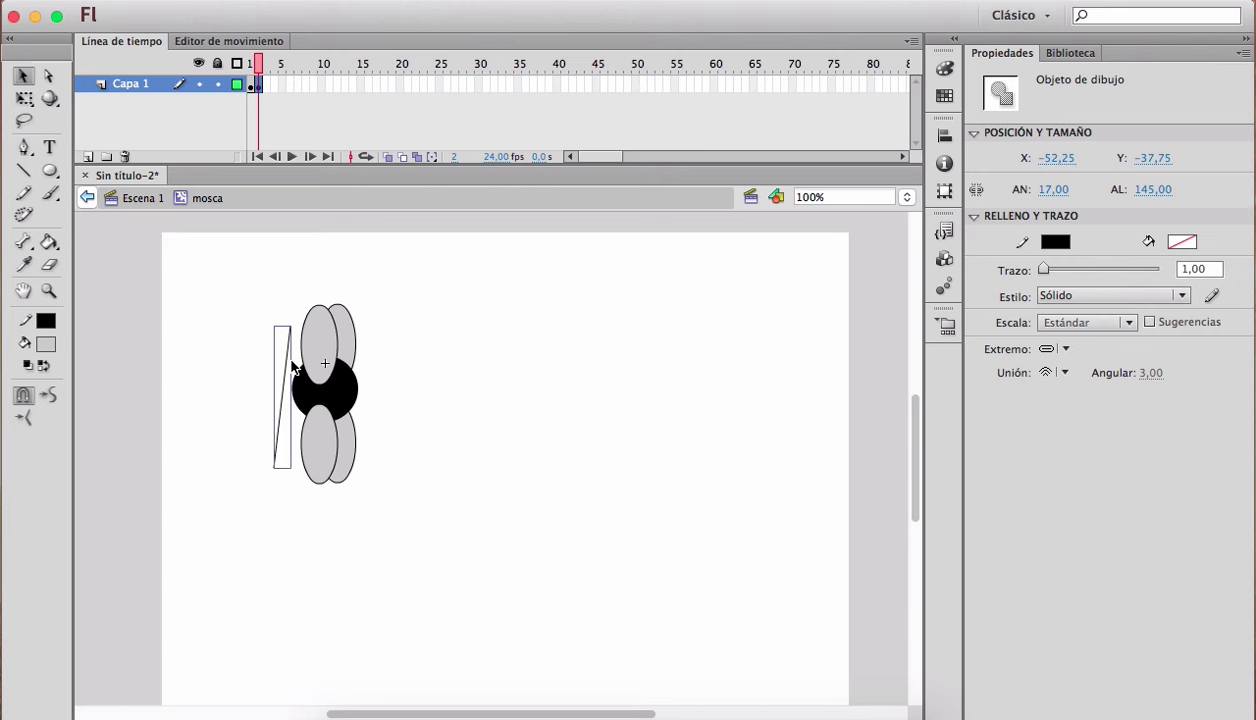
pyautogui.press('Delete')
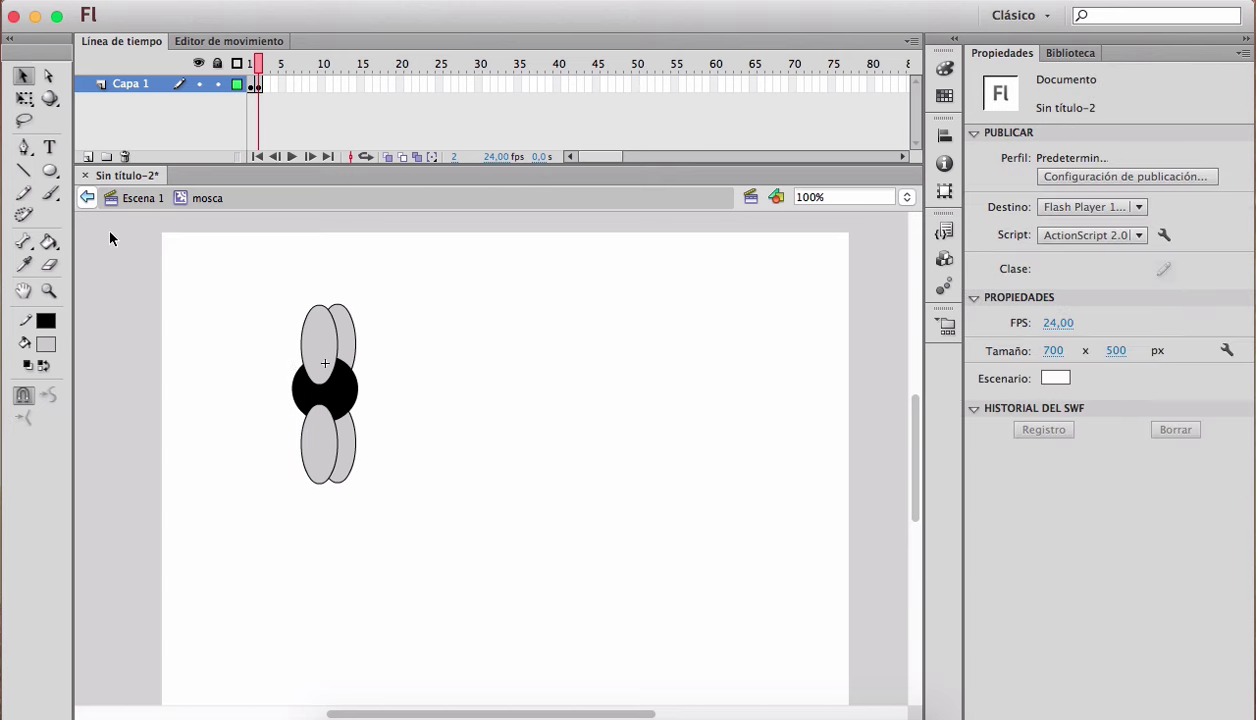
# Step: Draw a grey arc without fill beside the fly's left side in frame 2 with the Pen tool
pyautogui.click(24, 147)
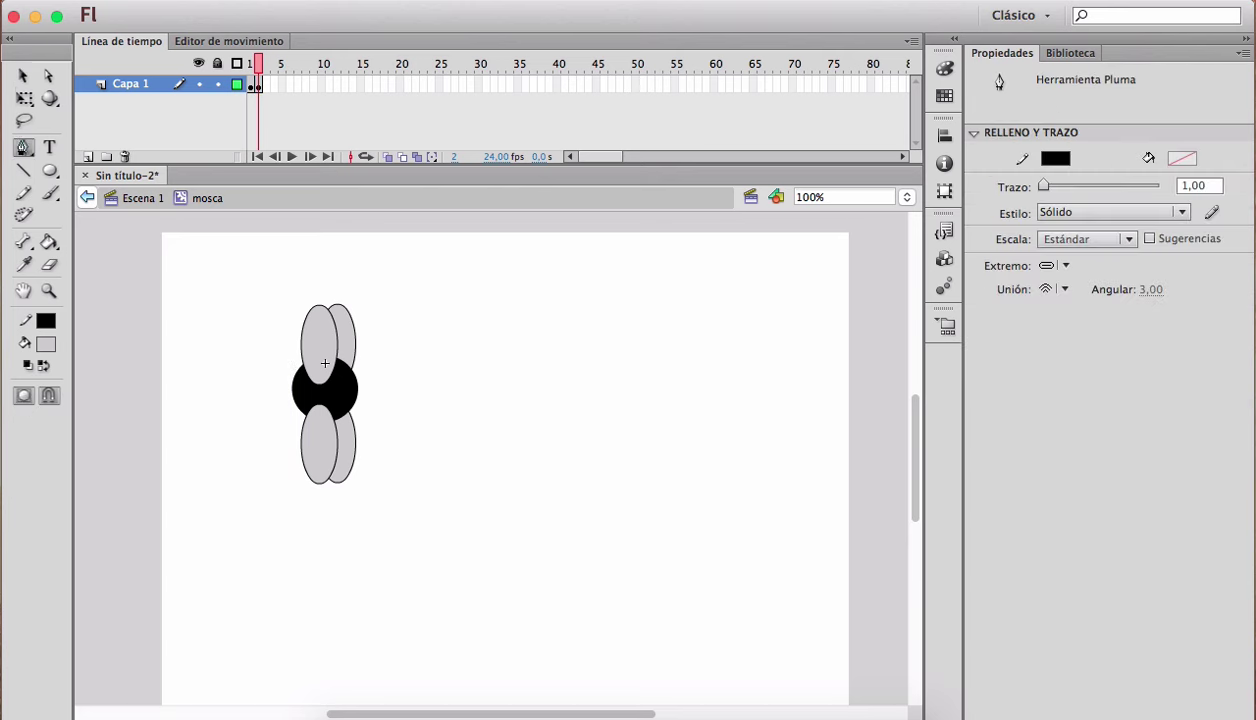
pyautogui.click(24, 395)
pyautogui.click(46, 320)
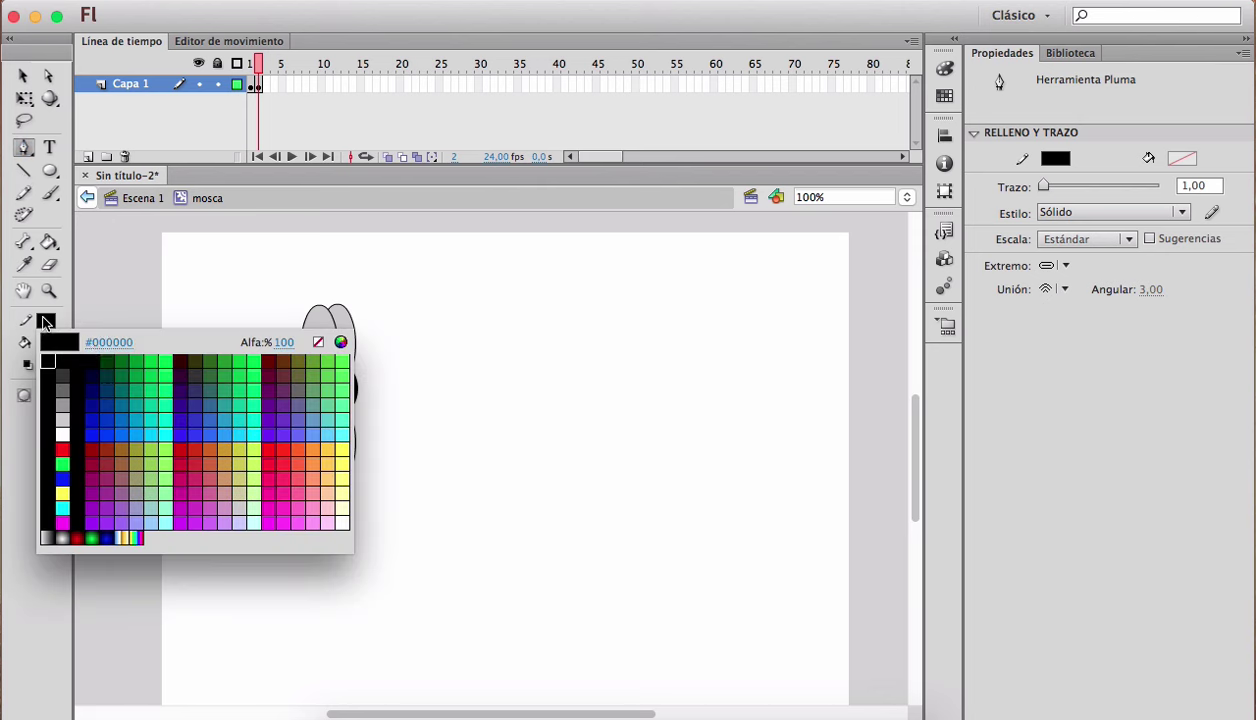
pyautogui.click(62, 404)
pyautogui.click(292, 325)
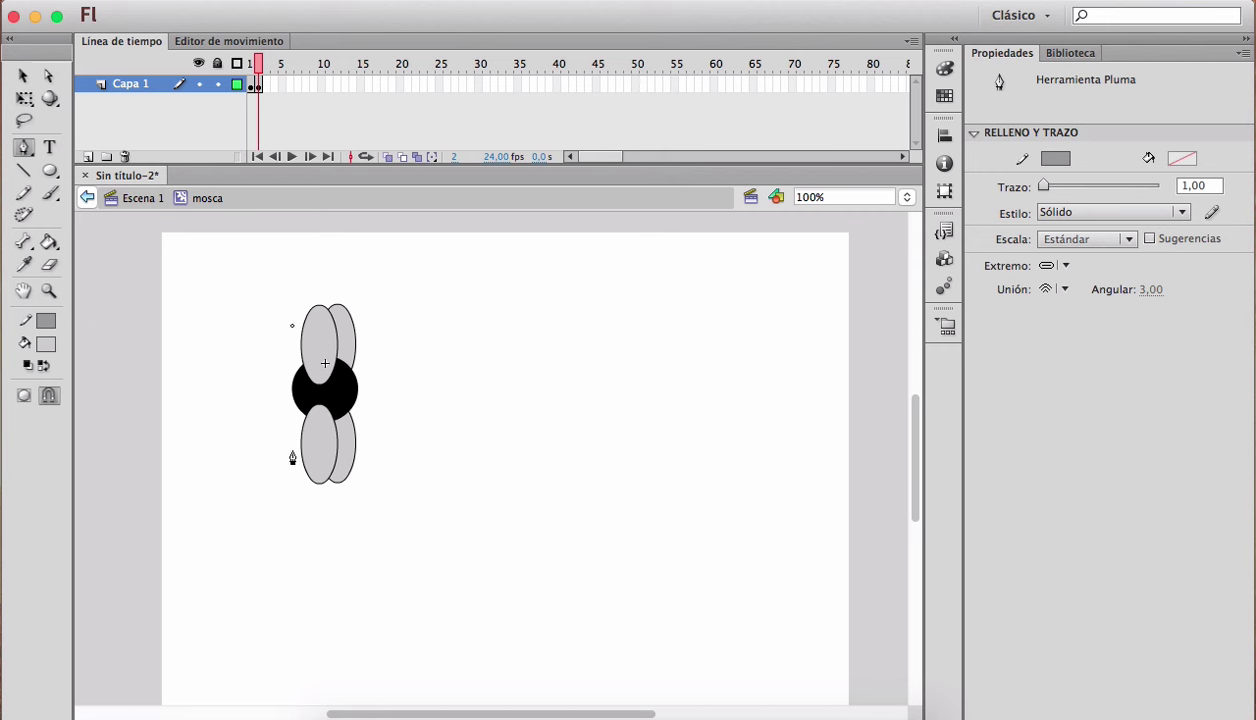
pyautogui.moveTo(302, 451); pyautogui.dragTo(393, 515)
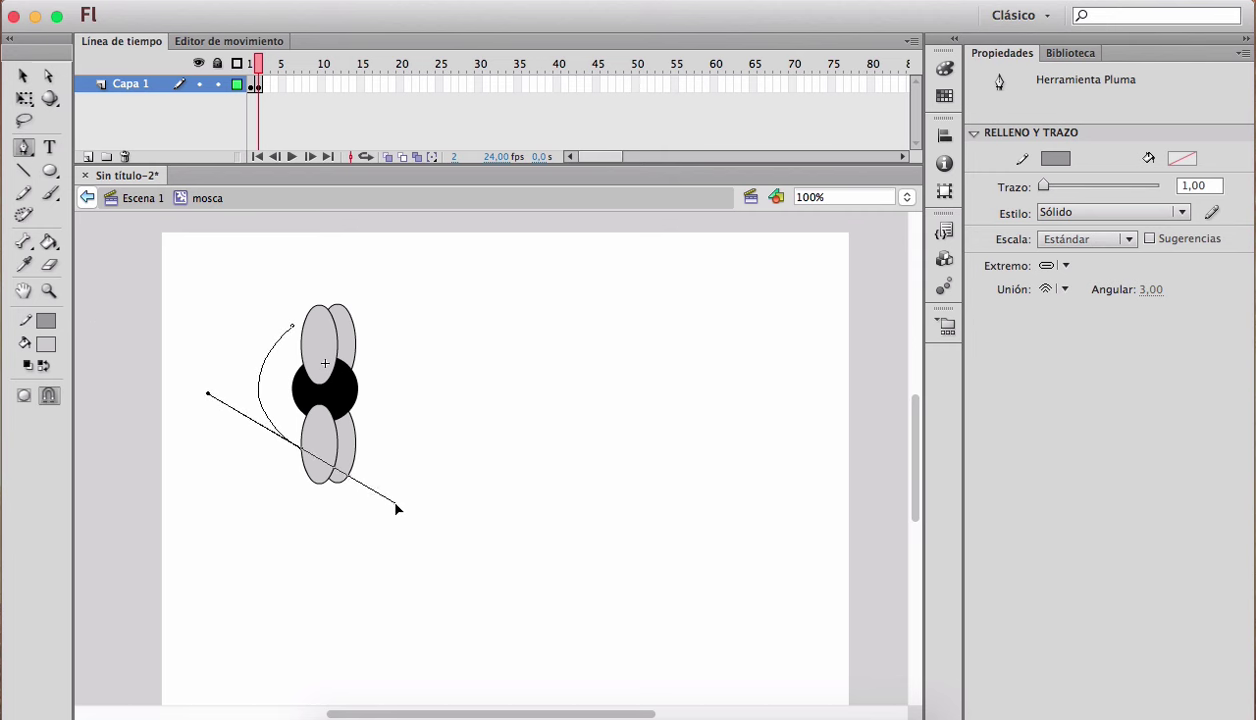
pyautogui.press('v')
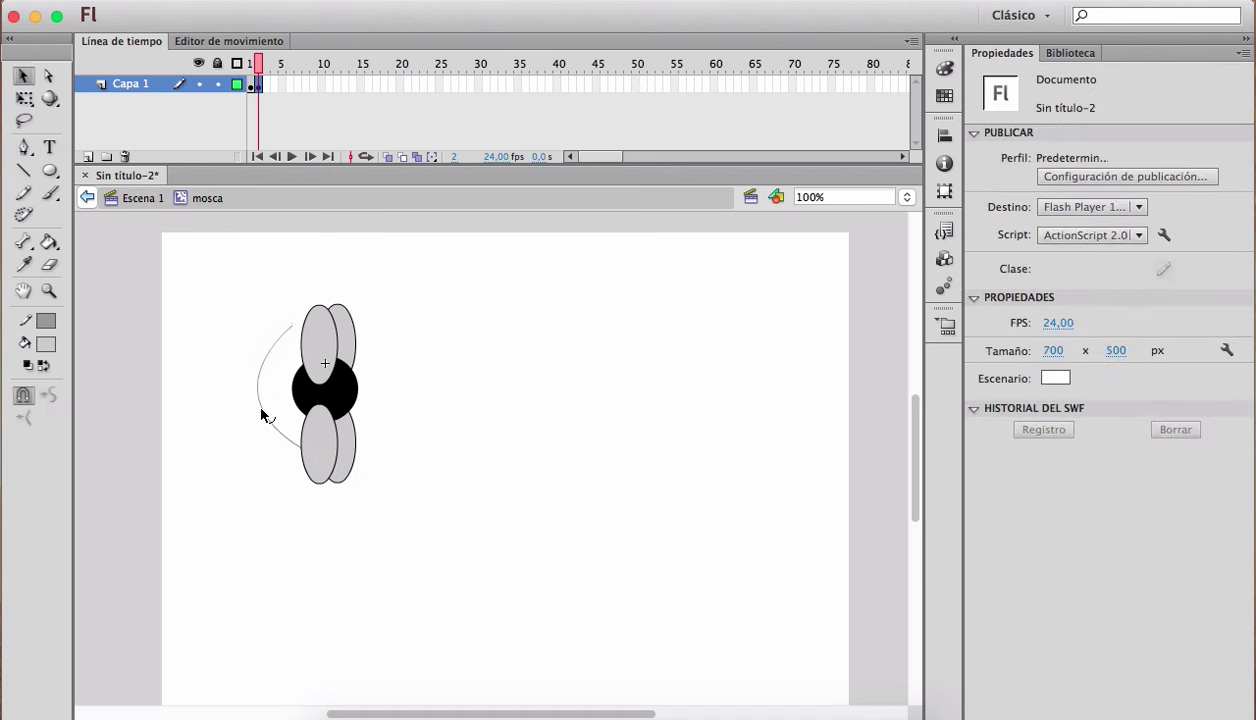
# Step: Move the grey arc slightly away from the body and set its stroke thickness to 2.65
pyautogui.click(261, 412)
pyautogui.moveTo(261, 412); pyautogui.dragTo(254, 412)
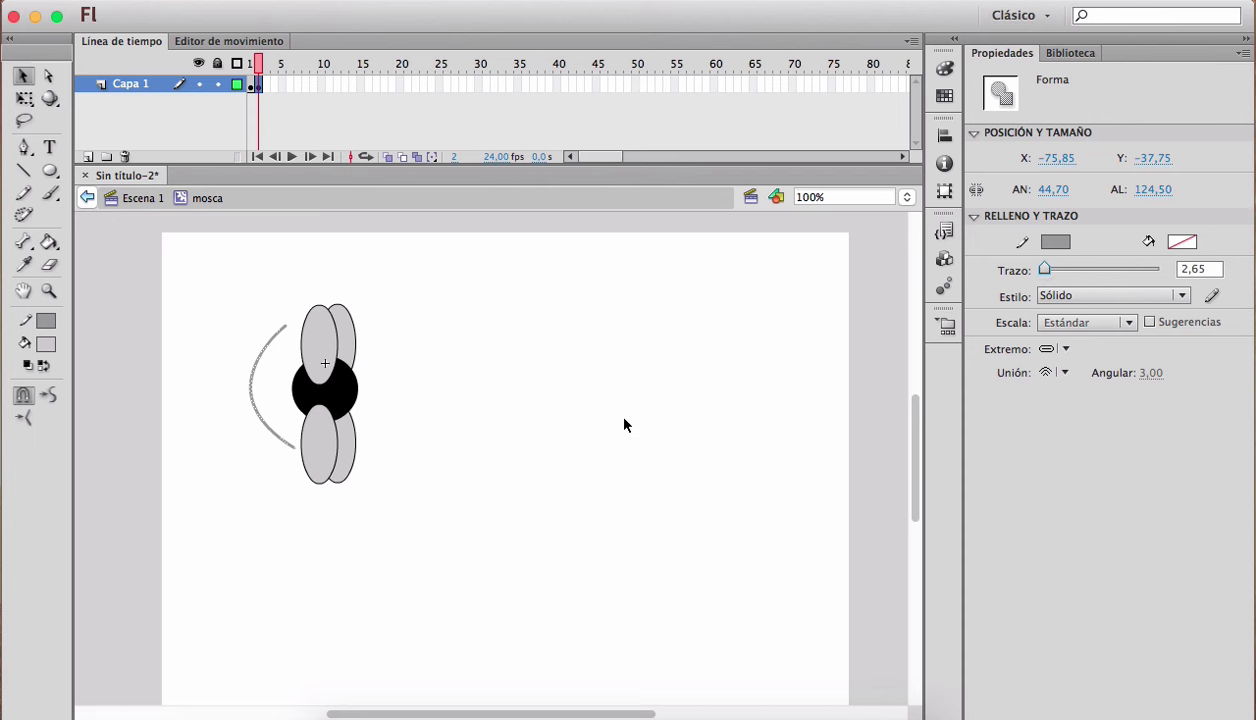
pyautogui.click(278, 414)
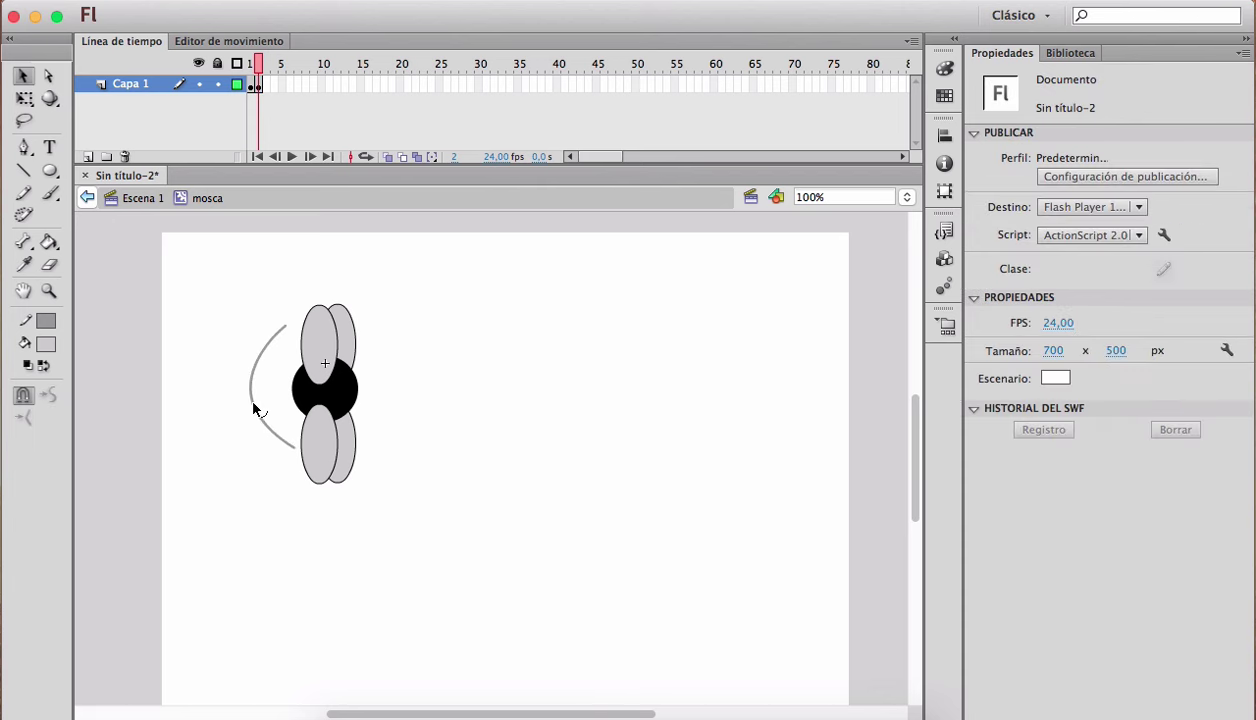
# Step: Duplicate the grey arc and scale the copy to about 31.5 by 88 px, placing it between the original arc and the body
pyautogui.click(255, 408)
pyautogui.keyDown('shift'); pyautogui.click(281, 440); pyautogui.keyUp('shift')
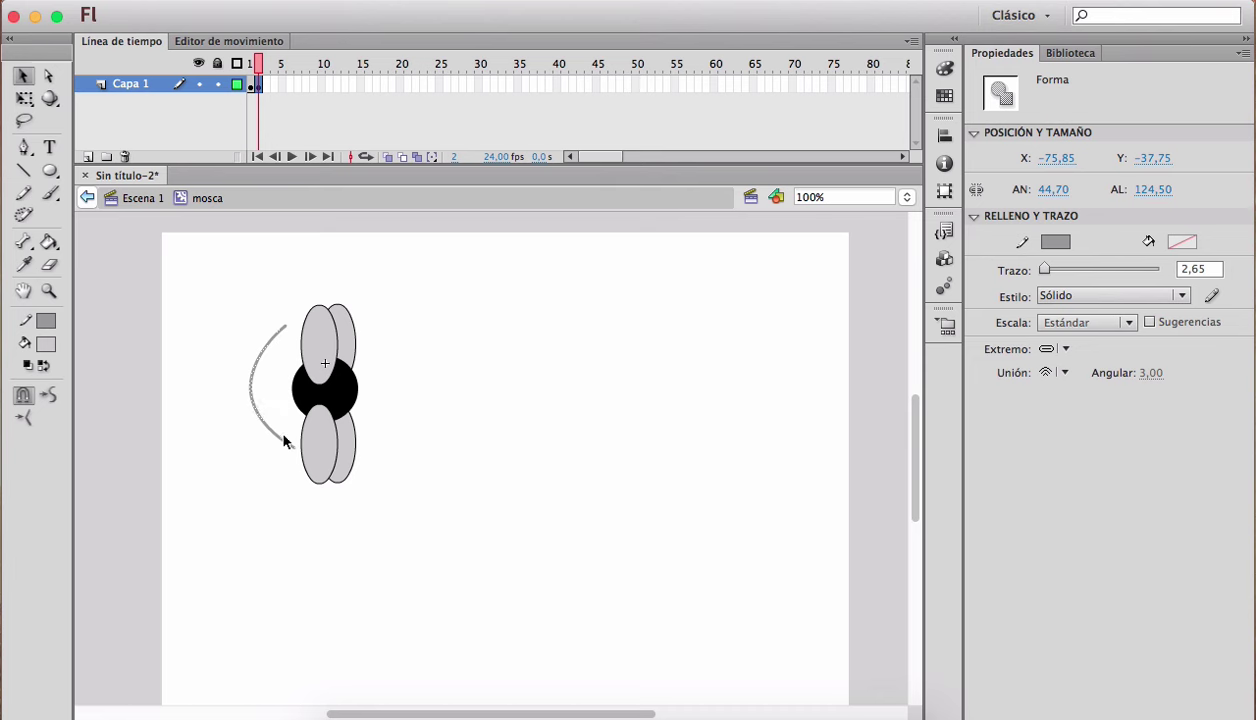
pyautogui.moveTo(281, 444); pyautogui.dragTo(292, 437)
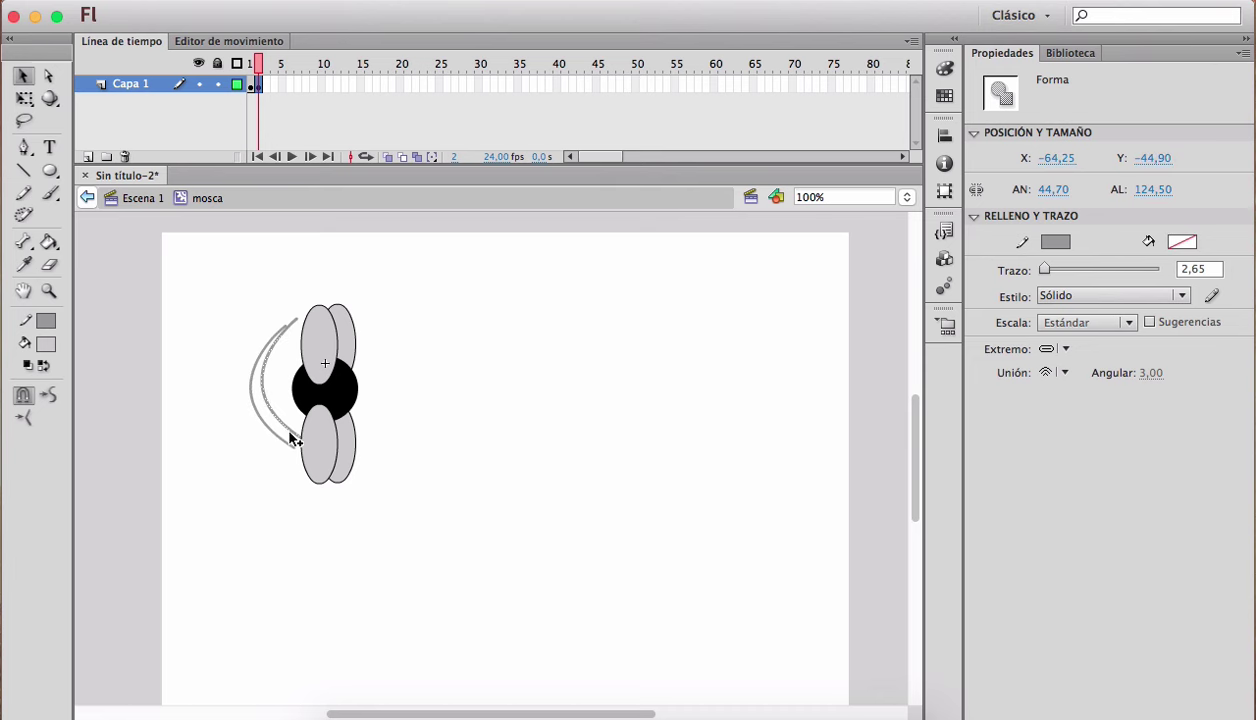
pyautogui.press('q')
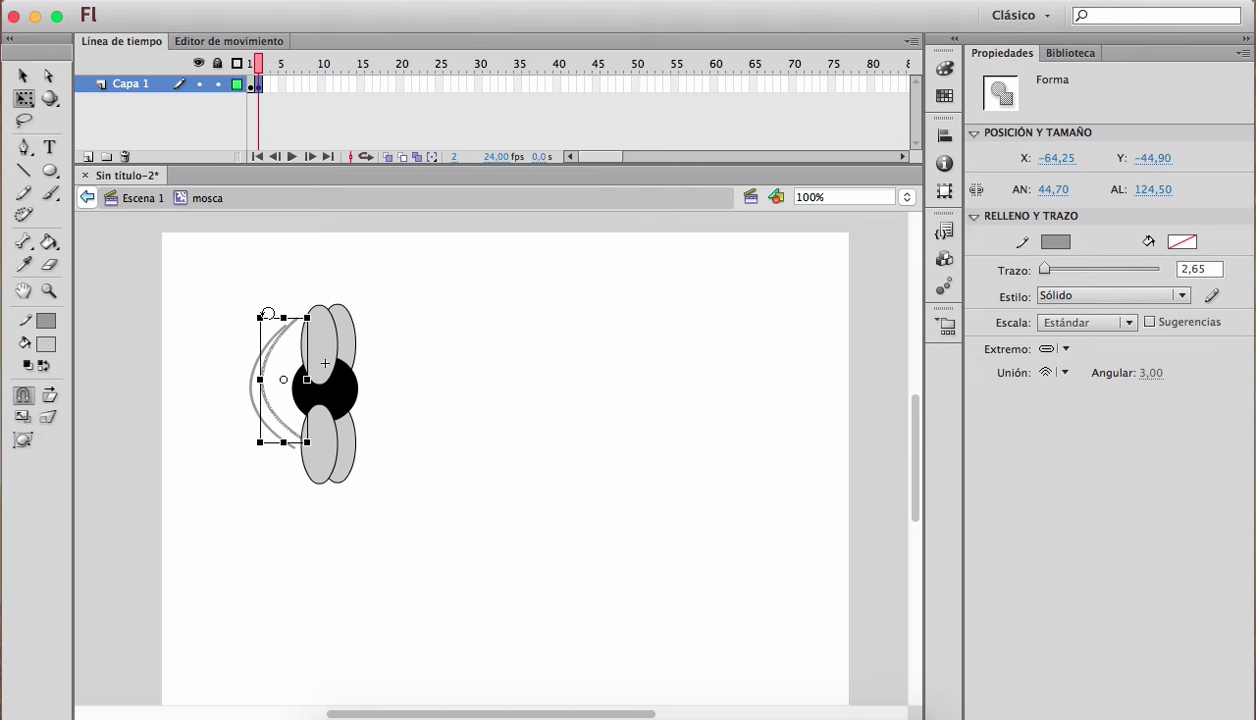
pyautogui.moveTo(258, 312); pyautogui.dragTo(268, 338)
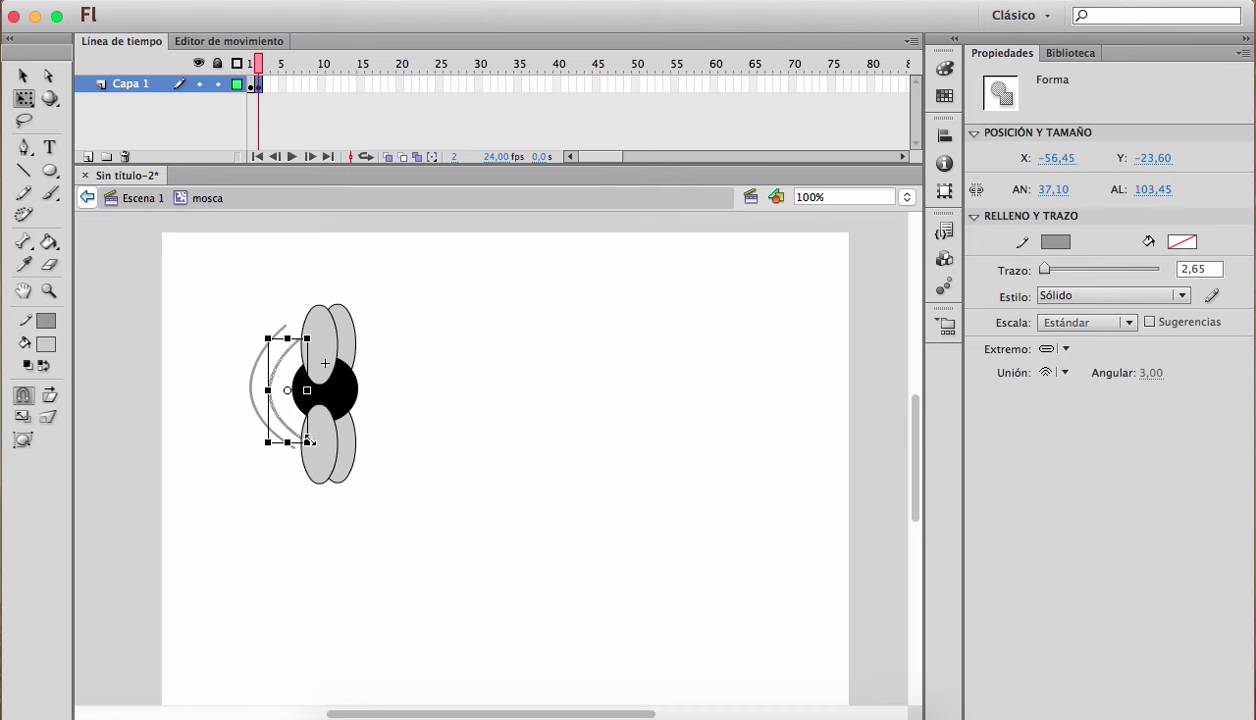
pyautogui.moveTo(308, 440); pyautogui.dragTo(299, 427)
pyautogui.press('Left')
pyautogui.press('Left')
pyautogui.press('Left')
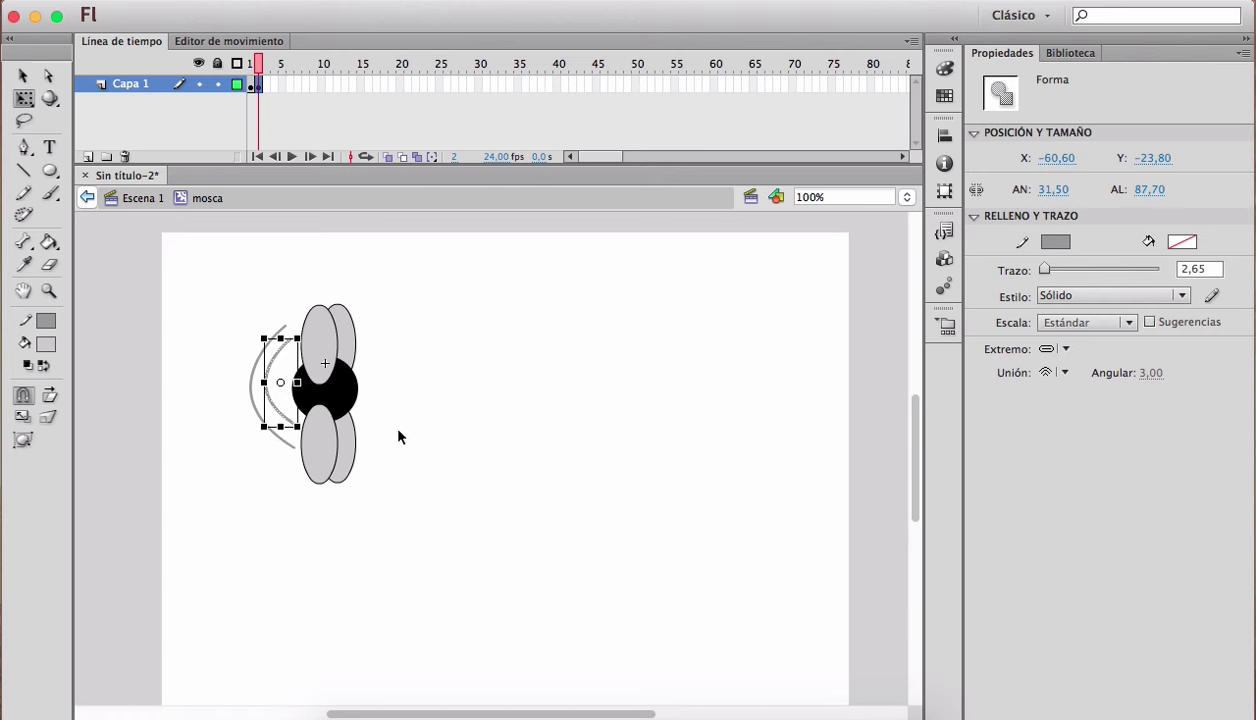
pyautogui.click(402, 435)
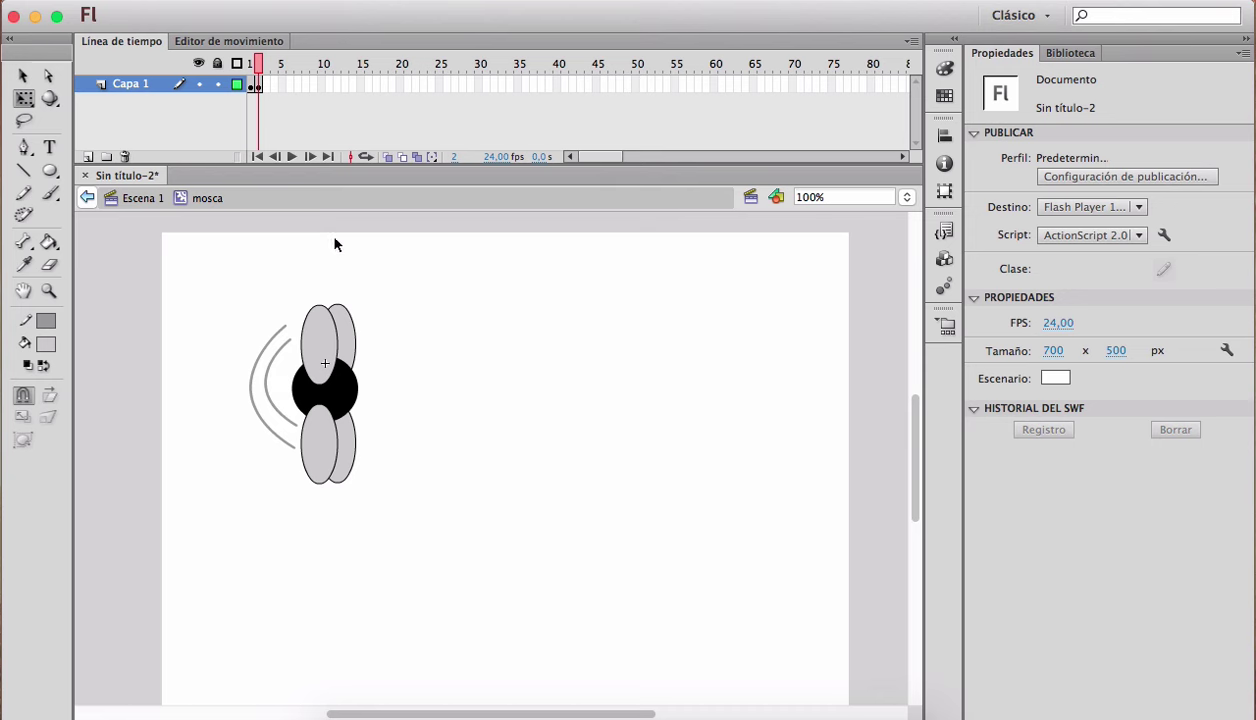
# Step: Insert a keyframe at frame 3 and delete both upper wings in it
pyautogui.click(268, 86)
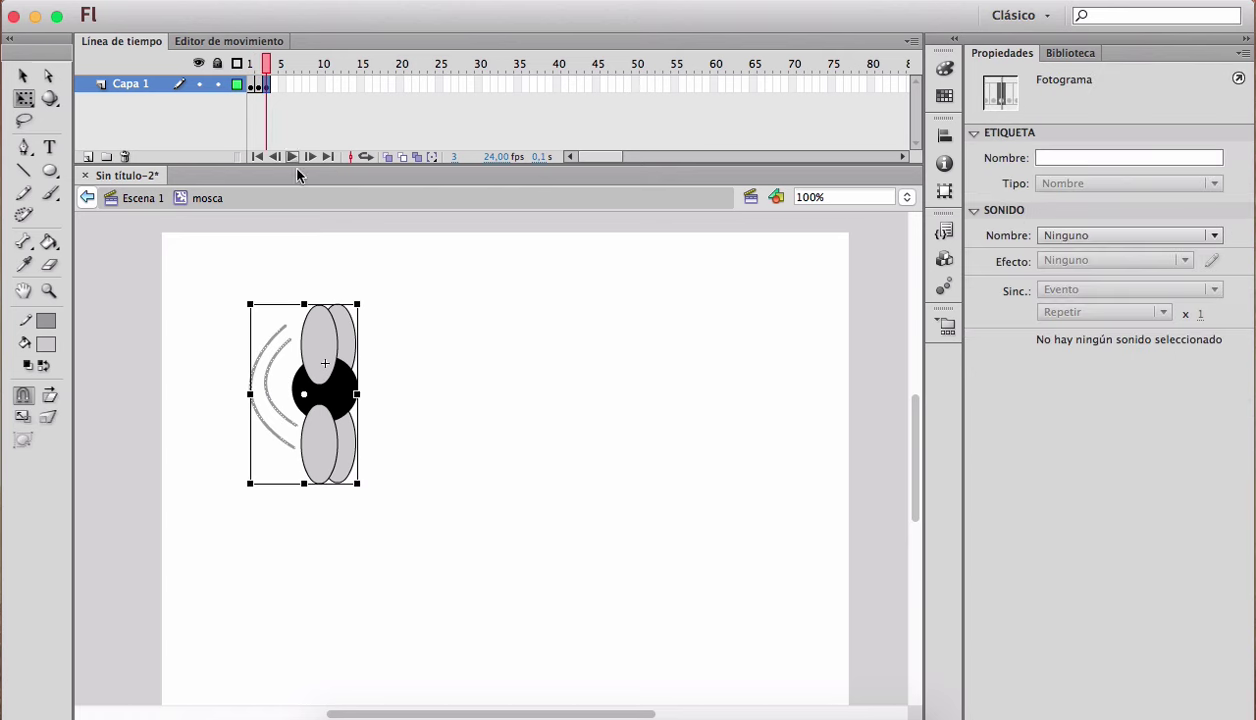
pyautogui.press('v')
pyautogui.click(427, 353)
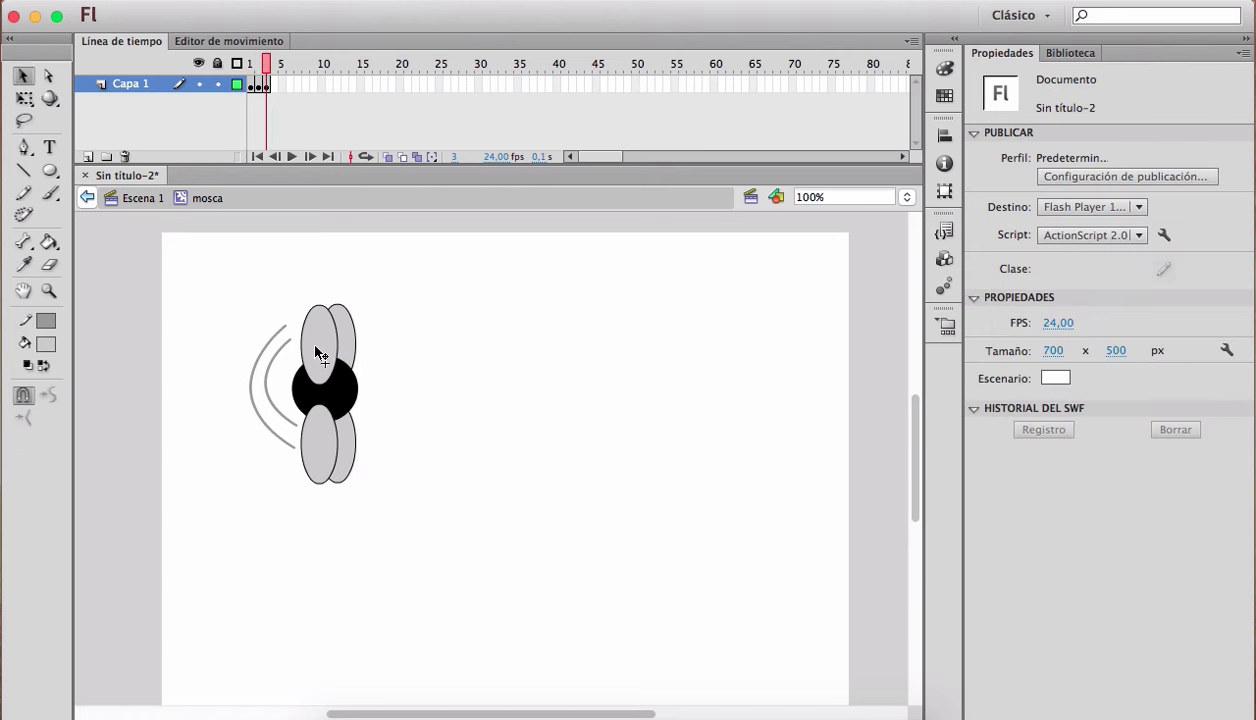
pyautogui.click(320, 350)
pyautogui.click(315, 348)
pyautogui.click(344, 336)
pyautogui.press('Delete')
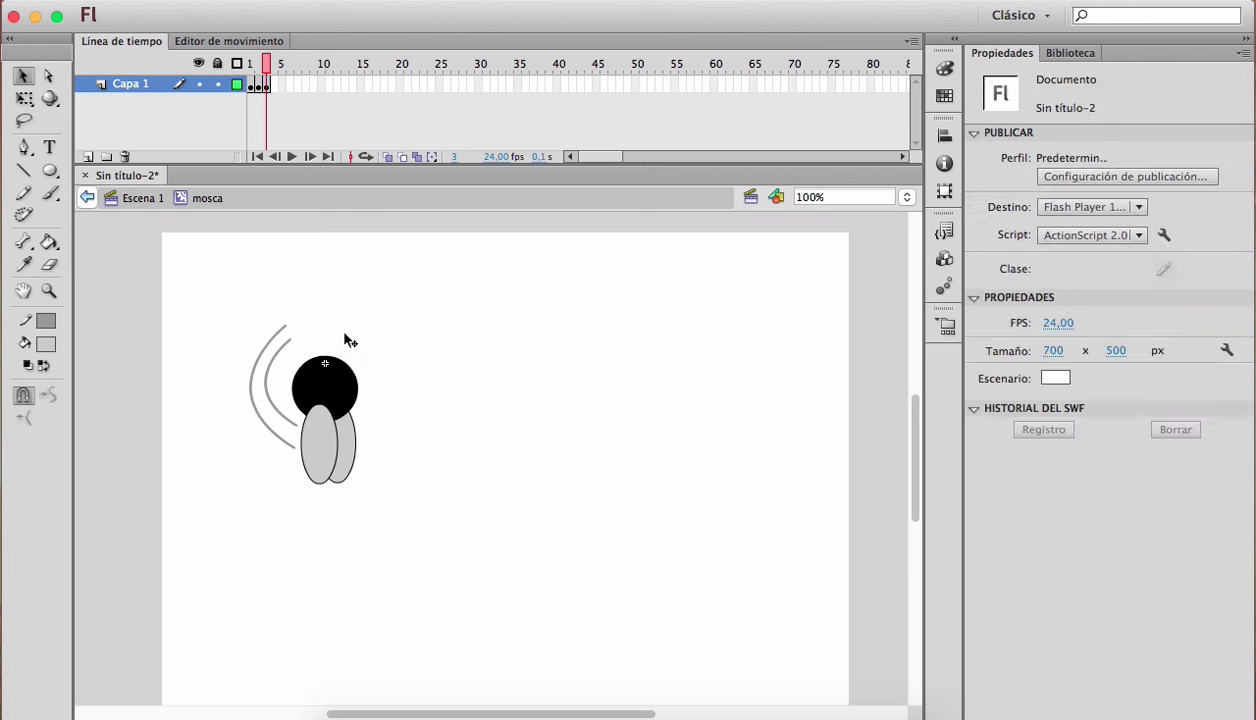
# Step: Delete both grey motion arcs from frame 3, leaving only the body and lower wings
pyautogui.click(265, 355)
pyautogui.press('Delete')
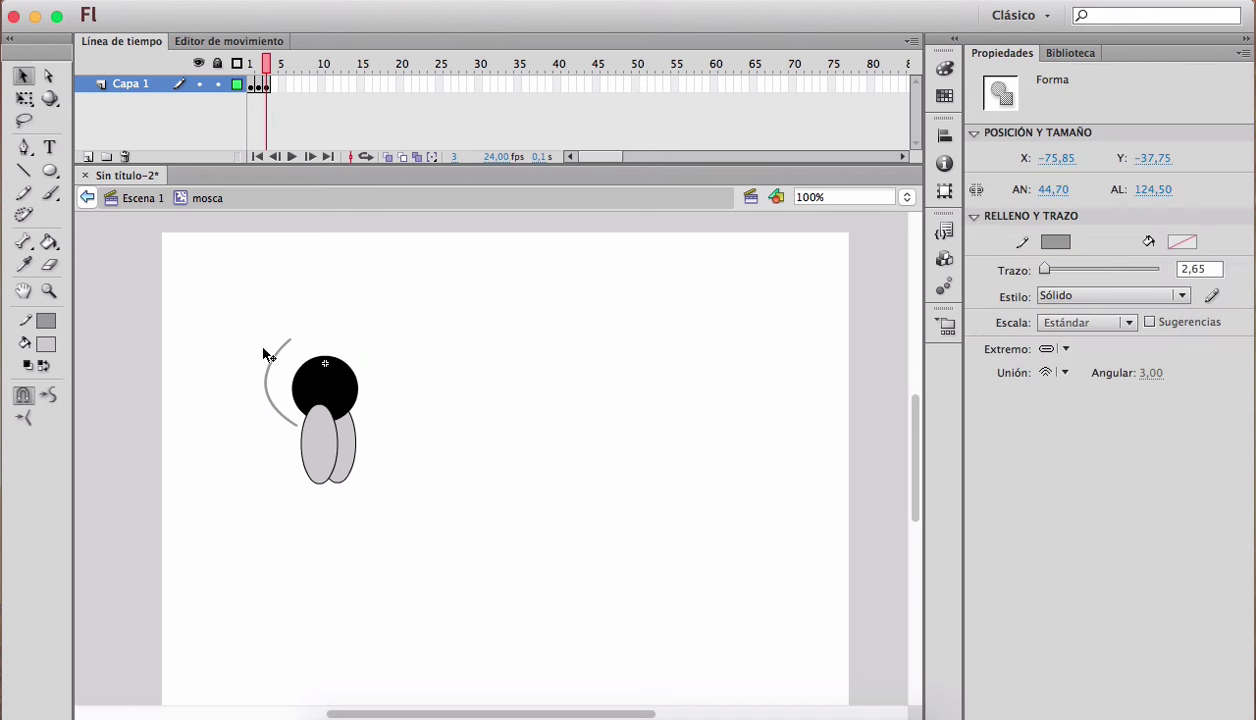
pyautogui.click(280, 352)
pyautogui.press('Delete')
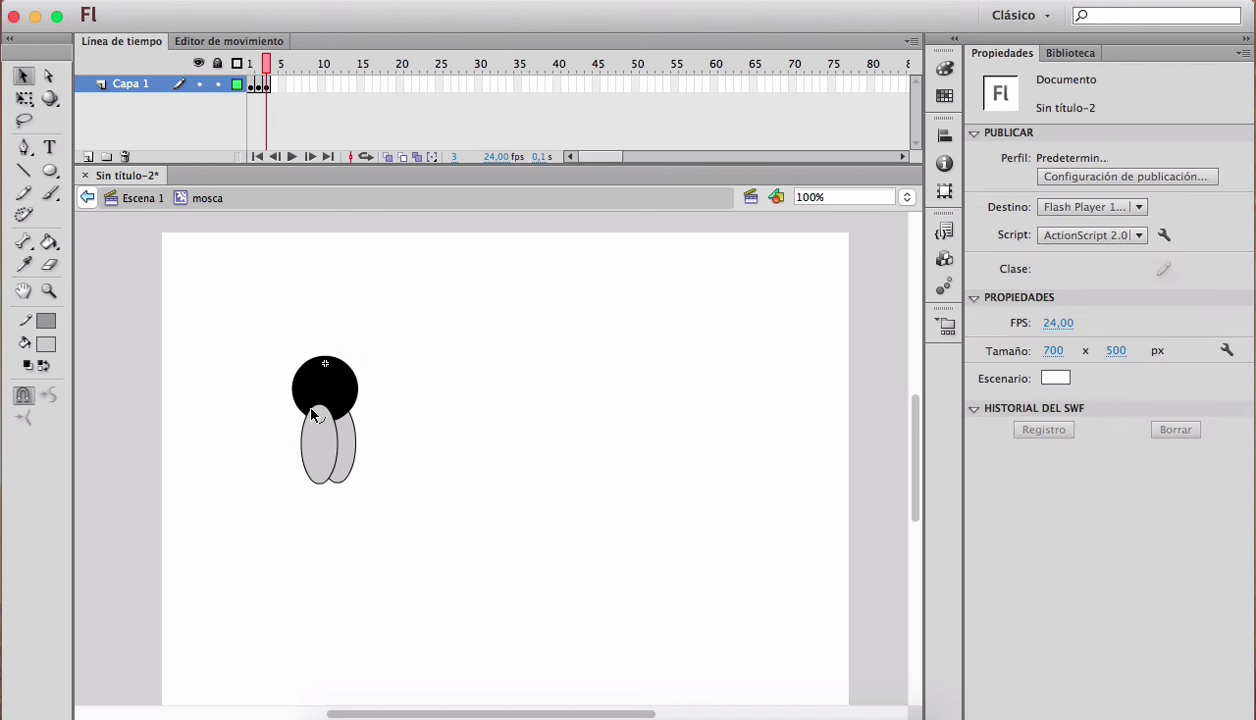
# Step: Scrub through the three frames of the mosca symbol to check the wing flapping
pyautogui.click(250, 77)
pyautogui.click(258, 75)
pyautogui.moveTo(258, 75)
pyautogui.mouseDown()
pyautogui.moveTo(269, 72)
pyautogui.moveTo(251, 75)
pyautogui.mouseUp()
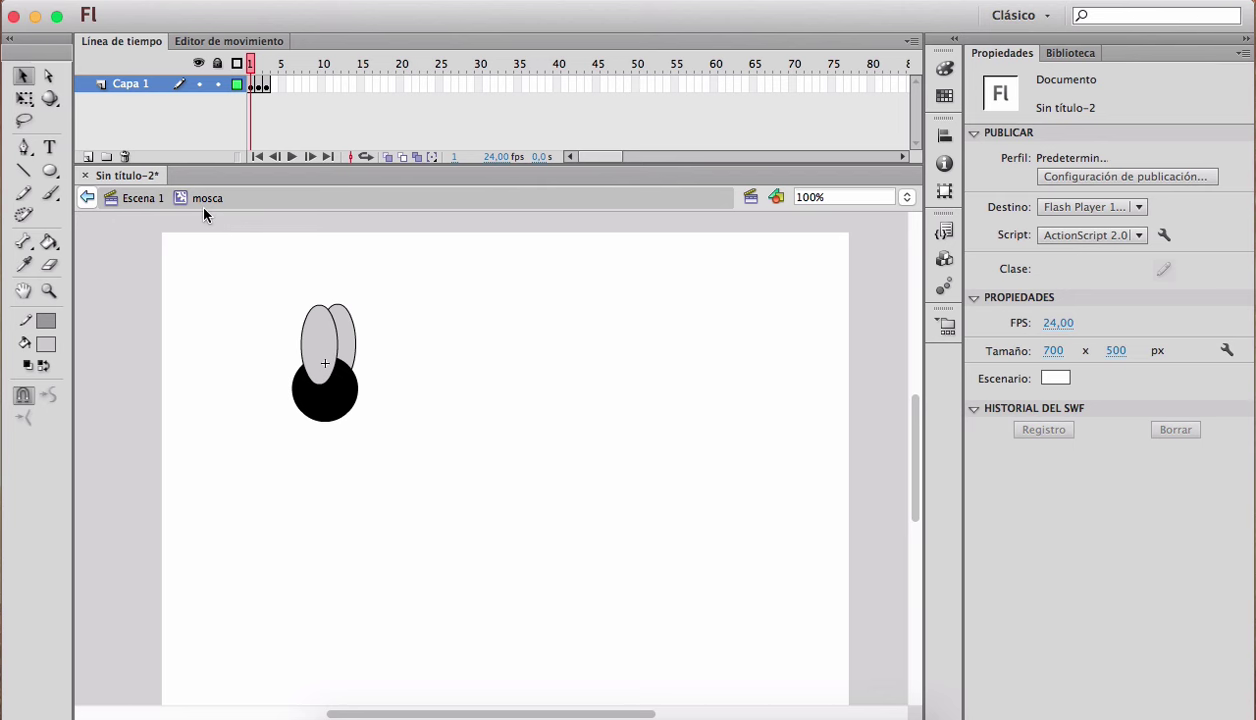
# Step: Return to Escena 1 and test the movie, closing the preview after watching the fly flap
pyautogui.doubleClick(190, 291)
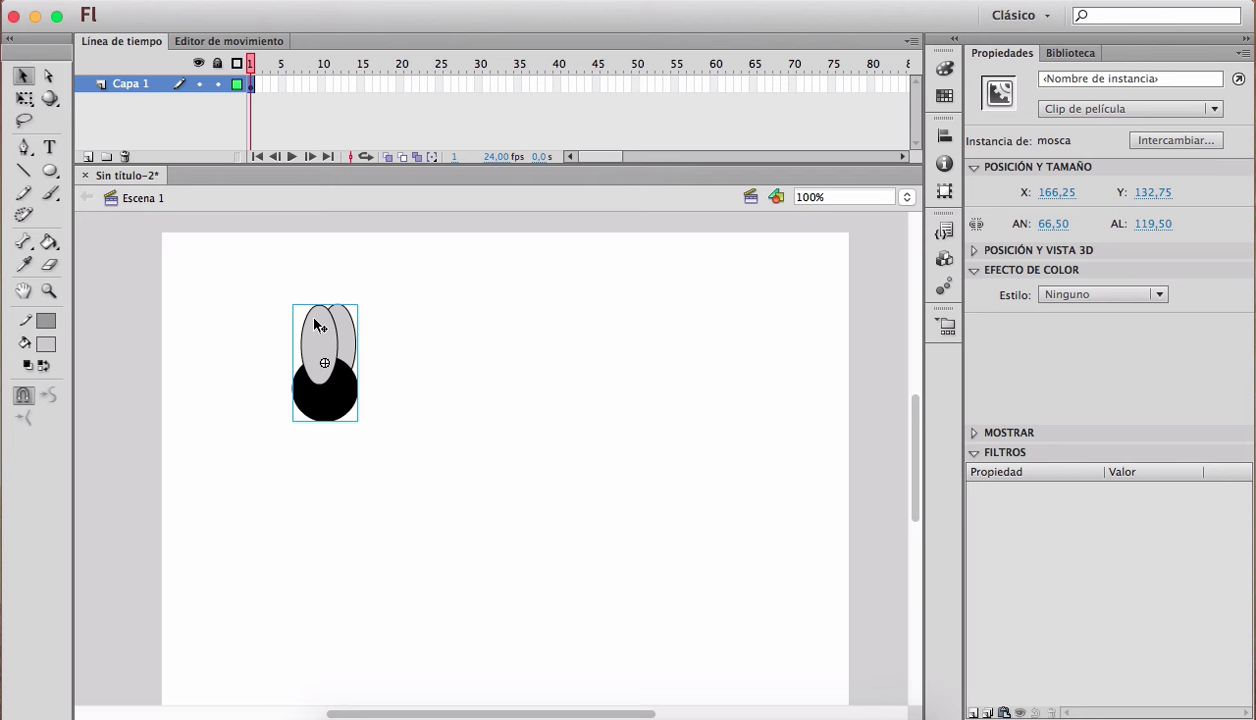
pyautogui.press('super+Return')
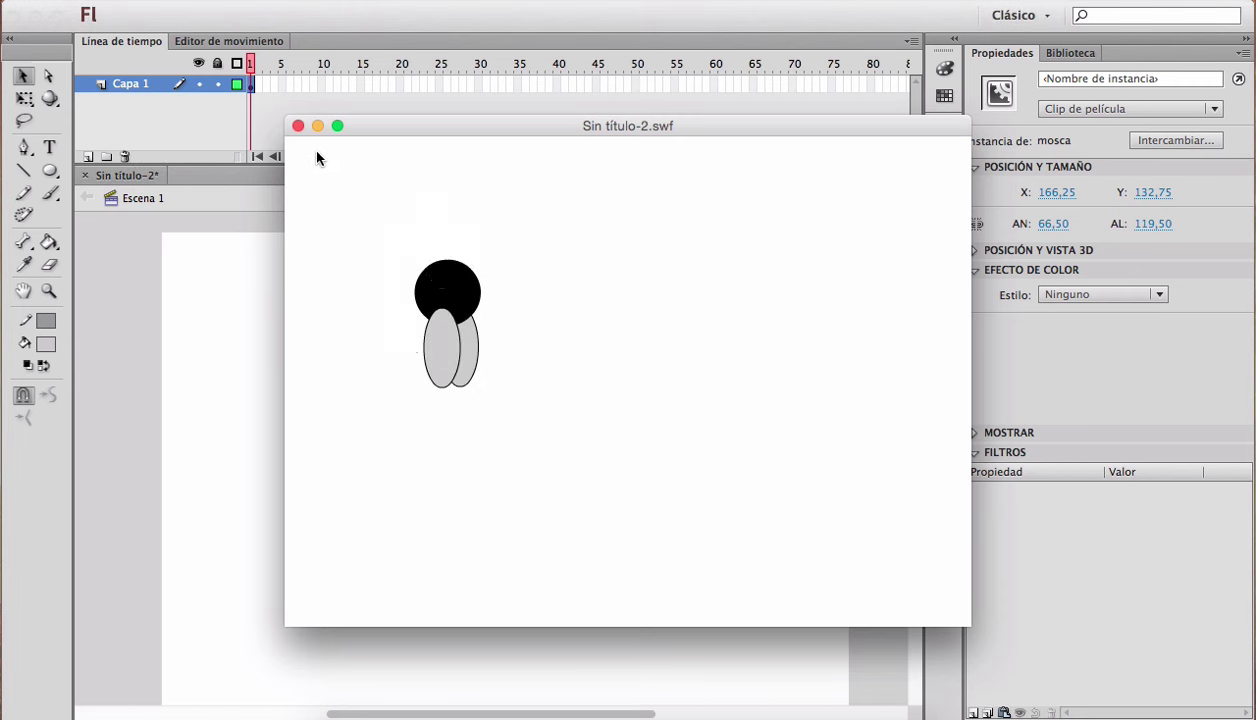
pyautogui.click(298, 126)
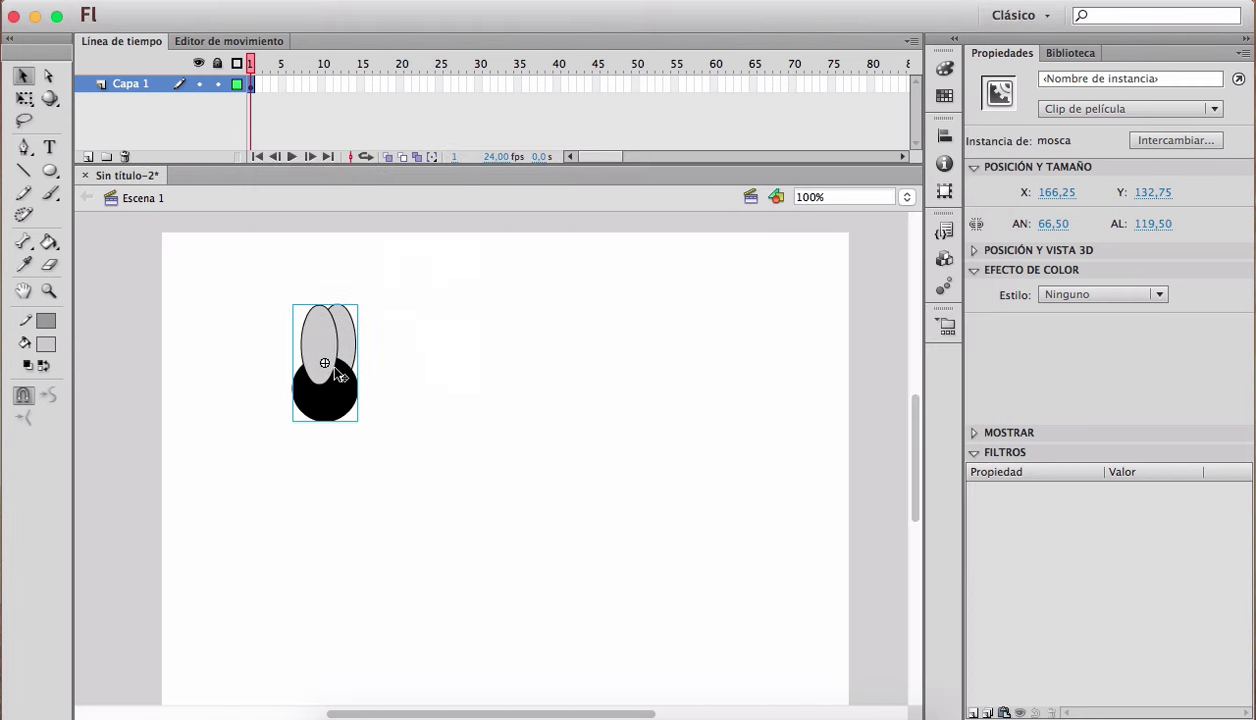
# Step: Scale the fly instance to about 34.5 by 62 px and place it near the stage's left edge at about X 55, Y 211
pyautogui.moveTo(338, 374); pyautogui.dragTo(252, 437)
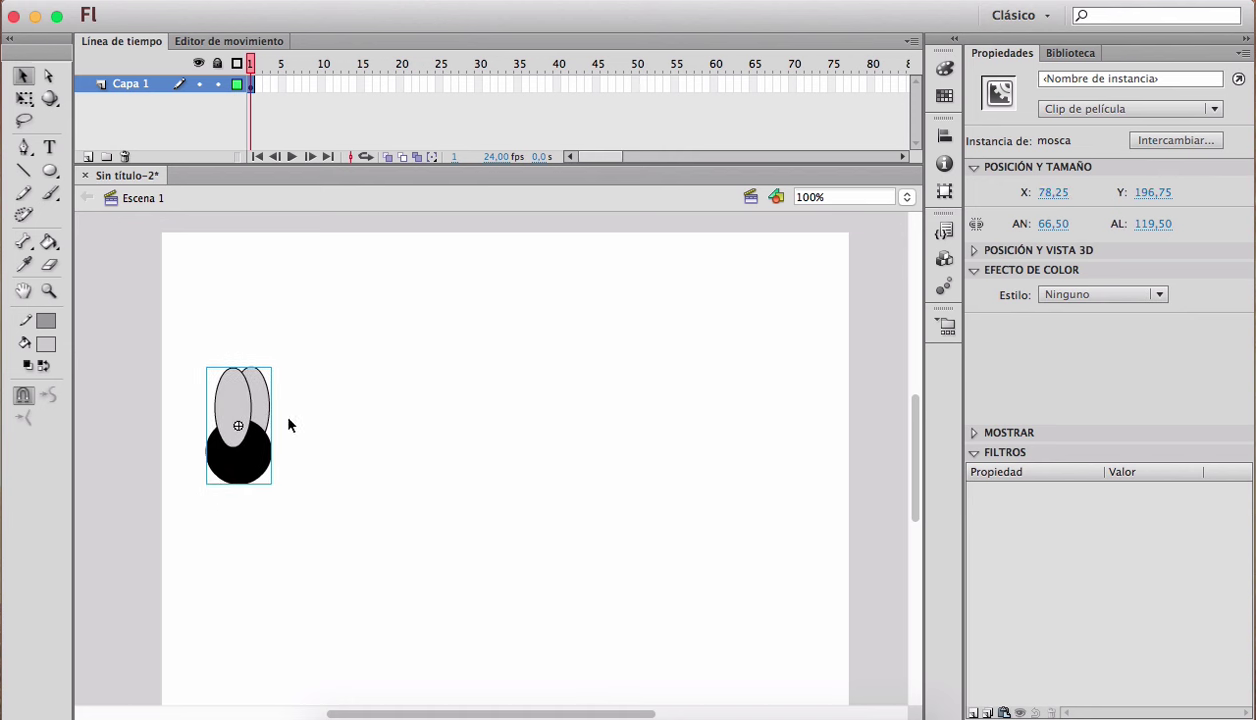
pyautogui.scroll(-1, 288, 425)
pyautogui.press('q')
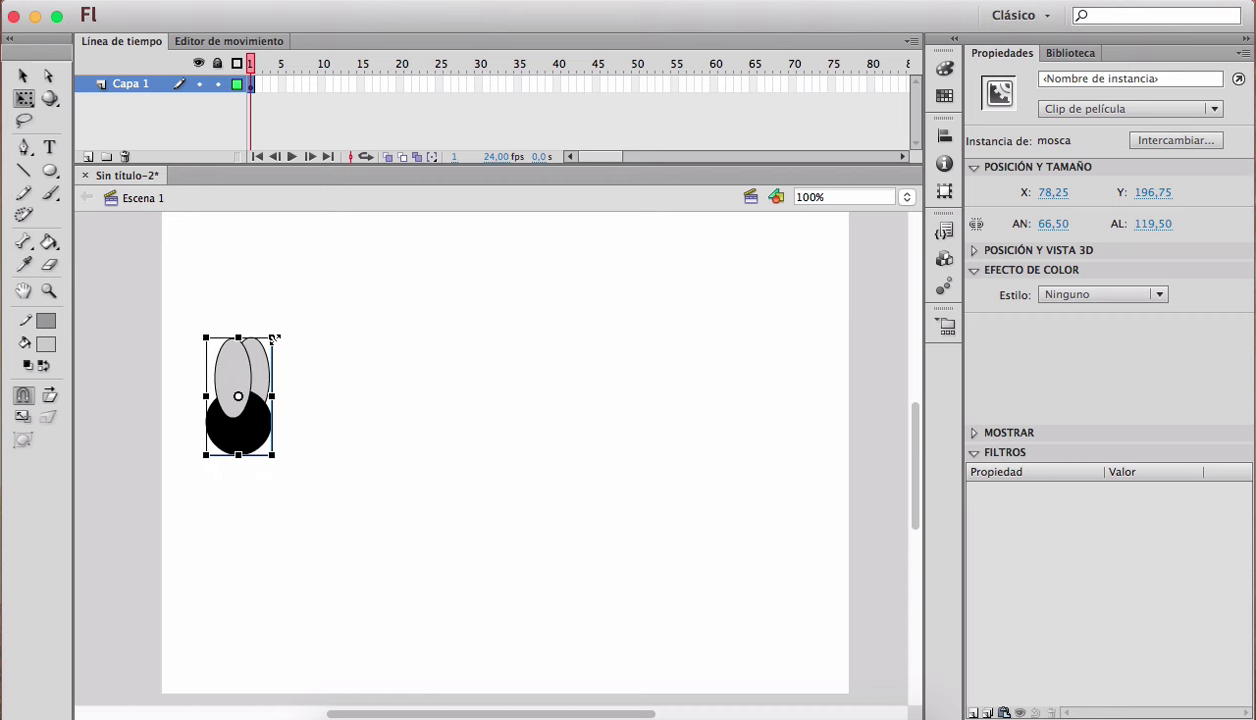
pyautogui.moveTo(274, 339); pyautogui.dragTo(258, 358)
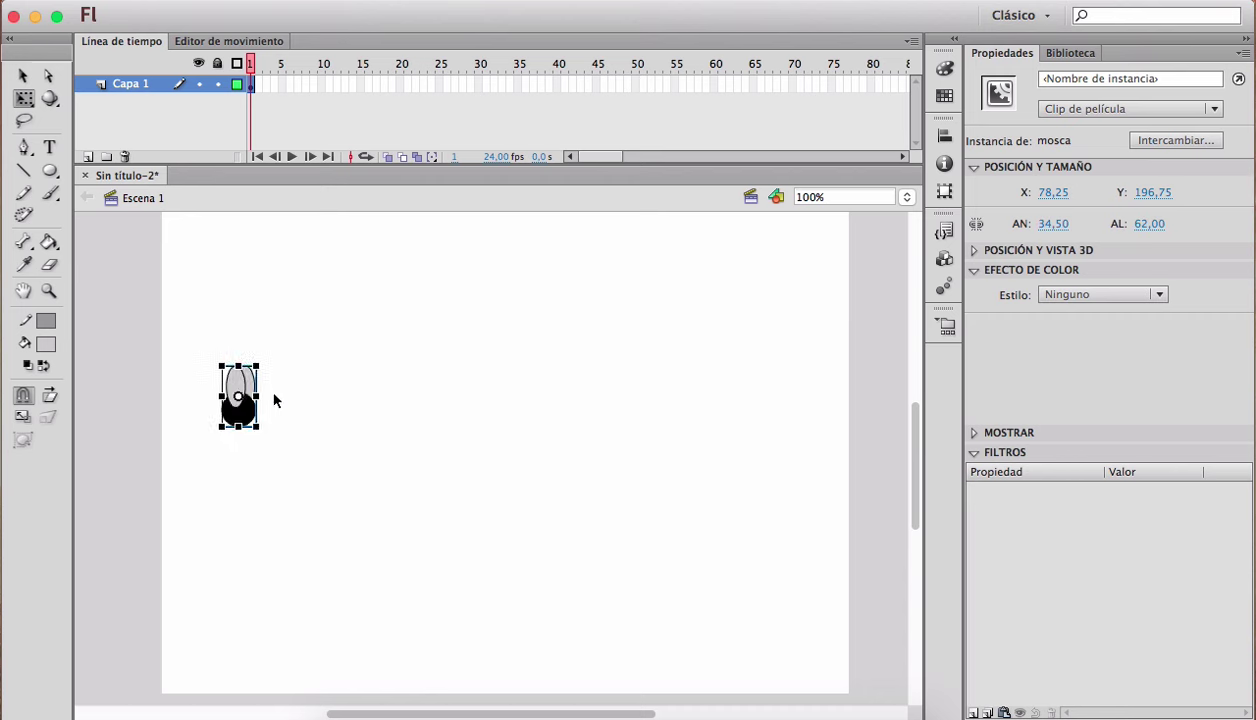
pyautogui.click(278, 392)
pyautogui.press('v')
pyautogui.moveTo(240, 408); pyautogui.dragTo(215, 433)
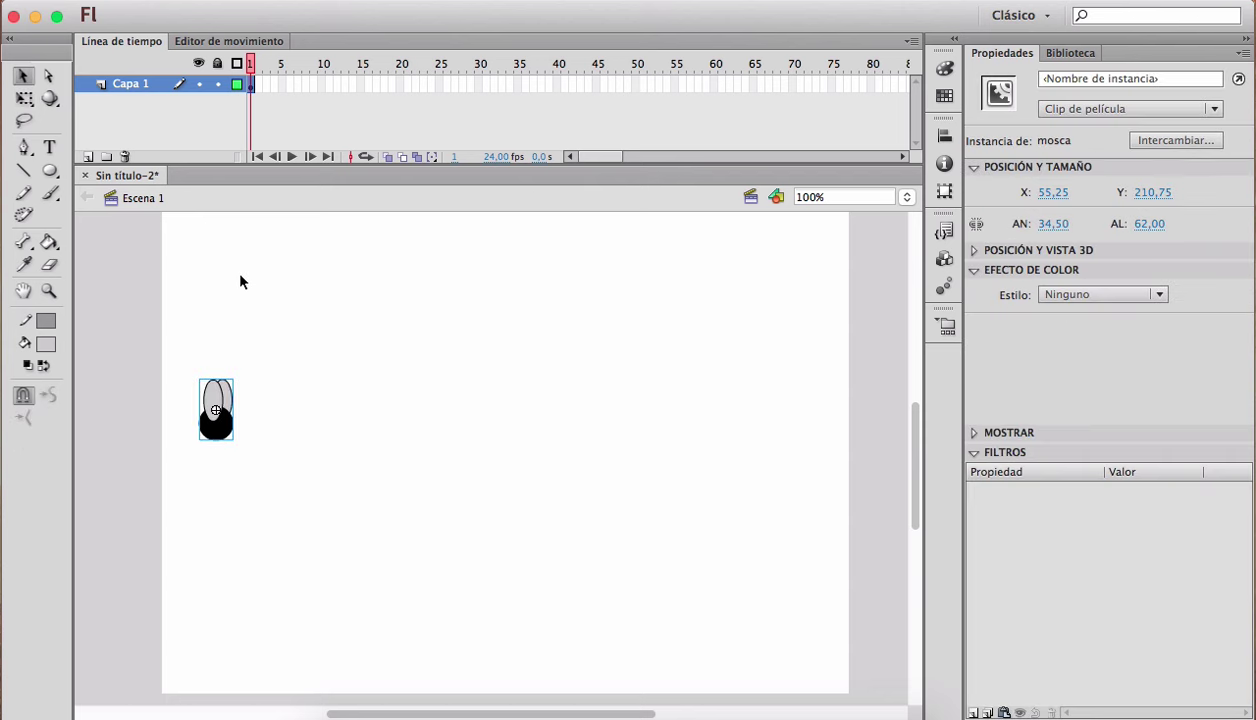
# Step: Rename the layer Capa 1 as mosca
pyautogui.click(133, 90)
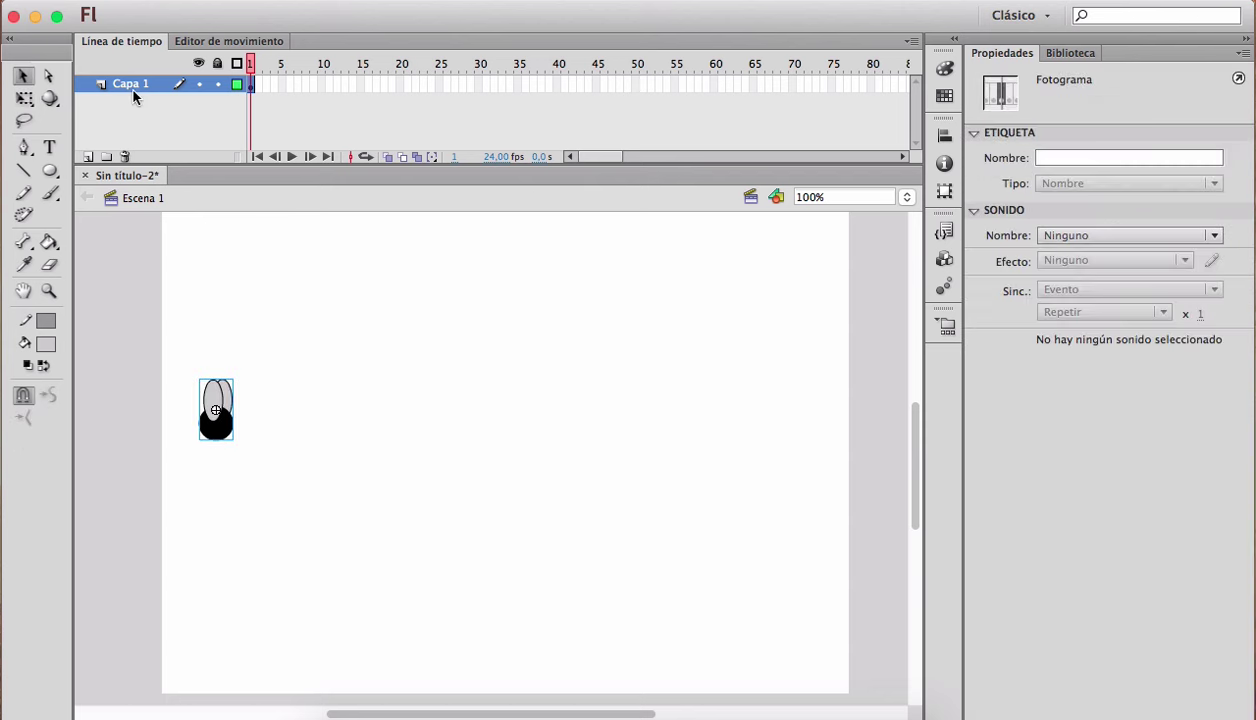
pyautogui.doubleClick(138, 88)
pyautogui.write('mosca')
pyautogui.click(260, 360)
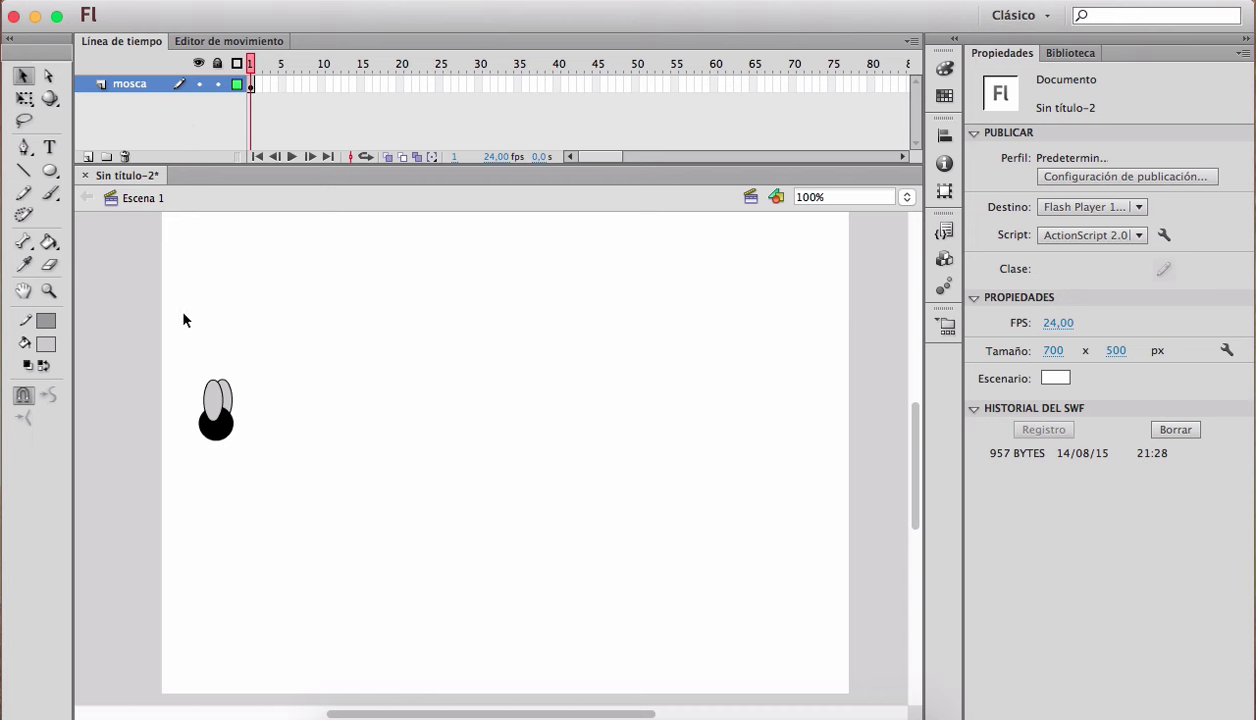
# Step: Add a classic motion guide to the mosca layer and widen the timeline's layer name column to show the guide's full name
pyautogui.rightClick(137, 87)
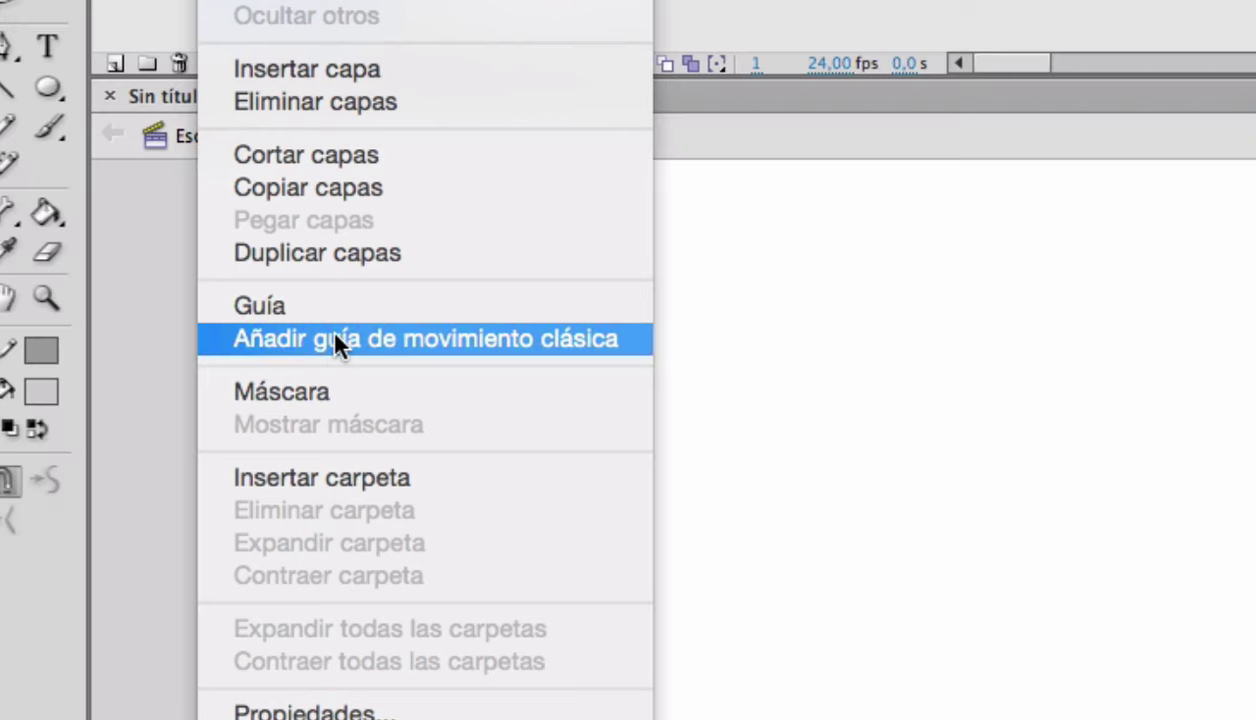
pyautogui.click(334, 338)
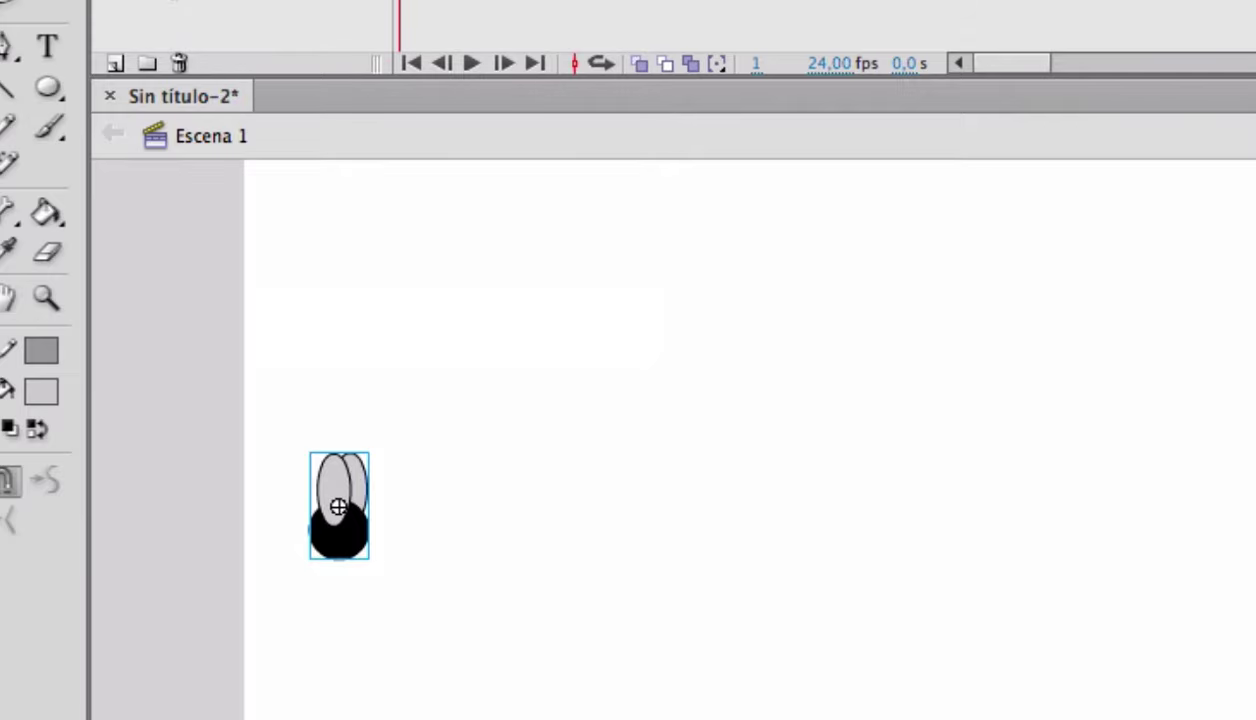
pyautogui.click(120, 5)
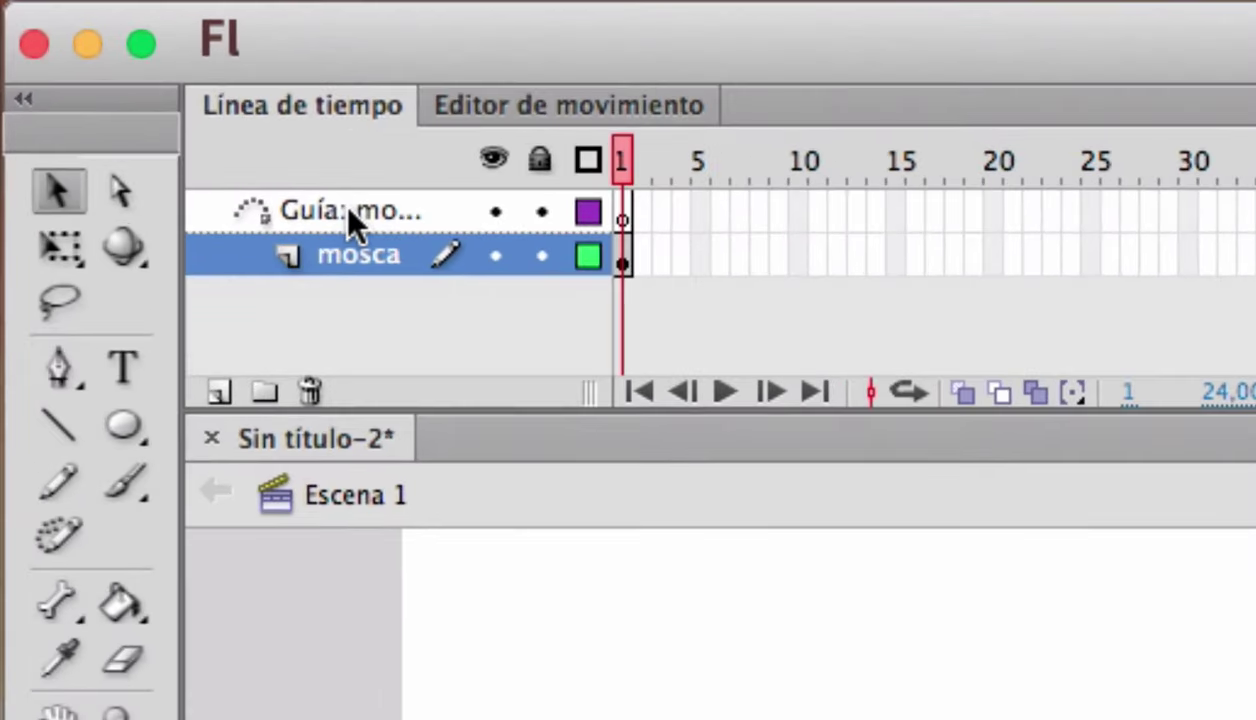
pyautogui.click(118, 79)
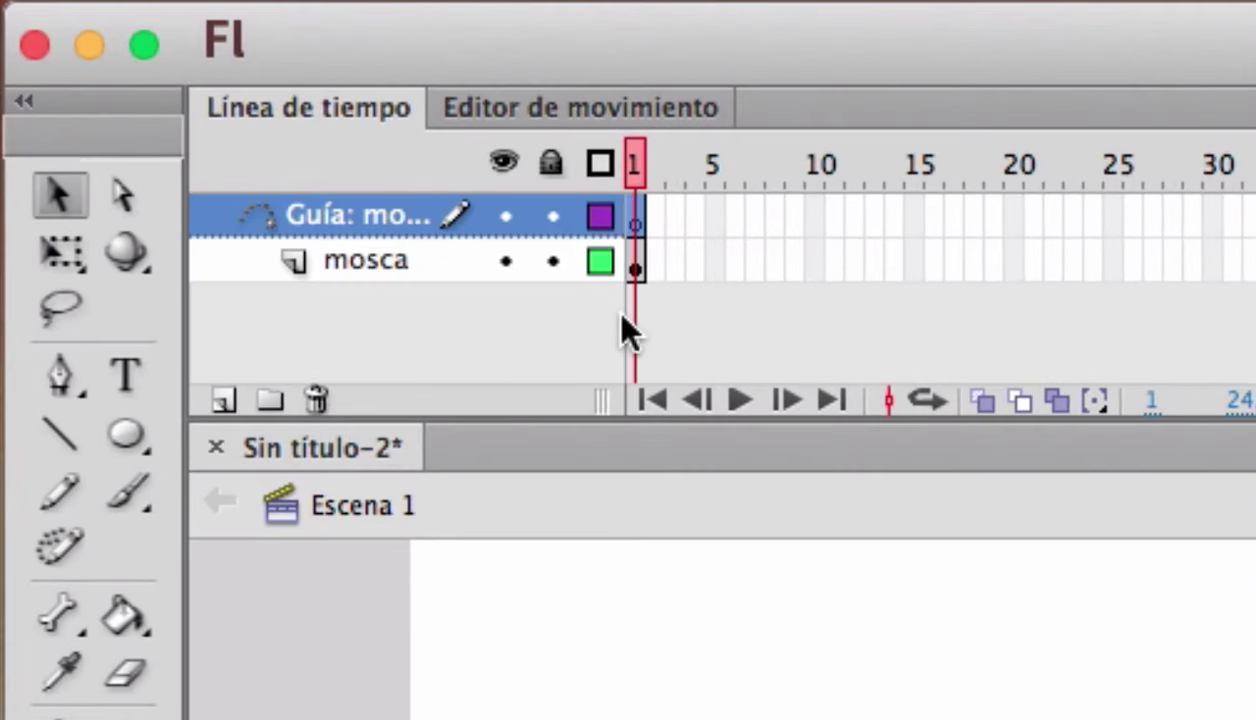
pyautogui.moveTo(614, 322); pyautogui.dragTo(707, 325)
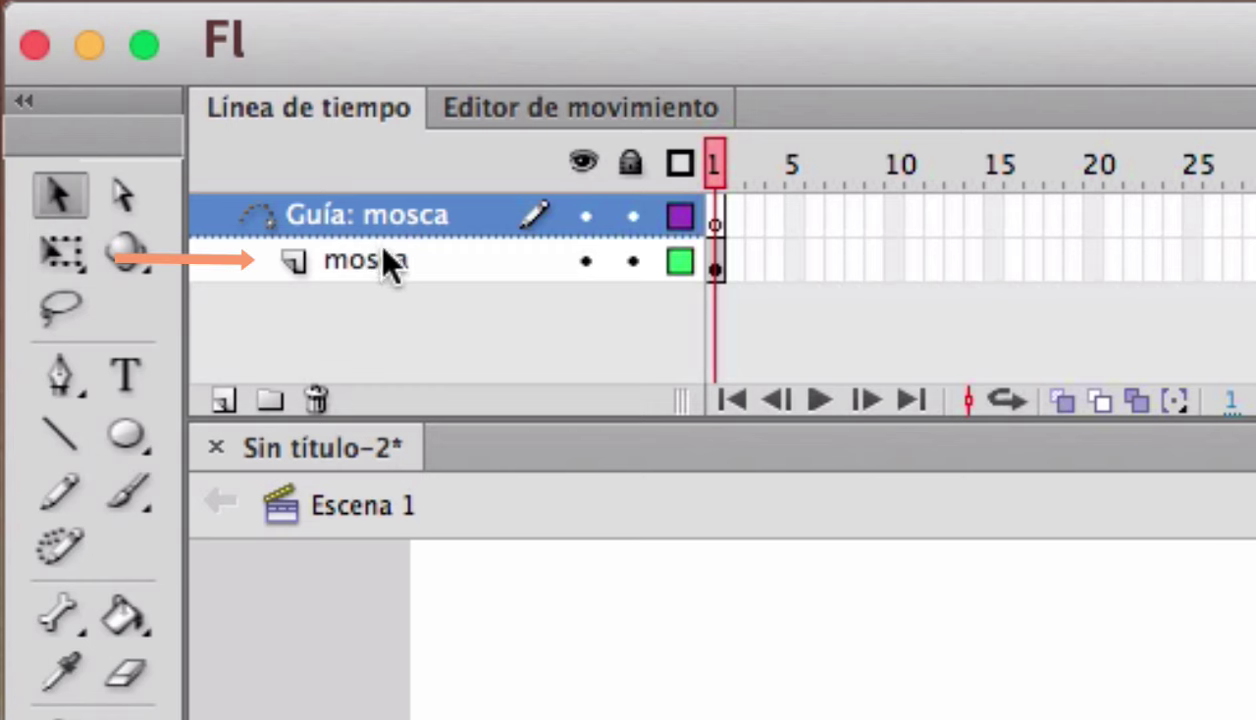
# Step: Draw a looping flight path across the stage on frame 1 of the guide layer, using the Pencil in Suavizar mode
pyautogui.click(718, 222)
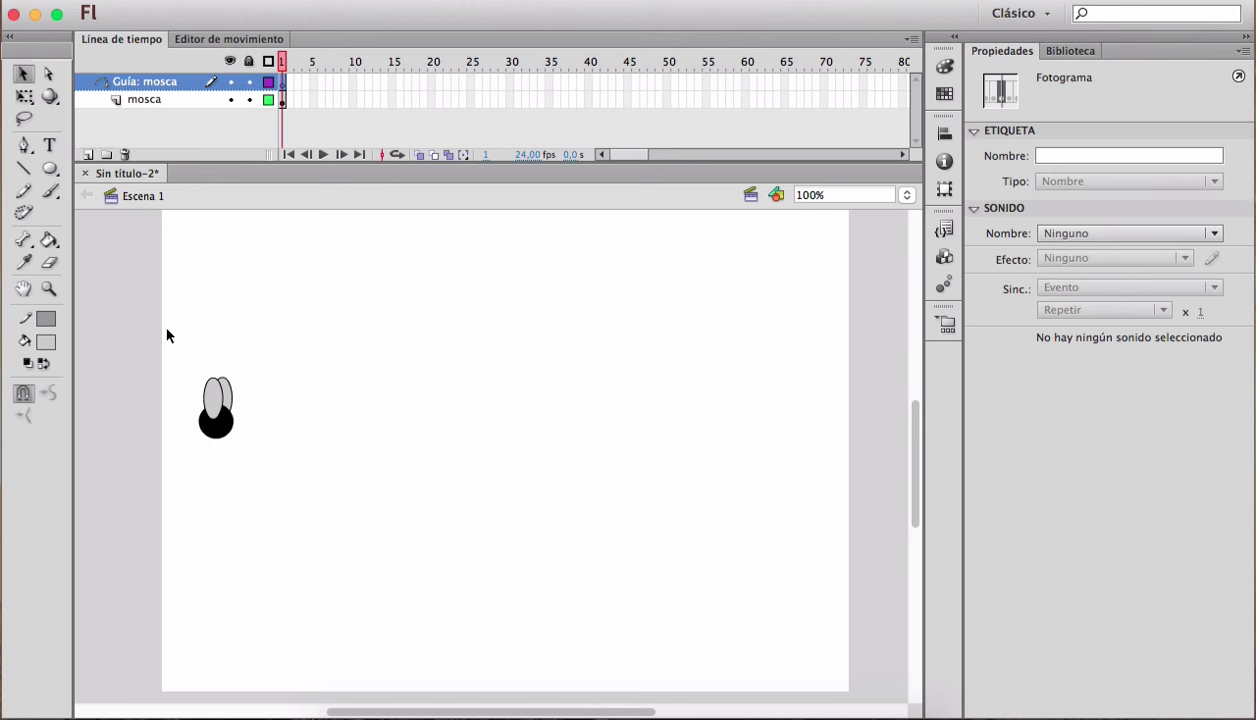
pyautogui.click(24, 192)
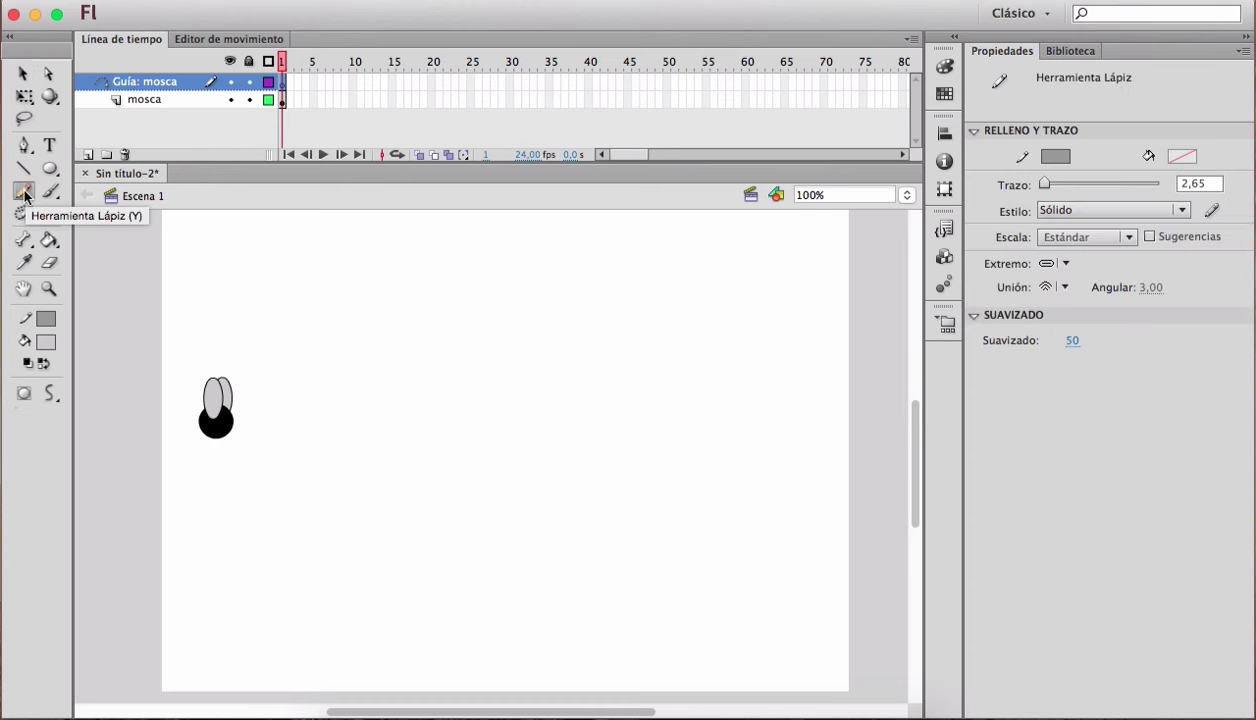
pyautogui.click(51, 396)
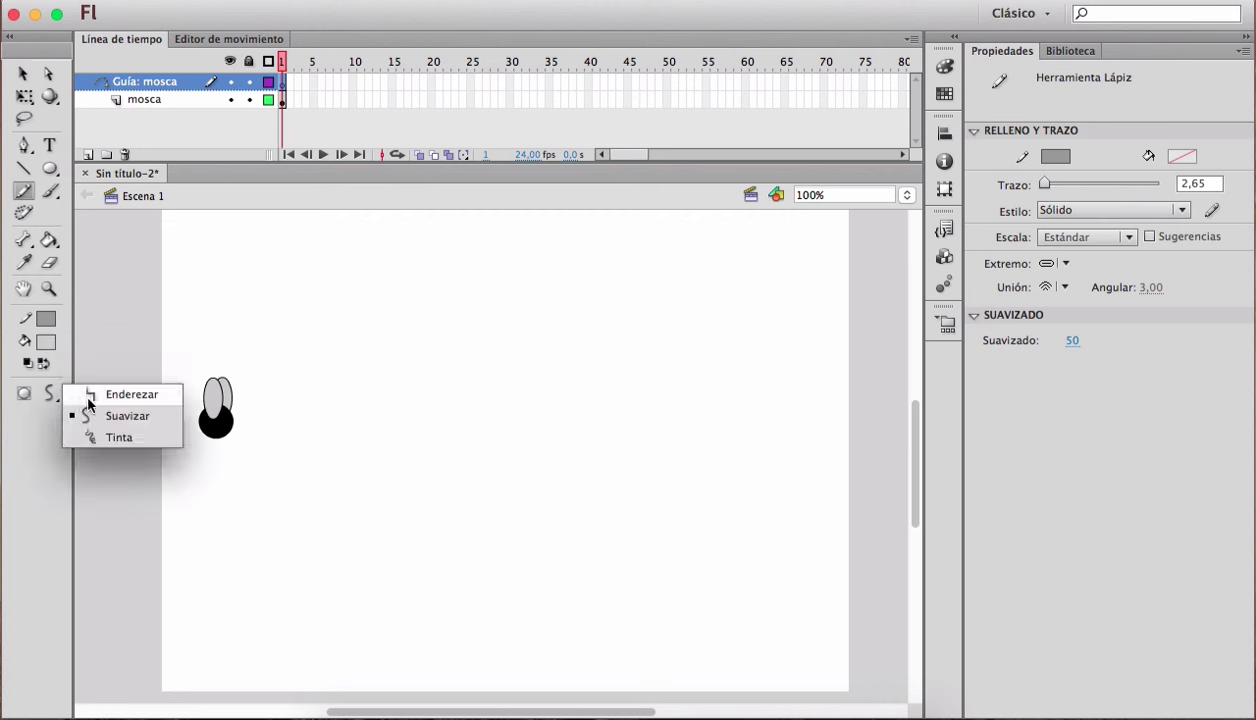
pyautogui.click(139, 416)
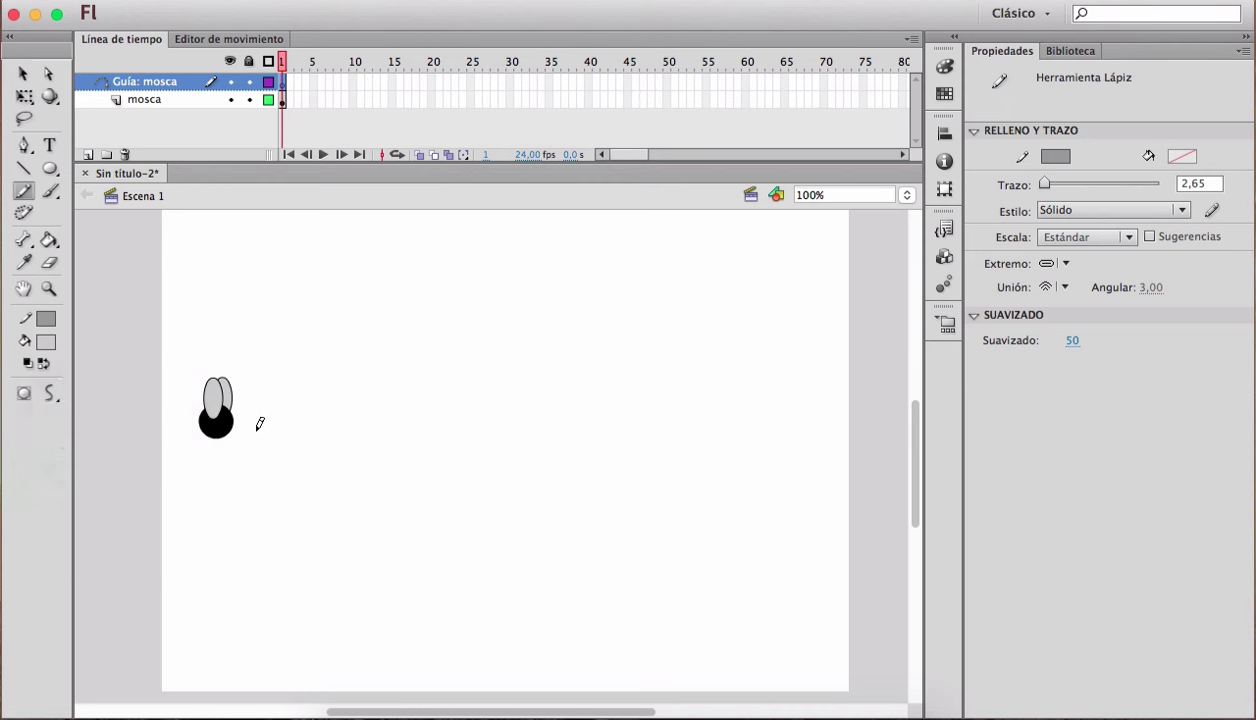
pyautogui.moveTo(256, 431)
pyautogui.mouseDown()
pyautogui.moveTo(340, 411)
pyautogui.moveTo(453, 432)
pyautogui.moveTo(494, 415)
pyautogui.moveTo(538, 347)
pyautogui.moveTo(529, 321)
pyautogui.moveTo(488, 315)
pyautogui.moveTo(453, 328)
pyautogui.moveTo(434, 381)
pyautogui.moveTo(440, 425)
pyautogui.moveTo(485, 467)
pyautogui.moveTo(522, 481)
pyautogui.moveTo(625, 481)
pyautogui.moveTo(626, 516)
pyautogui.moveTo(589, 520)
pyautogui.moveTo(526, 483)
pyautogui.moveTo(534, 455)
pyautogui.moveTo(631, 442)
pyautogui.moveTo(815, 490)
pyautogui.mouseUp()
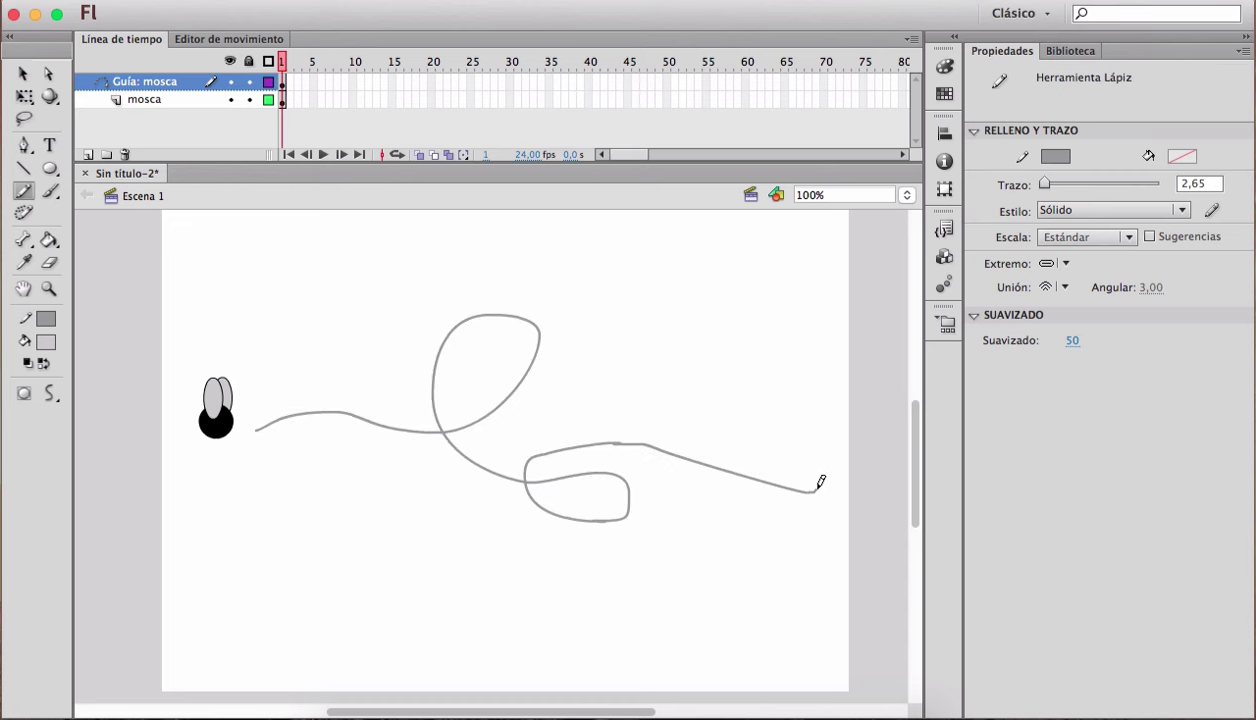
# Step: Delete the whole hand-drawn flight path from the guide layer
pyautogui.press('v')
pyautogui.click(620, 452)
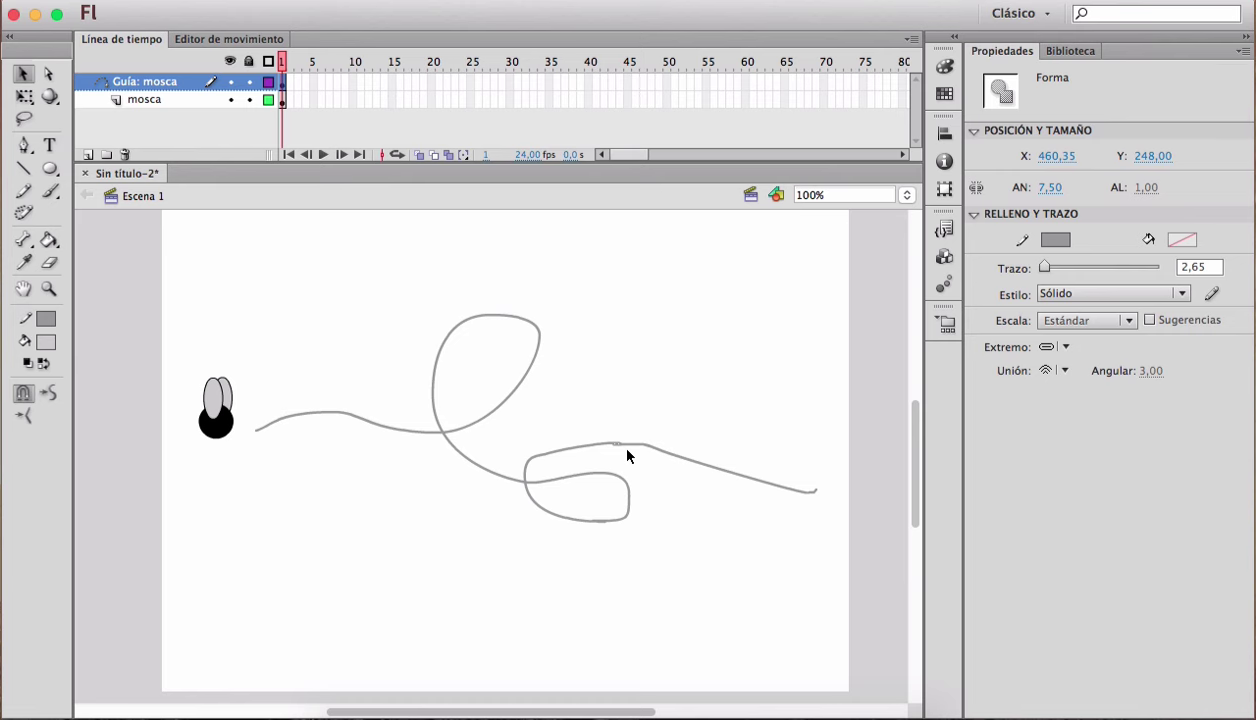
pyautogui.press('Escape')
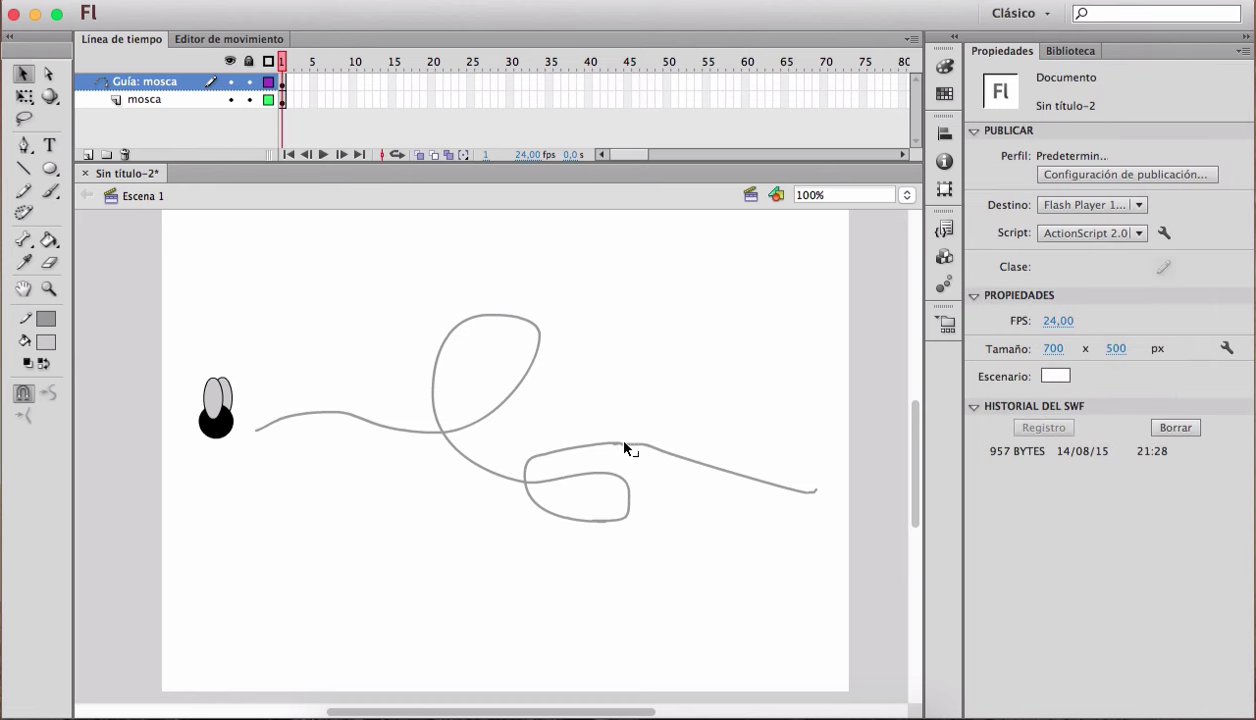
pyautogui.doubleClick(625, 448)
pyautogui.press('Delete')
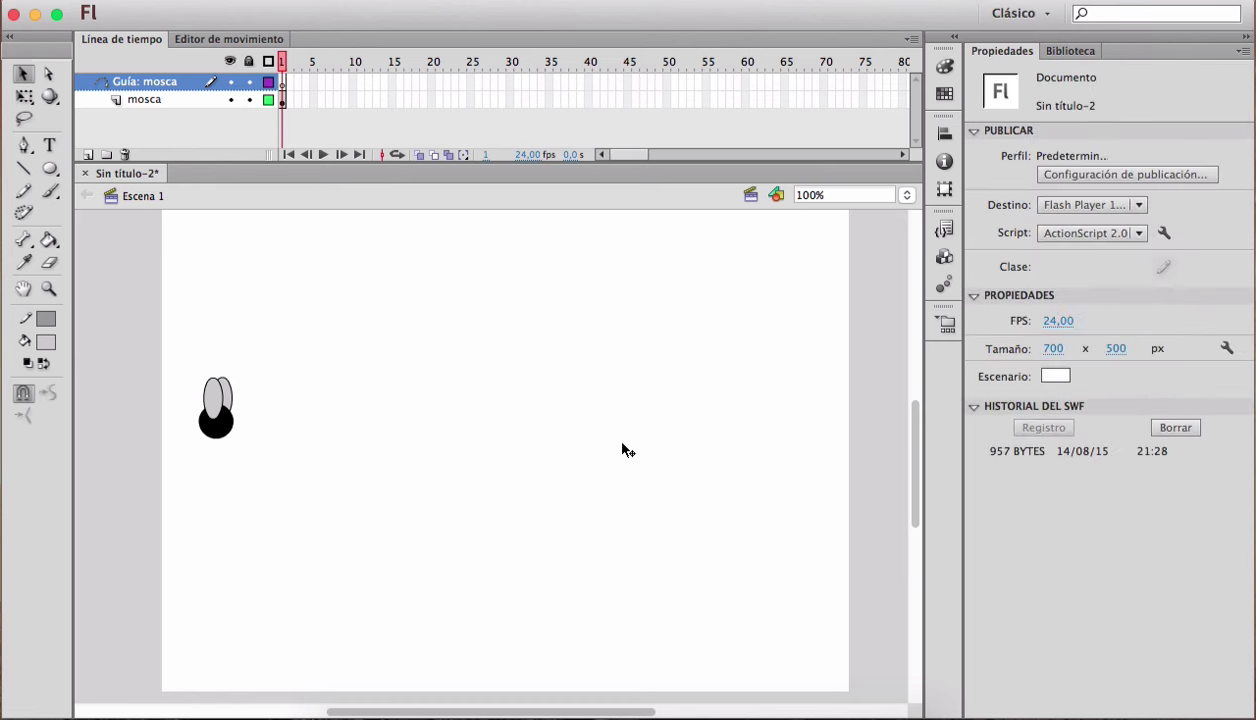
# Step: Draw a new flight path with the Pencil from beside the fly to the far side of the stage, with one upper and one lower loop
pyautogui.click(23, 191)
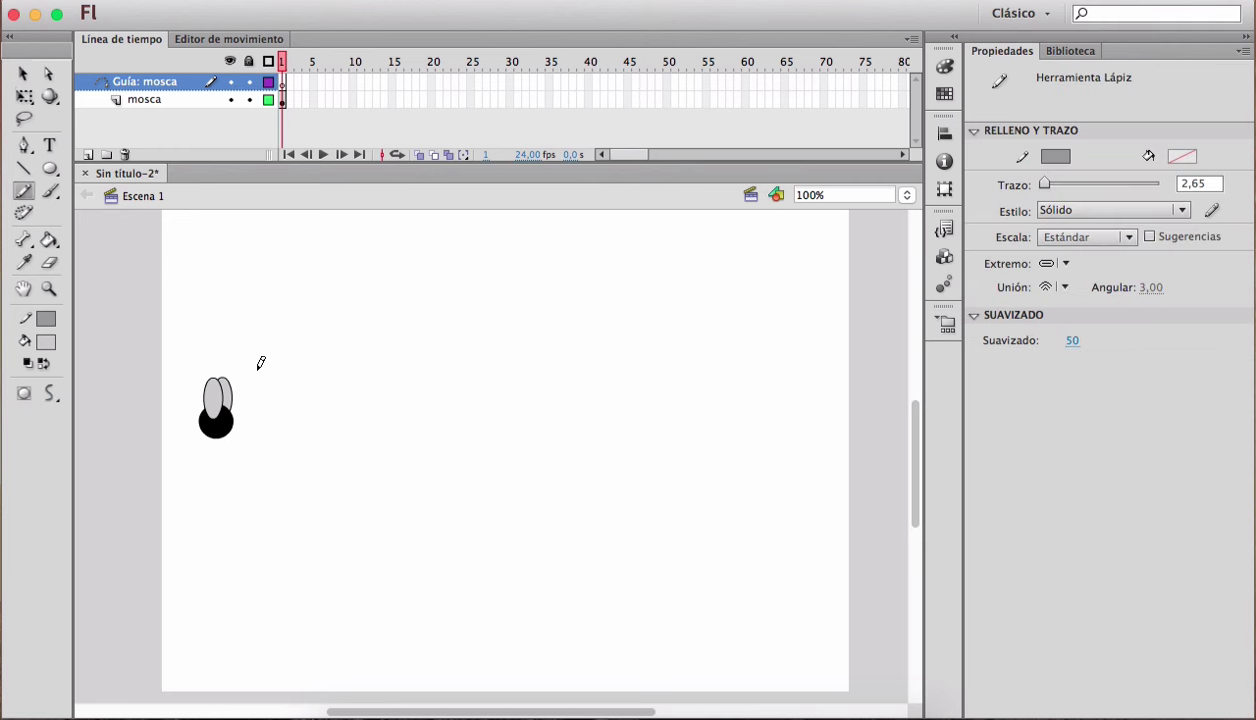
pyautogui.moveTo(270, 421)
pyautogui.mouseDown()
pyautogui.moveTo(396, 417)
pyautogui.moveTo(441, 389)
pyautogui.moveTo(459, 348)
pyautogui.moveTo(442, 293)
pyautogui.moveTo(408, 287)
pyautogui.moveTo(369, 319)
pyautogui.moveTo(353, 361)
pyautogui.moveTo(359, 399)
pyautogui.moveTo(391, 420)
pyautogui.moveTo(515, 435)
pyautogui.moveTo(570, 464)
pyautogui.moveTo(581, 493)
pyautogui.moveTo(568, 522)
pyautogui.moveTo(488, 554)
pyautogui.moveTo(446, 550)
pyautogui.moveTo(429, 519)
pyautogui.moveTo(444, 475)
pyautogui.moveTo(499, 411)
pyautogui.moveTo(557, 393)
pyautogui.moveTo(703, 437)
pyautogui.moveTo(811, 425)
pyautogui.mouseUp()
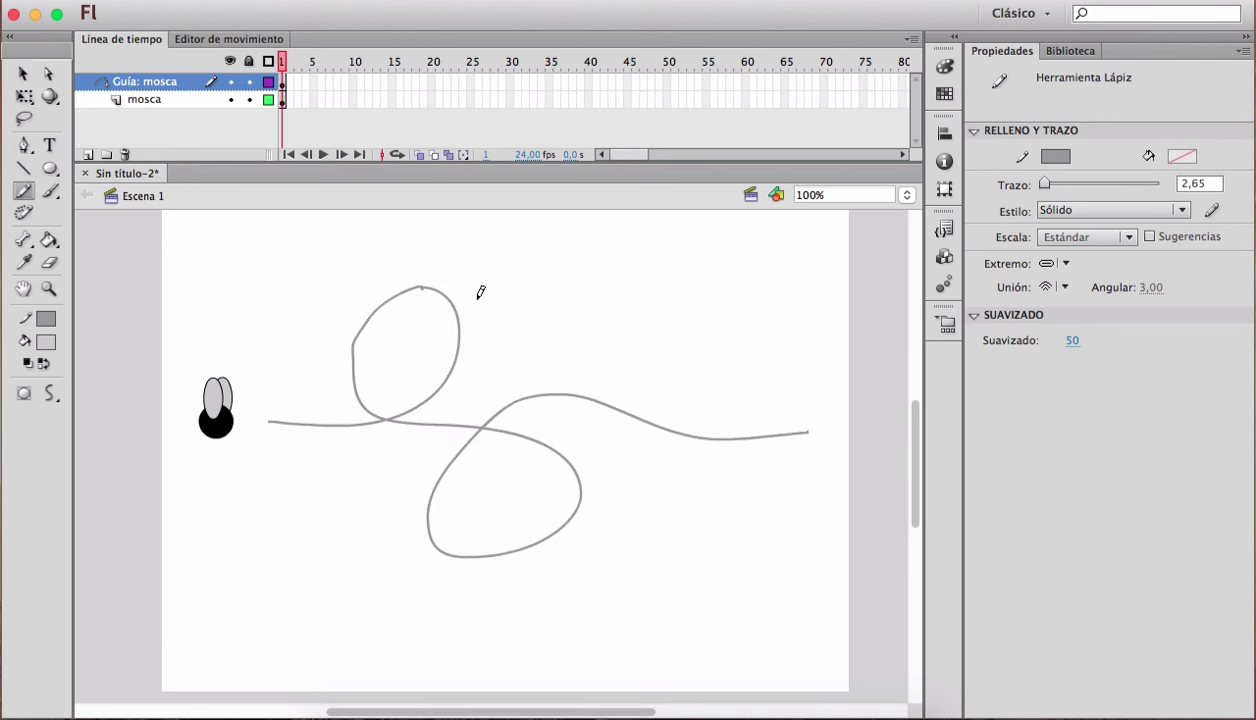
# Step: Delete the tiny stray segment at the top of the path's upper loop and rejoin the line ends into one continuous curve
pyautogui.press('v')
pyautogui.click(422, 291)
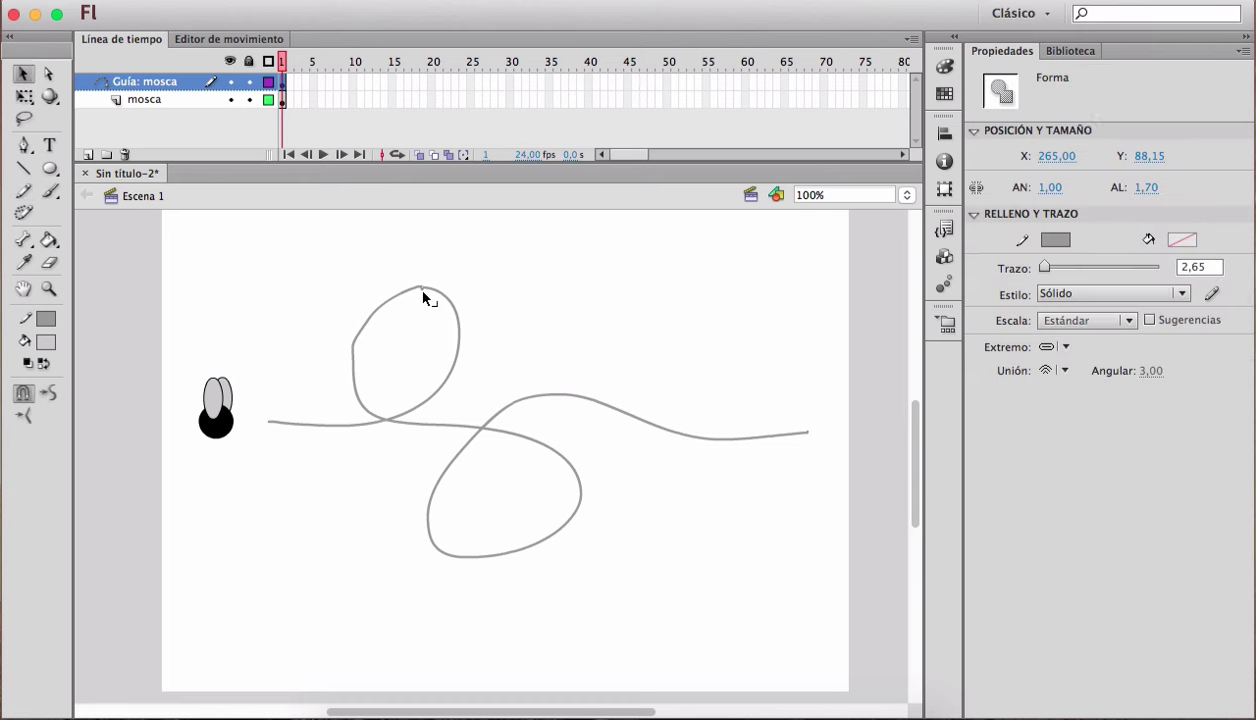
pyautogui.press('Escape')
pyautogui.press('z')
pyautogui.moveTo(420, 288); pyautogui.dragTo(398, 274)
pyautogui.press('v')
pyautogui.click(731, 592)
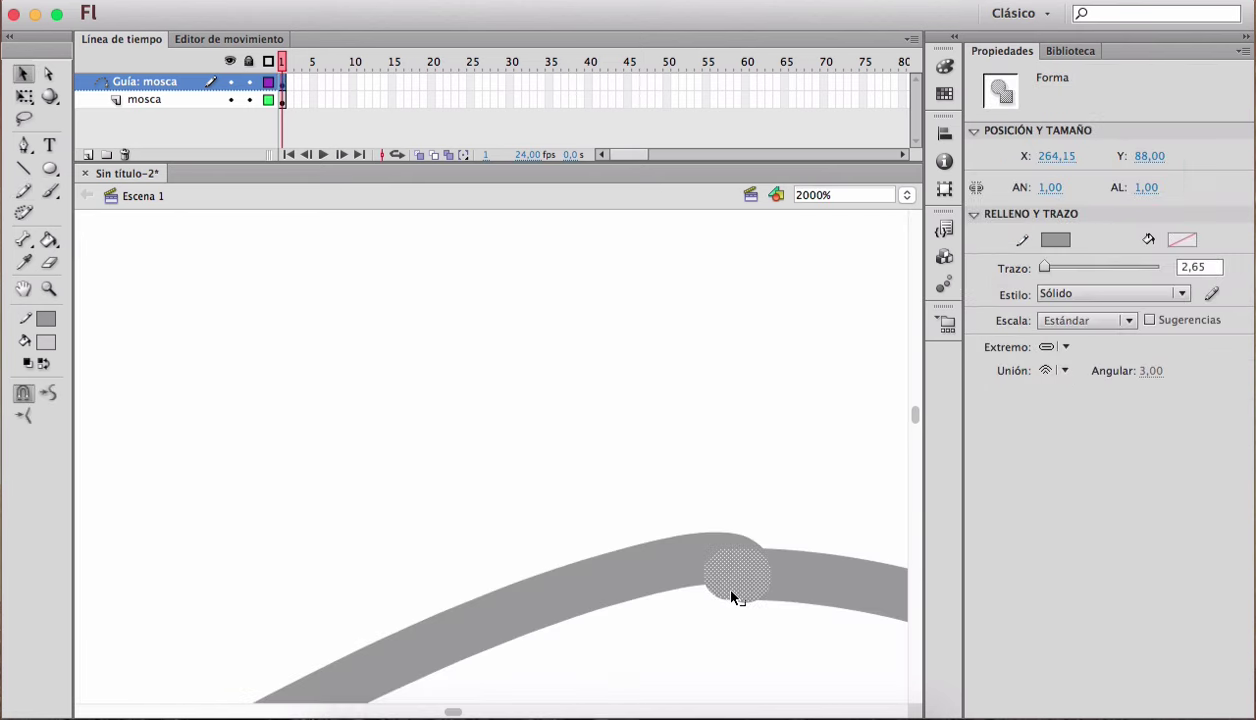
pyautogui.press('Escape')
pyautogui.click(731, 591)
pyautogui.press('Delete')
pyautogui.moveTo(740, 591)
pyautogui.mouseDown()
pyautogui.moveTo(751, 558)
pyautogui.moveTo(735, 580)
pyautogui.moveTo(785, 579)
pyautogui.mouseUp()
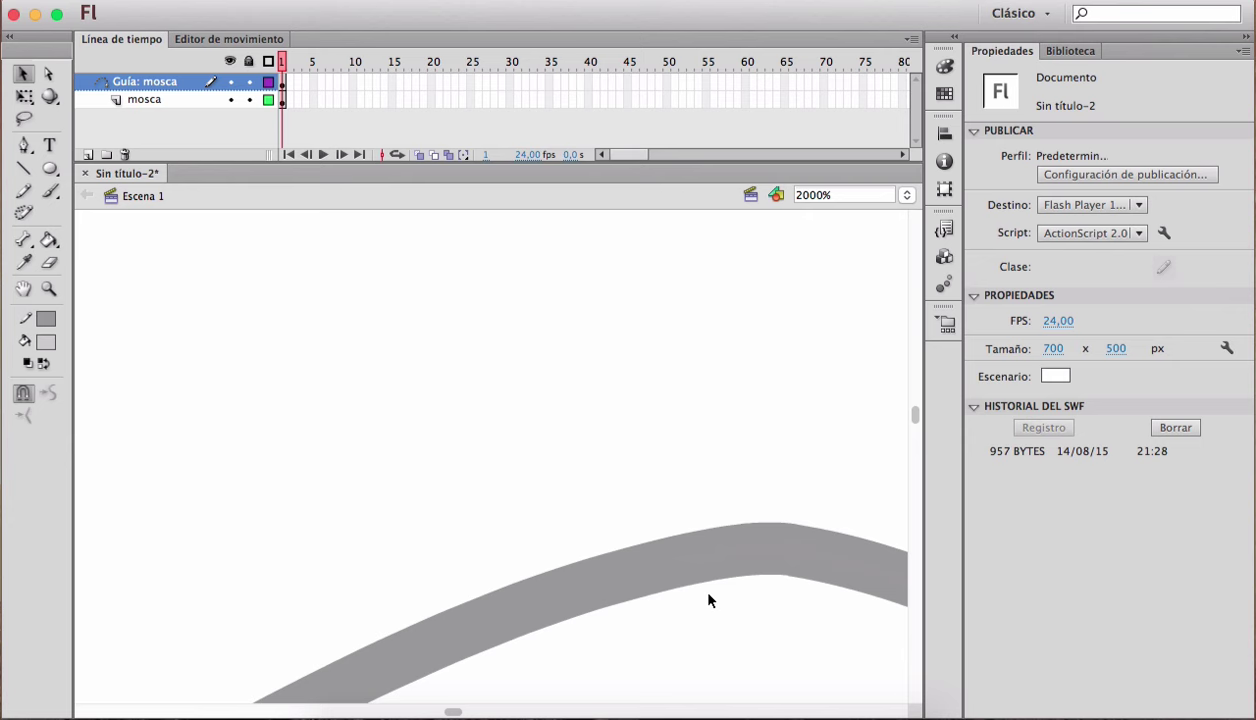
# Step: Create a classic tween on frame 1 of the mosca layer
pyautogui.press('z')
pyautogui.keyDown('alt'); pyautogui.click(757, 572); pyautogui.keyUp('alt')
pyautogui.keyDown('alt'); pyautogui.click(757, 572); pyautogui.keyUp('alt')
pyautogui.keyDown('alt'); pyautogui.click(700, 572); pyautogui.keyUp('alt')
pyautogui.keyDown('alt'); pyautogui.click(645, 572); pyautogui.keyUp('alt')
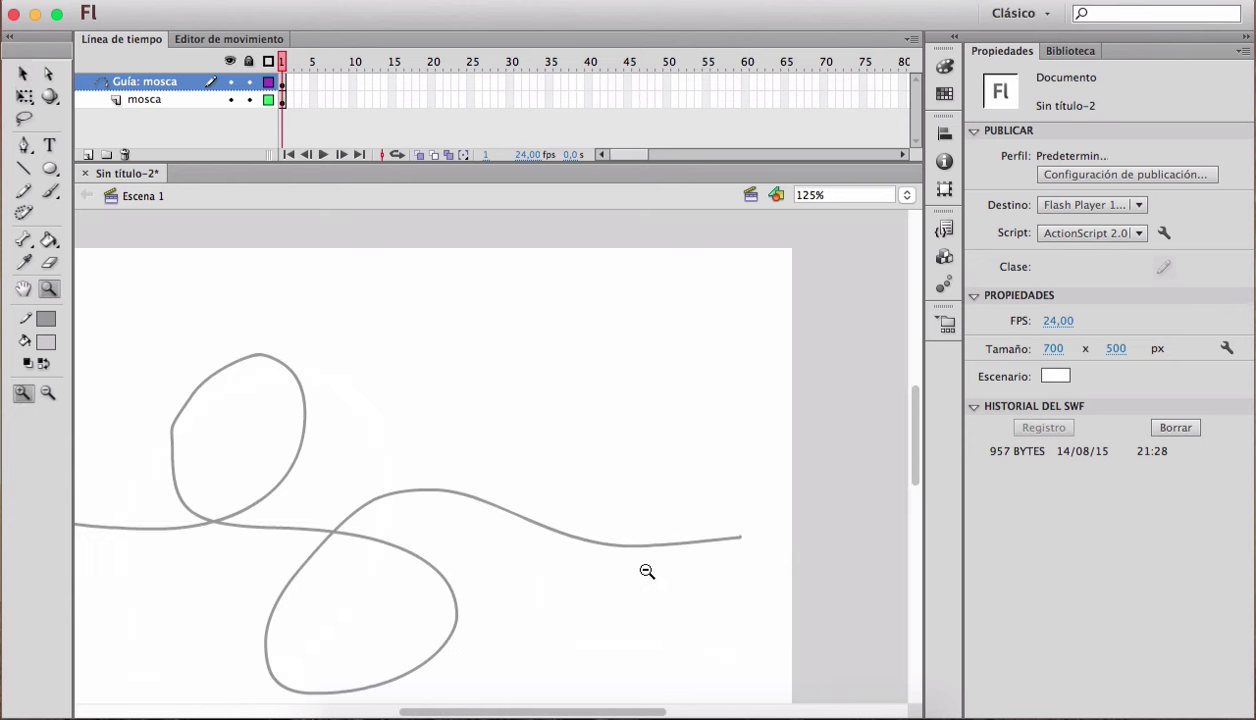
pyautogui.keyDown('alt'); pyautogui.click(447, 497); pyautogui.keyUp('alt')
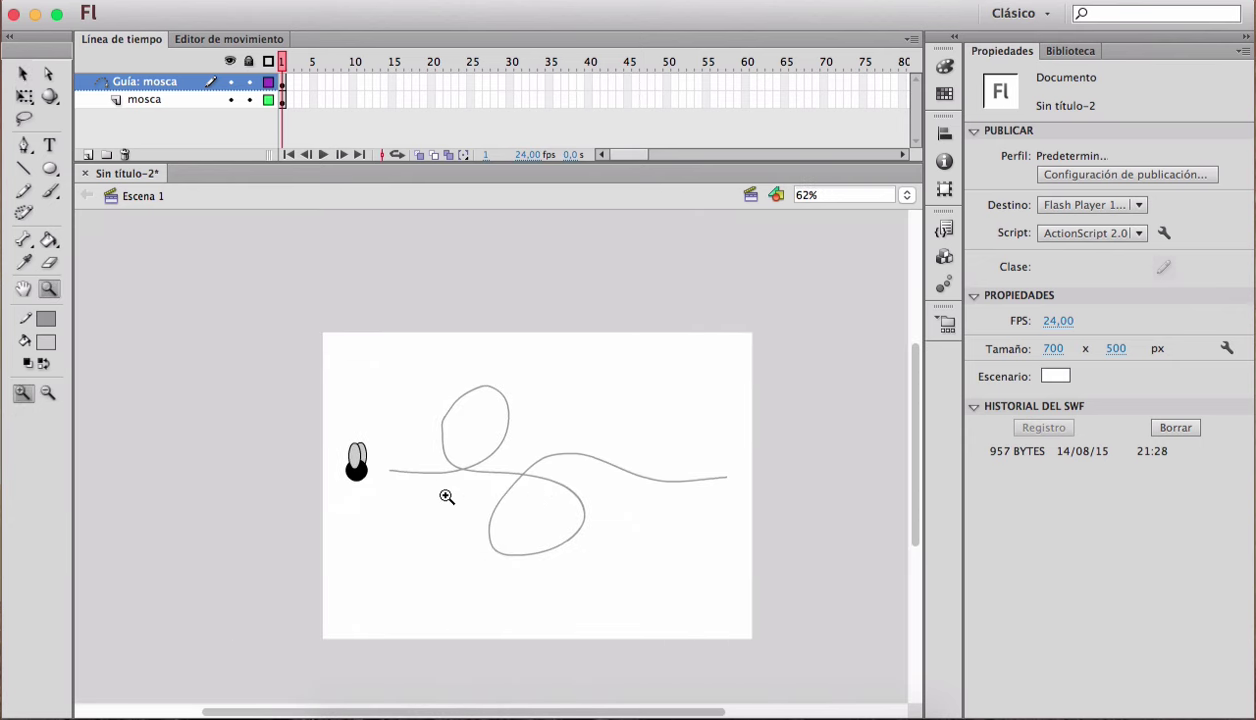
pyautogui.moveTo(297, 313); pyautogui.dragTo(804, 663)
pyautogui.press('v')
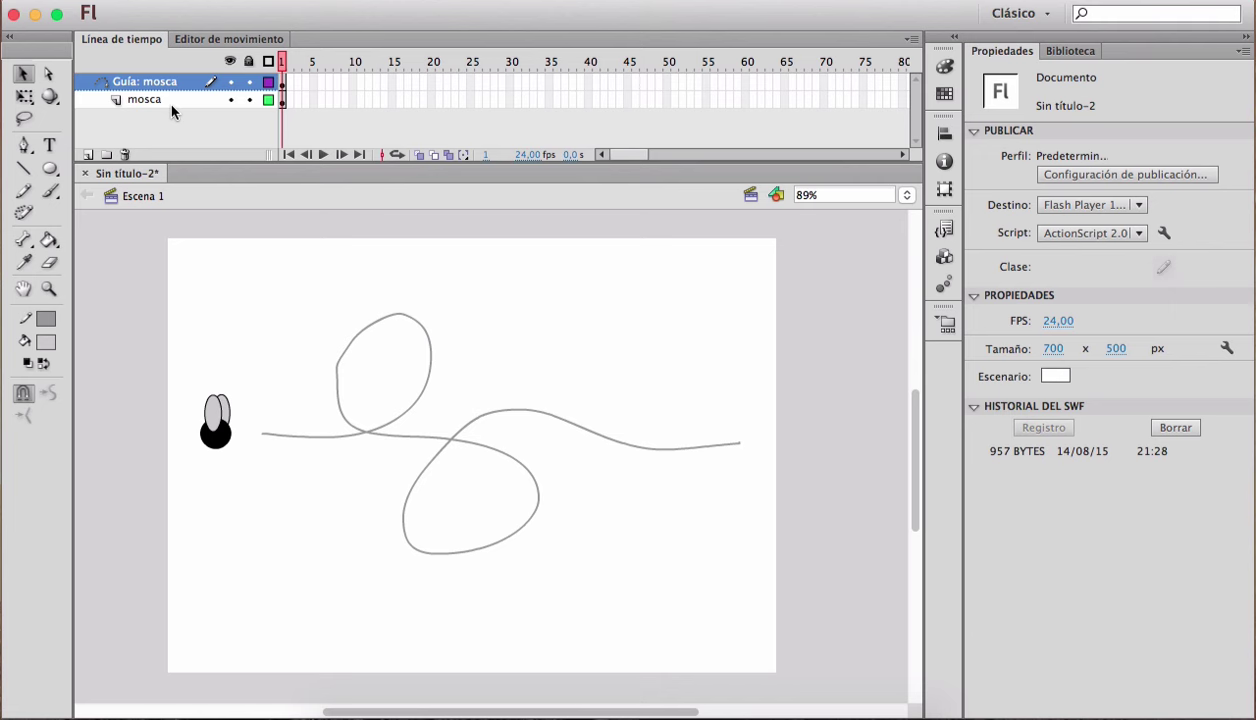
pyautogui.click(144, 100)
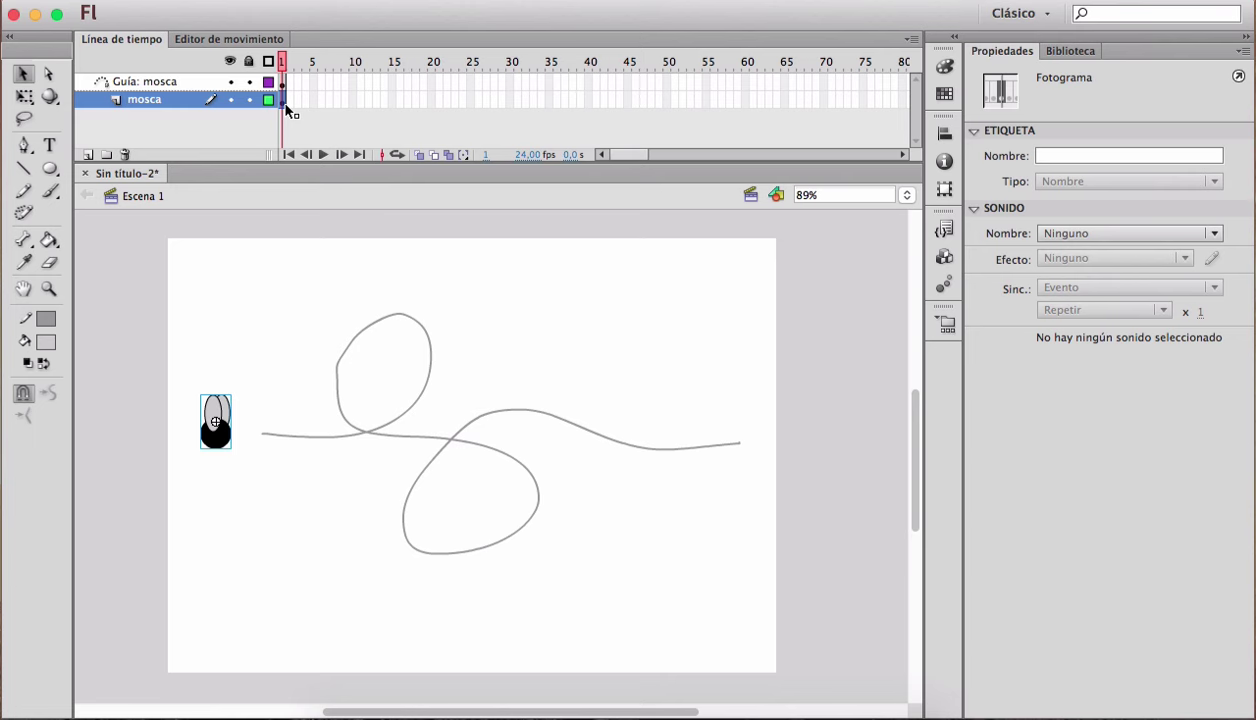
pyautogui.rightClick(284, 100)
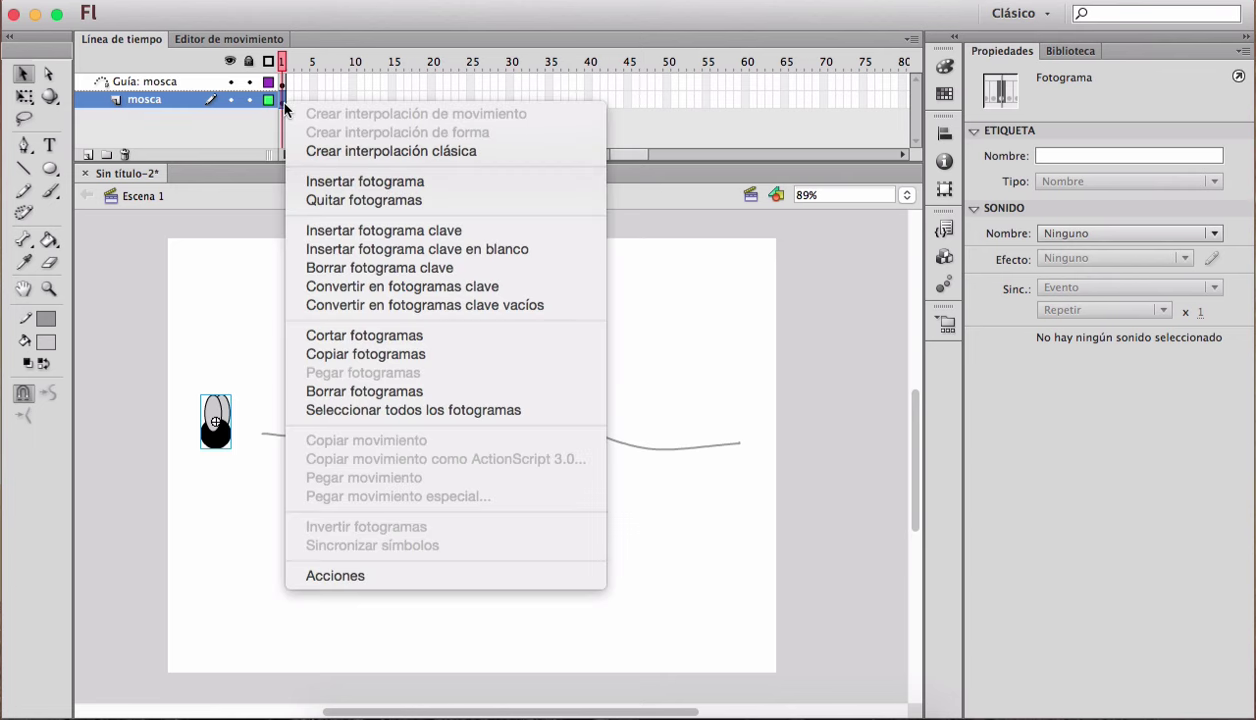
pyautogui.click(330, 152)
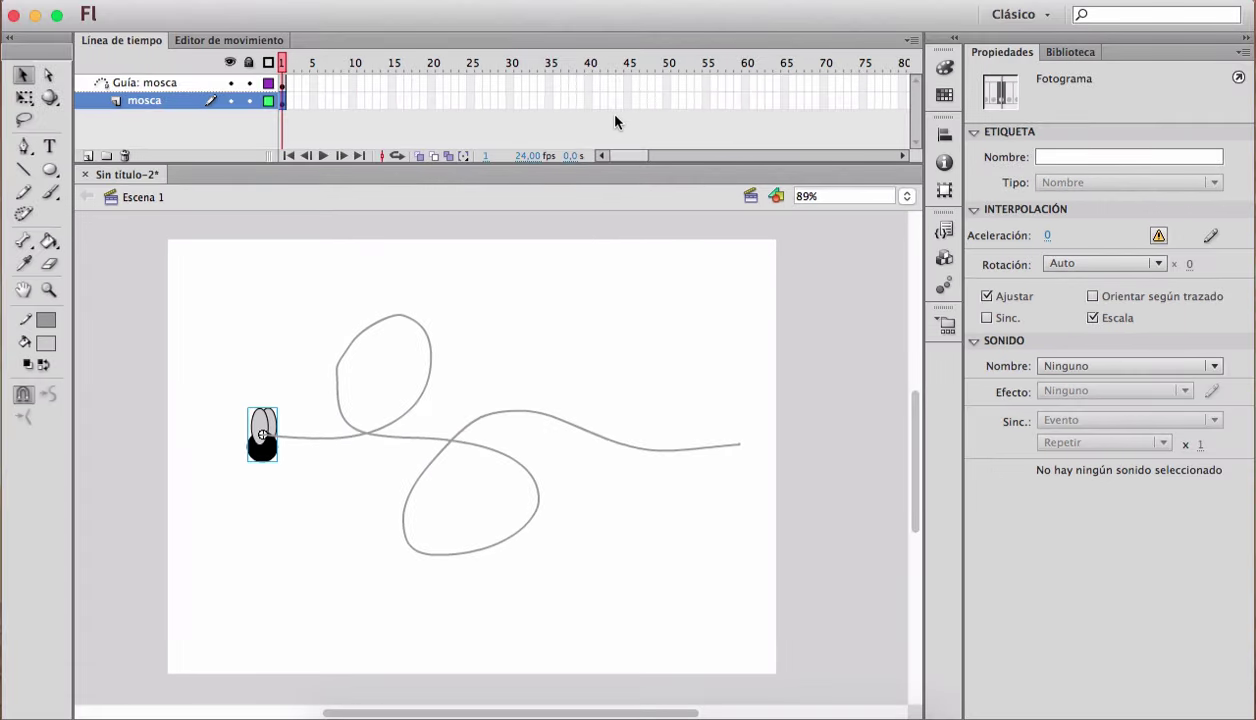
# Step: Insert a keyframe at frame 50 of the mosca layer and extend the guide layer to frame 50
pyautogui.click(667, 101)
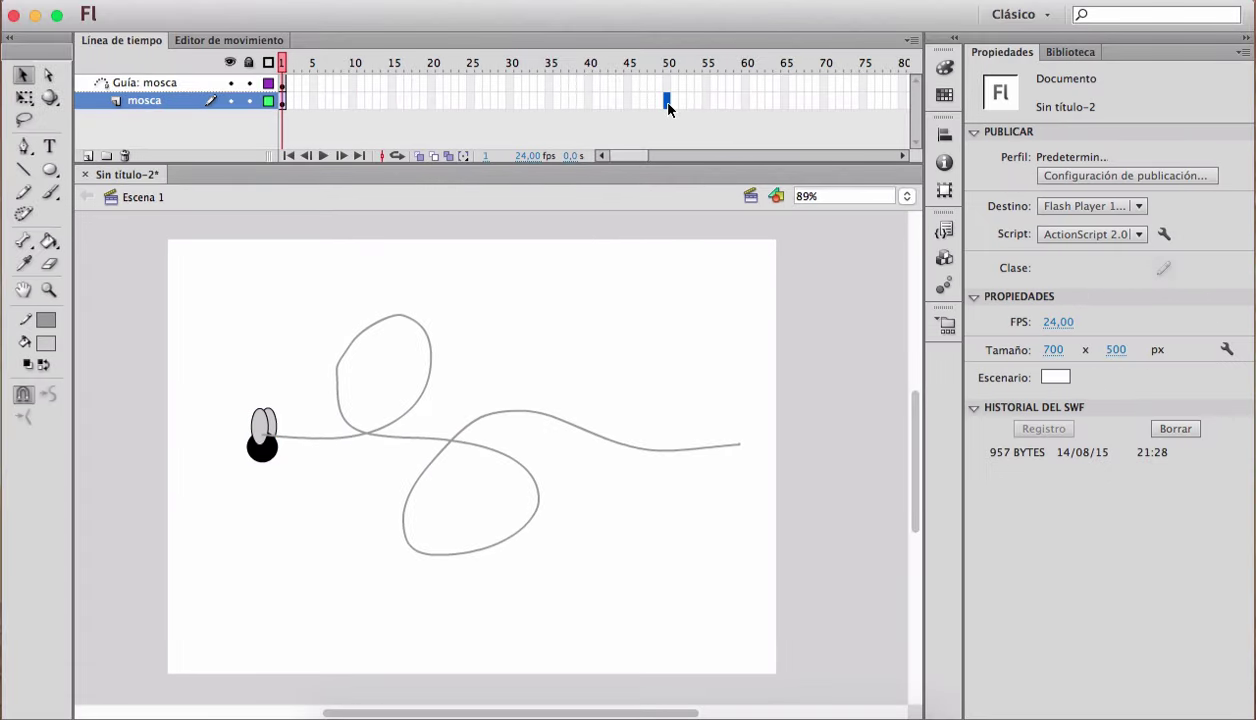
pyautogui.press('F6')
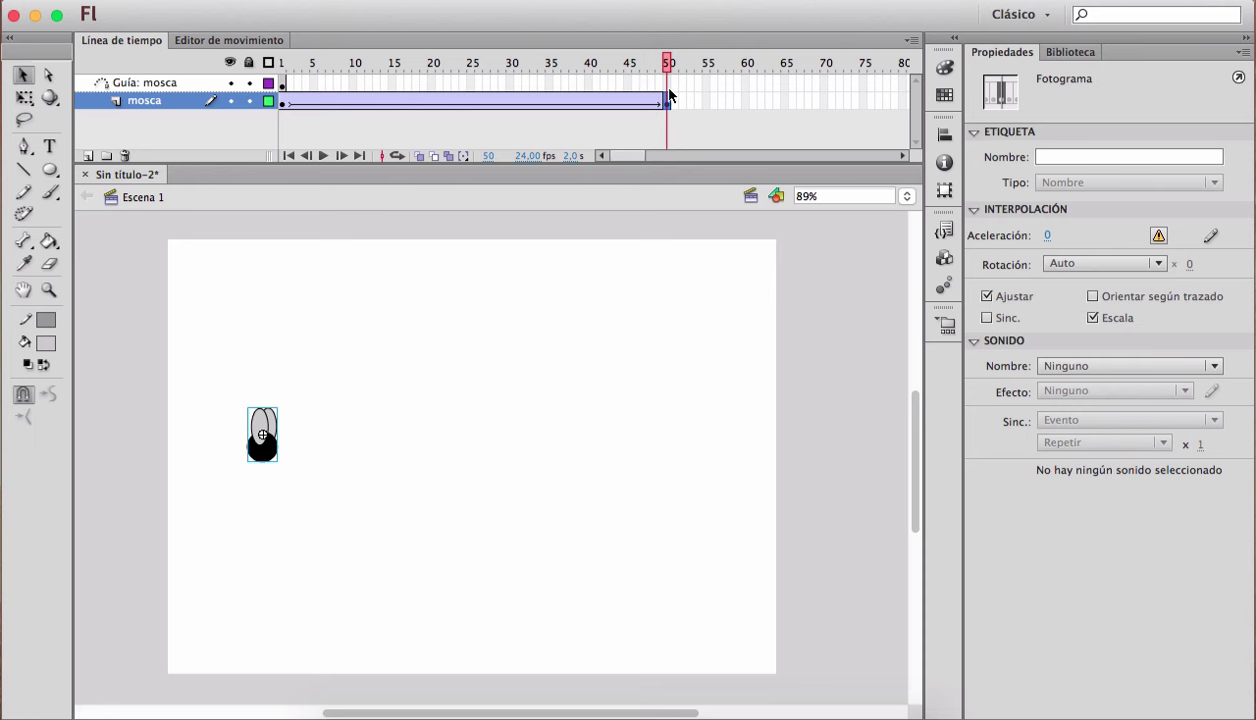
pyautogui.click(667, 85)
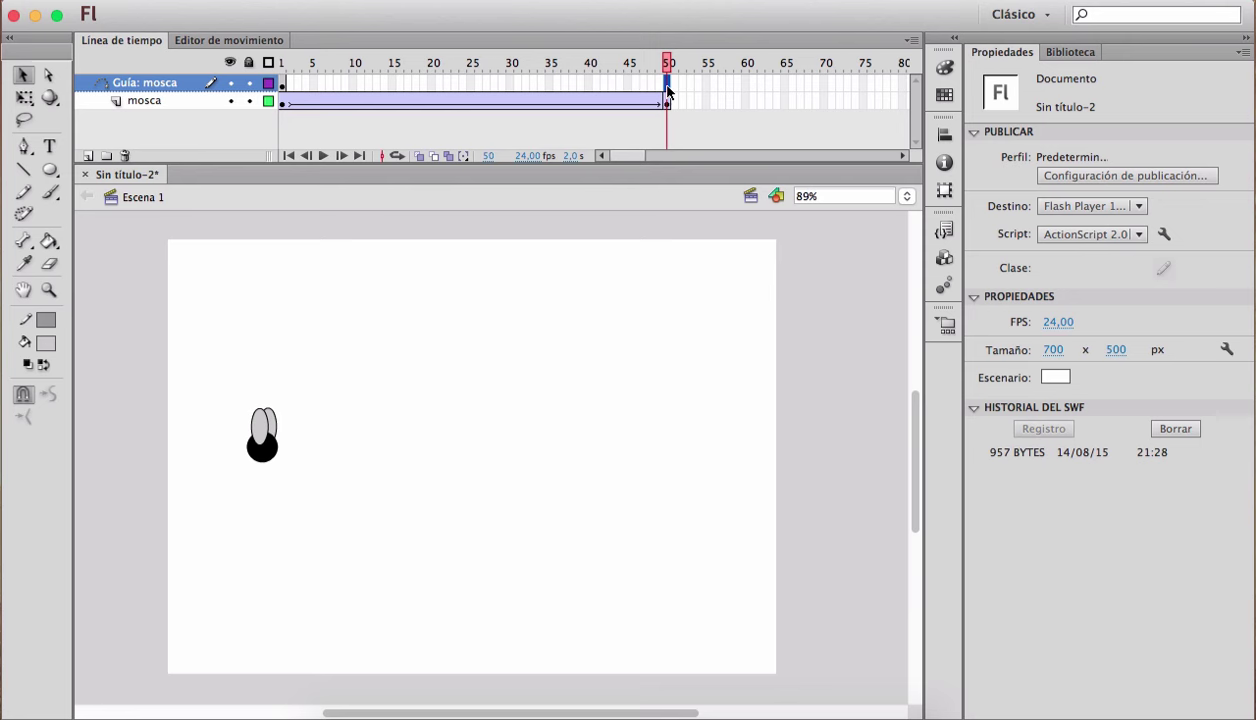
pyautogui.press('F5')
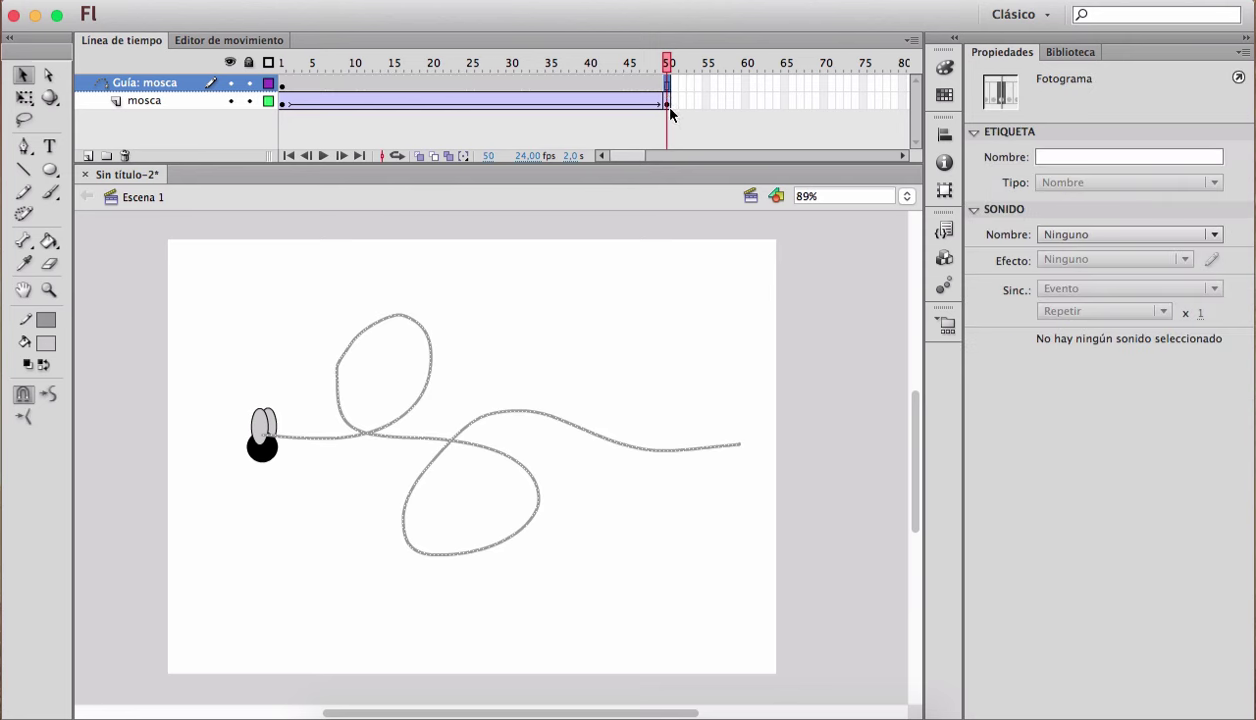
# Step: At frame 50, move the fly onto the far end of the path, at about X 658, Y 235
pyautogui.click(668, 104)
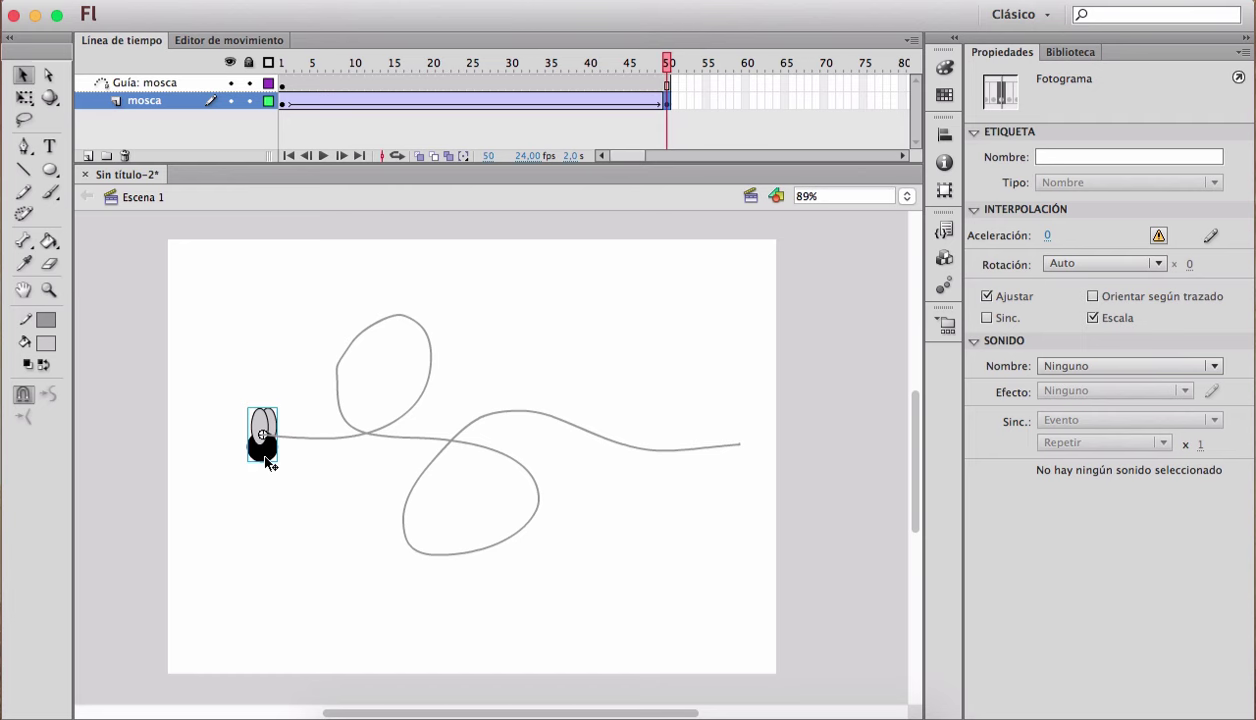
pyautogui.moveTo(268, 463); pyautogui.dragTo(736, 464)
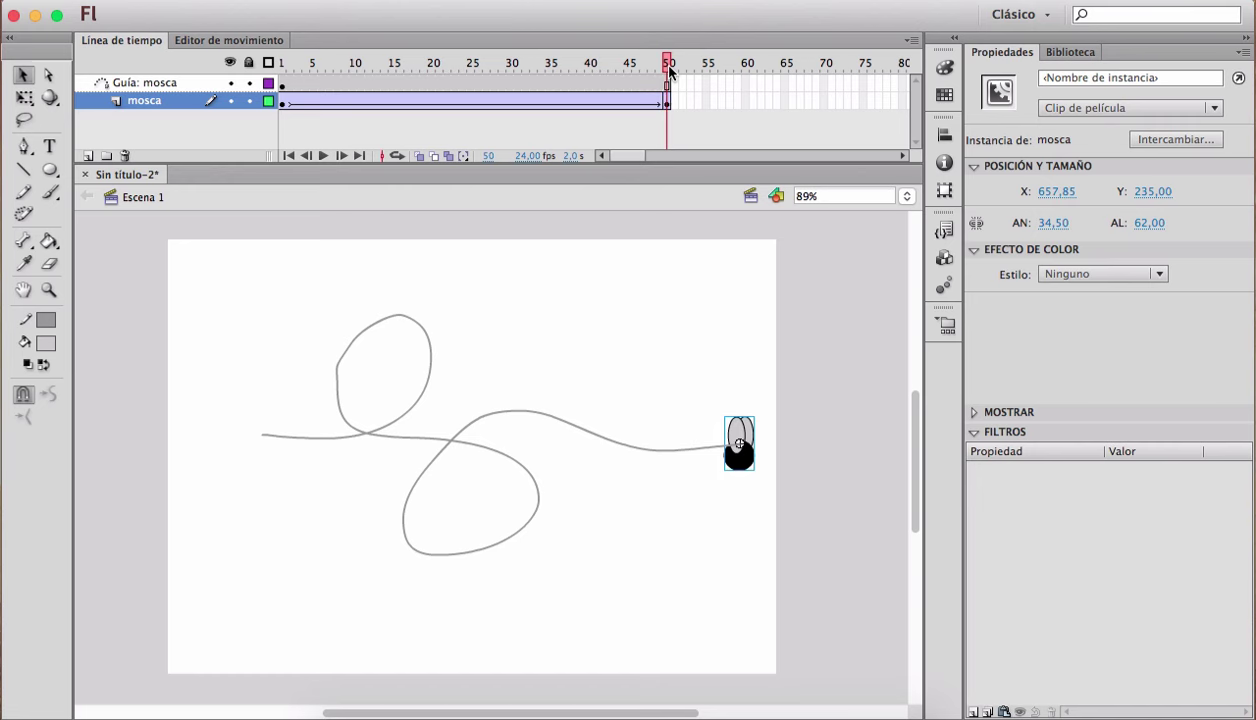
# Step: Scrub the animation back to frame 1 and test the movie, closing the preview after watching the fly's flight
pyautogui.moveTo(669, 72); pyautogui.dragTo(250, 133)
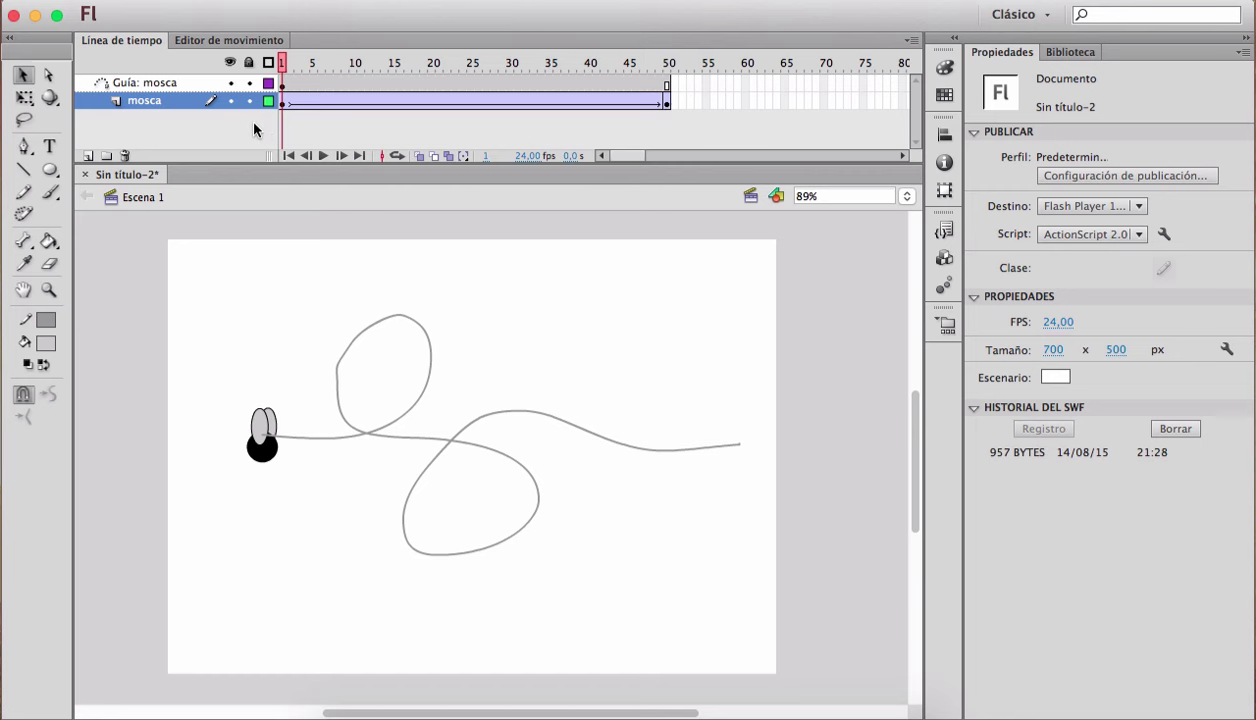
pyautogui.press('super+Return')
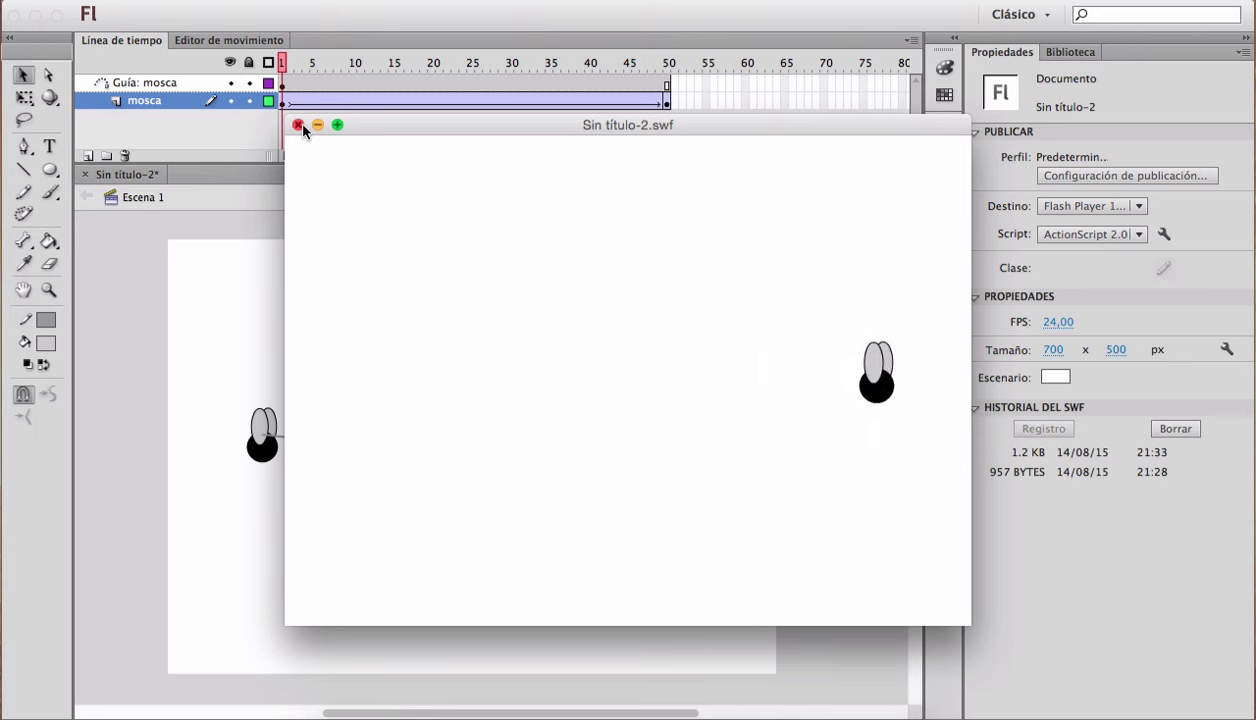
pyautogui.click(298, 125)
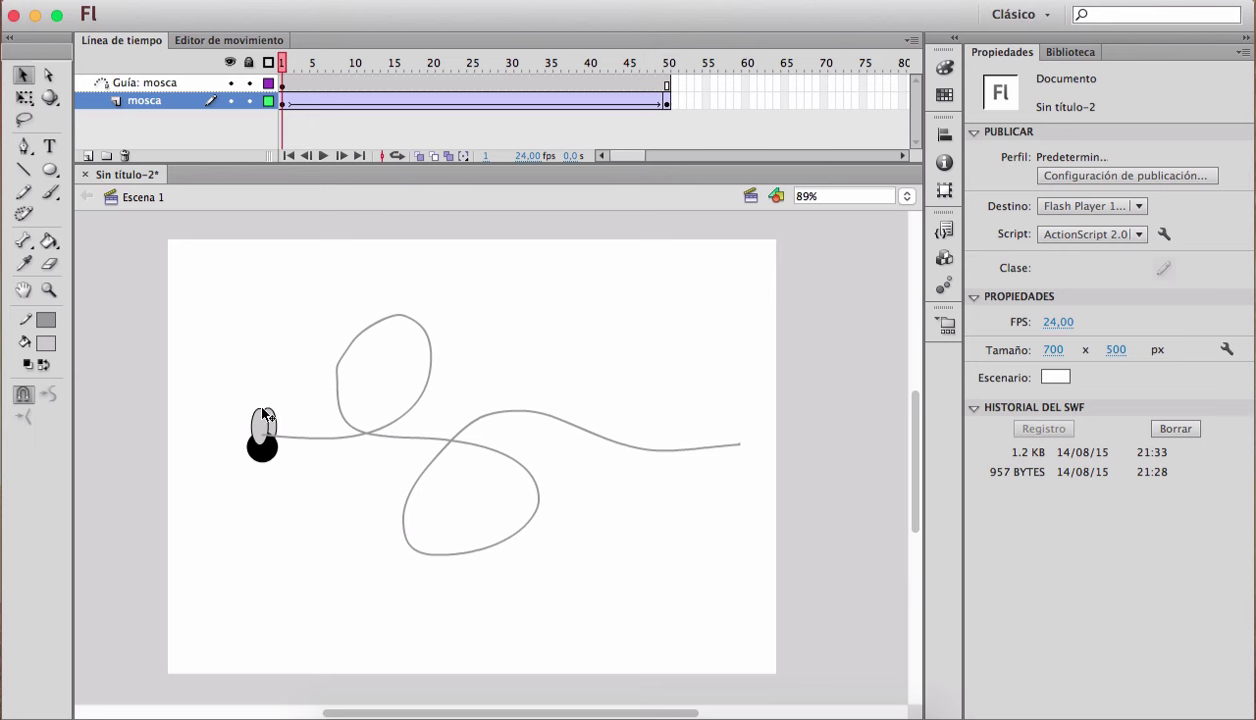
# Step: Enable Orientar según trazado for the mosca tween starting at frame 1 and test the movie, closing the preview after watching it
pyautogui.click(283, 104)
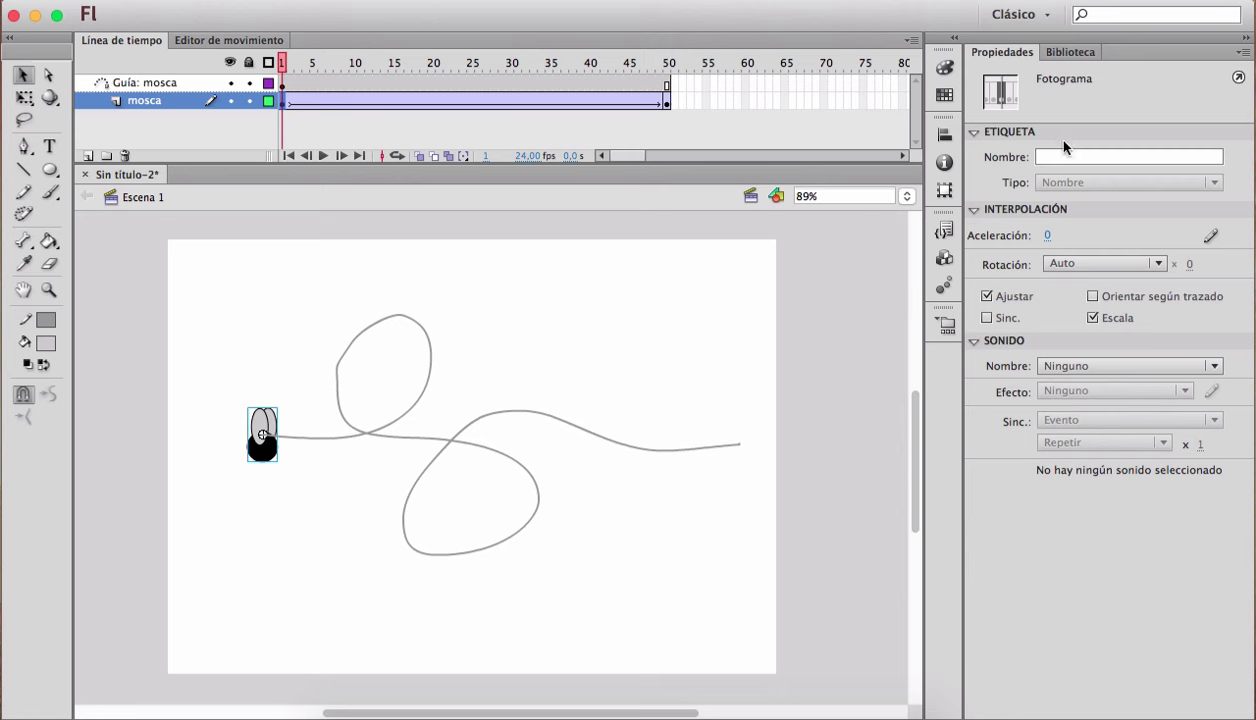
pyautogui.click(1092, 297)
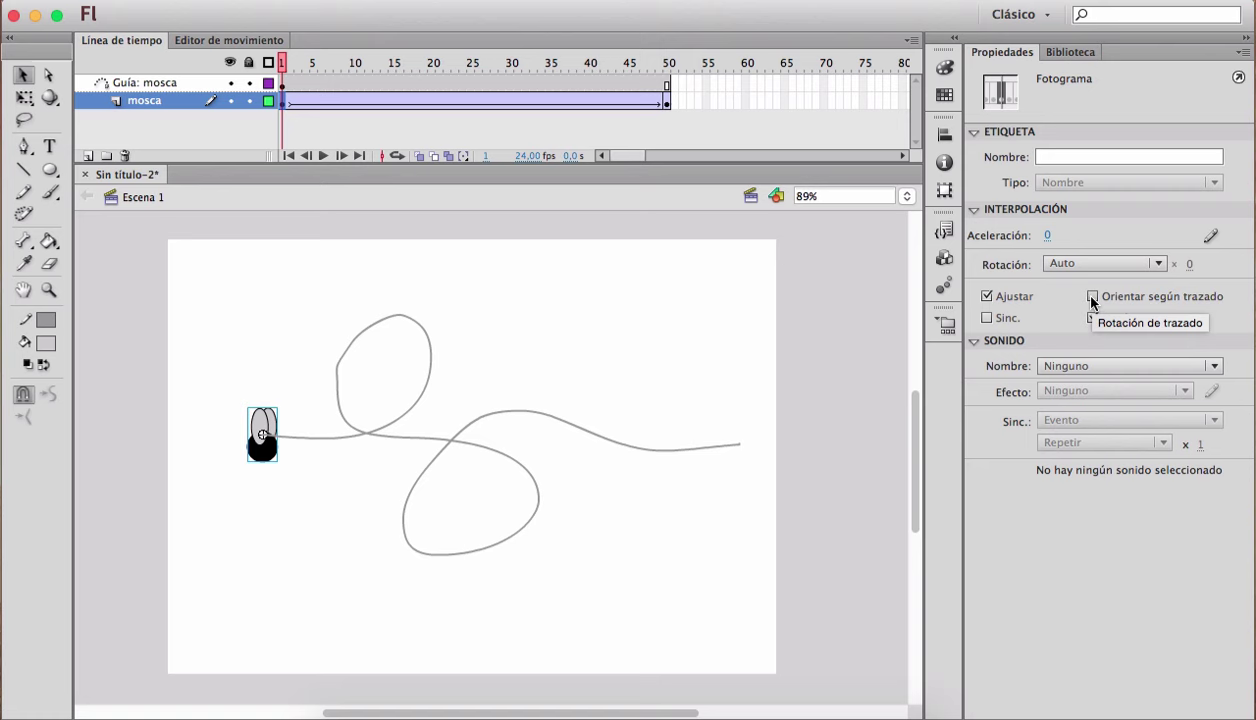
pyautogui.click(778, 369)
pyautogui.press('super+Return')
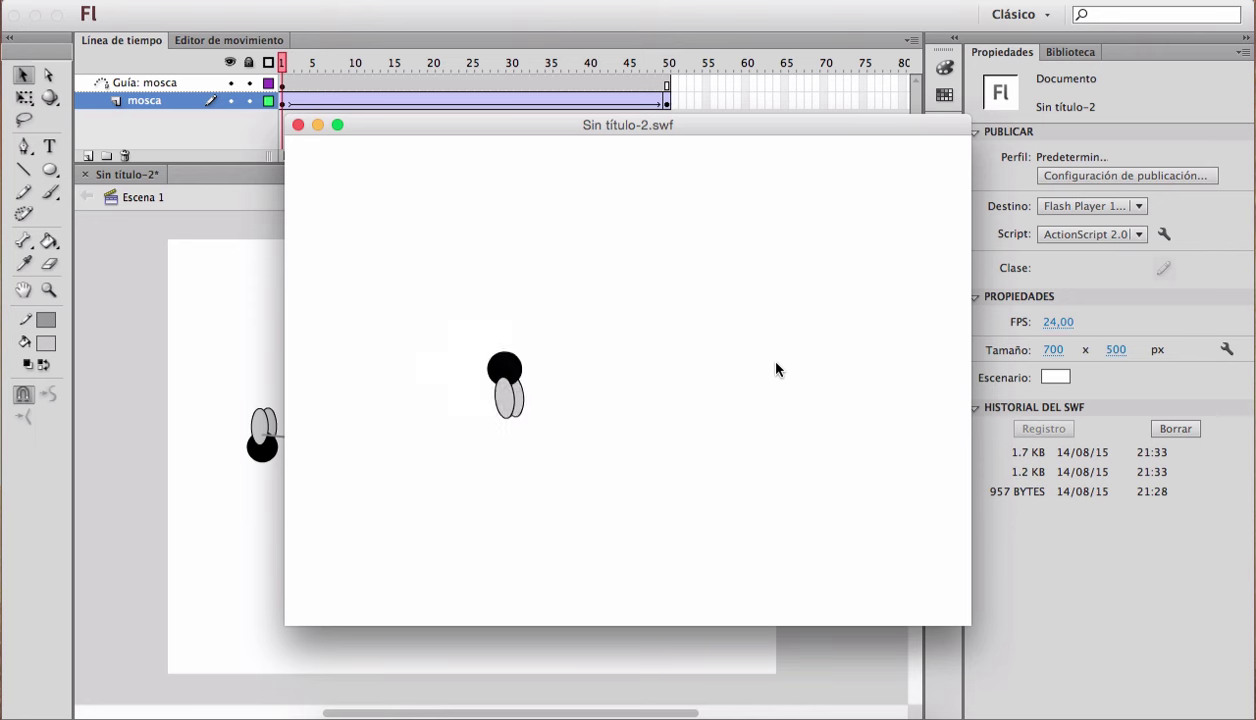
pyautogui.click(298, 124)
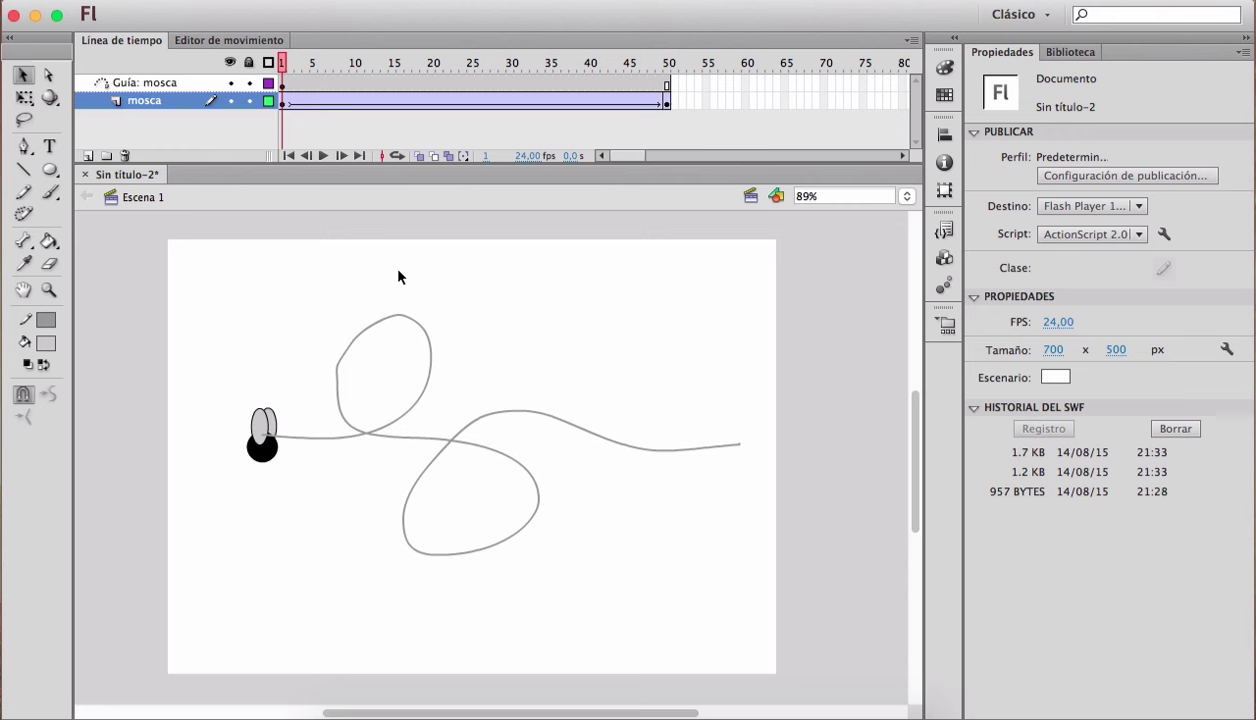
# Step: Create a new ActionScript 2.0 document 700 px wide and 500 px high
pyautogui.click(139, 2)
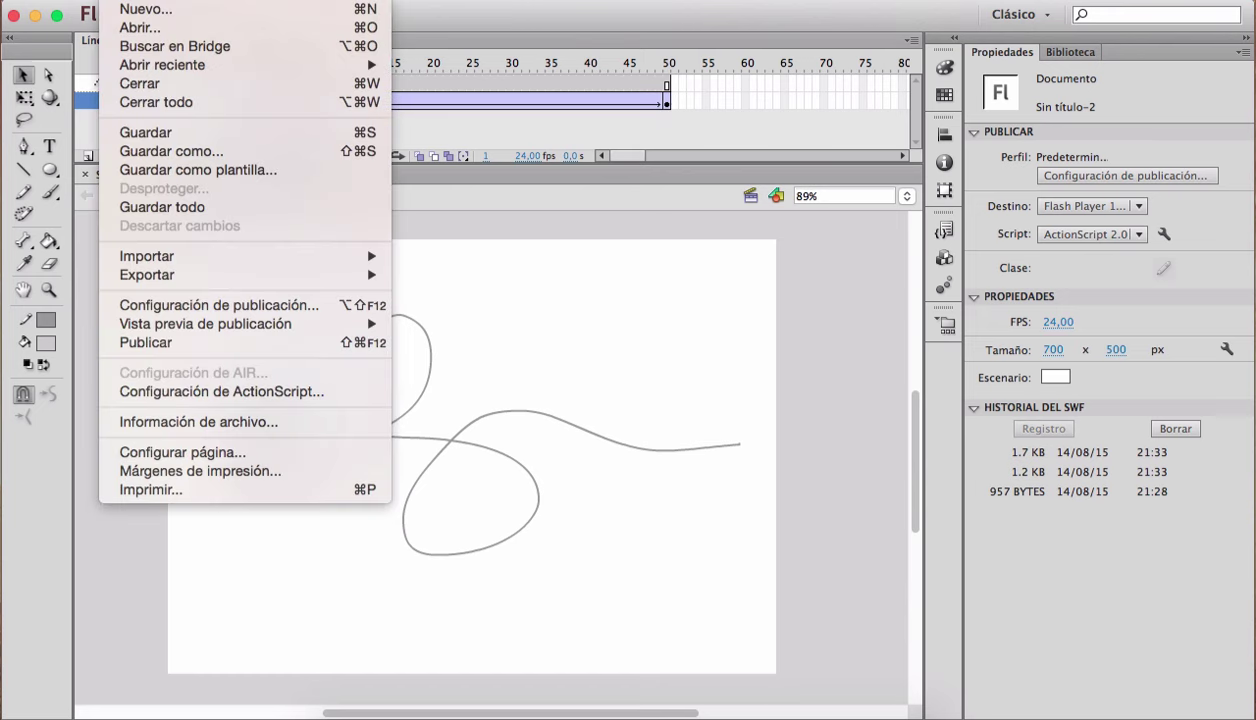
pyautogui.click(137, 10)
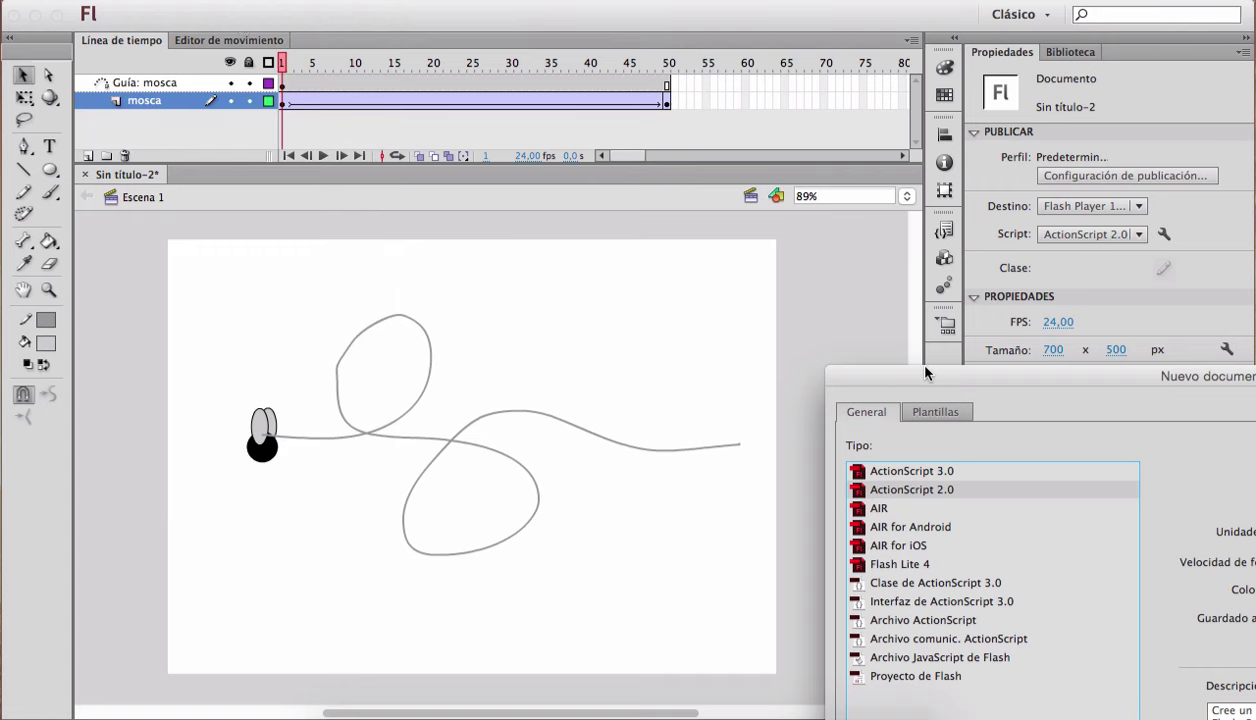
pyautogui.moveTo(922, 374); pyautogui.dragTo(463, 136)
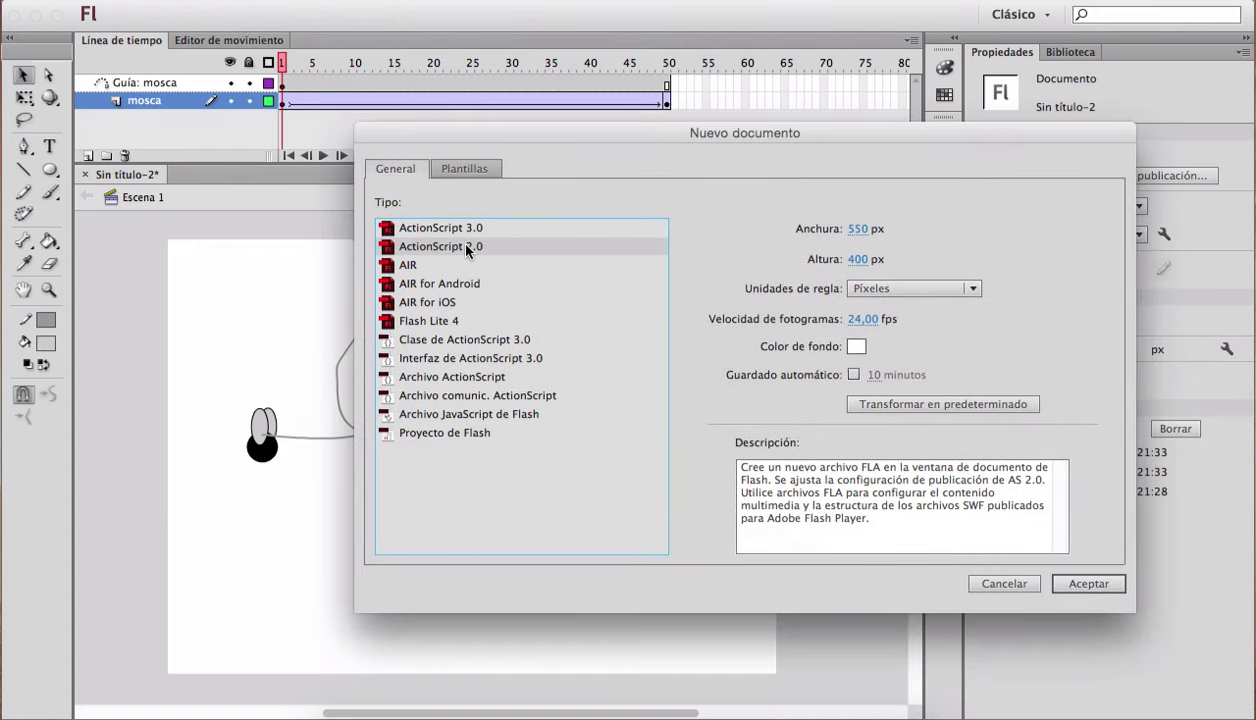
pyautogui.click(857, 230)
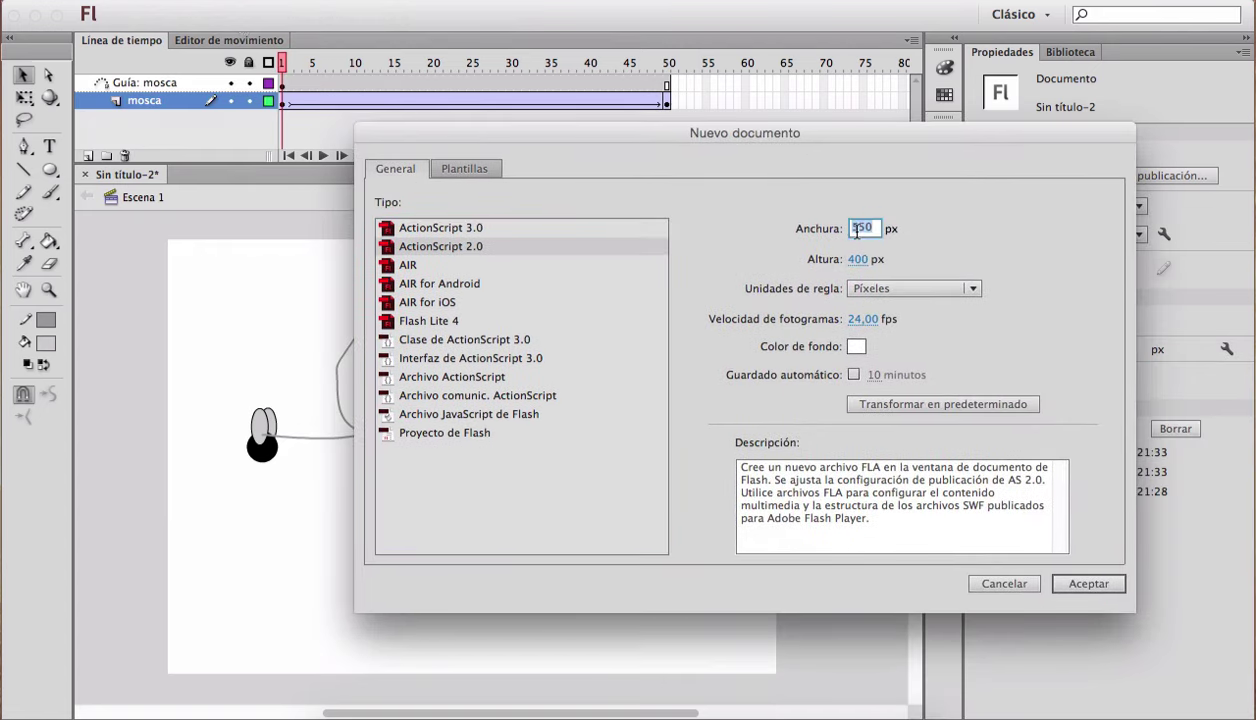
pyautogui.write('700')
pyautogui.press('Tab')
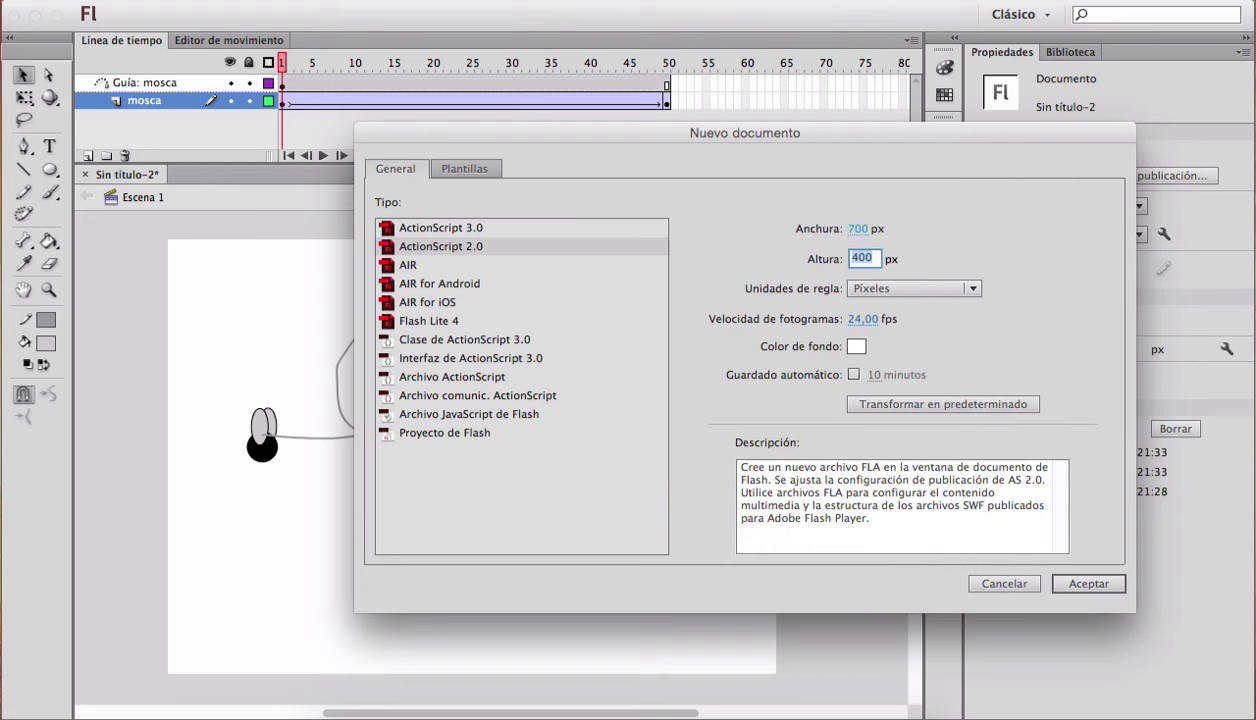
pyautogui.write('500')
pyautogui.press('Return')
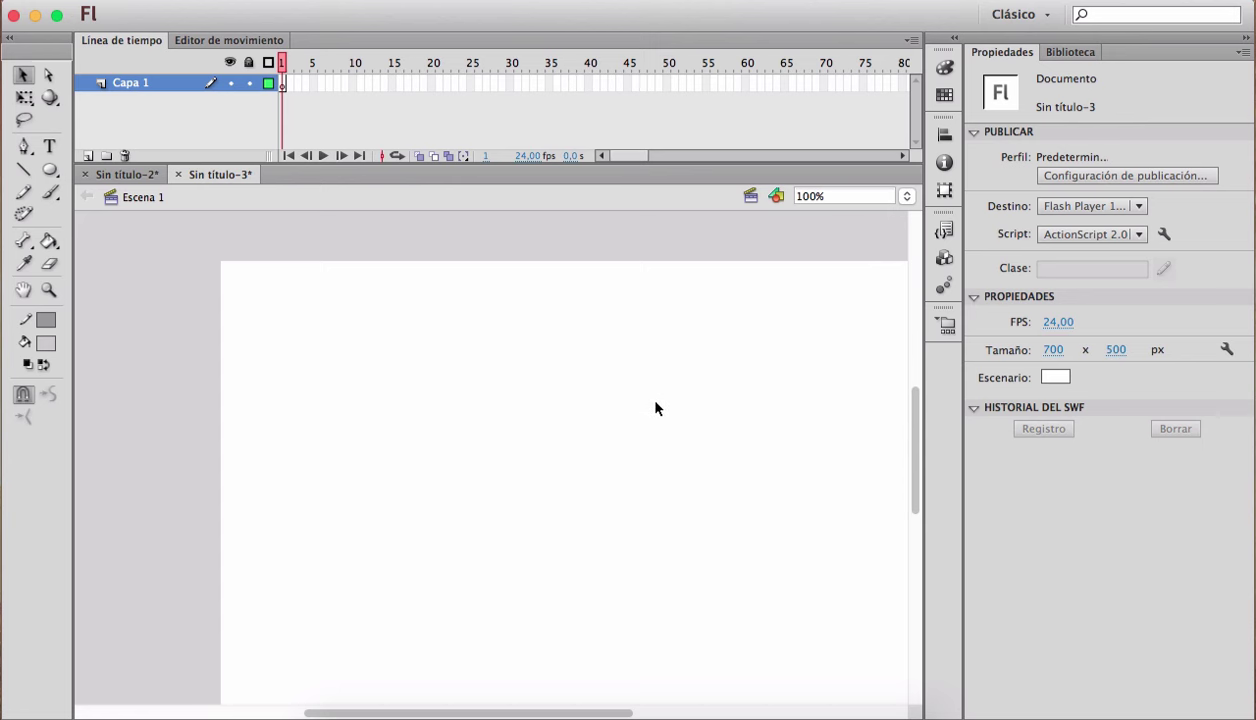
# Step: Fit the blank stage in view and rename its only layer to imagen
pyautogui.press('z')
pyautogui.keyDown('alt'); pyautogui.click(628, 409); pyautogui.keyUp('alt')
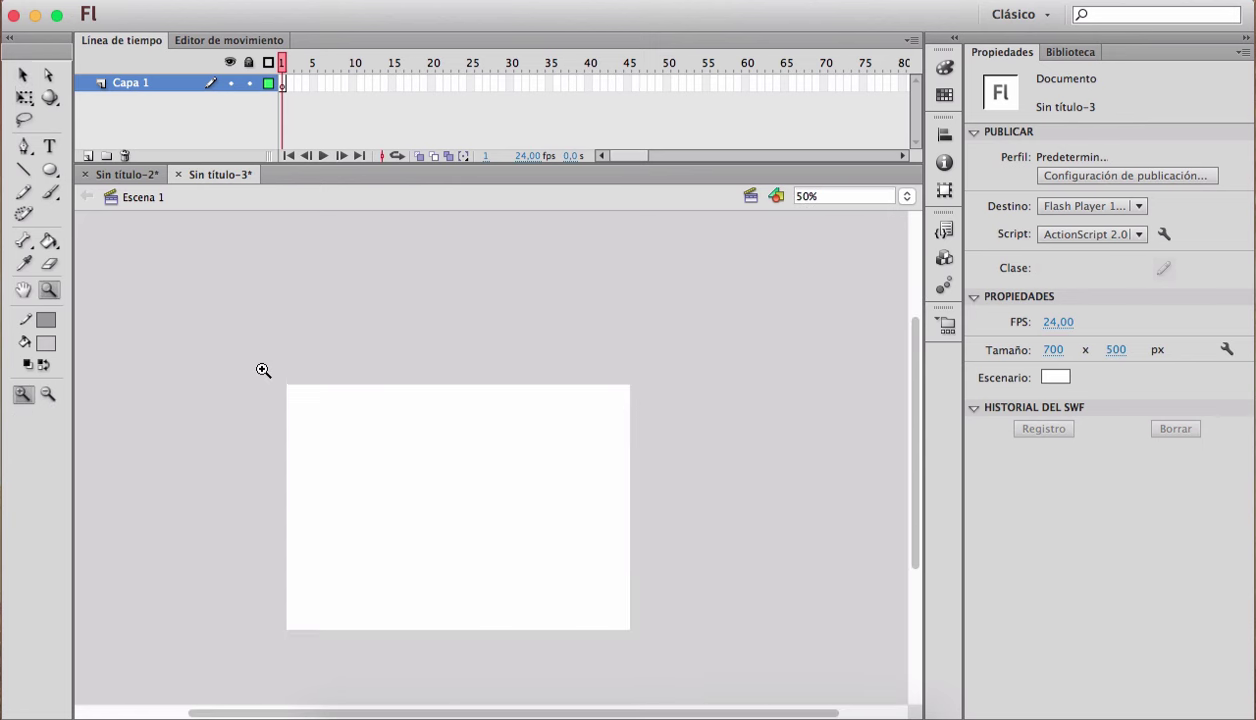
pyautogui.moveTo(261, 369); pyautogui.dragTo(656, 648)
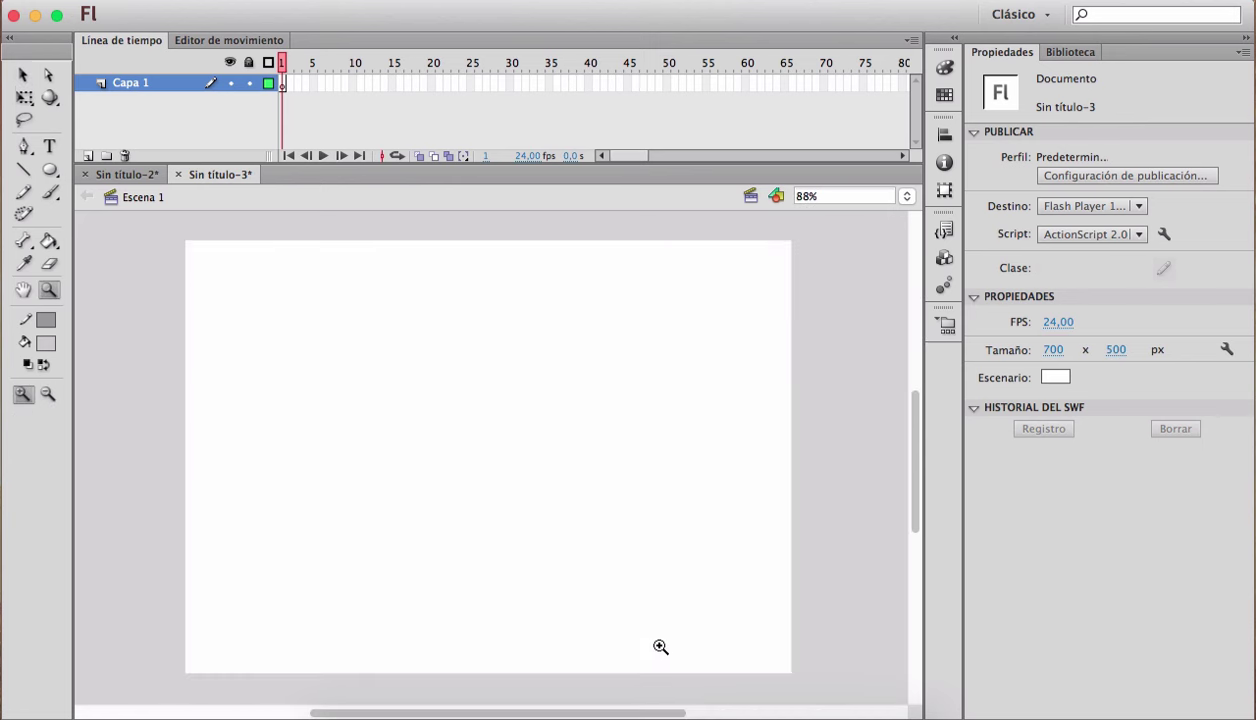
pyautogui.press('v')
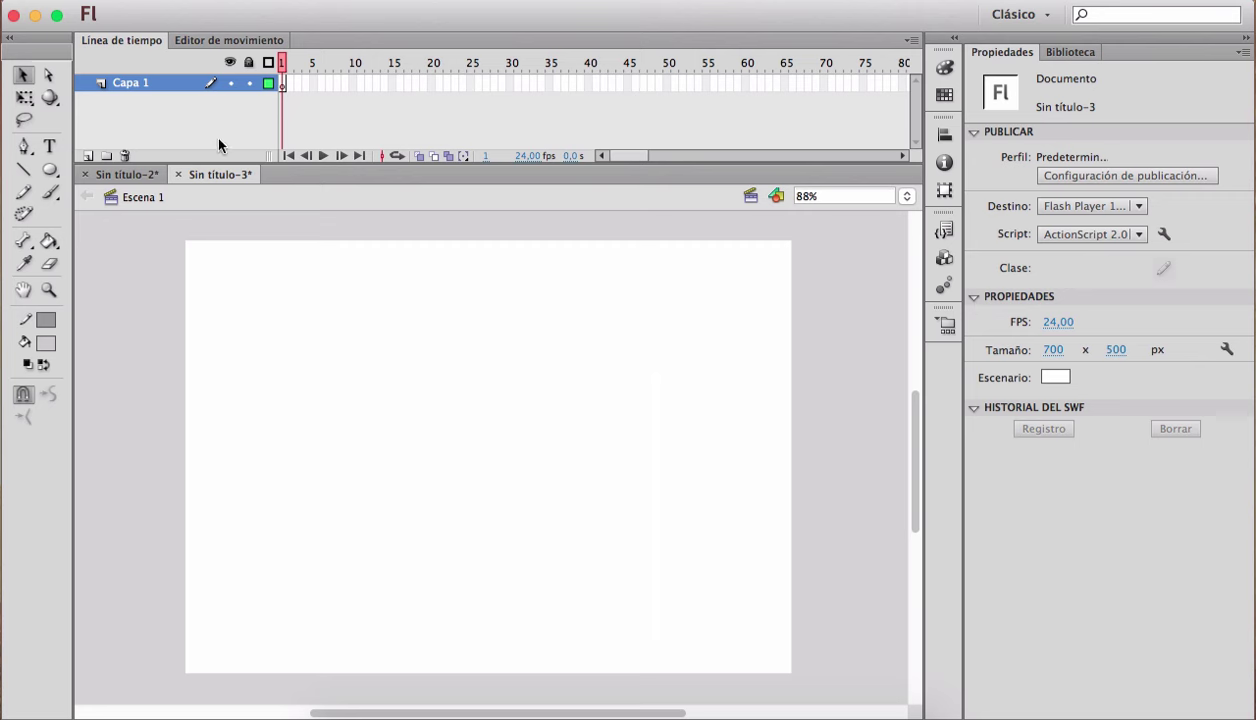
pyautogui.doubleClick(127, 83)
pyautogui.write('imagen')
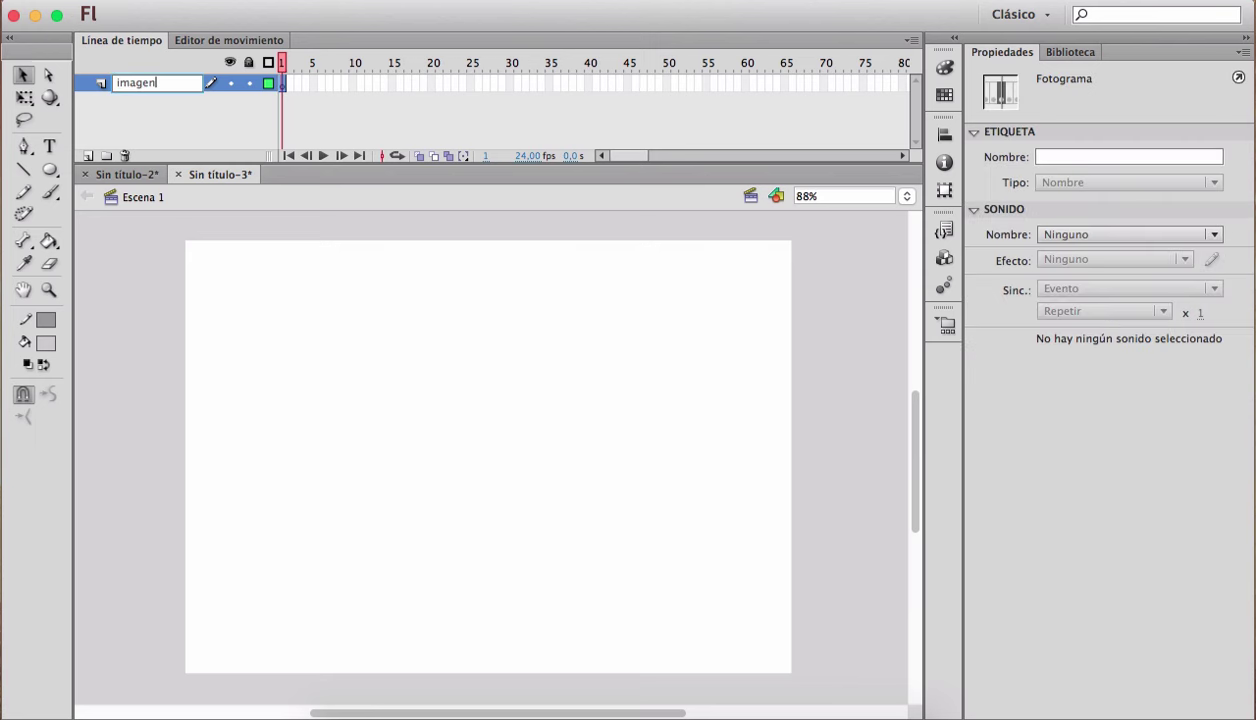
pyautogui.press('Return')
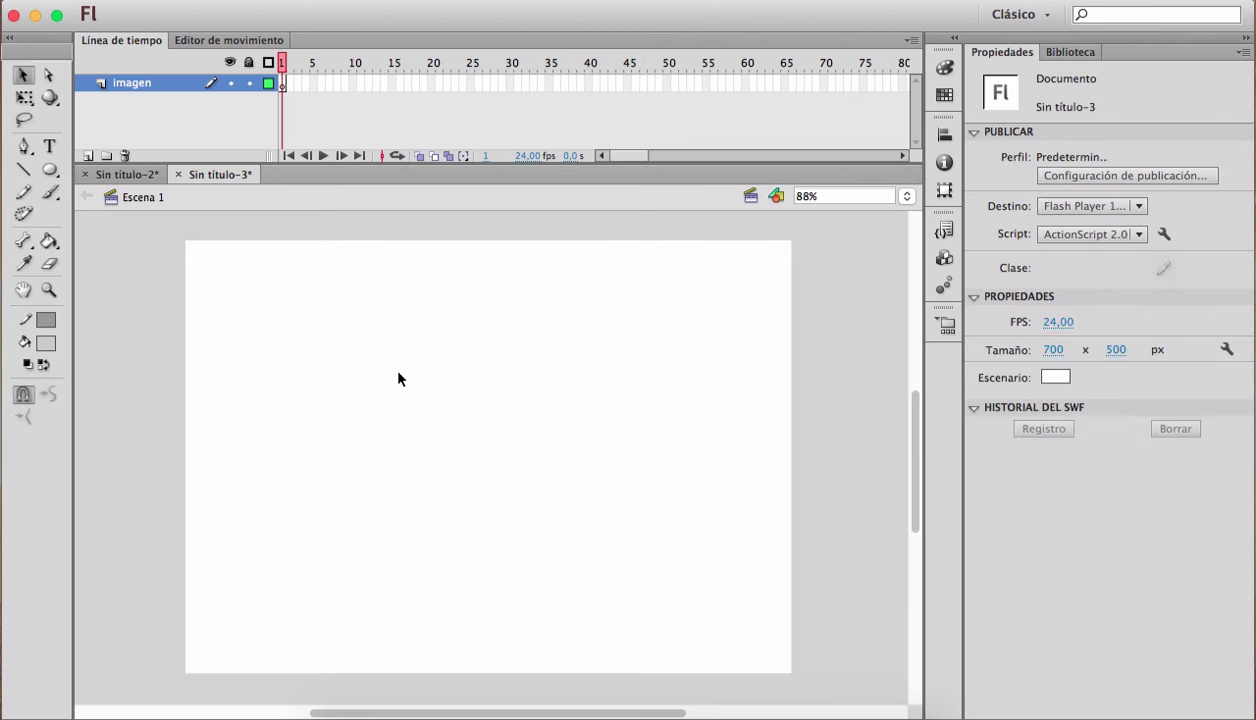
# Step: Import the lion picture from the image folder onto the stage in the imagen layer
pyautogui.press('super+r')
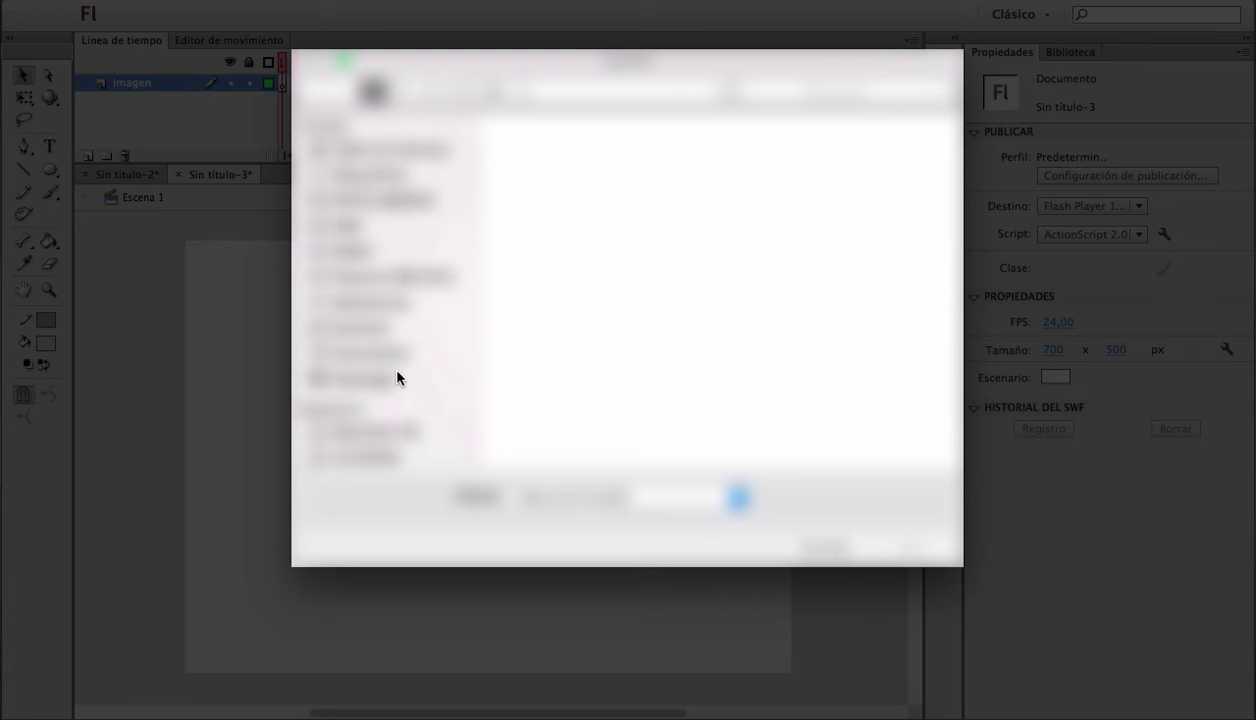
pyautogui.click(366, 382)
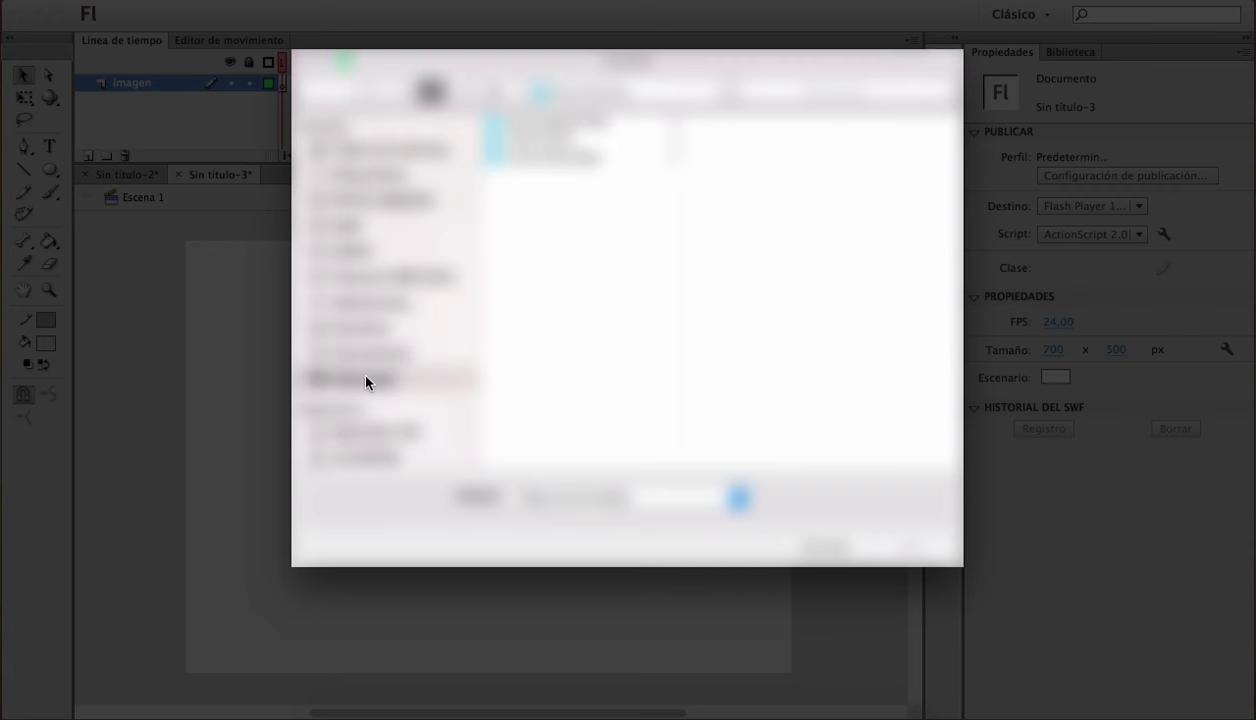
pyautogui.doubleClick(521, 219)
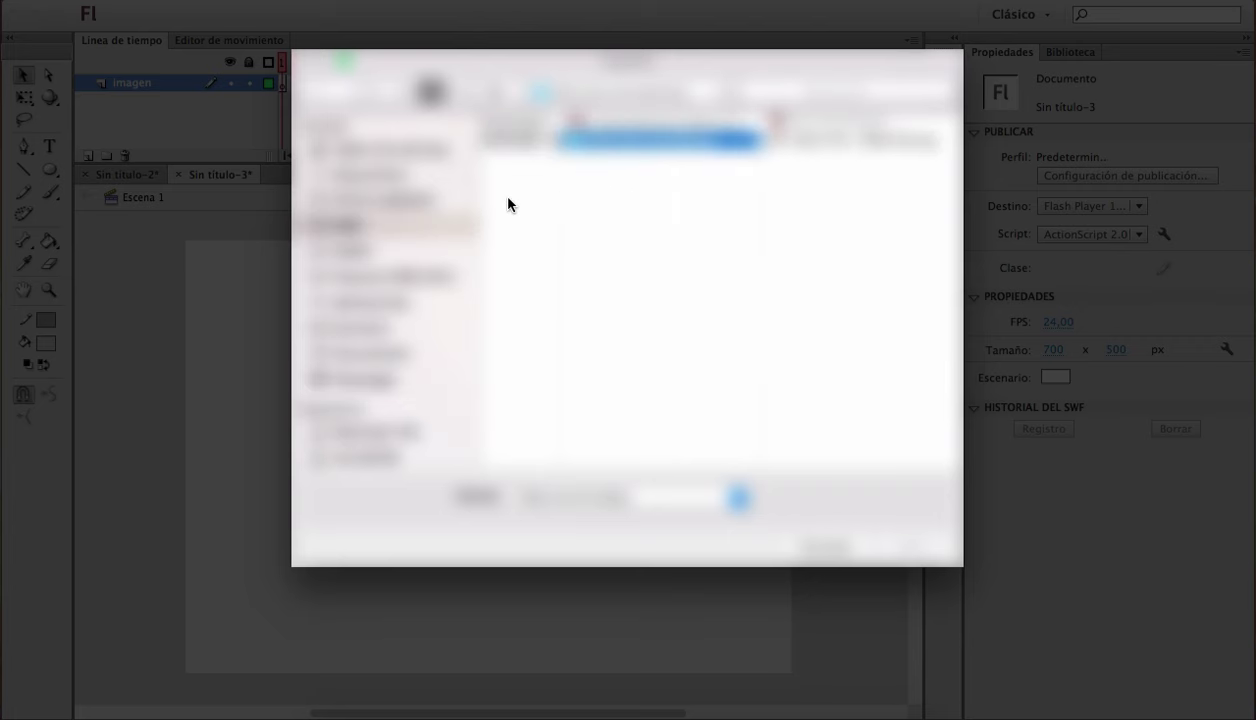
pyautogui.click(336, 384)
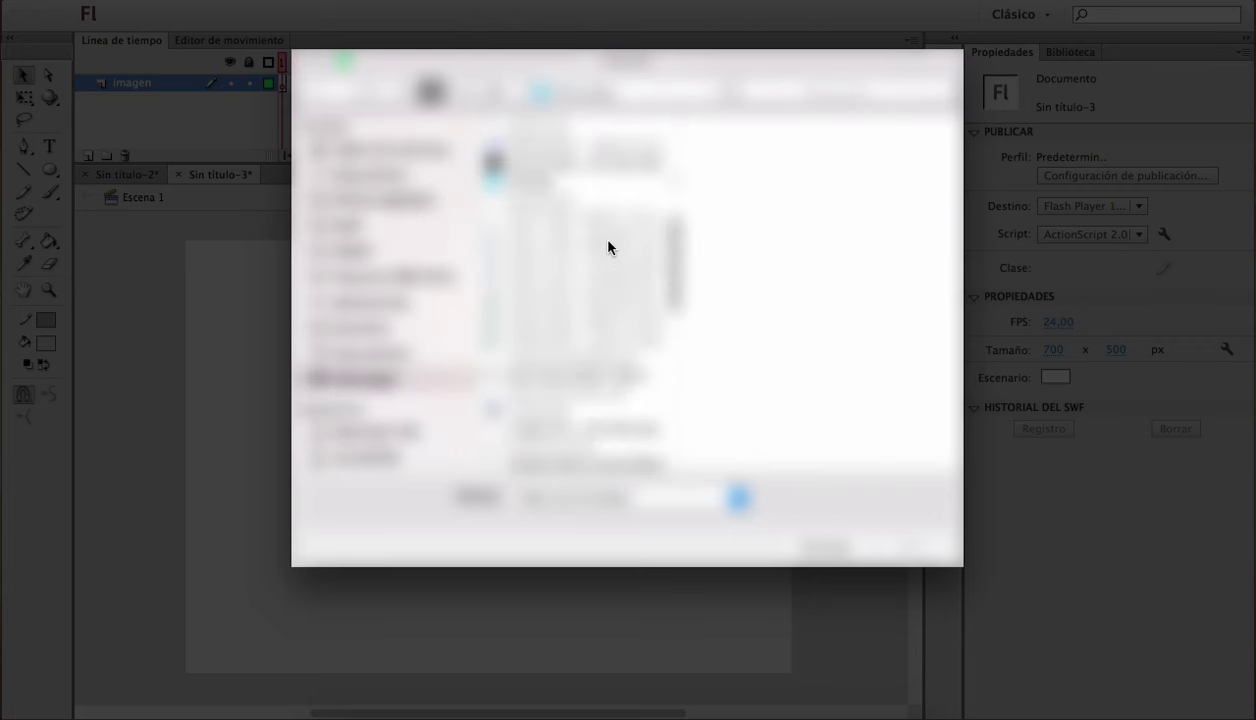
pyautogui.scroll(-5, 608, 247)
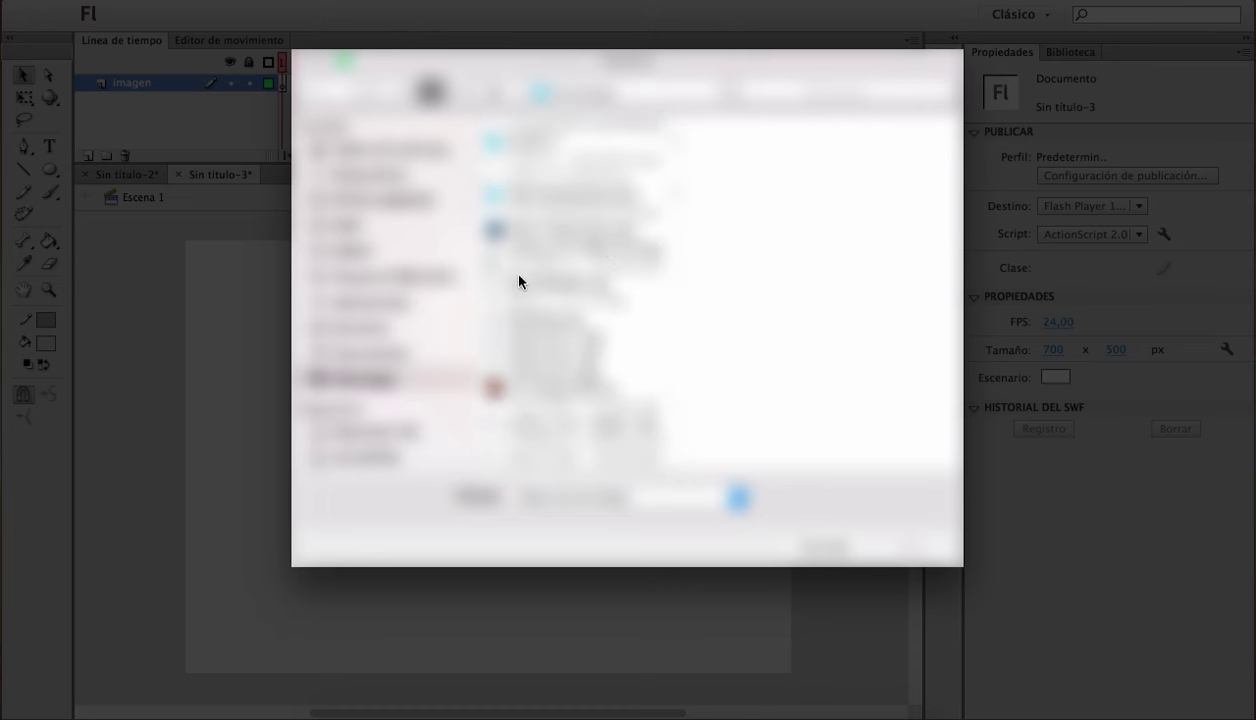
pyautogui.click(370, 91)
pyautogui.scroll(-5, 701, 238)
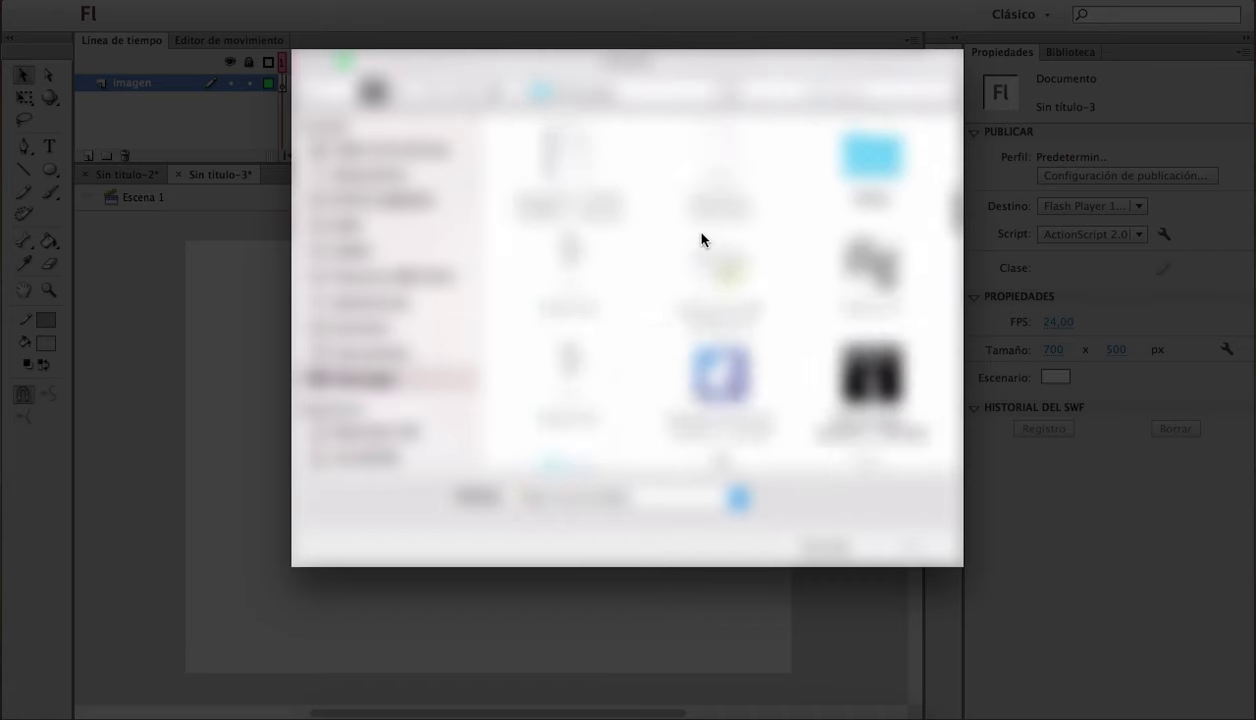
pyautogui.scroll(-10, 701, 238)
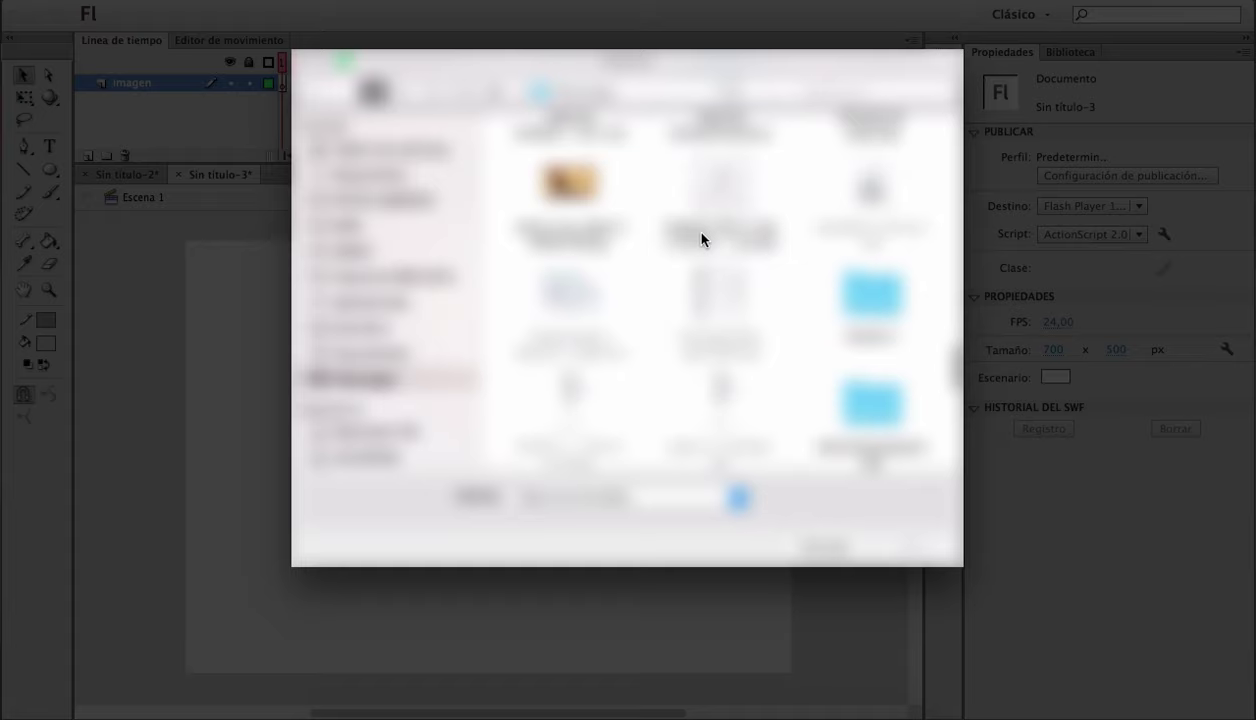
pyautogui.click(578, 202)
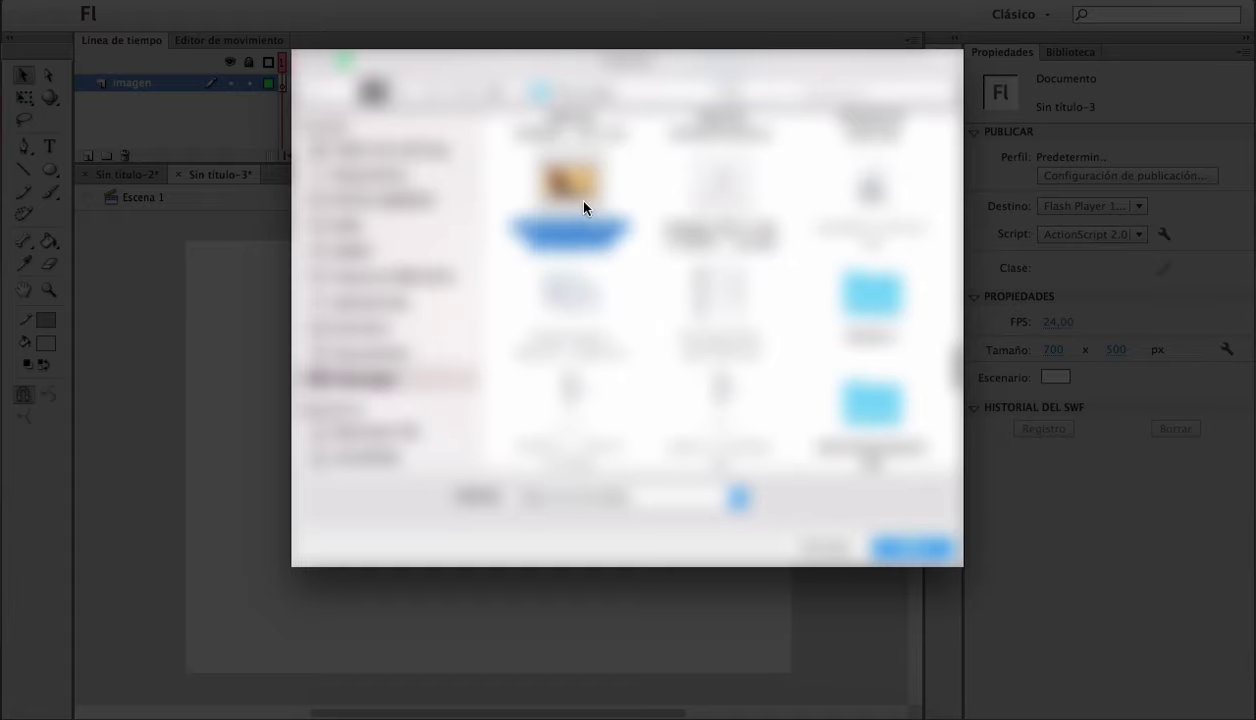
pyautogui.click(887, 548)
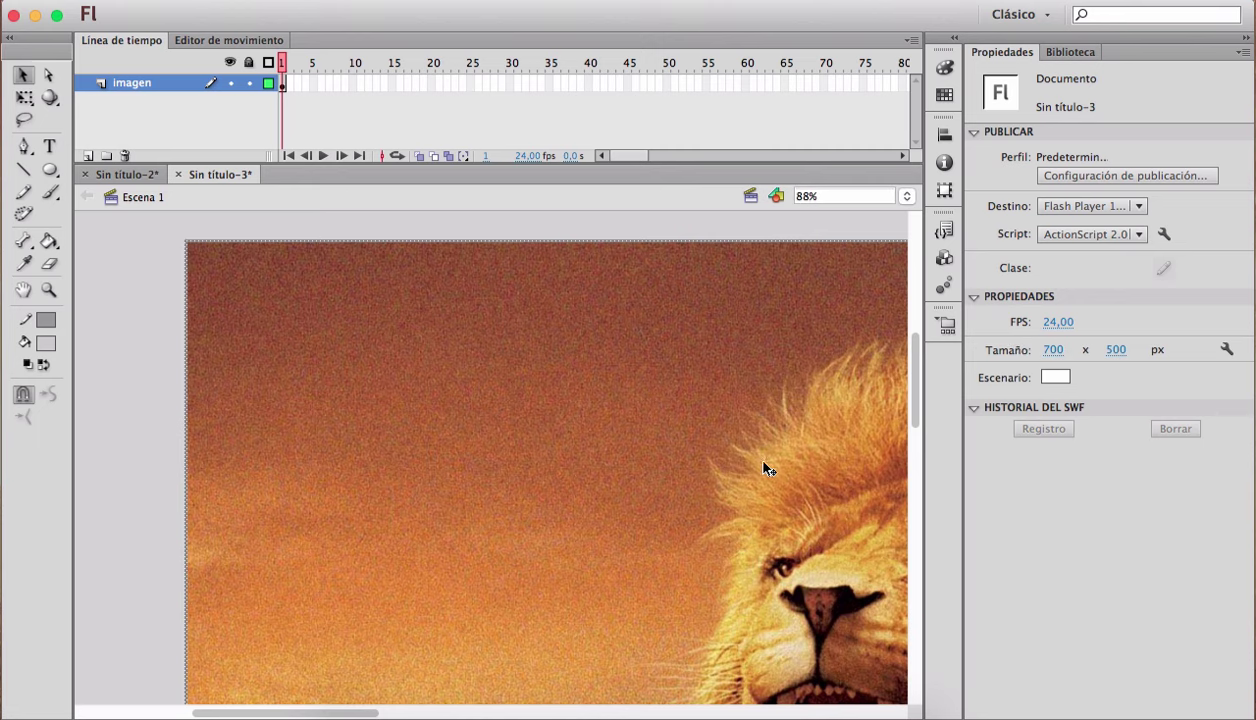
# Step: Lock the lion picture's proportions and set its width to 700 px
pyautogui.moveTo(763, 468); pyautogui.dragTo(662, 466)
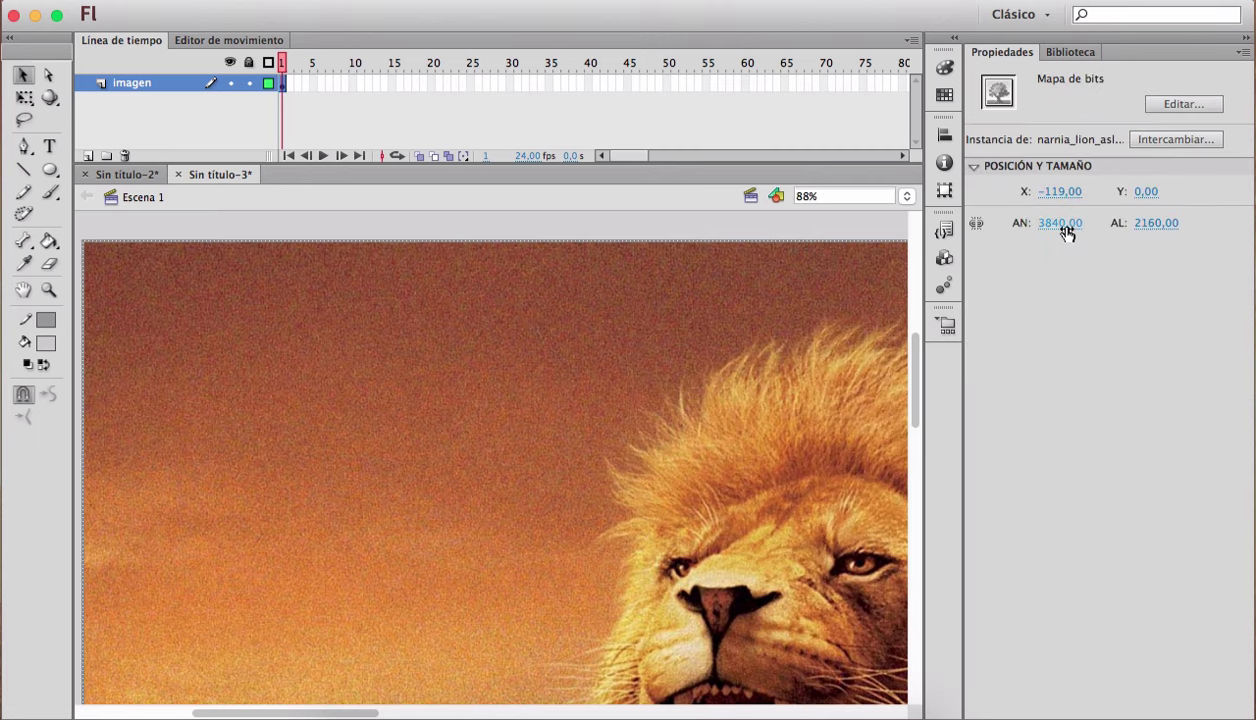
pyautogui.click(976, 223)
pyautogui.click(1057, 222)
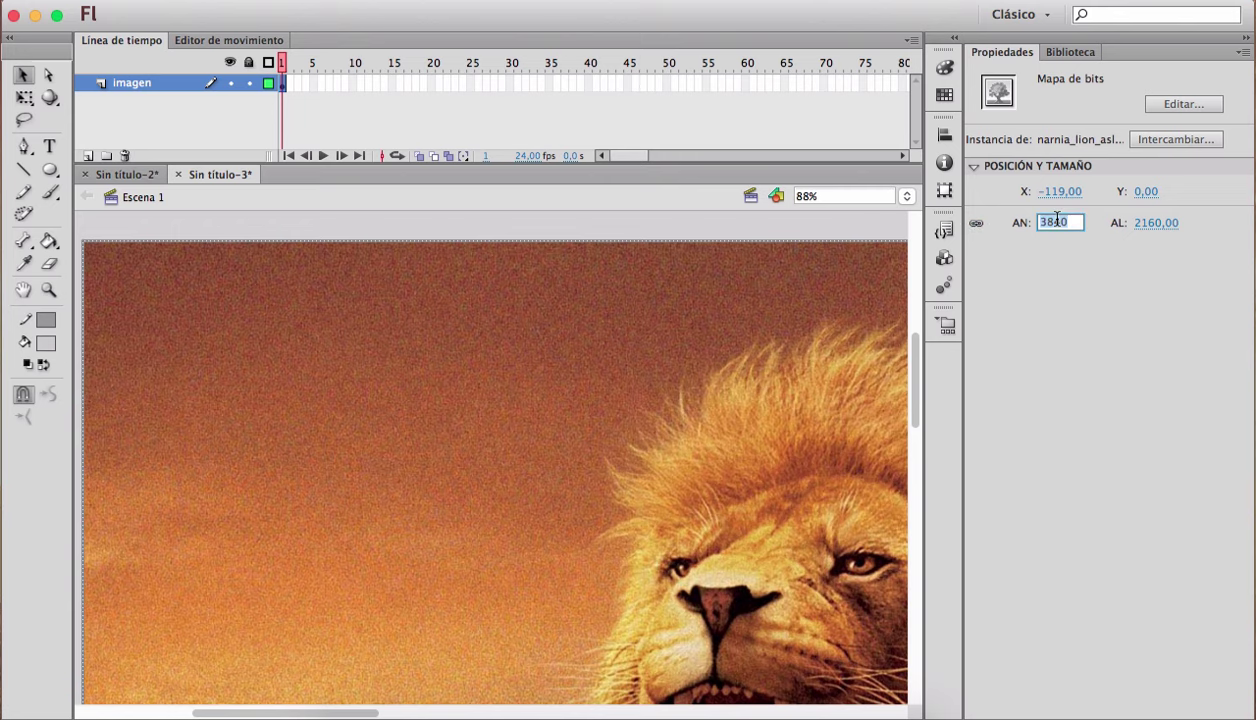
pyautogui.write('700')
pyautogui.press('Return')
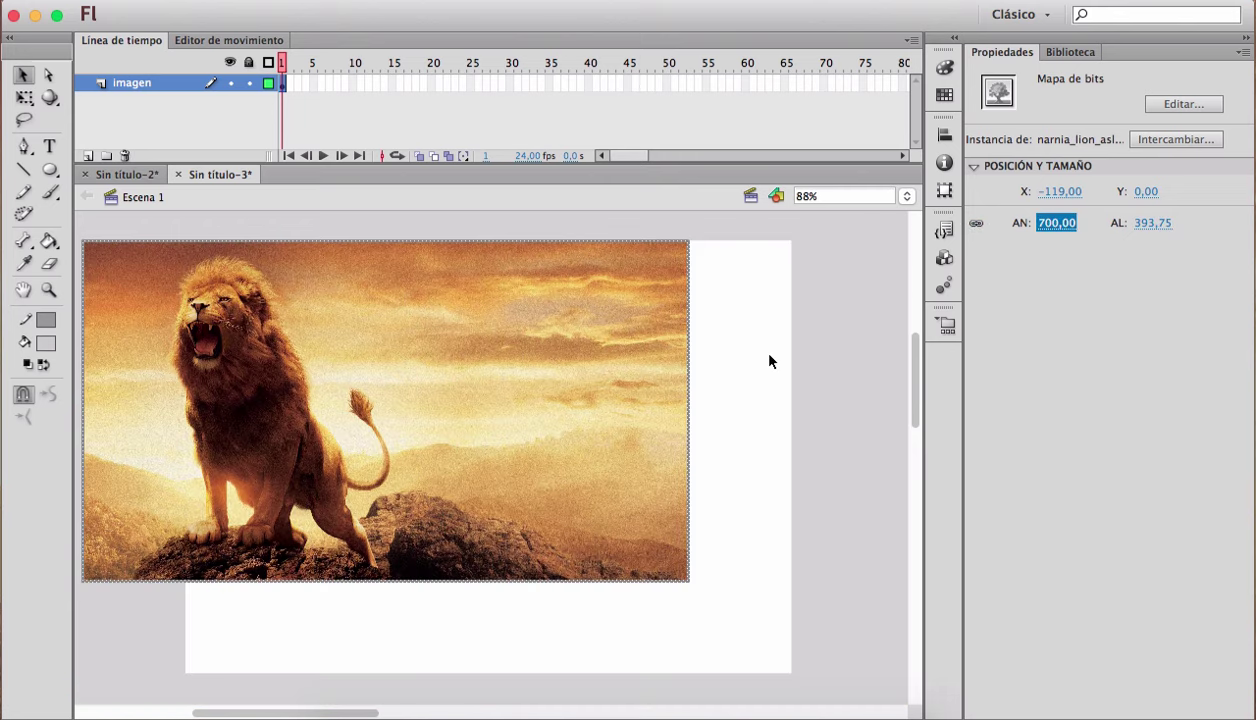
# Step: Move the lion picture to X 0, Y about 42 so it spans the stage width, and deselect it
pyautogui.moveTo(421, 437); pyautogui.dragTo(521, 473)
pyautogui.press('Down')
pyautogui.press('Down')
pyautogui.press('Down')
pyautogui.press('Down')
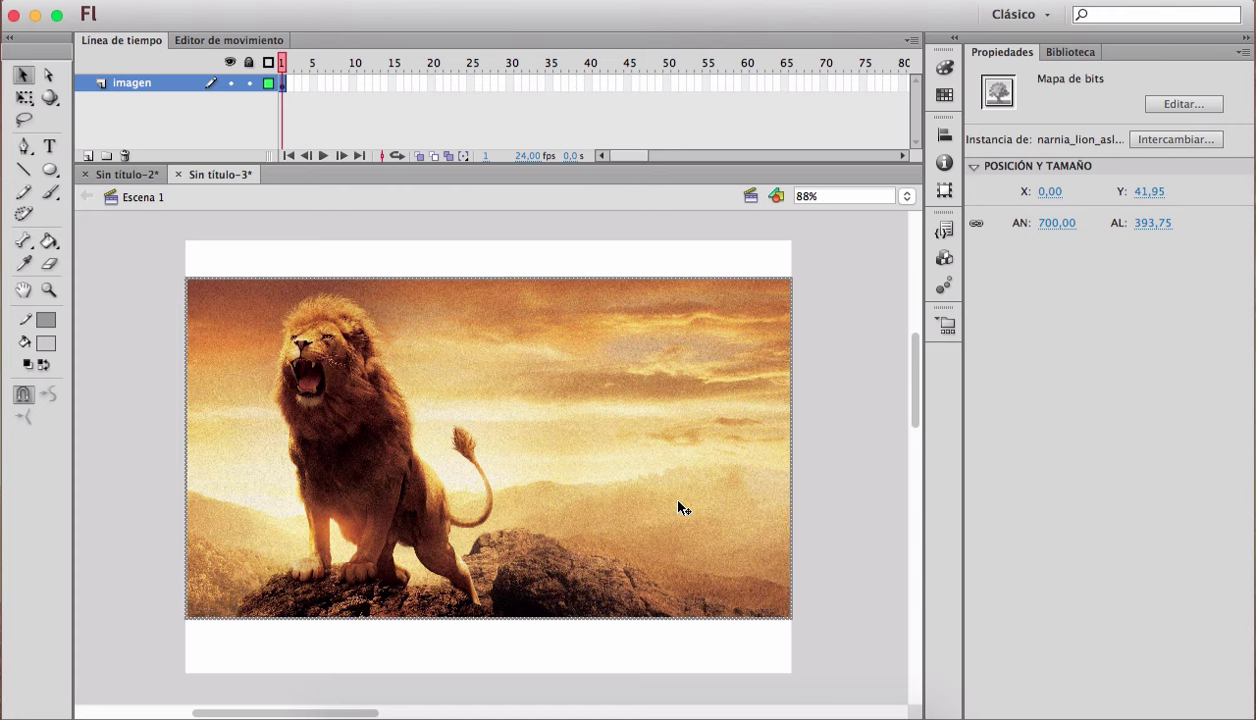
pyautogui.click(840, 522)
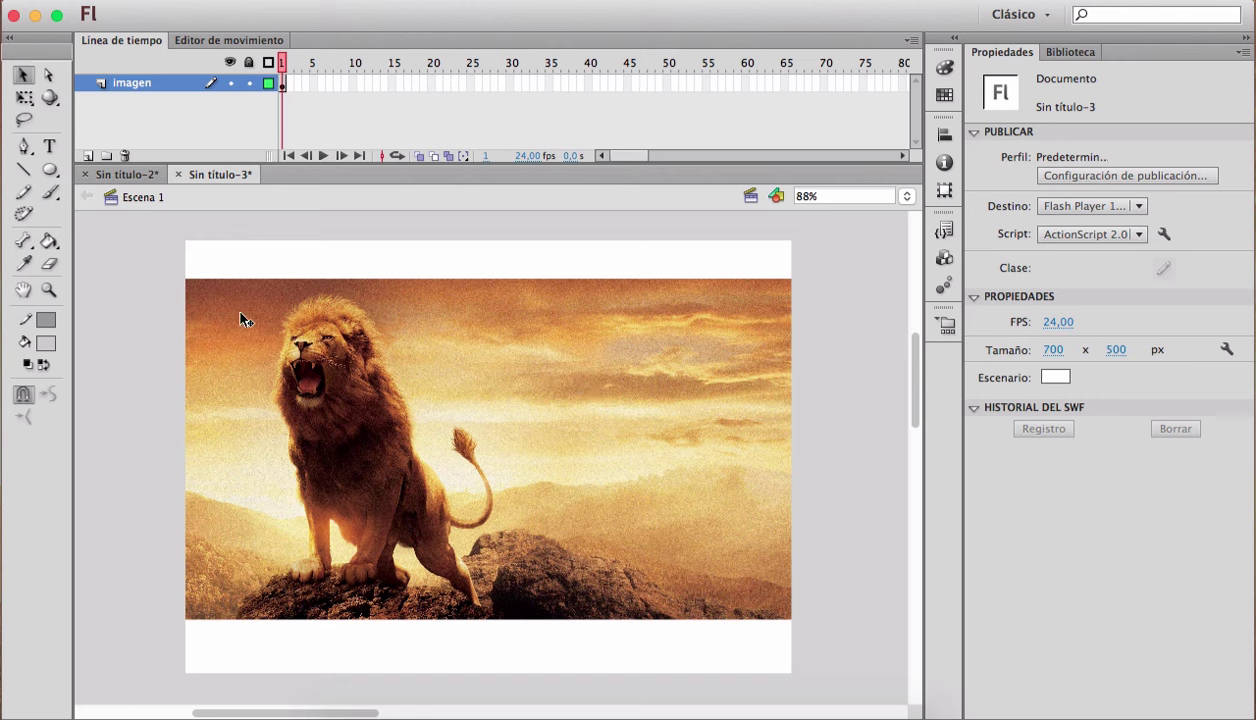
# Step: Add a new layer above imagen and place the static text "aslan" on the lion's chest
pyautogui.click(87, 156)
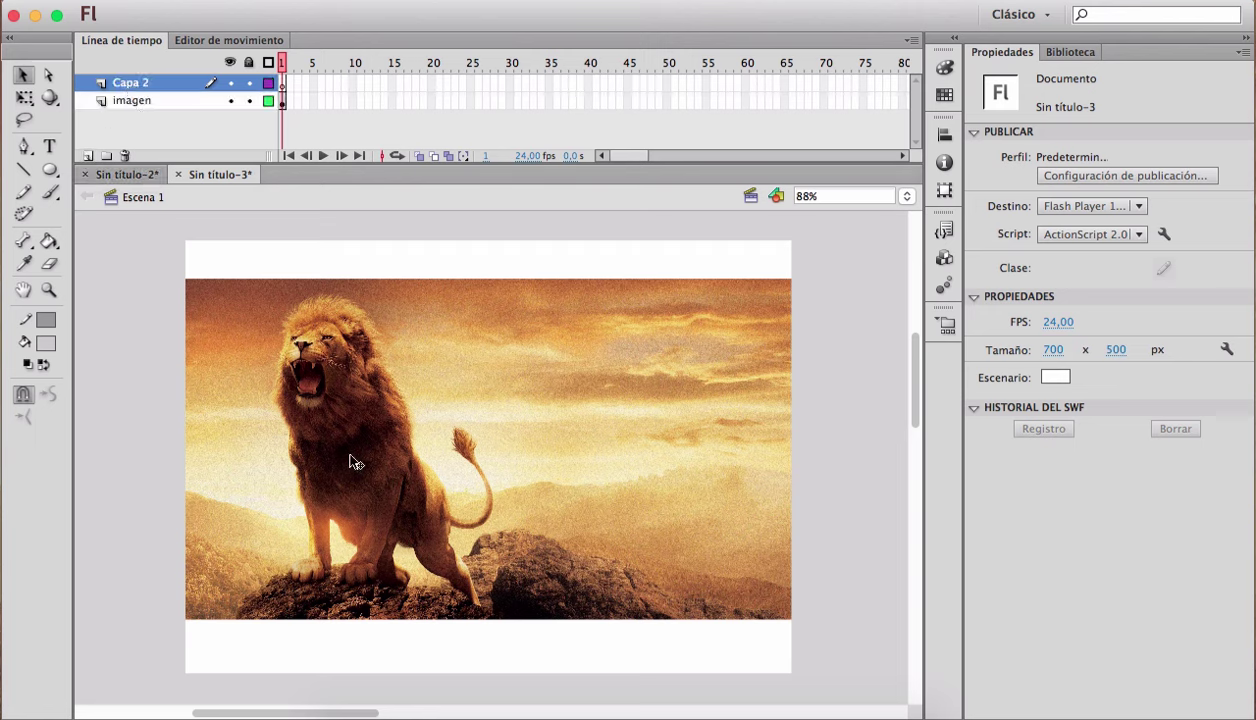
pyautogui.press('t')
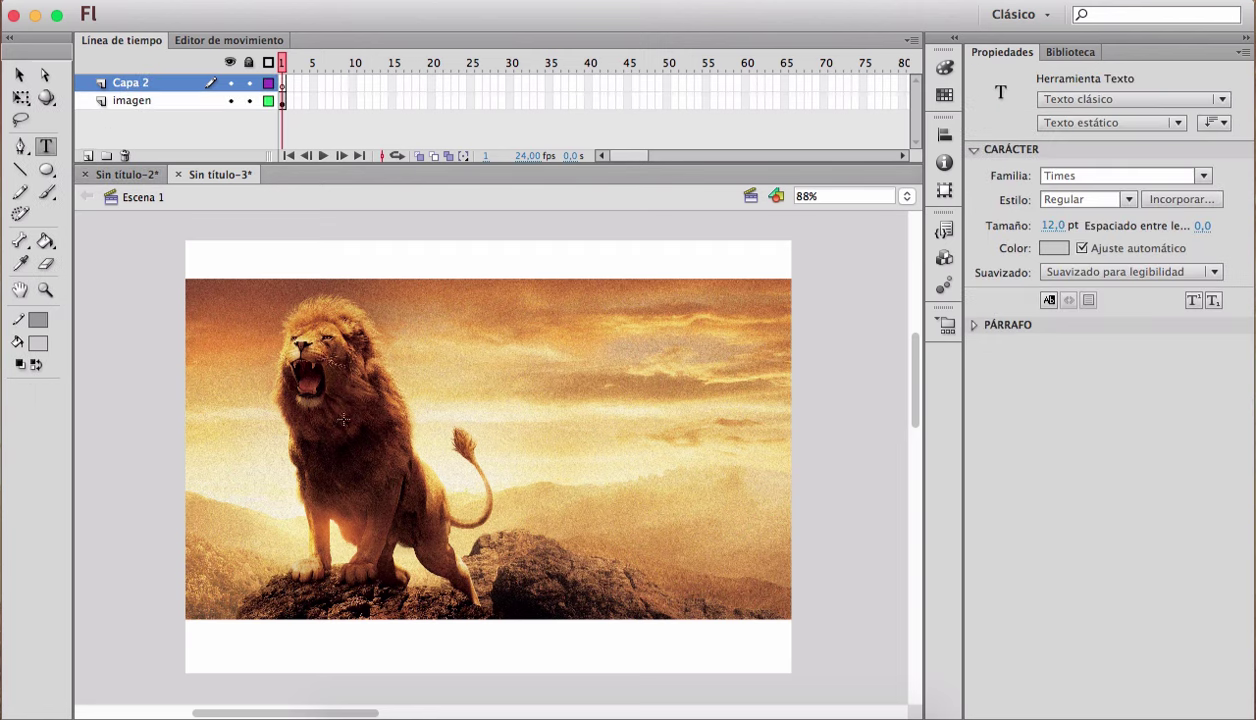
pyautogui.click(344, 412)
pyautogui.write('hola')
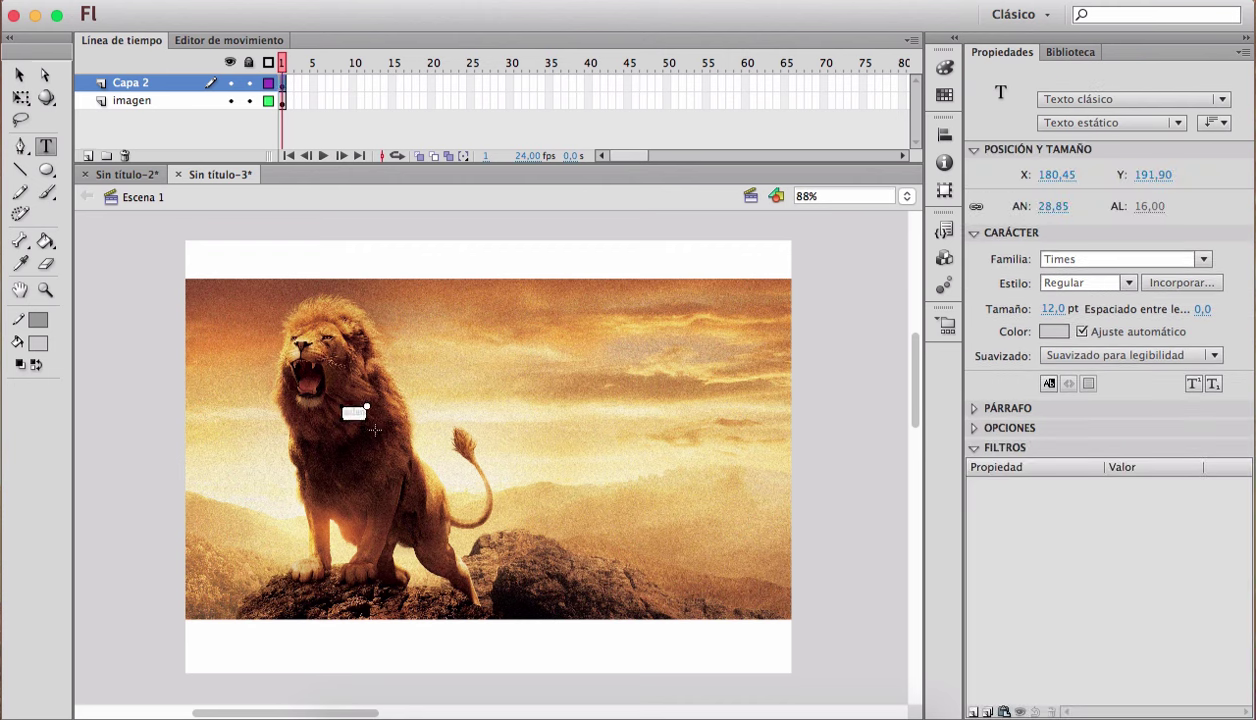
pyautogui.press('Escape')
# Step: Enlarge the aslan text with Free Transform to about 429 x 238 px and move it to about X 186, Y 111
pyautogui.press('q')
pyautogui.press('t')
pyautogui.press('v')
pyautogui.press('q')
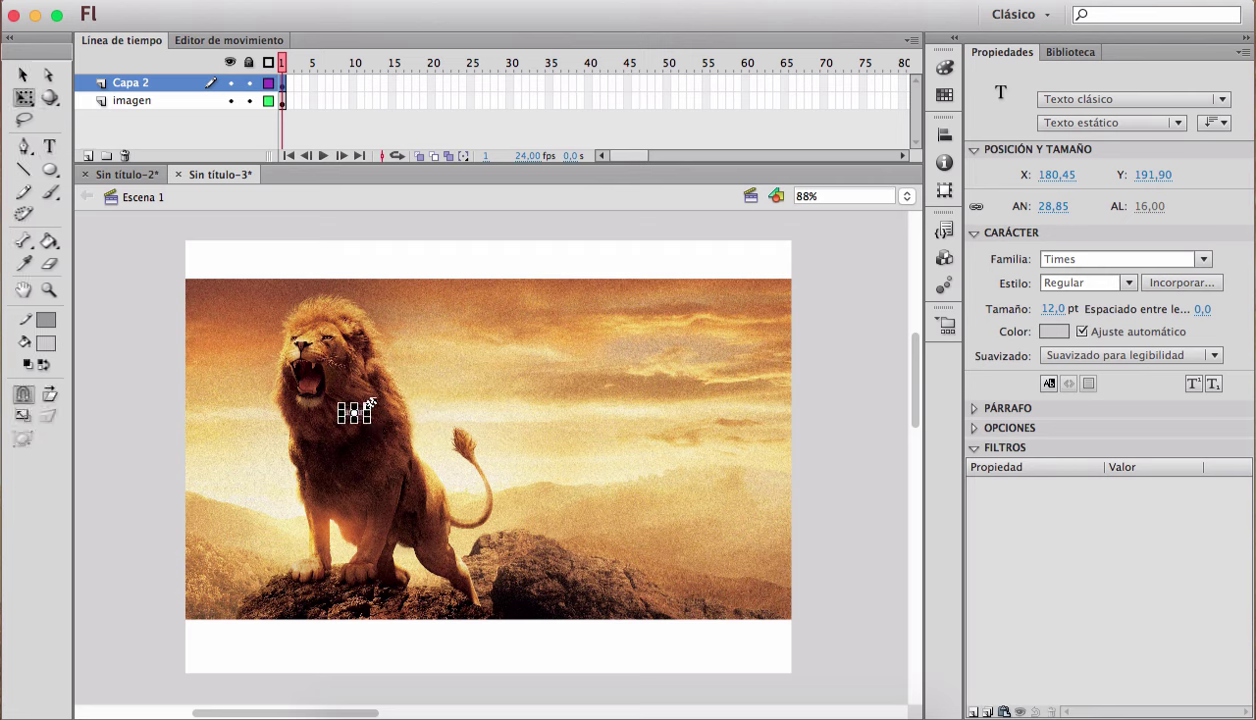
pyautogui.moveTo(371, 404); pyautogui.dragTo(709, 308)
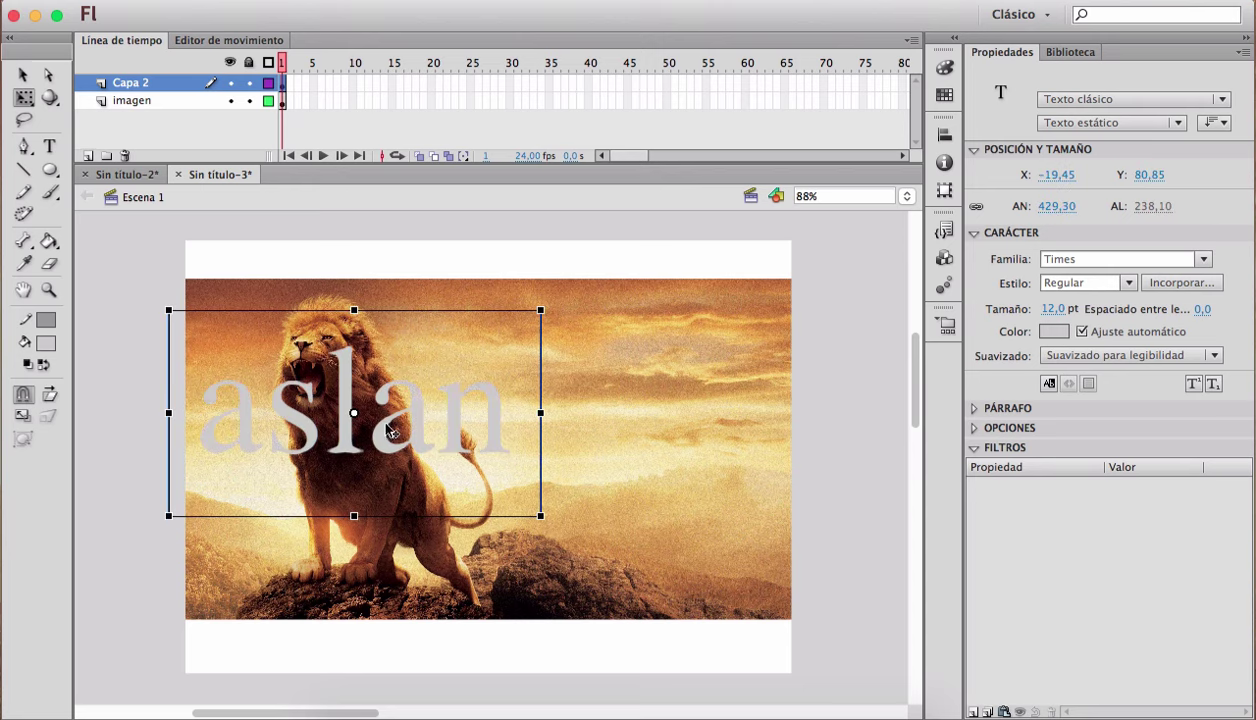
pyautogui.moveTo(387, 424); pyautogui.dragTo(565, 451)
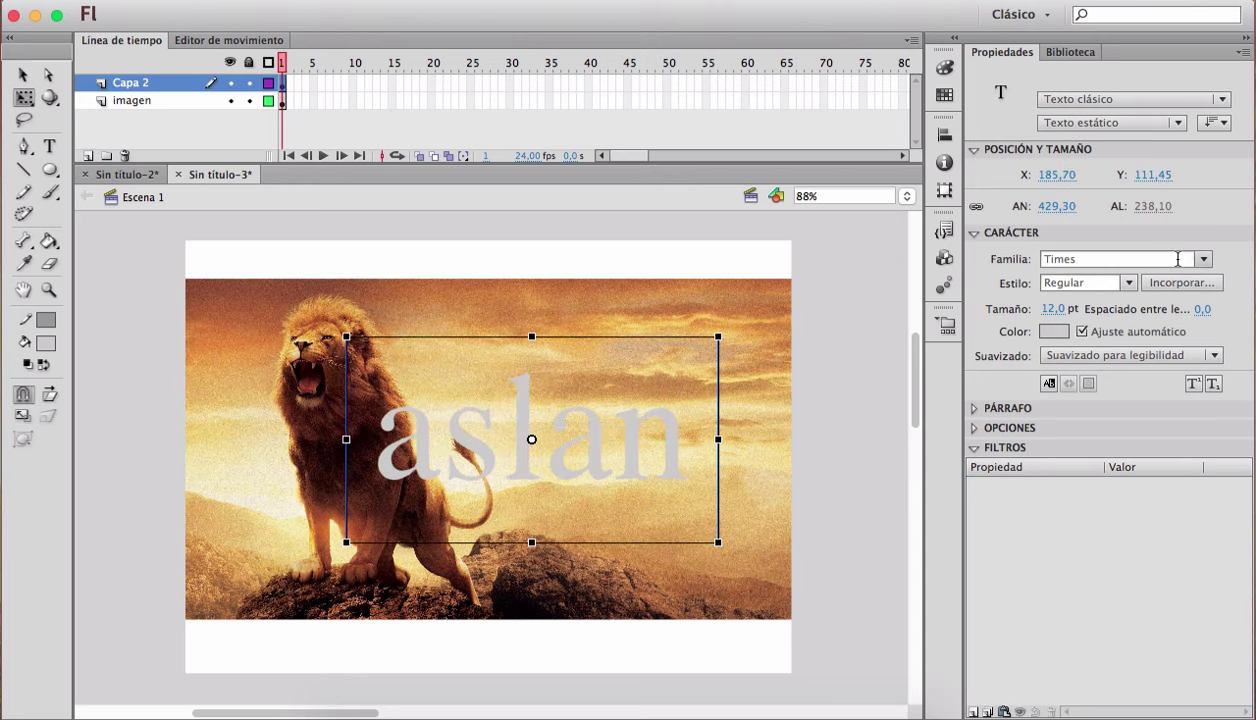
# Step: Change the aslan text's font family to Queen of Camelot
pyautogui.click(1204, 260)
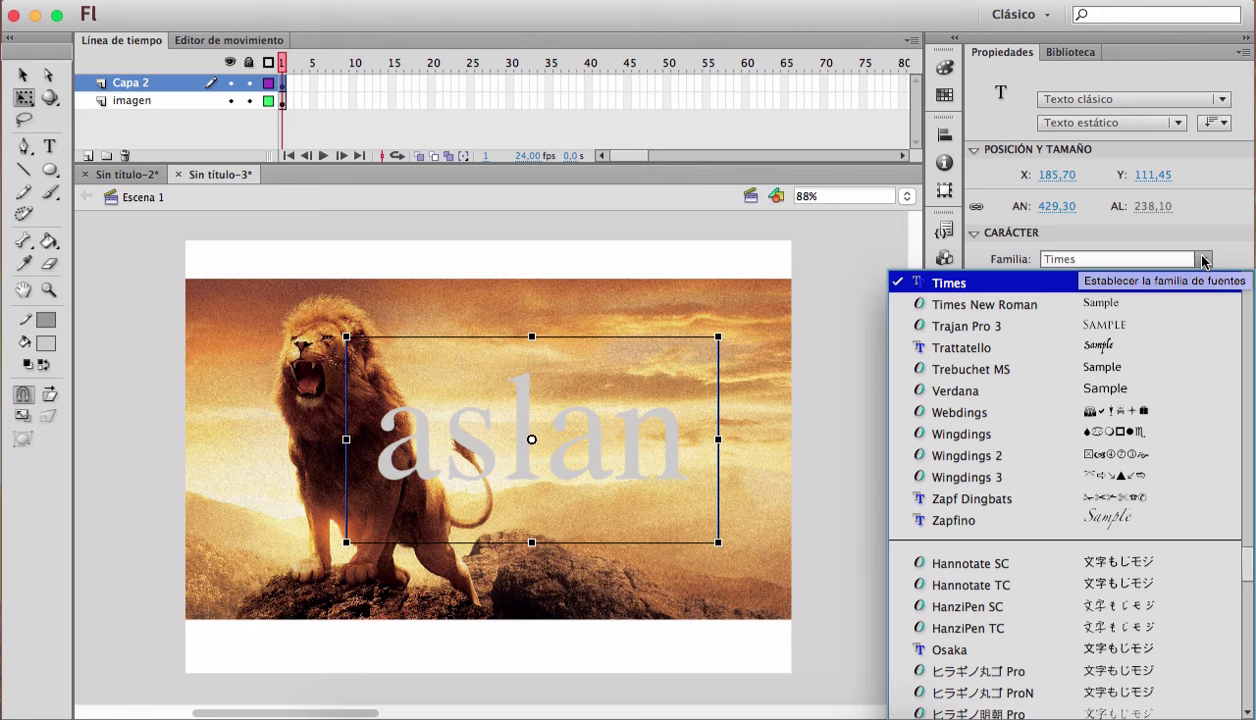
pyautogui.scroll(10, 1000, 488)
pyautogui.scroll(5, 1050, 488)
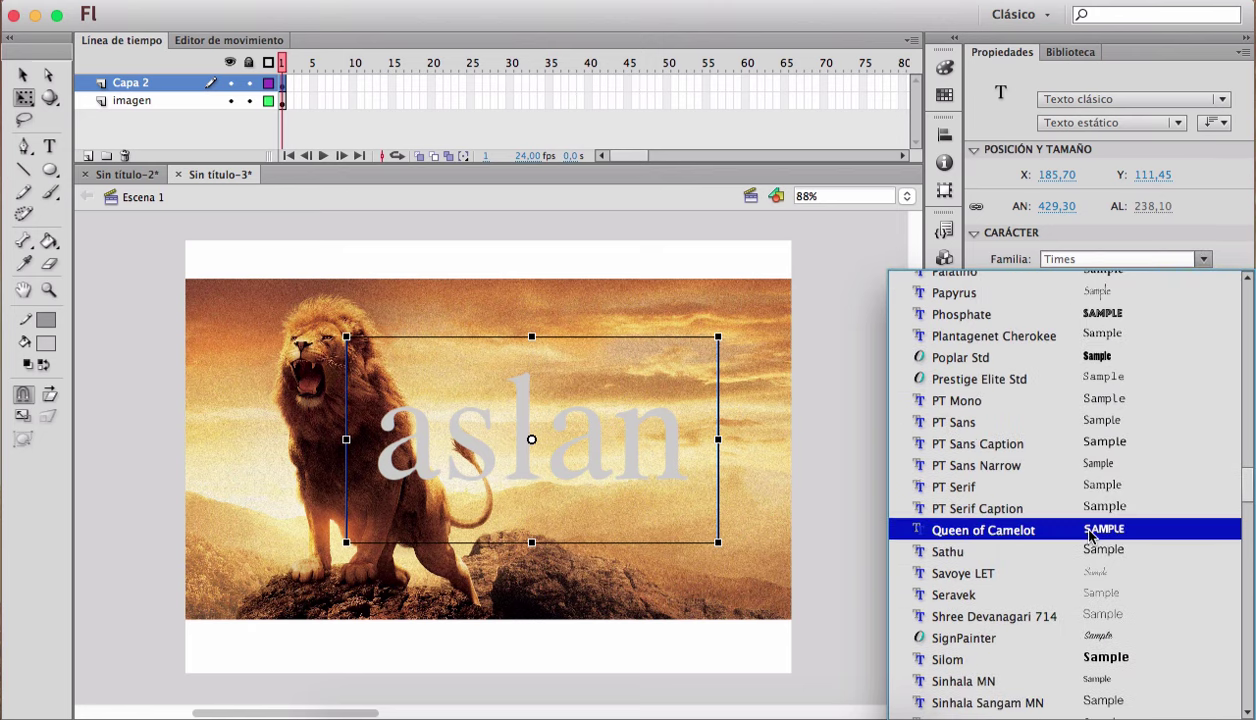
pyautogui.click(1068, 530)
# Step: Move the ASLAN text to about X 63 and nudge it up over the upper half of the lion picture
pyautogui.moveTo(647, 452); pyautogui.dragTo(597, 415)
pyautogui.press('Up')
pyautogui.press('Up')
pyautogui.press('Up')
pyautogui.press('Up')
pyautogui.press('Up')
pyautogui.press('Up')
pyautogui.press('Up')
pyautogui.press('Up')
pyautogui.press('Up')
pyautogui.press('Up')
pyautogui.press('Up')
pyautogui.press('Up')
pyautogui.press('Up')
pyautogui.press('Up')
pyautogui.press('Up')
pyautogui.press('Up')
pyautogui.press('Up')
pyautogui.press('Up')
pyautogui.press('Up')
pyautogui.press('Up')
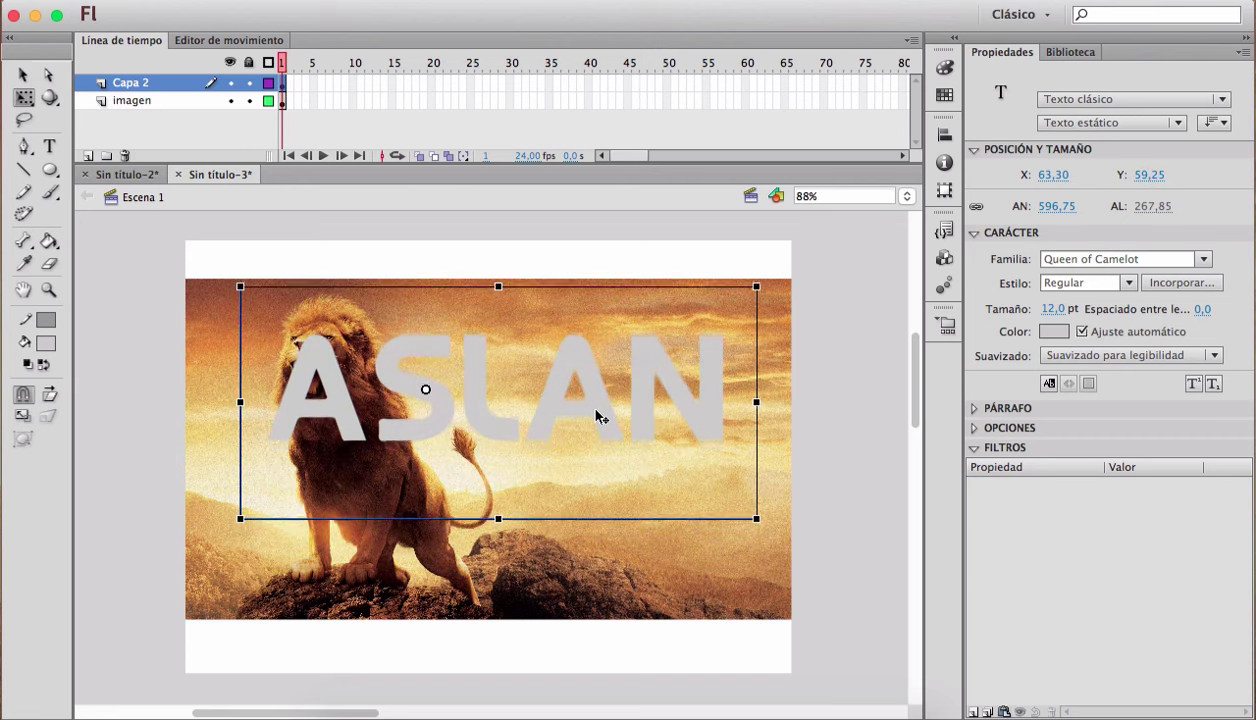
pyautogui.press('Up')
pyautogui.press('Up')
pyautogui.press('Up')
pyautogui.press('Up')
pyautogui.press('Up')
pyautogui.press('Up')
pyautogui.press('Up')
pyautogui.press('Up')
pyautogui.press('Up')
pyautogui.press('Up')
pyautogui.press('Up')
pyautogui.press('Up')
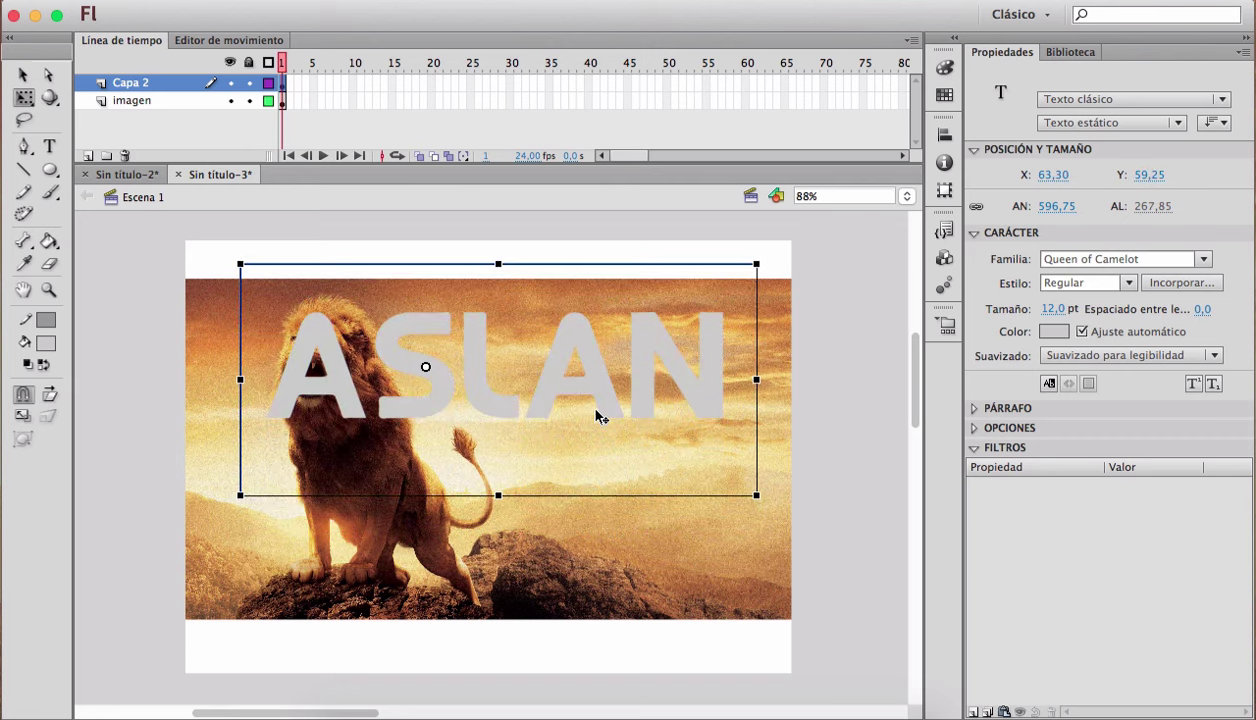
# Step: Nudge the ASLAN text left to about X 57.55, Y 27.05 and deselect it
pyautogui.press('Left')
pyautogui.press('Left')
pyautogui.press('Left')
pyautogui.press('Left')
pyautogui.press('Left')
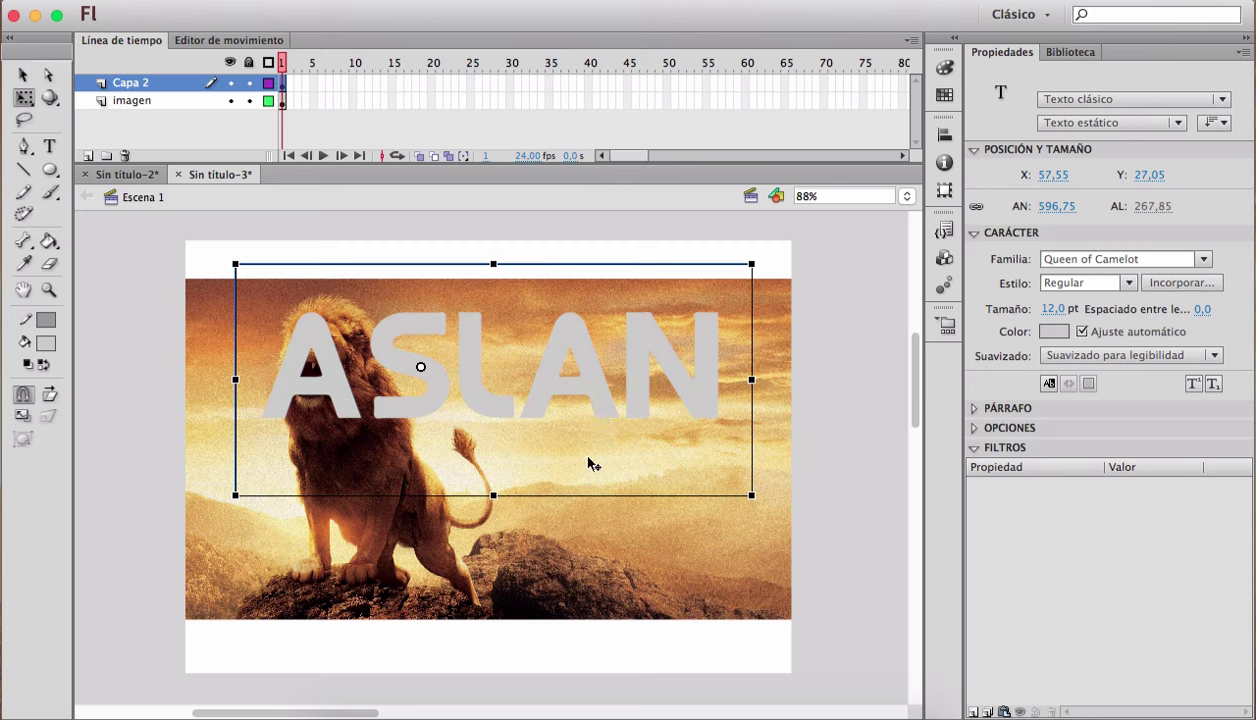
pyautogui.press('v')
pyautogui.click(830, 405)
pyautogui.click(660, 400)
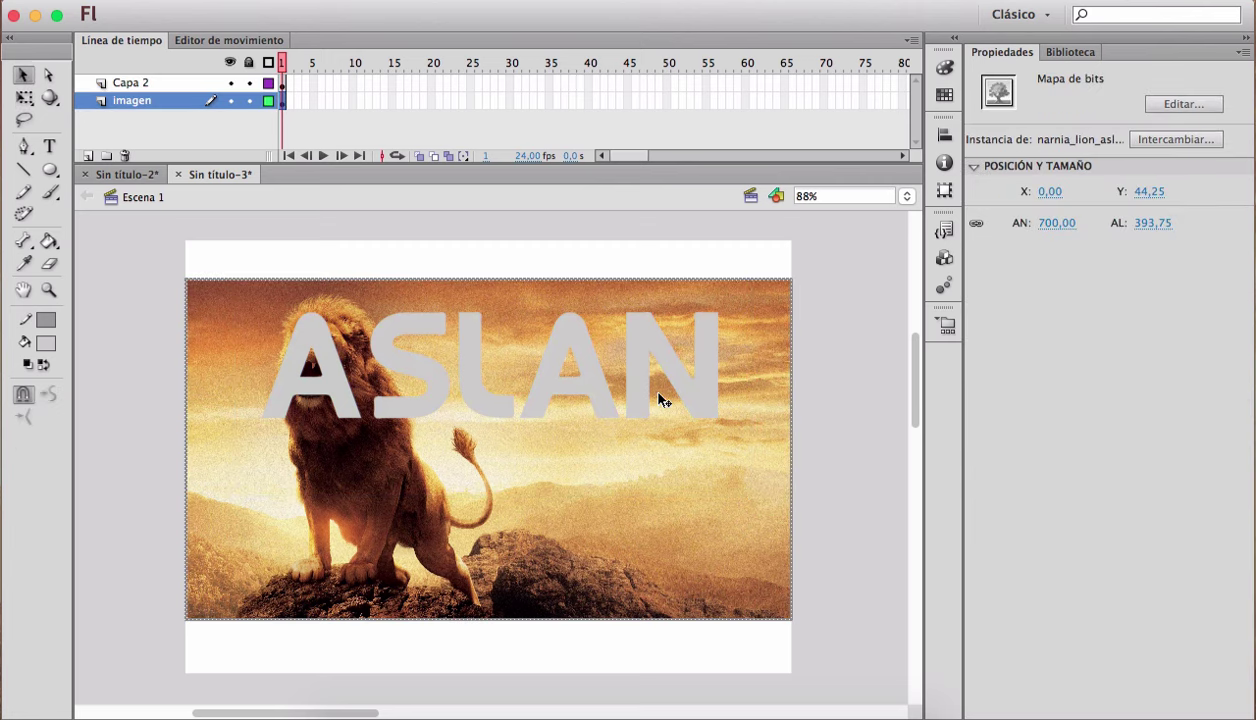
# Step: Break the ASLAN text apart twice into plain shapes and turn Capa 2 into a mask over the imagen layer
pyautogui.click(683, 385)
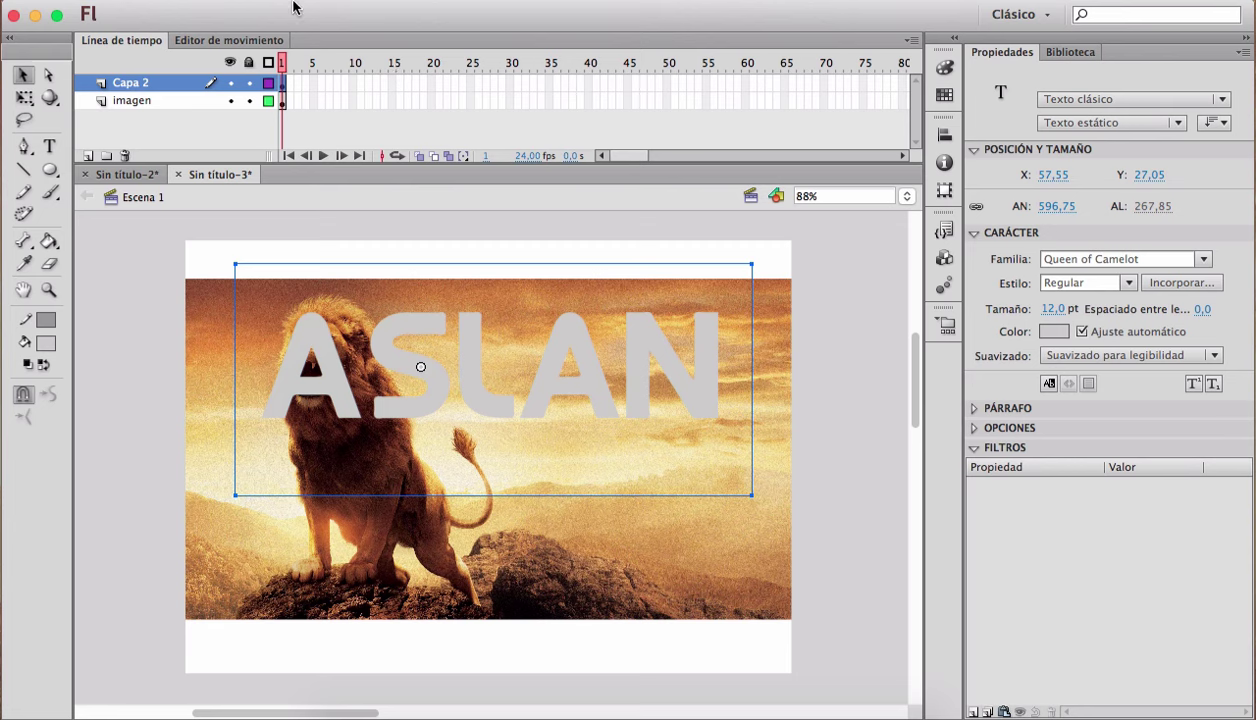
pyautogui.click(370, 0)
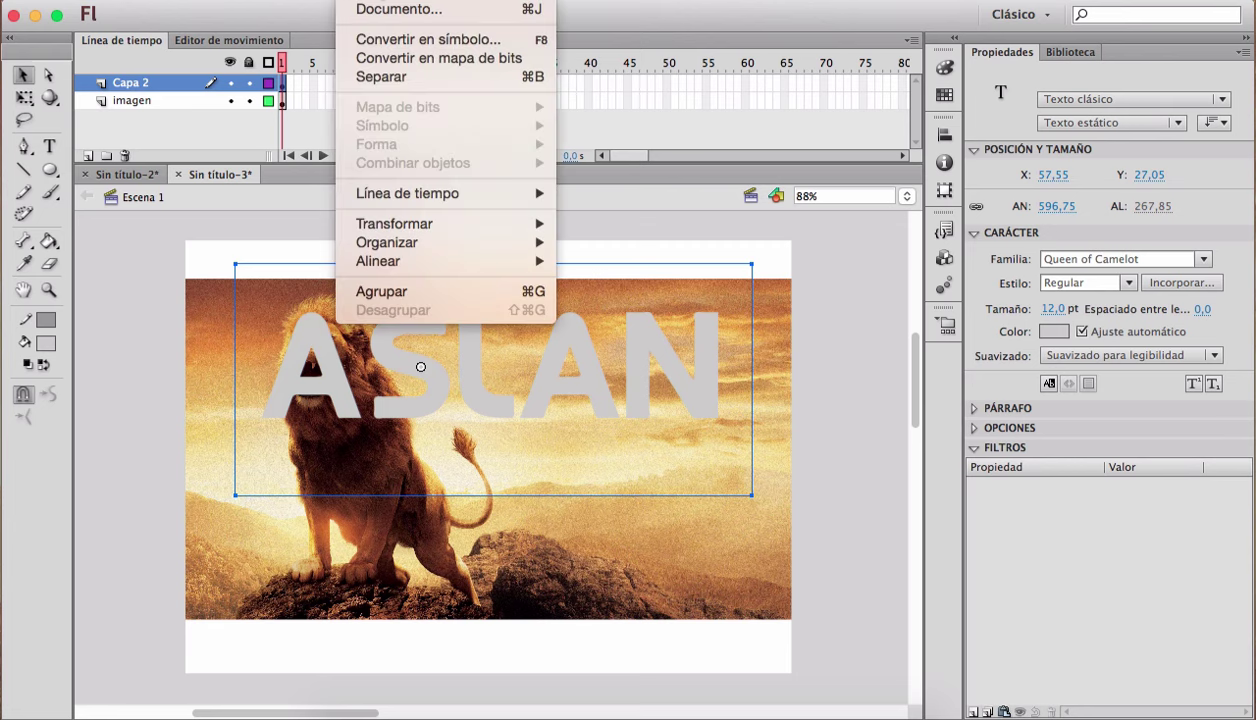
pyautogui.click(504, 86)
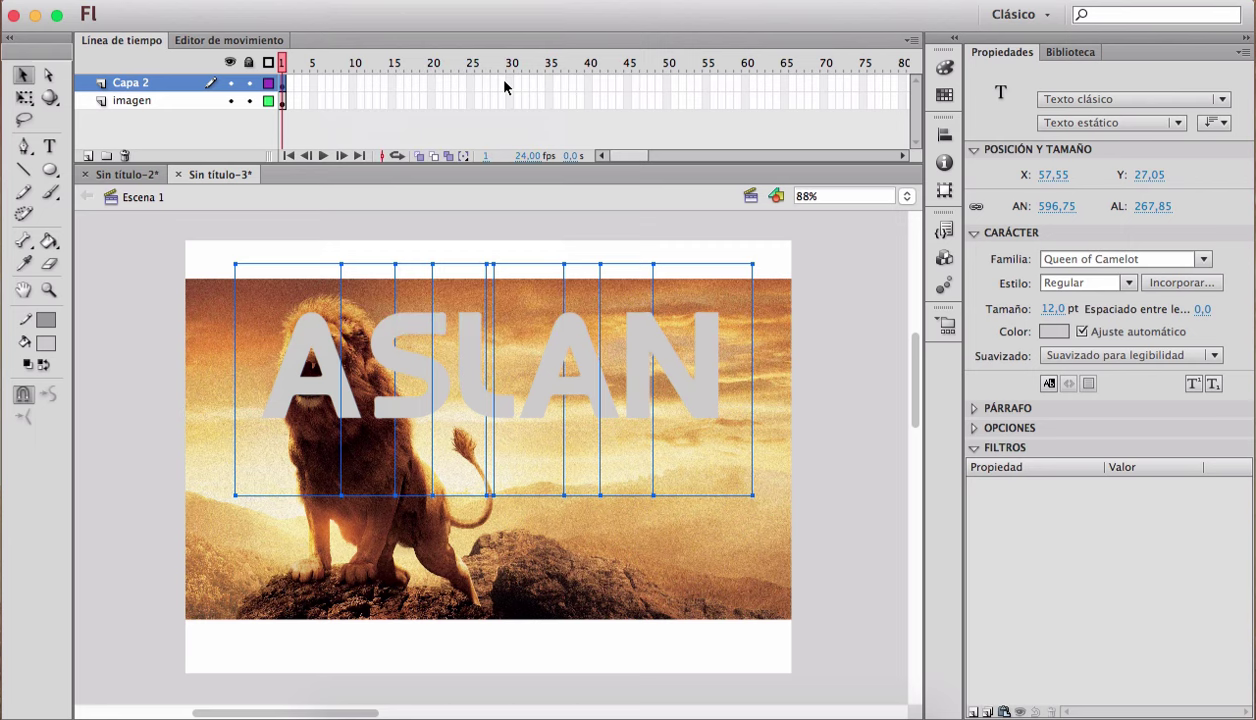
pyautogui.click(390, 1)
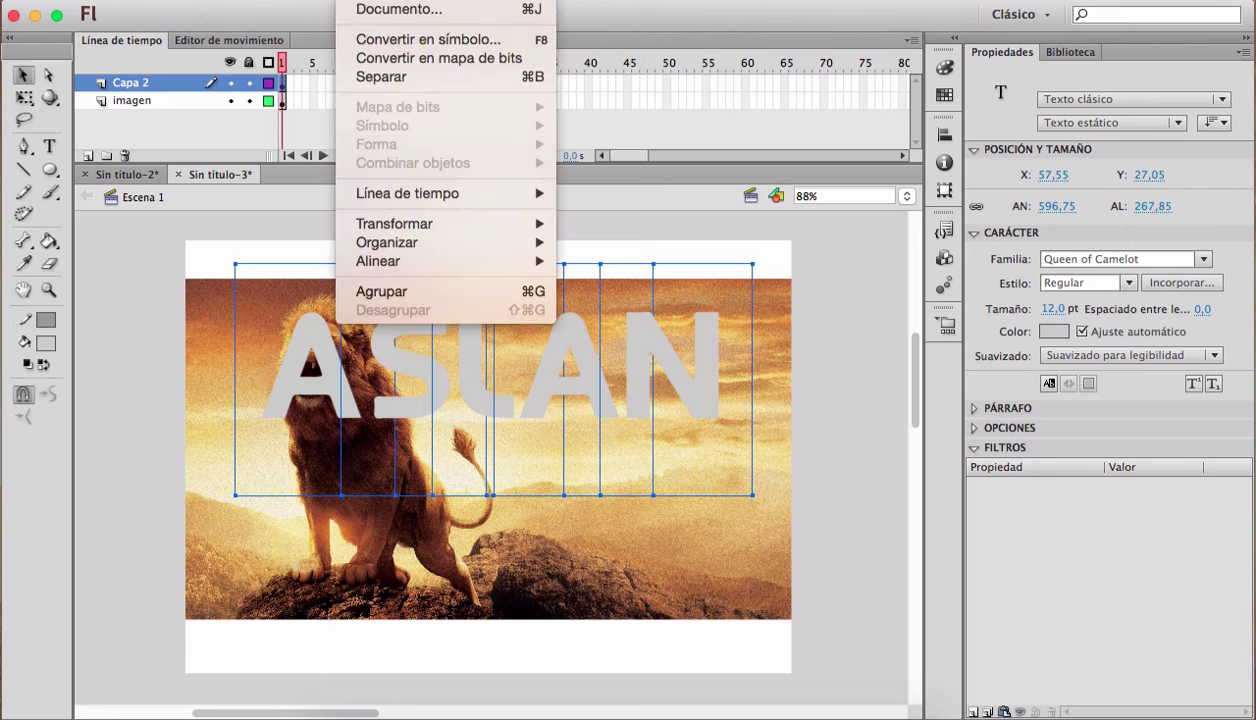
pyautogui.click(375, 80)
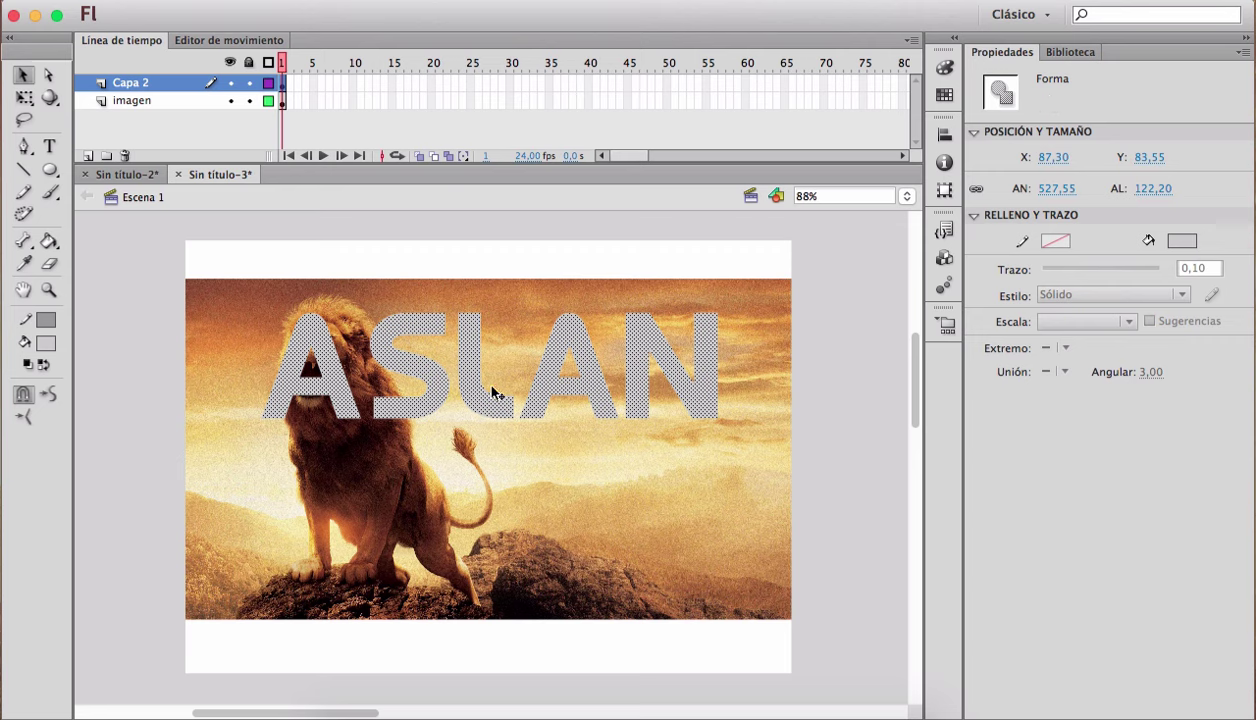
pyautogui.rightClick(161, 84)
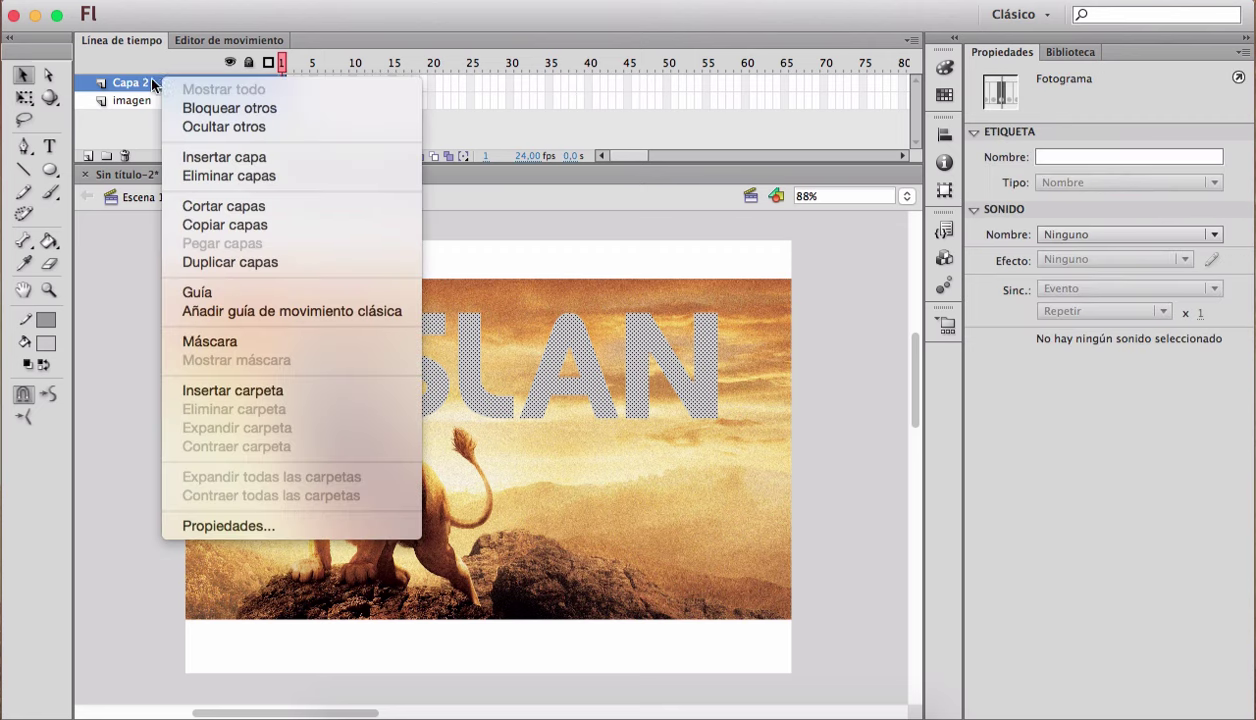
pyautogui.click(253, 345)
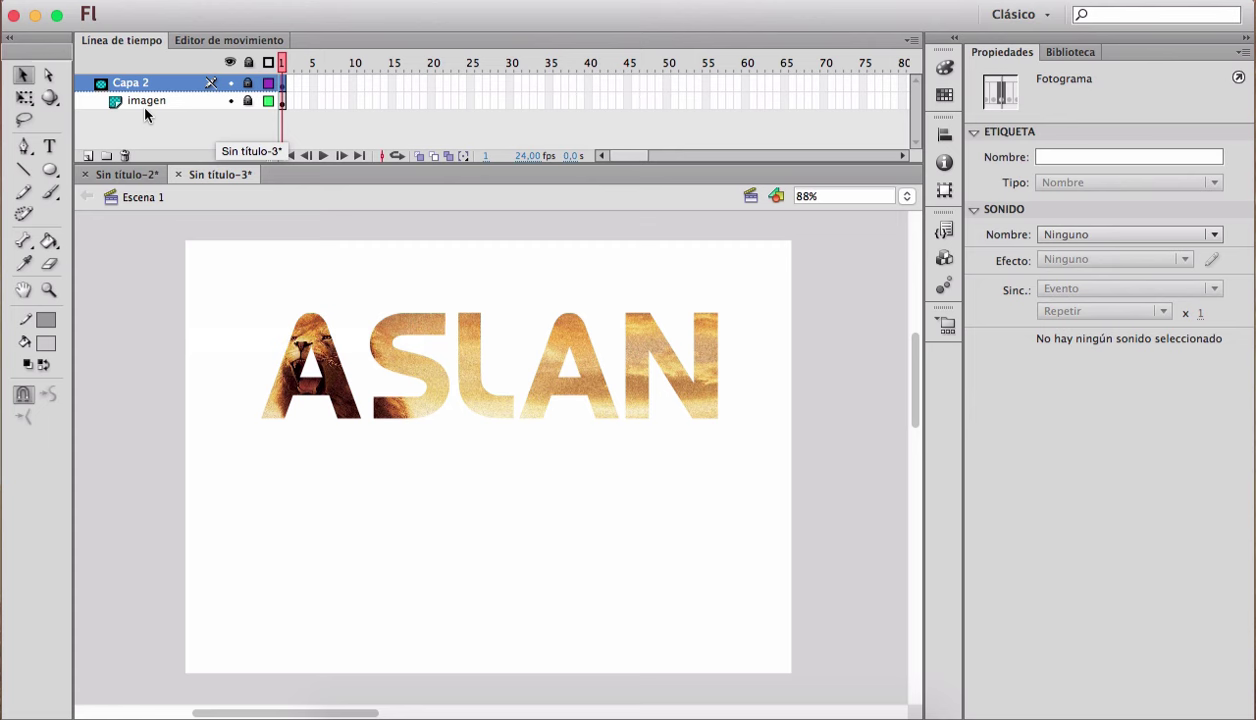
# Step: Add a new layer above Capa 2 and draw an olive-green circle about 76.5 px wide between the S and L
pyautogui.click(87, 156)
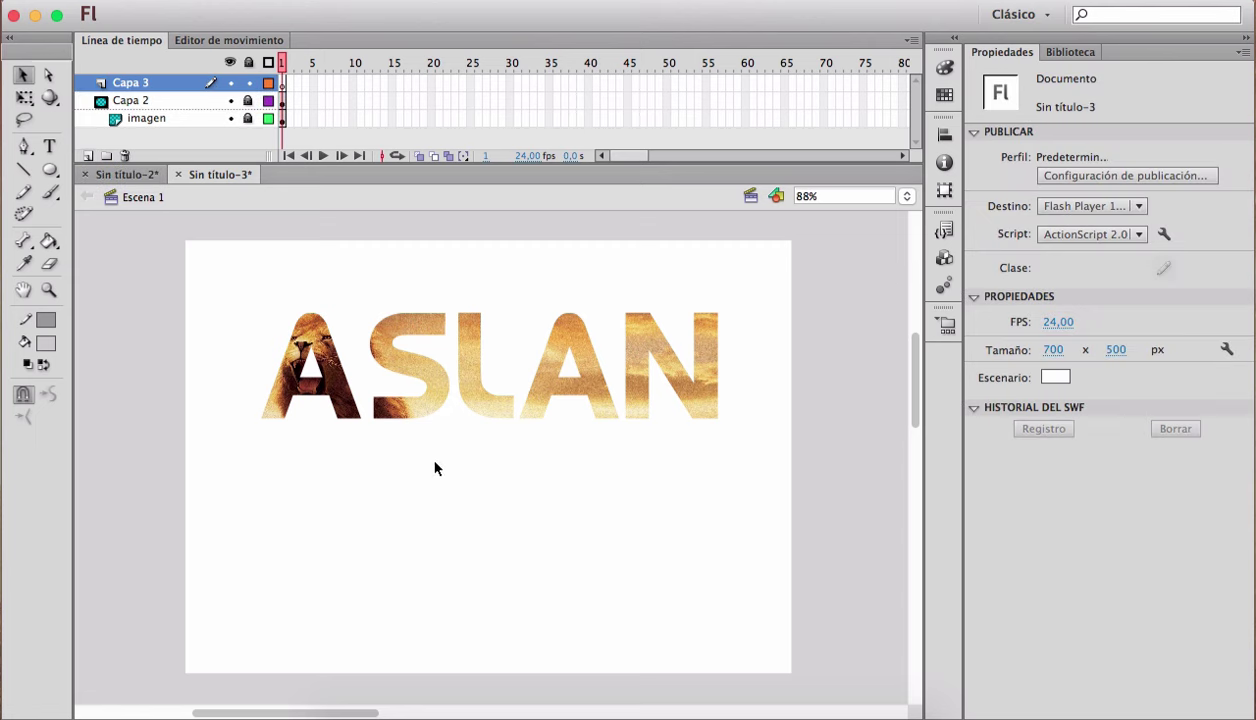
pyautogui.click(49, 169)
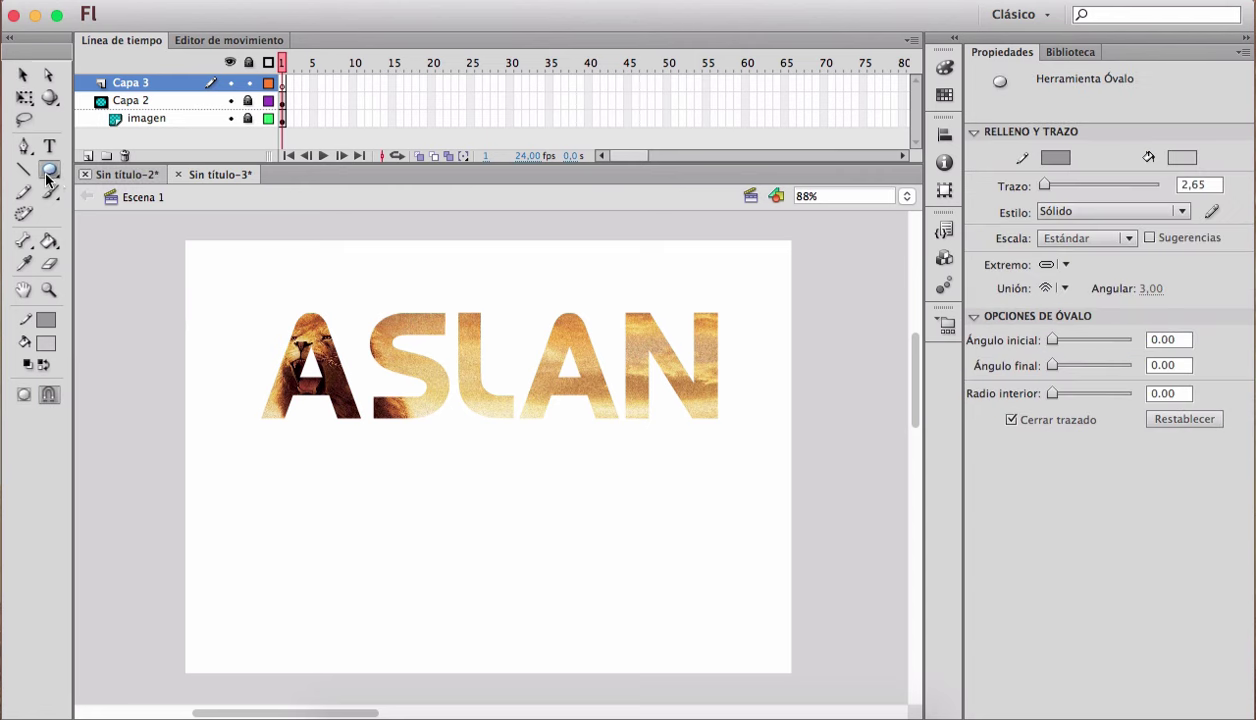
pyautogui.click(46, 343)
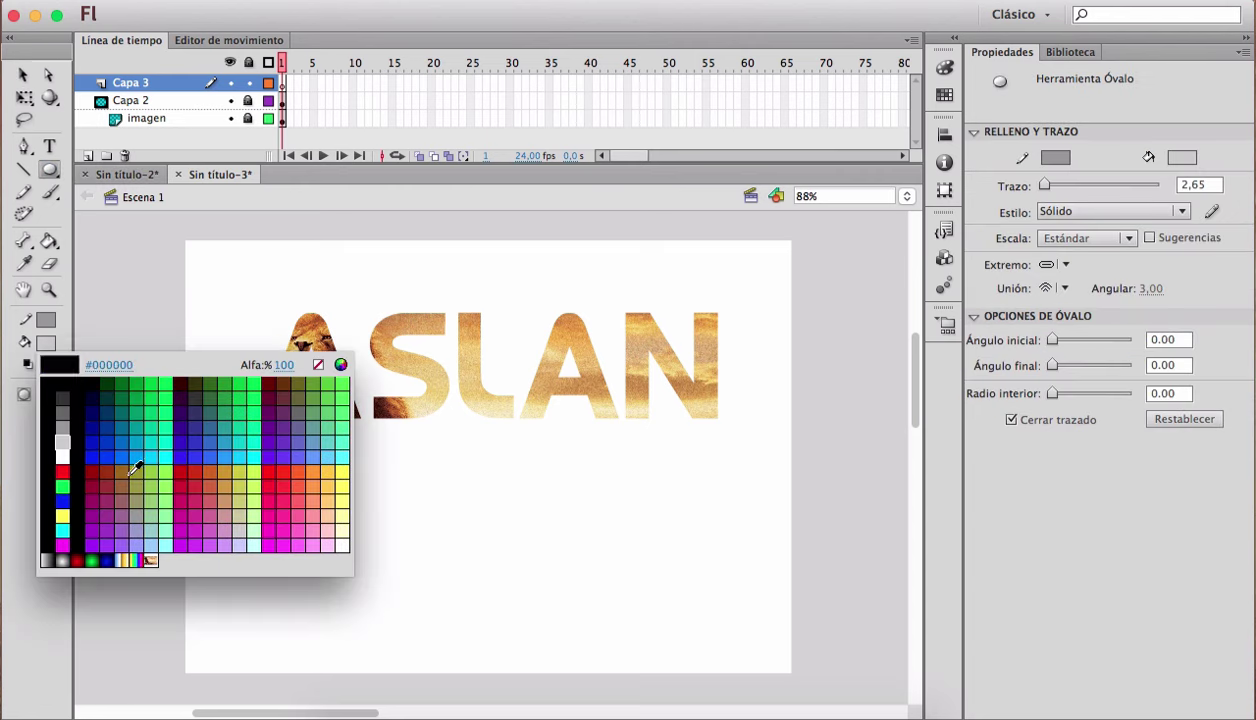
pyautogui.click(138, 475)
pyautogui.moveTo(404, 312); pyautogui.dragTo(468, 378)
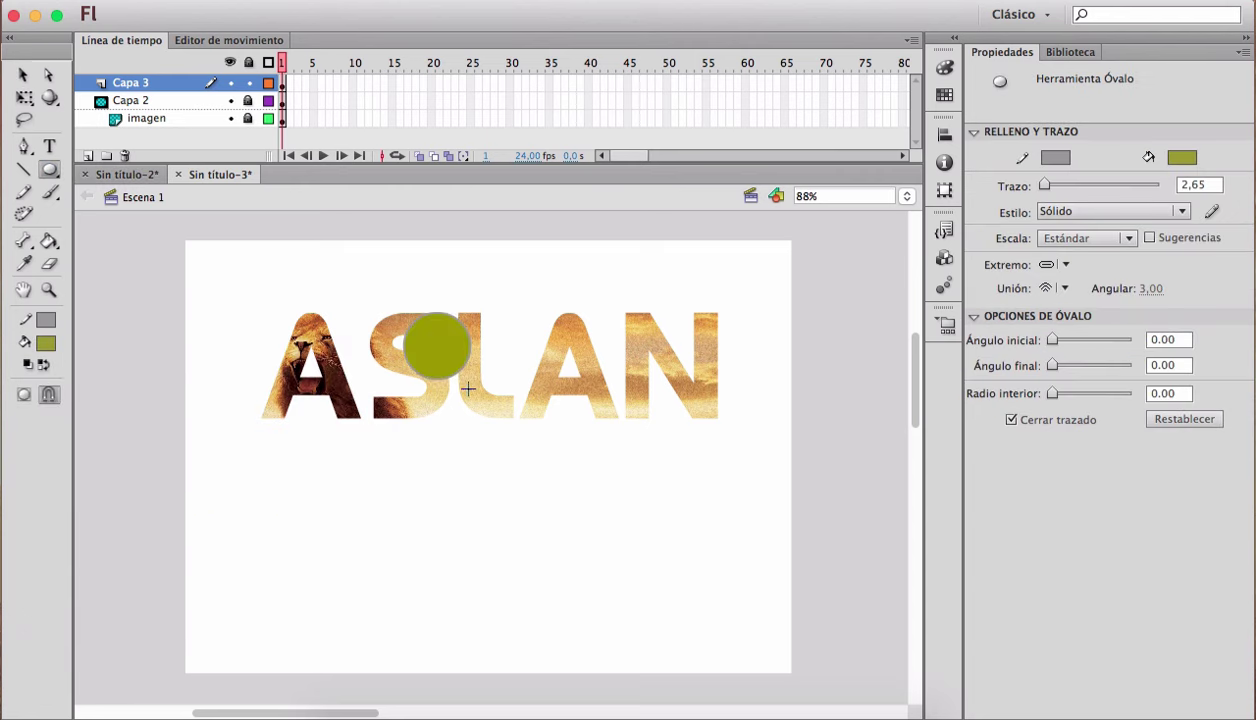
# Step: Move the circle with its outline to about X 216, Y 59 over the top of the S and group it
pyautogui.press('v')
pyautogui.click(441, 358)
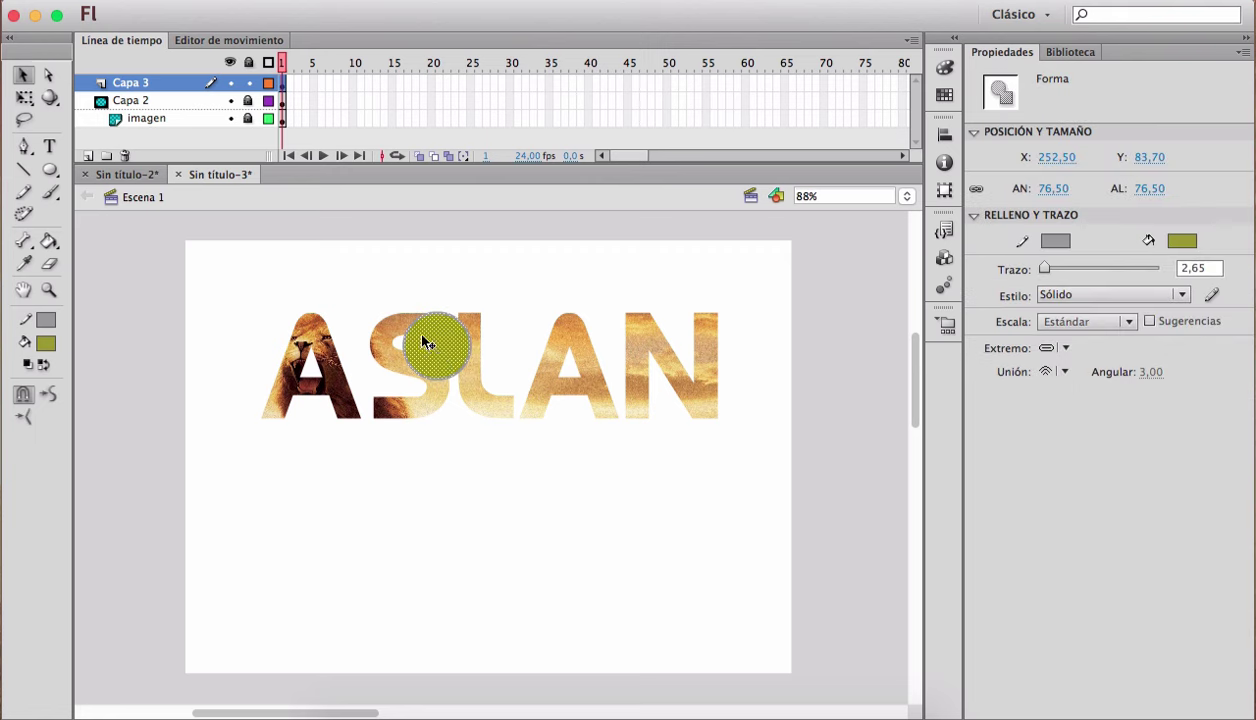
pyautogui.moveTo(424, 330); pyautogui.dragTo(402, 321)
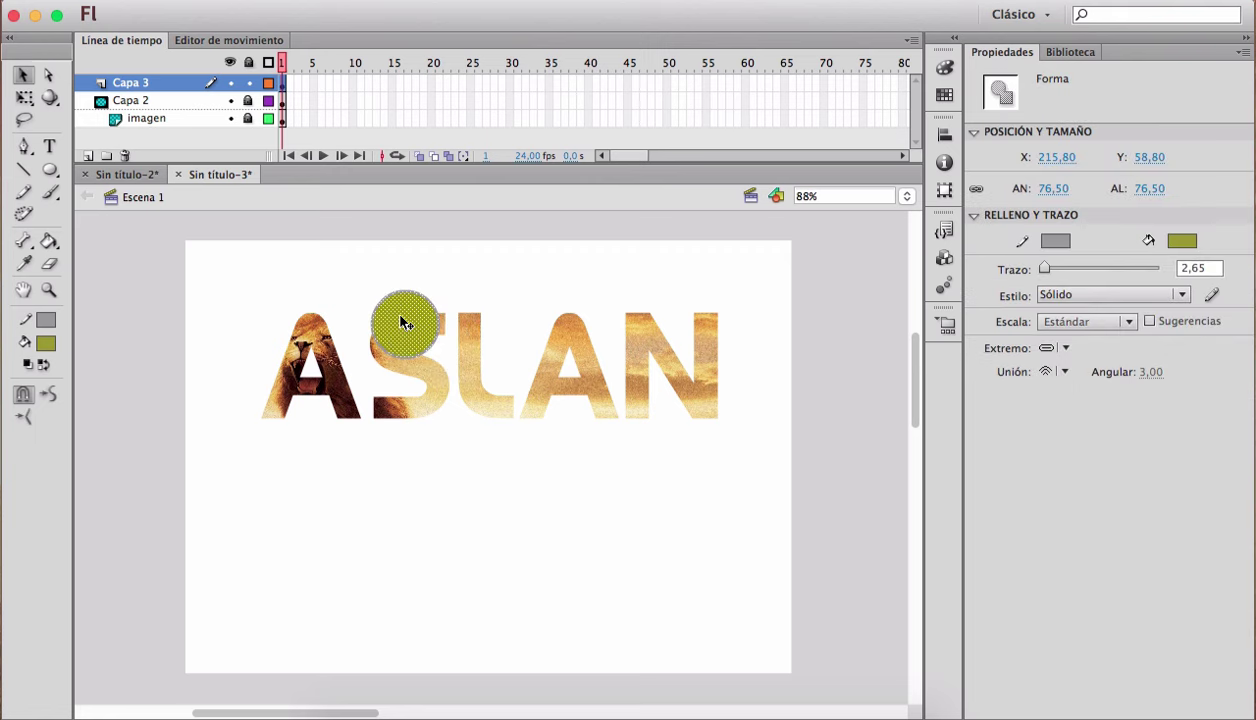
pyautogui.press('super+g')
pyautogui.click(490, 283)
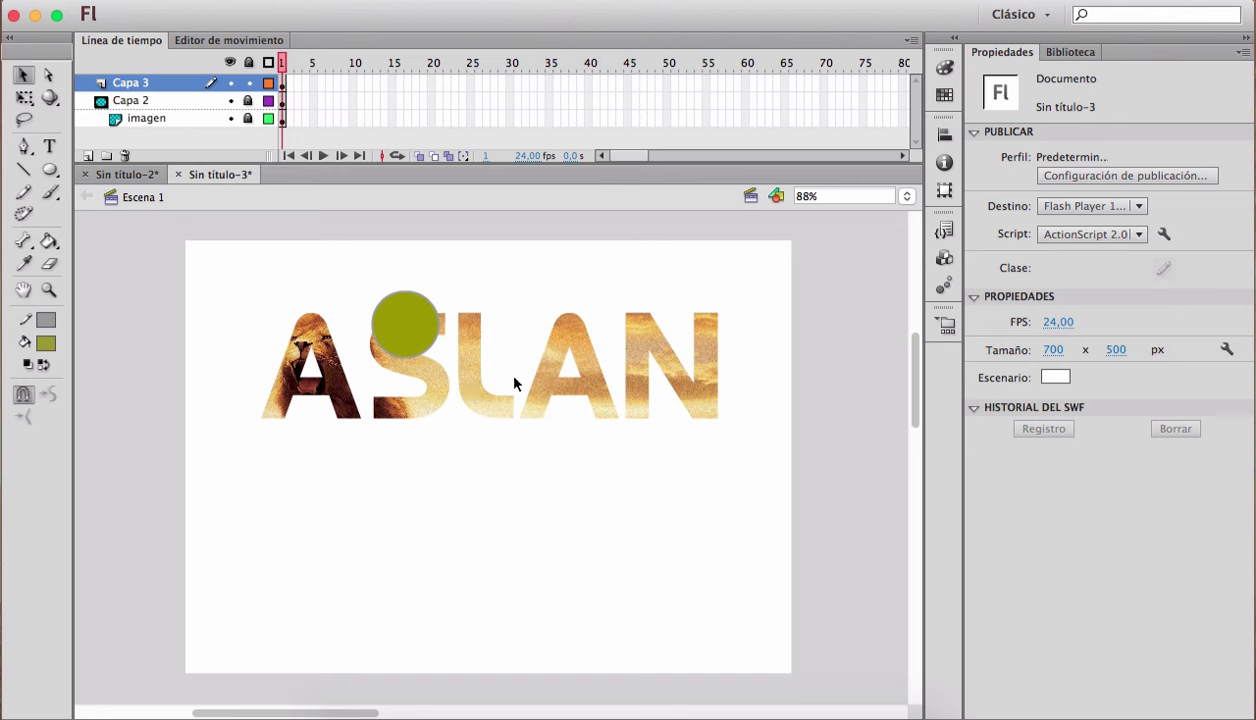
# Step: Place Capa 3 under the Capa 2 mask, directly above imagen, and lock it
pyautogui.click(164, 84)
pyautogui.moveTo(164, 84); pyautogui.dragTo(87, 135)
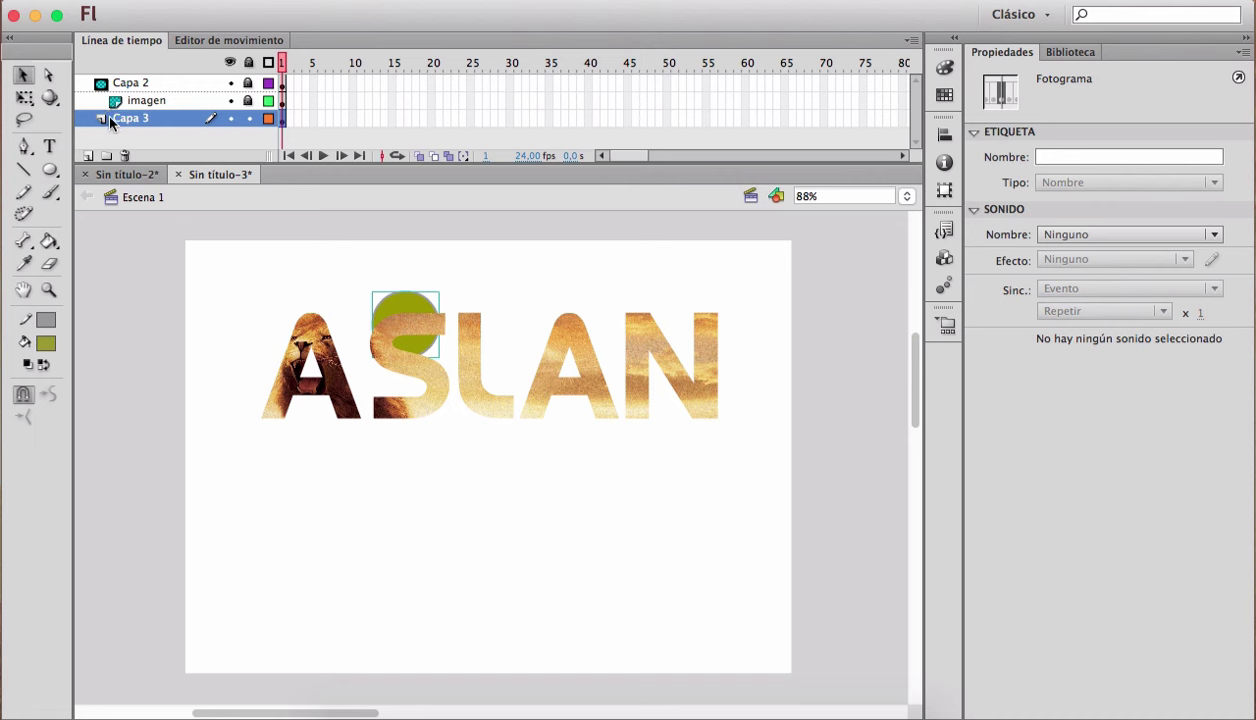
pyautogui.moveTo(112, 121); pyautogui.dragTo(143, 98)
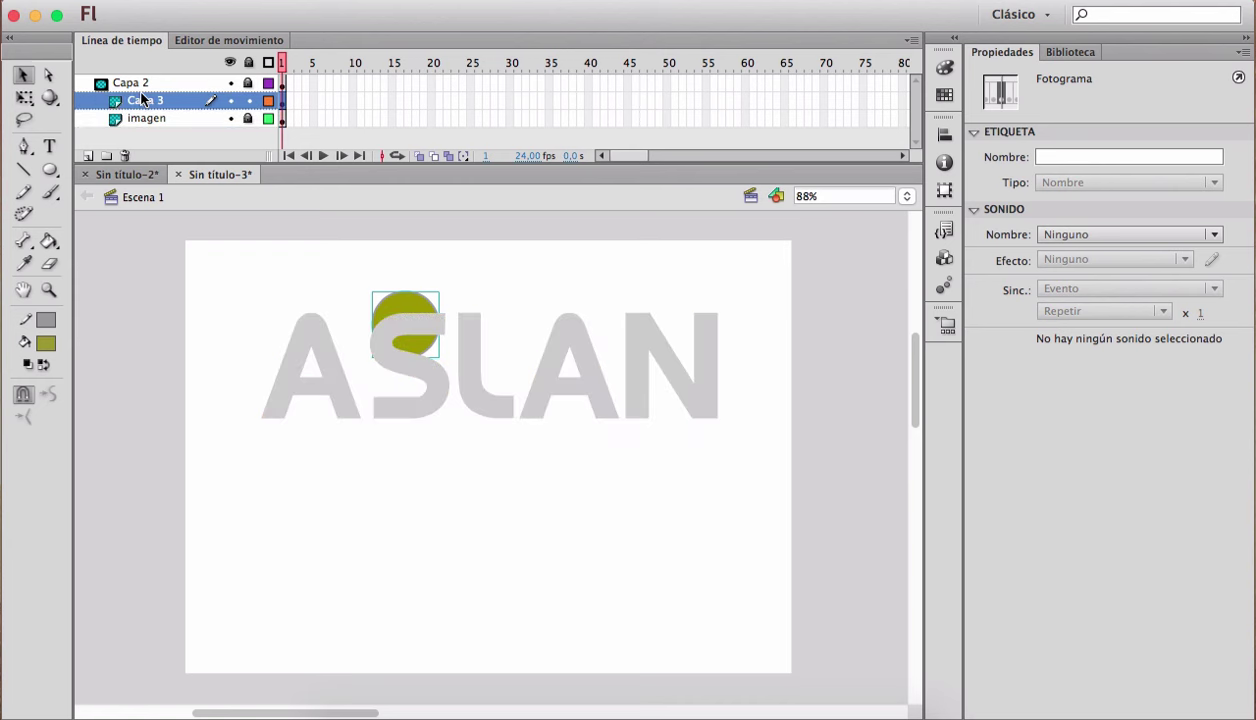
pyautogui.click(249, 101)
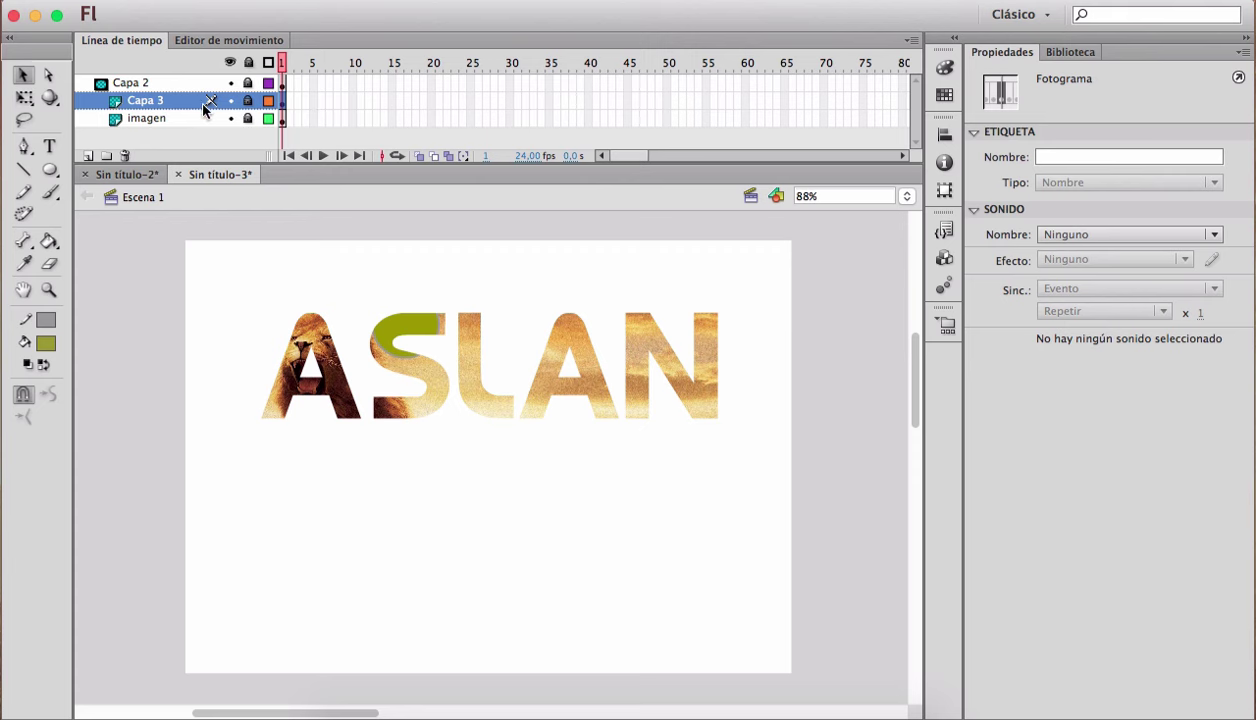
# Step: Unlock the Capa 2, Capa 3 and imagen layers and deselect everything on the stage
pyautogui.click(137, 87)
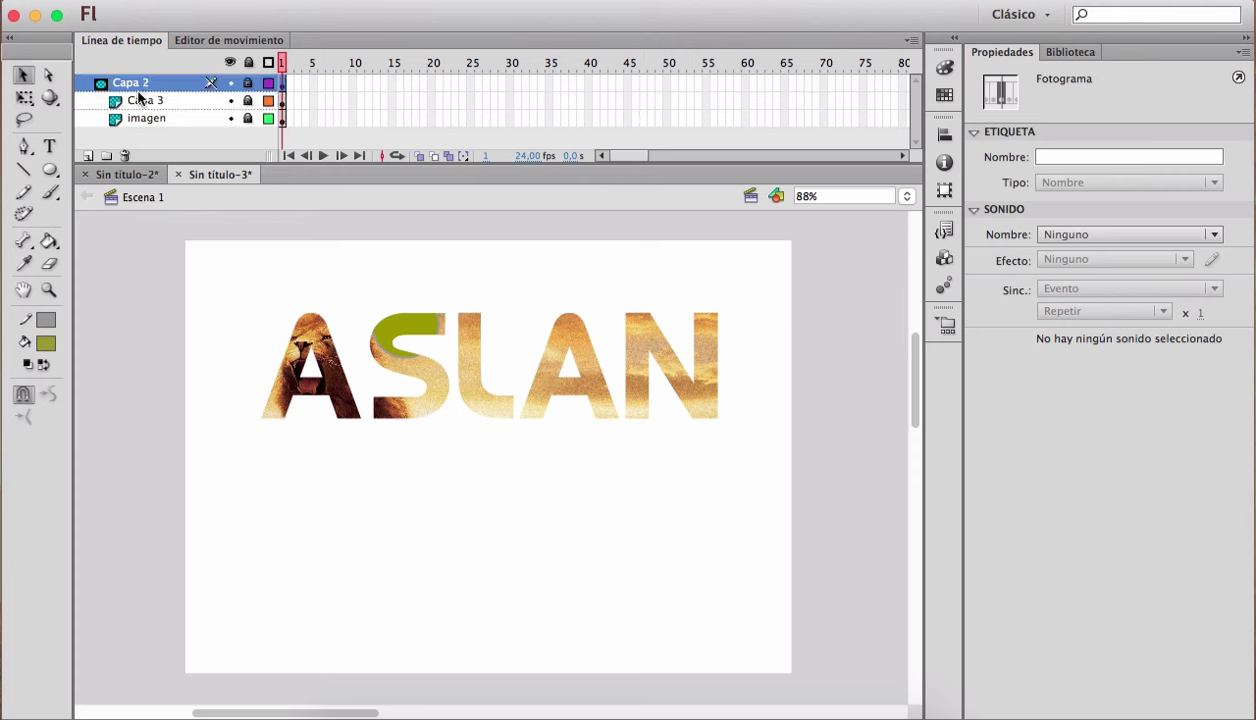
pyautogui.click(148, 104)
pyautogui.click(147, 120)
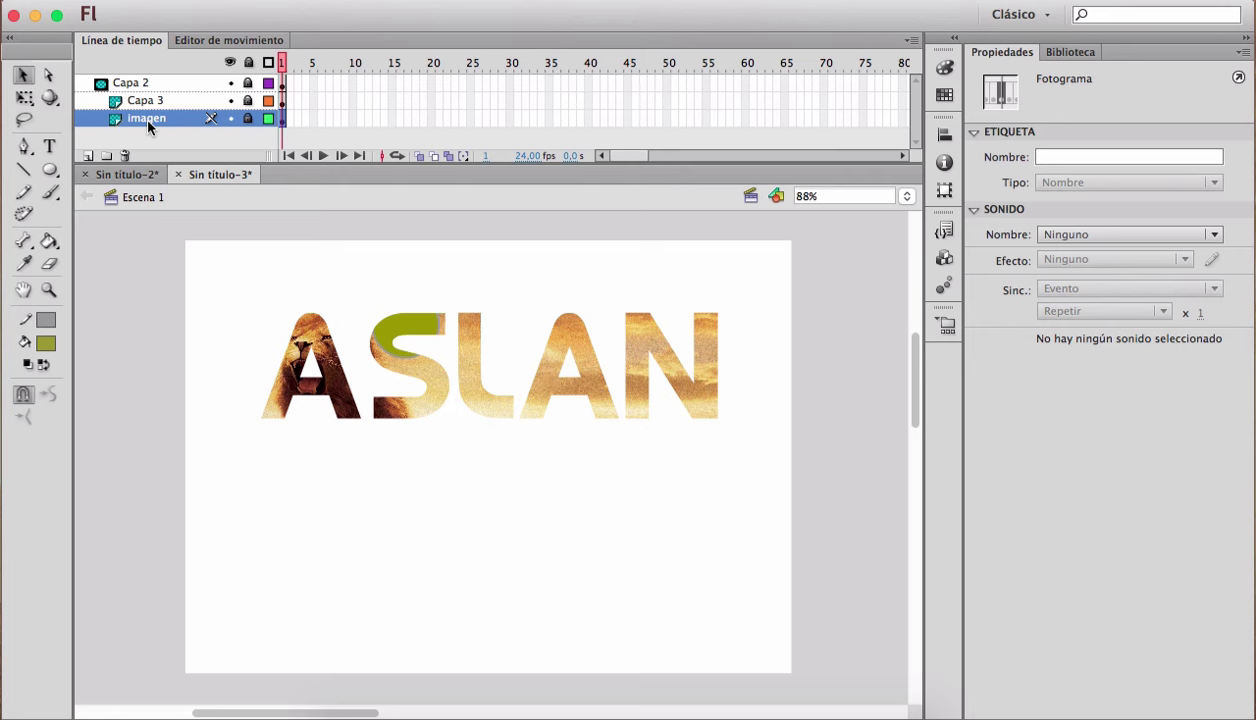
pyautogui.click(247, 119)
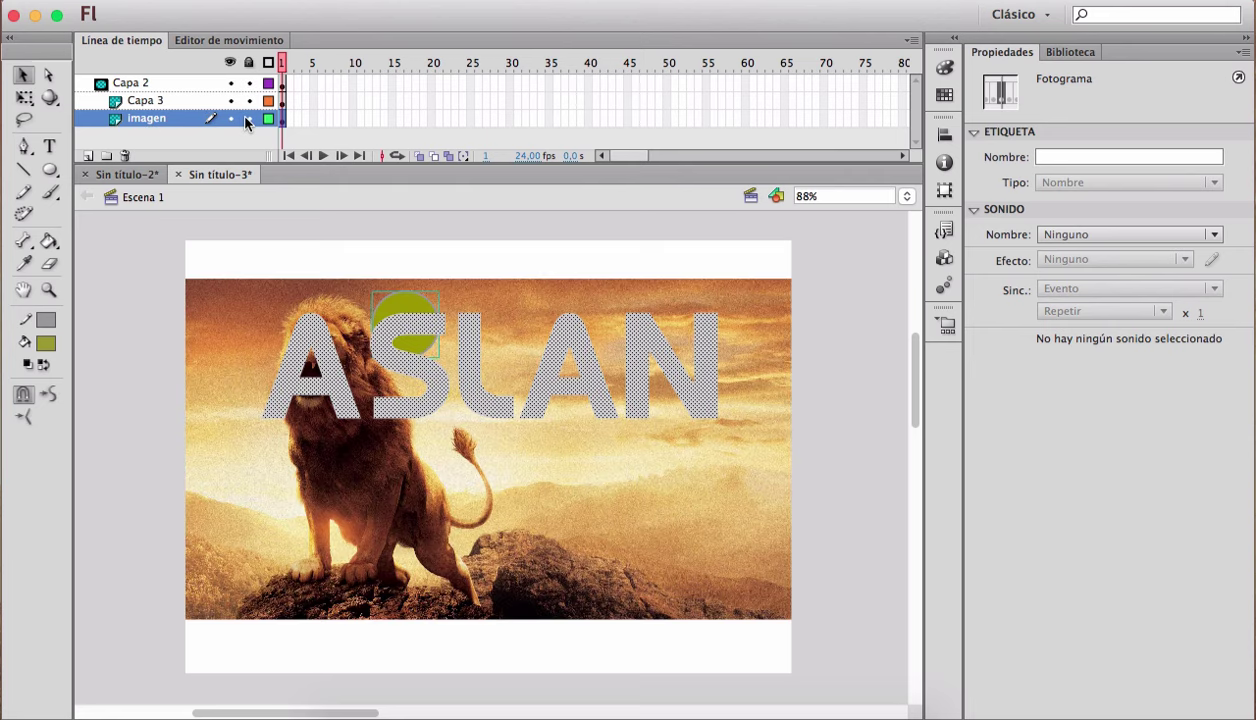
pyautogui.click(428, 253)
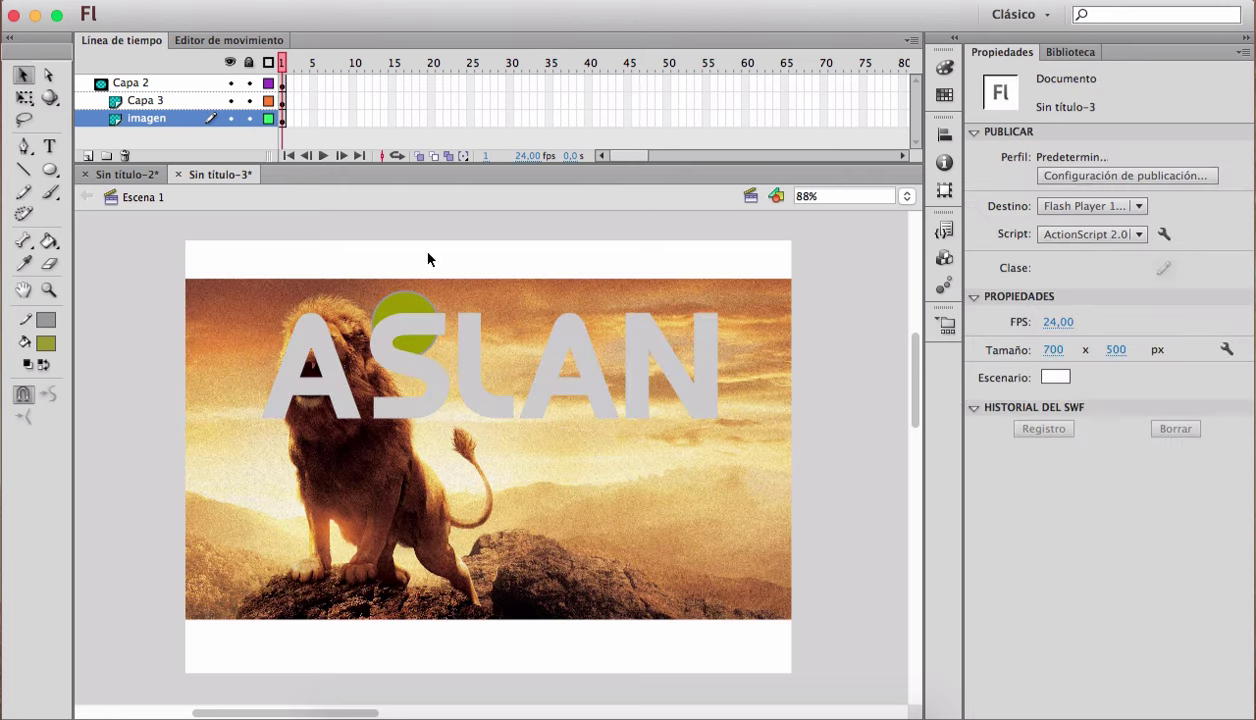
# Step: Create a classic tween on Capa 2 with a keyframe at frame 60, where ASLAN moves down to about Y 372
pyautogui.click(283, 84)
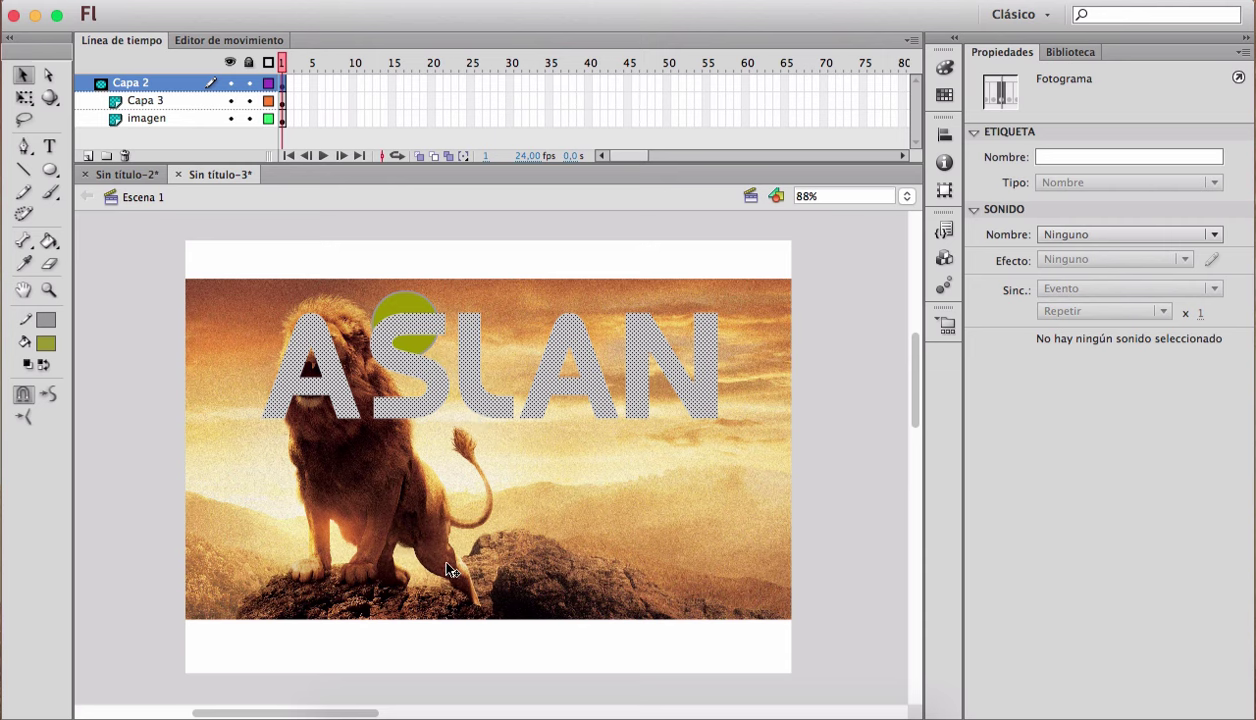
pyautogui.rightClick(281, 85)
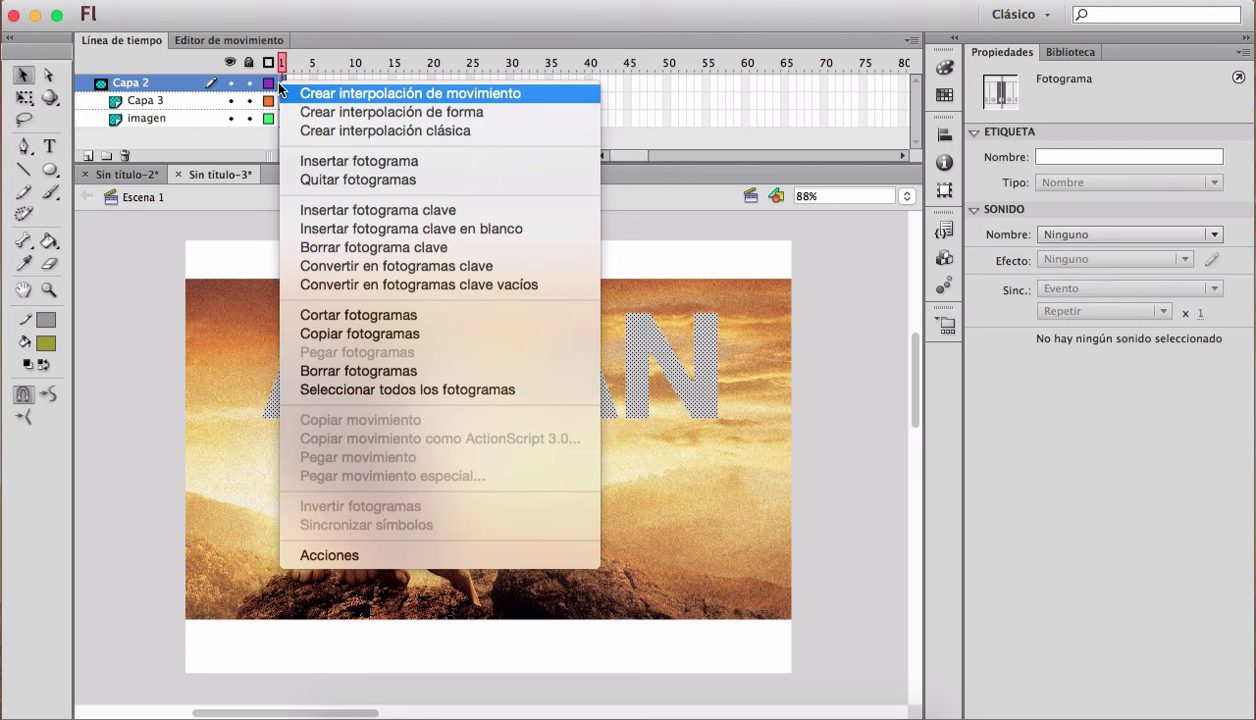
pyautogui.click(336, 131)
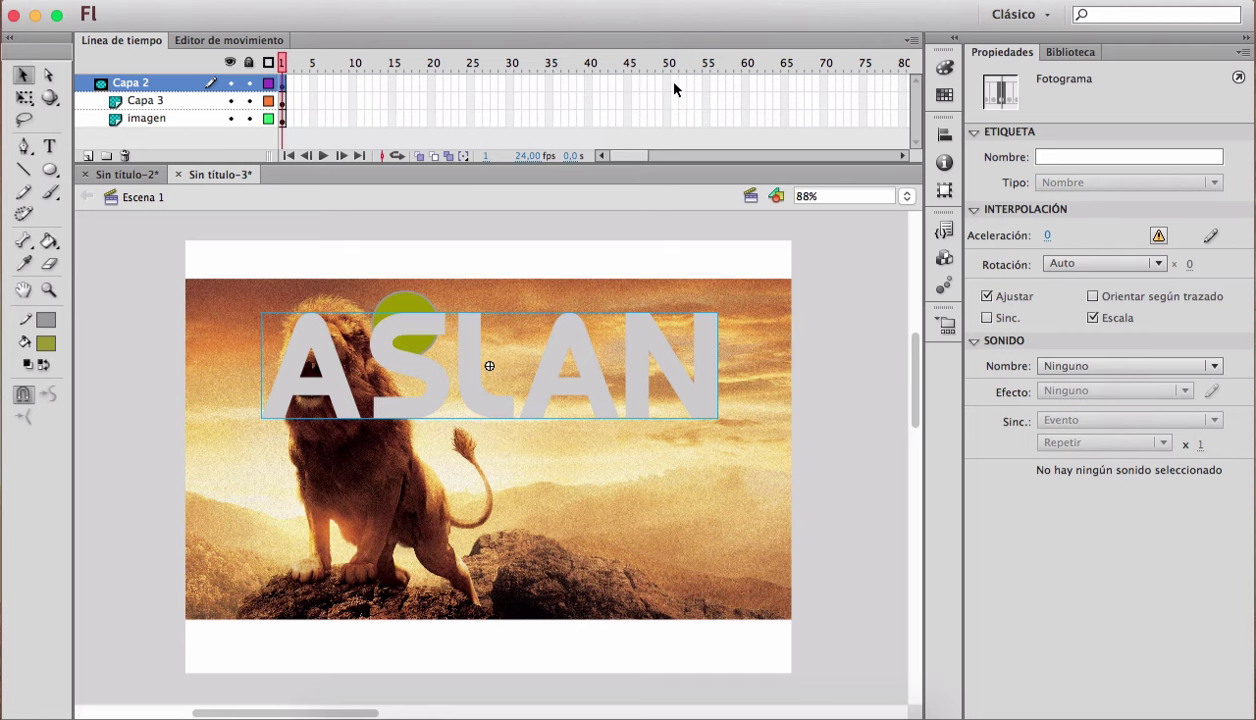
pyautogui.click(746, 85)
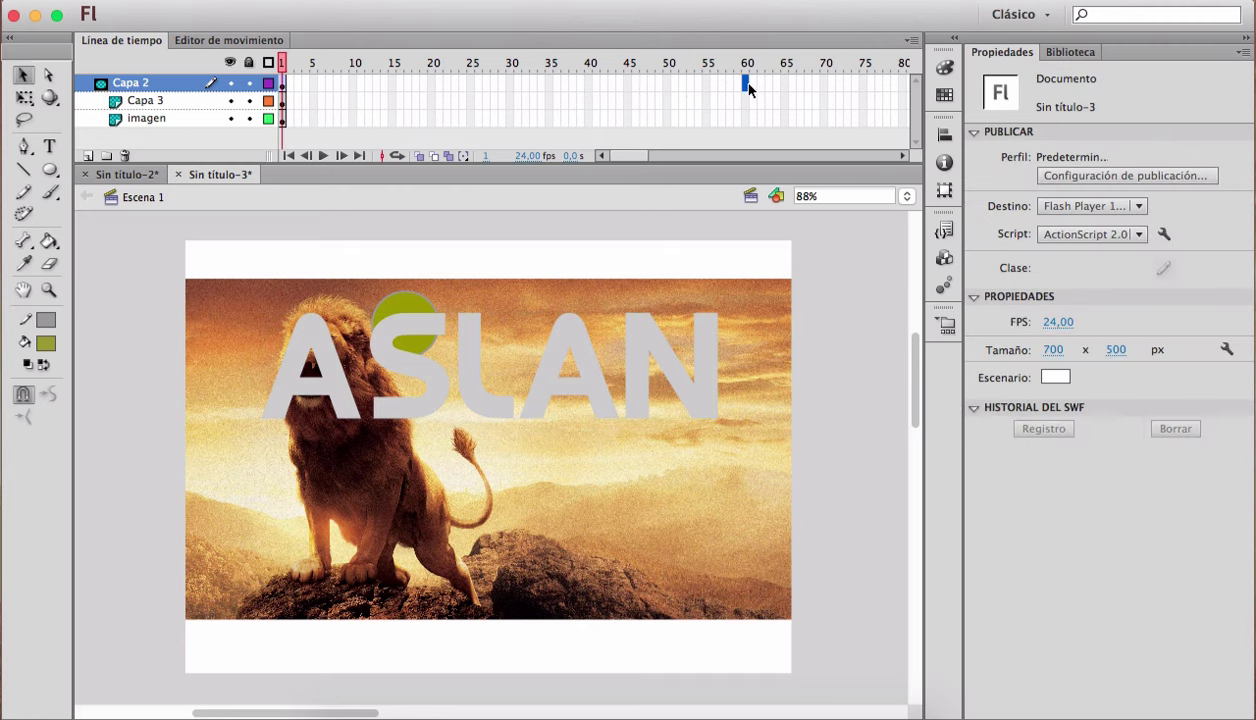
pyautogui.press('F6')
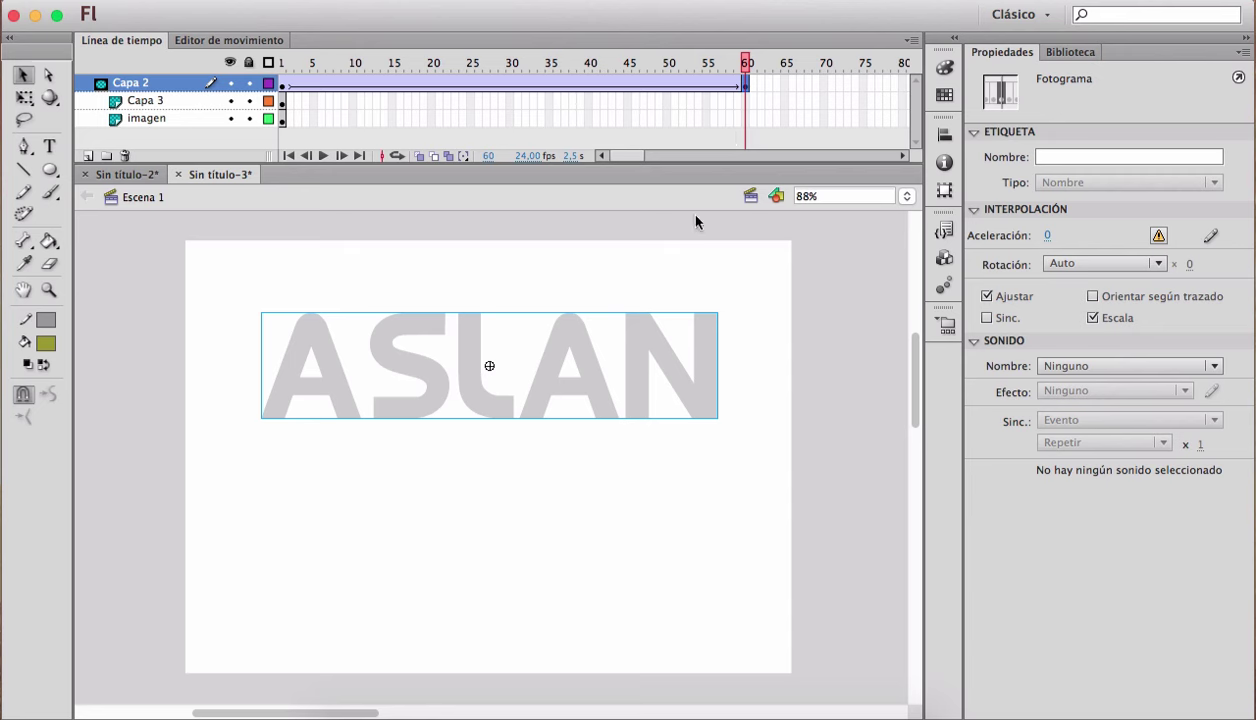
pyautogui.moveTo(658, 350); pyautogui.dragTo(646, 548)
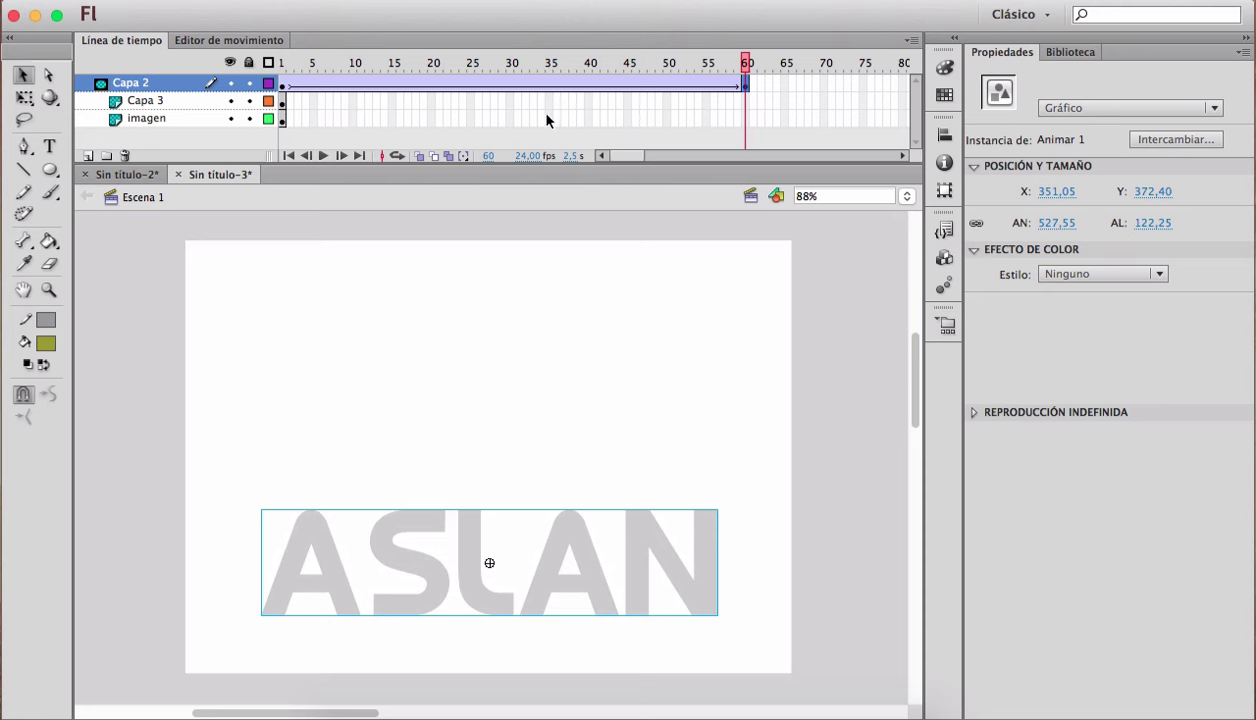
# Step: Extend Capa 3 and imagen to frame 60 and lock all layers
pyautogui.click(745, 119)
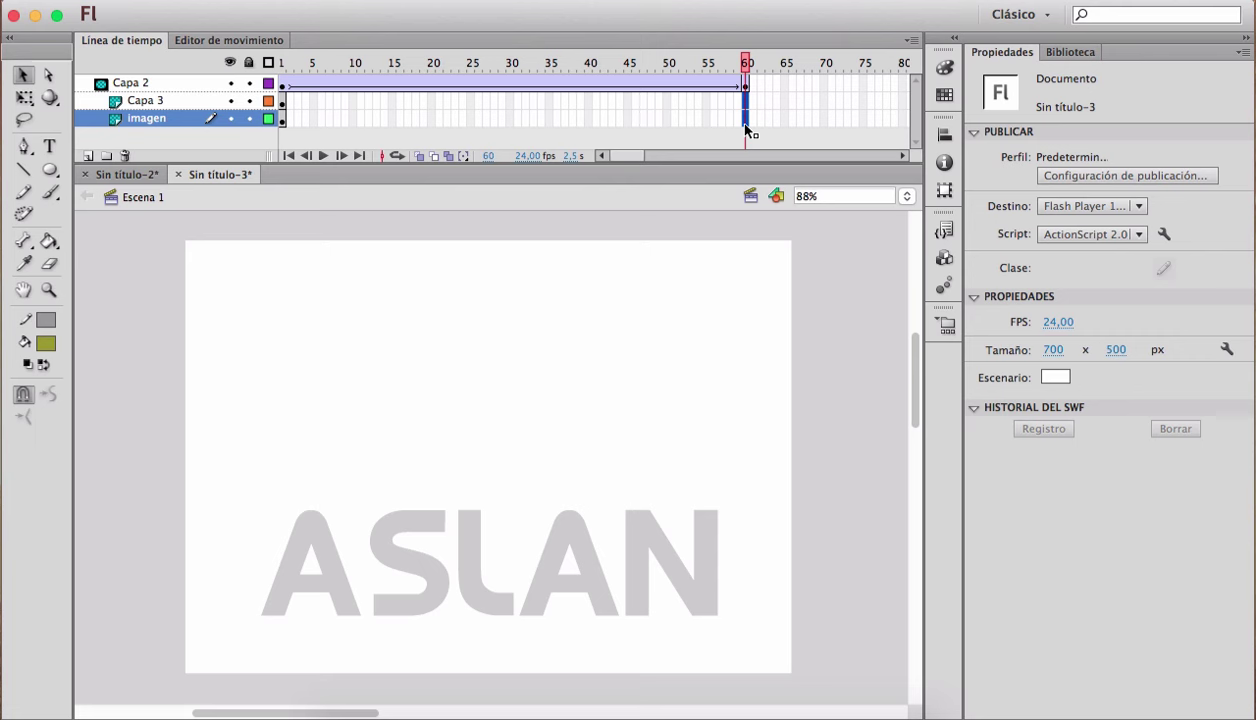
pyautogui.press('F5')
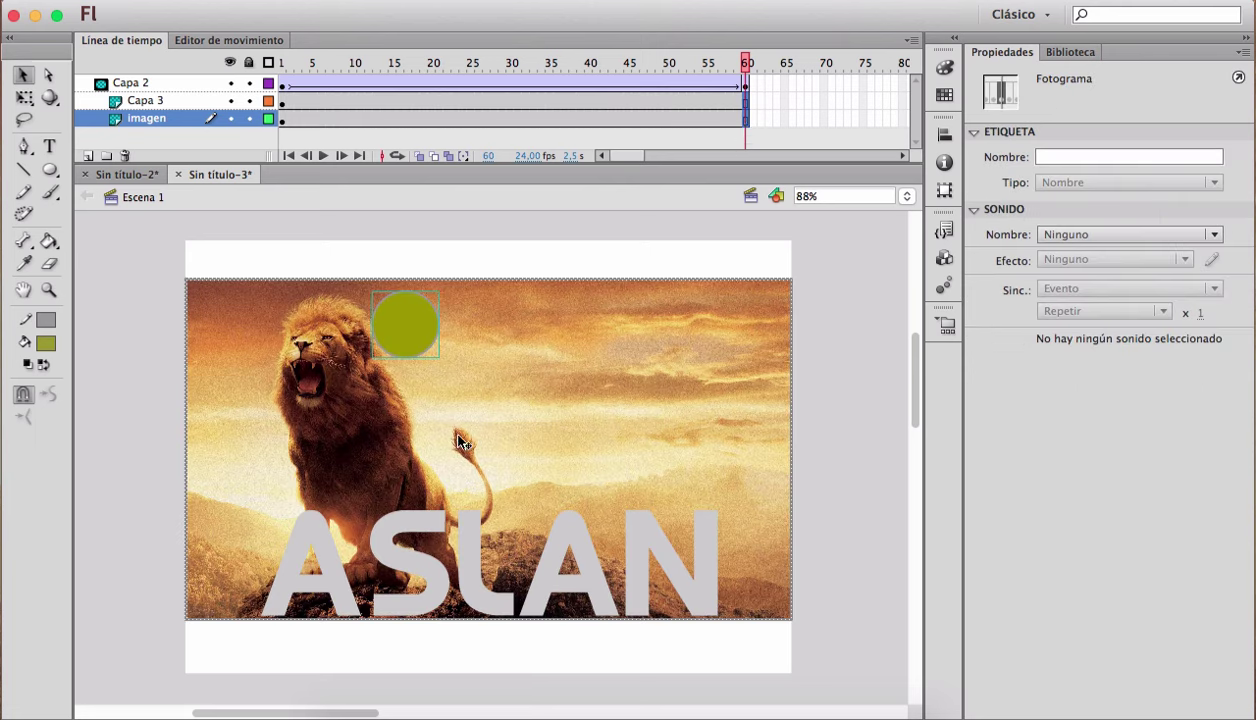
pyautogui.click(248, 63)
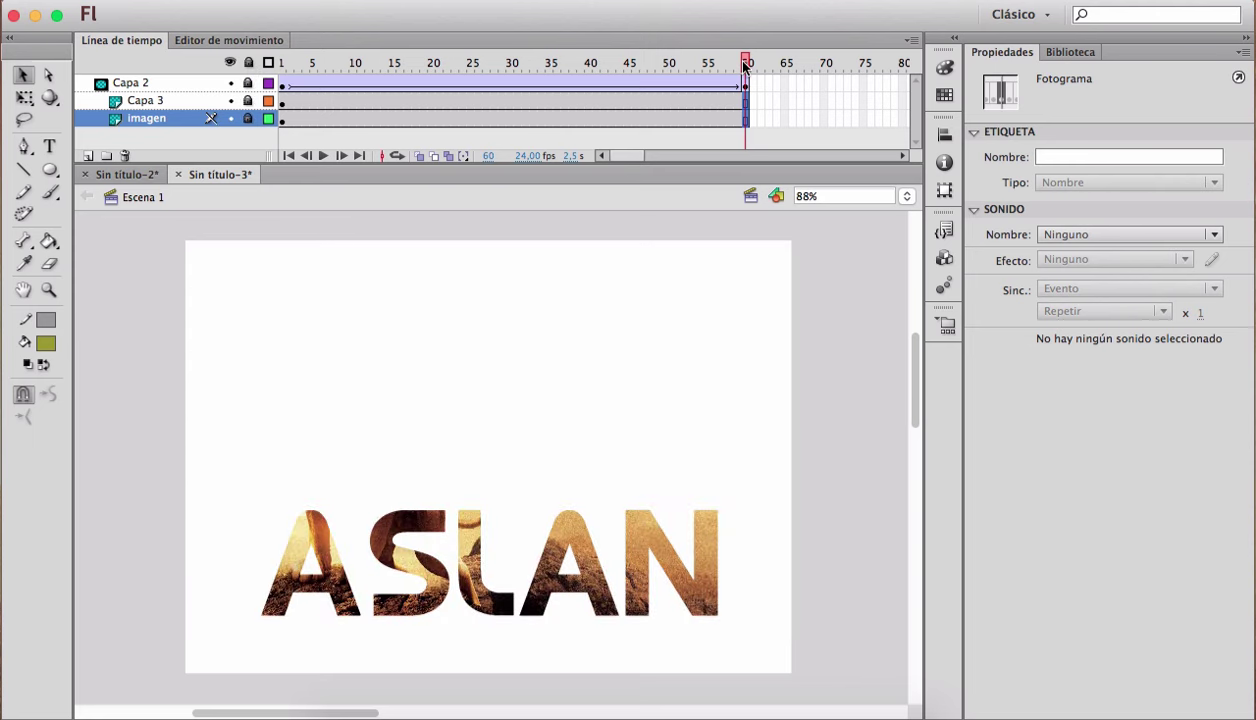
# Step: Scrub the timeline back to frame 1, test the movie to check the moving mask, and close the preview
pyautogui.moveTo(745, 66); pyautogui.dragTo(273, 47)
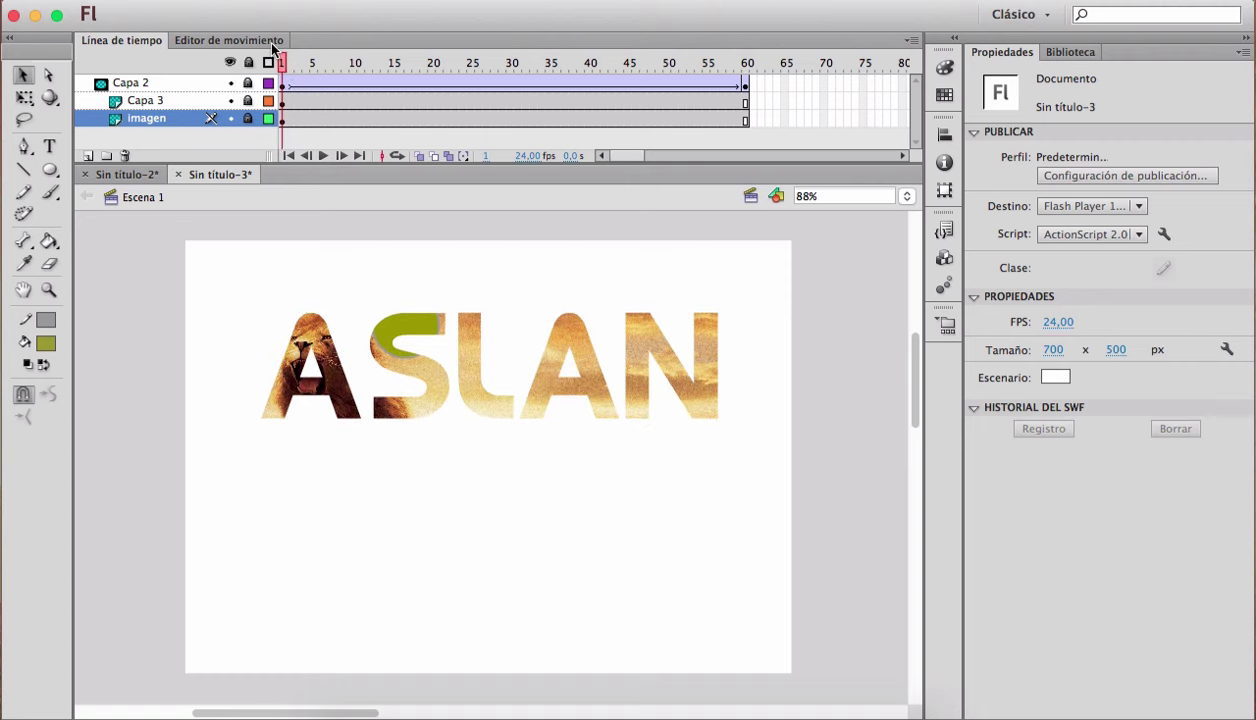
pyautogui.press('super+Return')
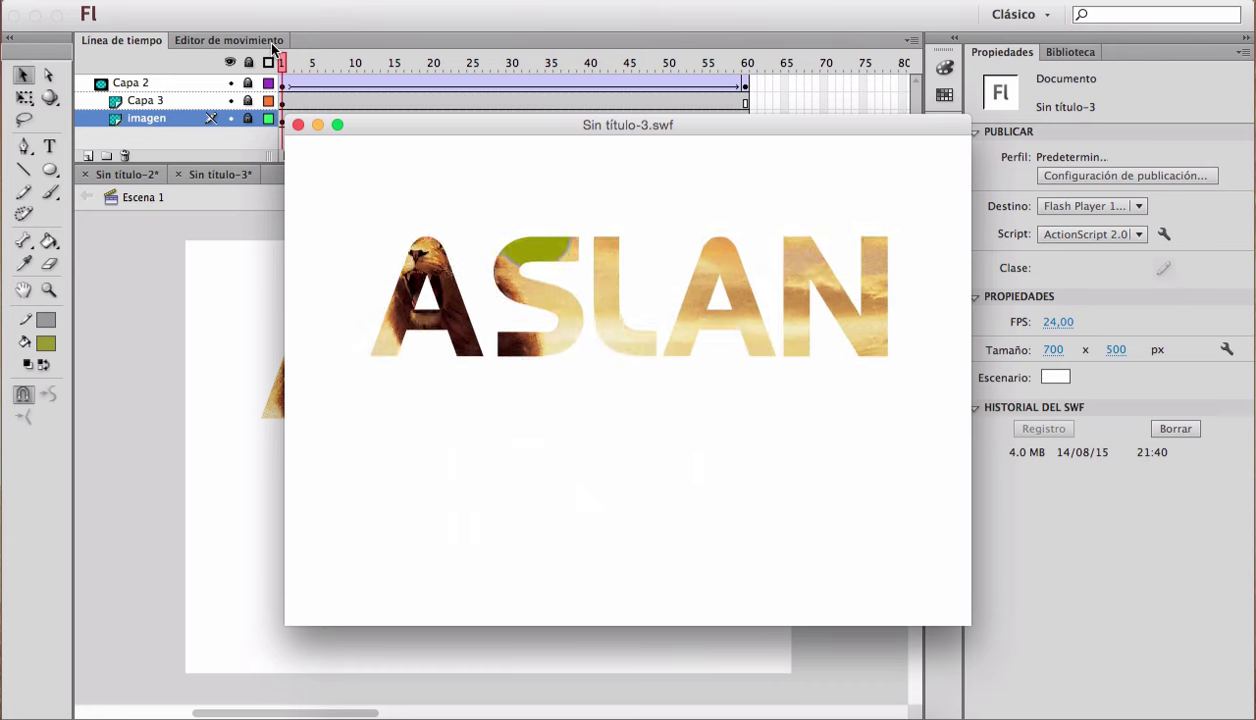
pyautogui.click(298, 125)
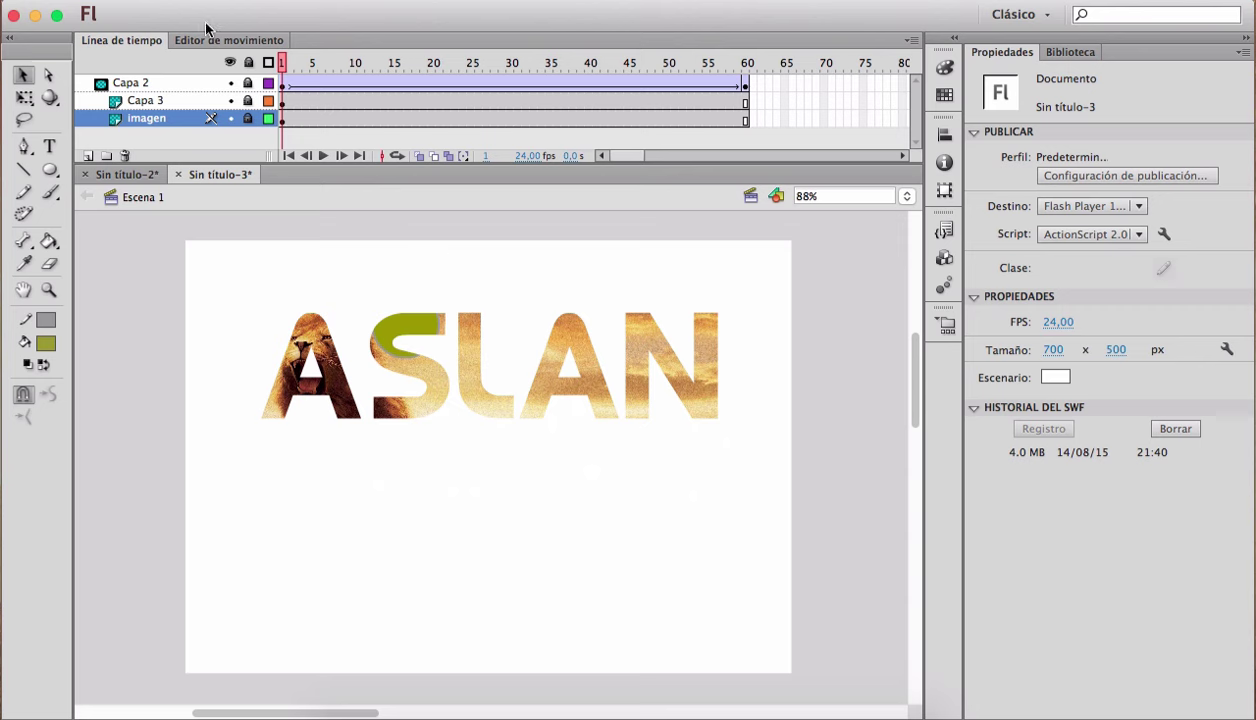
# Step: Create a new 550 x 400 px ActionScript 2.0 document
pyautogui.click(140, 0)
pyautogui.click(140, 8)
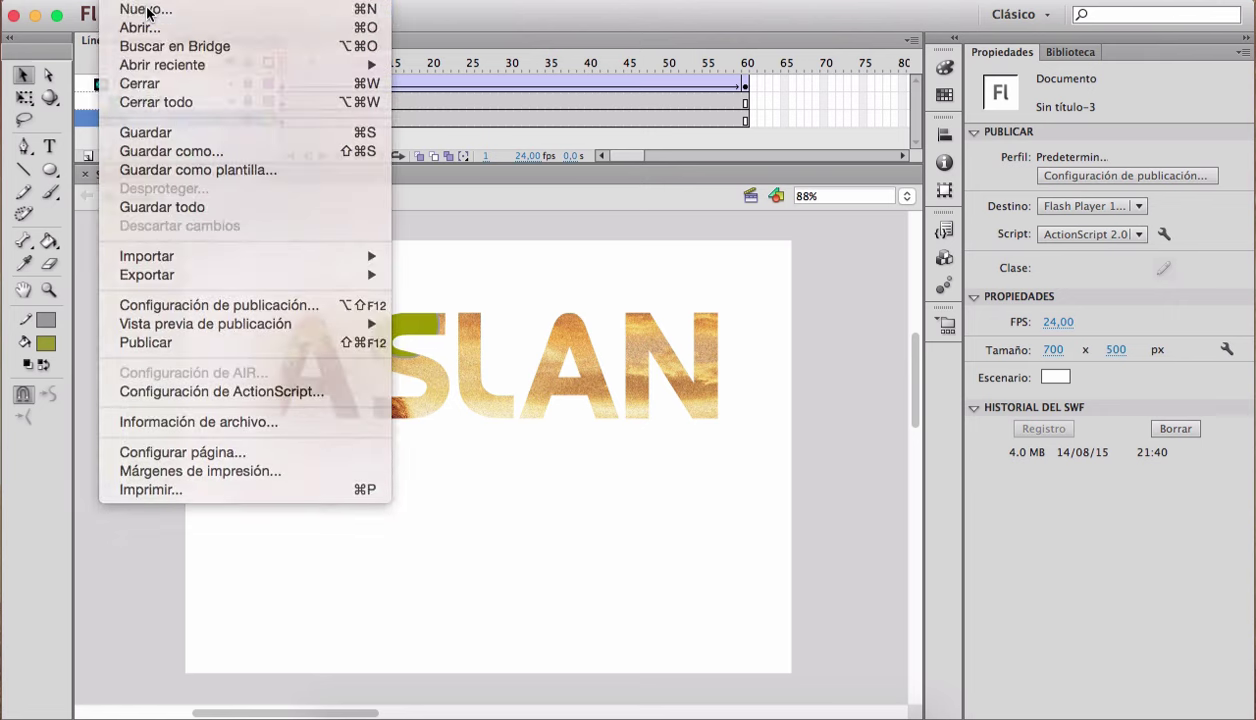
pyautogui.click(1078, 583)
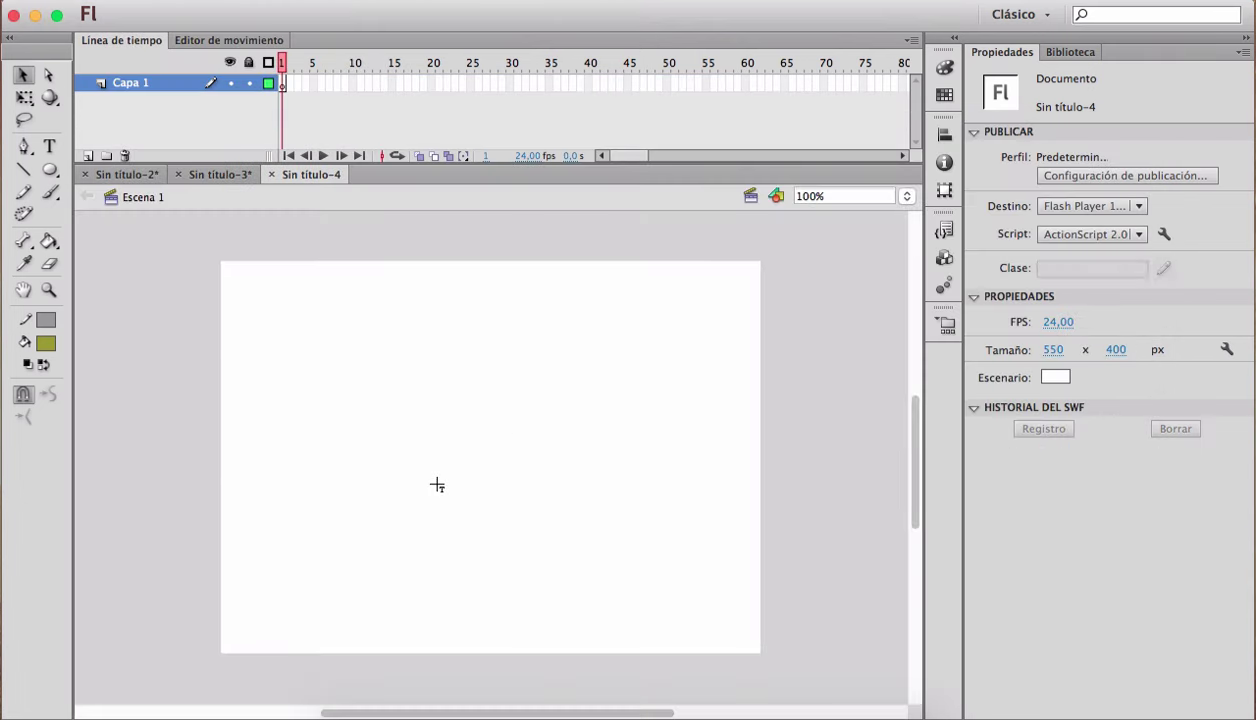
# Step: Add the static text AGUA on the stage and enlarge it to about 570 px wide and 303 px high
pyautogui.press('t')
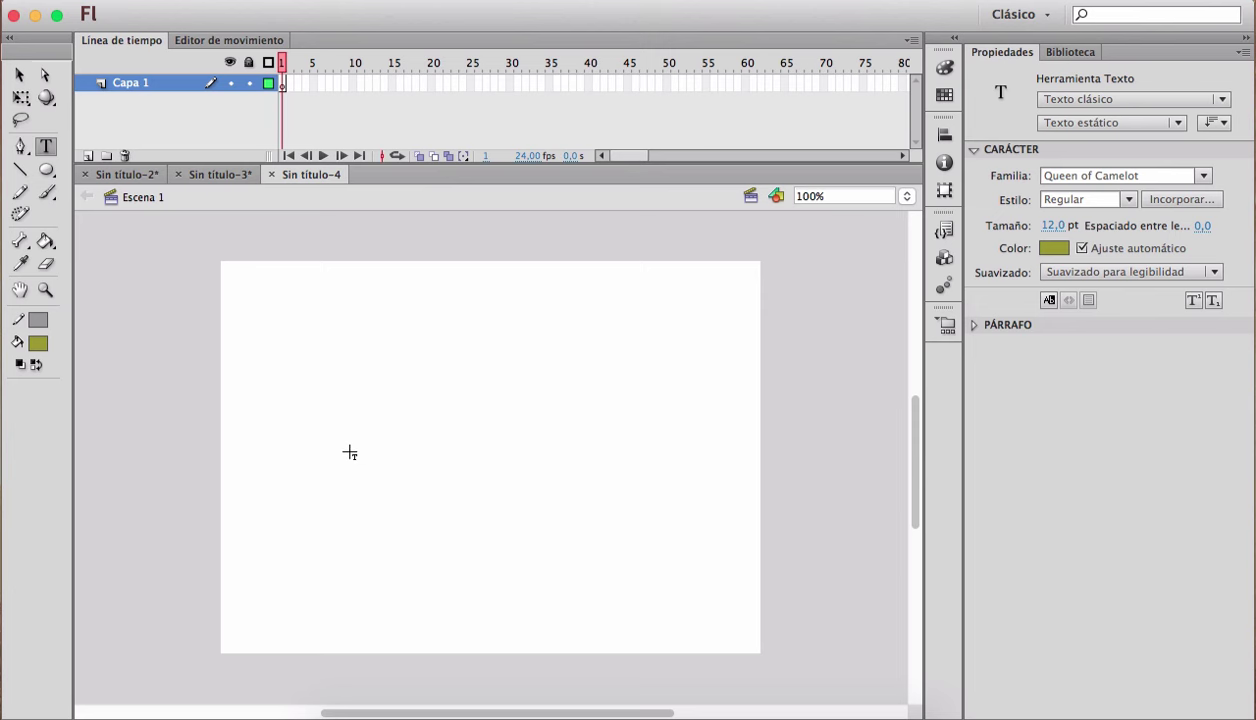
pyautogui.click(350, 443)
pyautogui.write('AGUA')
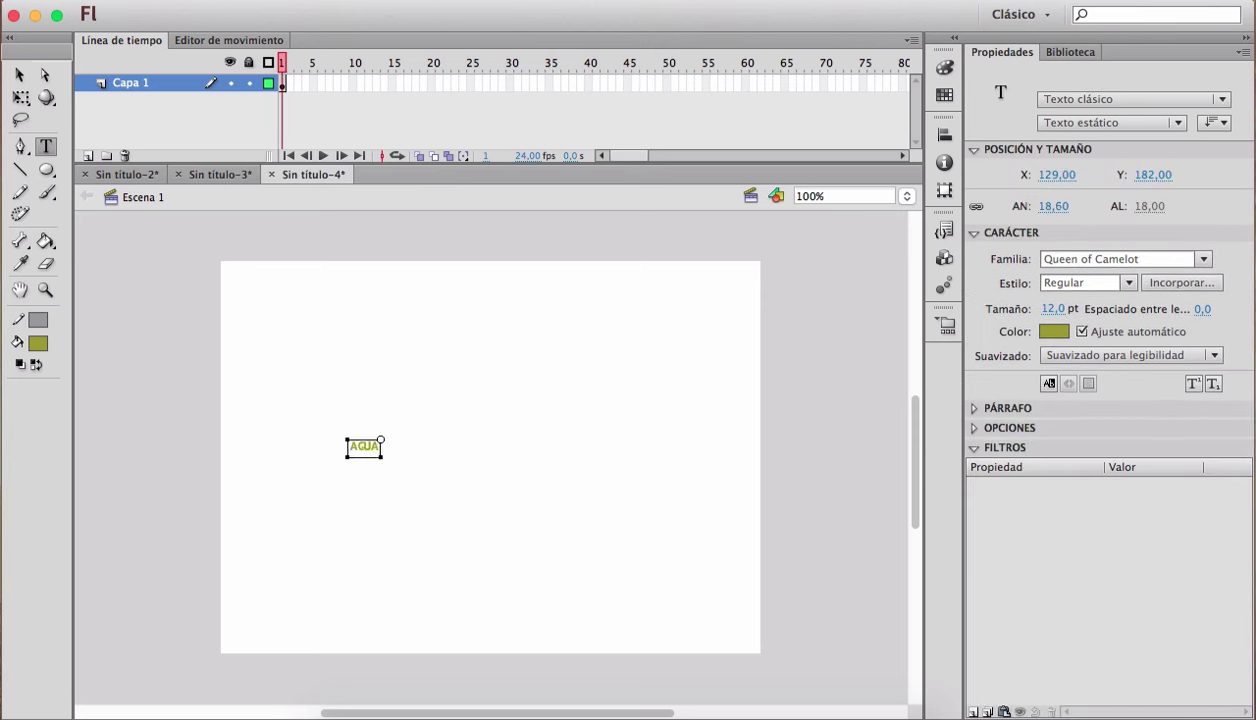
pyautogui.press('Escape')
pyautogui.press('q')
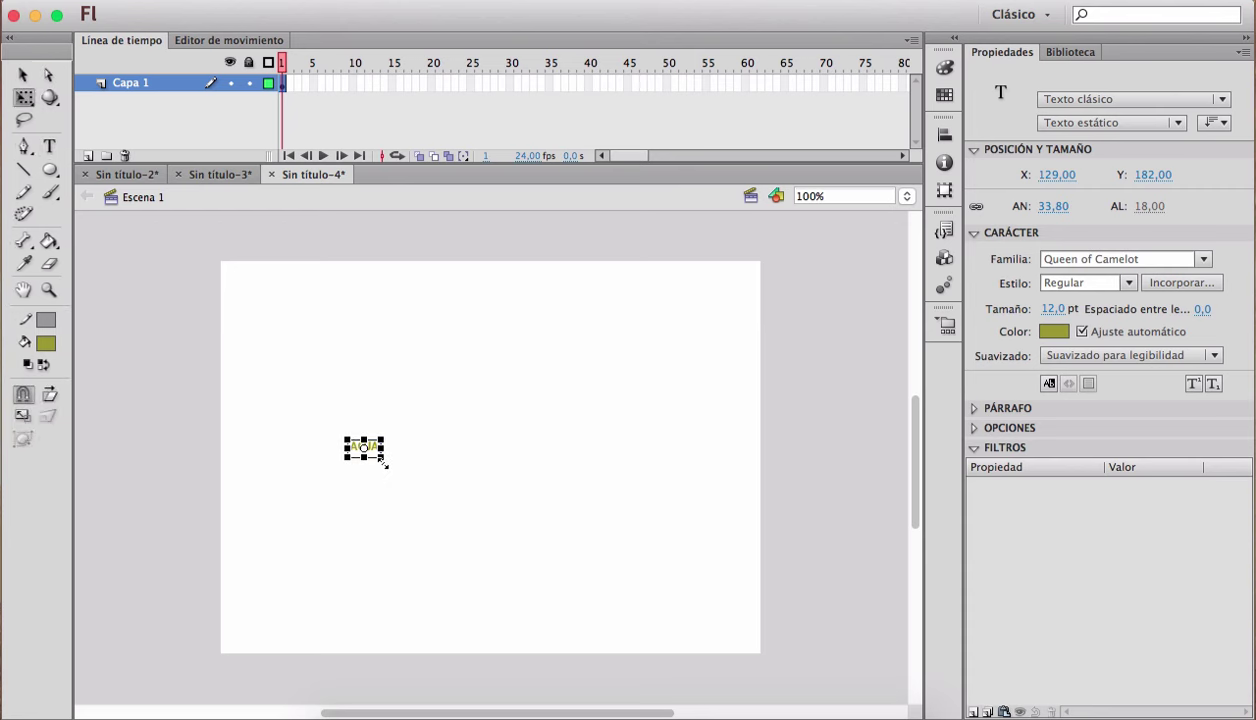
pyautogui.moveTo(383, 461); pyautogui.dragTo(640, 675)
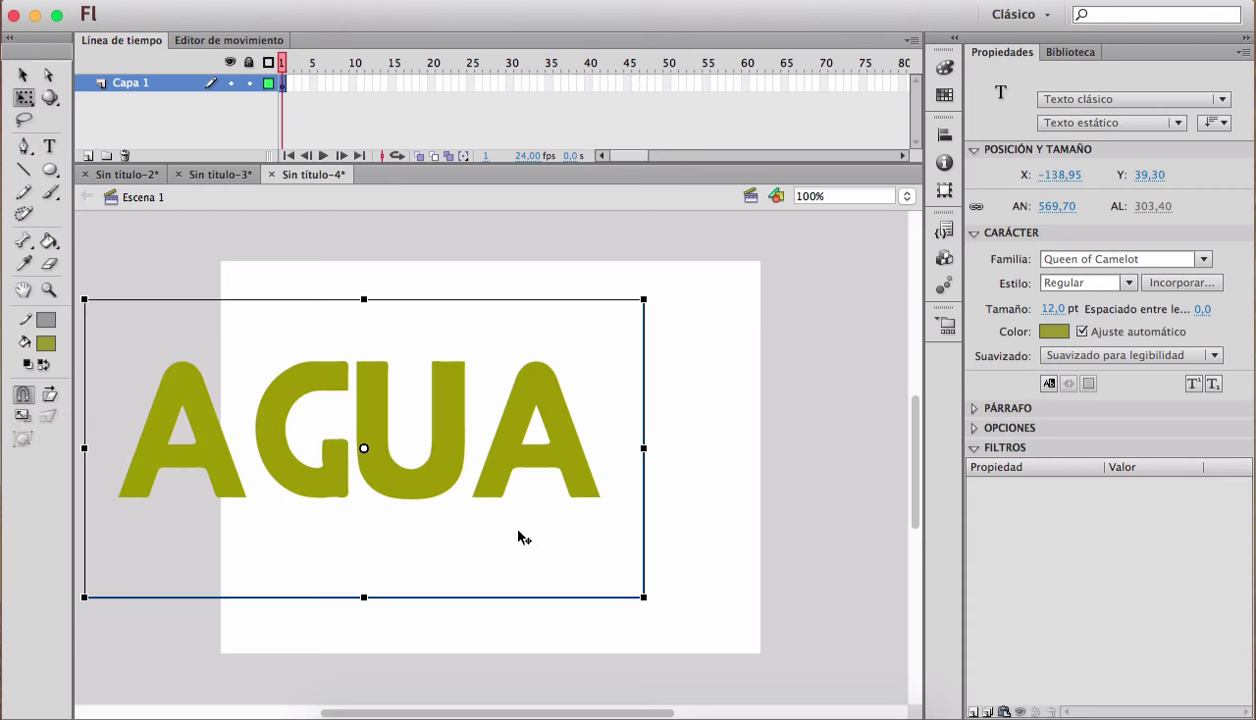
# Step: Move the AGUA text to about X -16, Y 47 so it sits centred across the stage
pyautogui.press('v')
pyautogui.moveTo(529, 489); pyautogui.dragTo(611, 481)
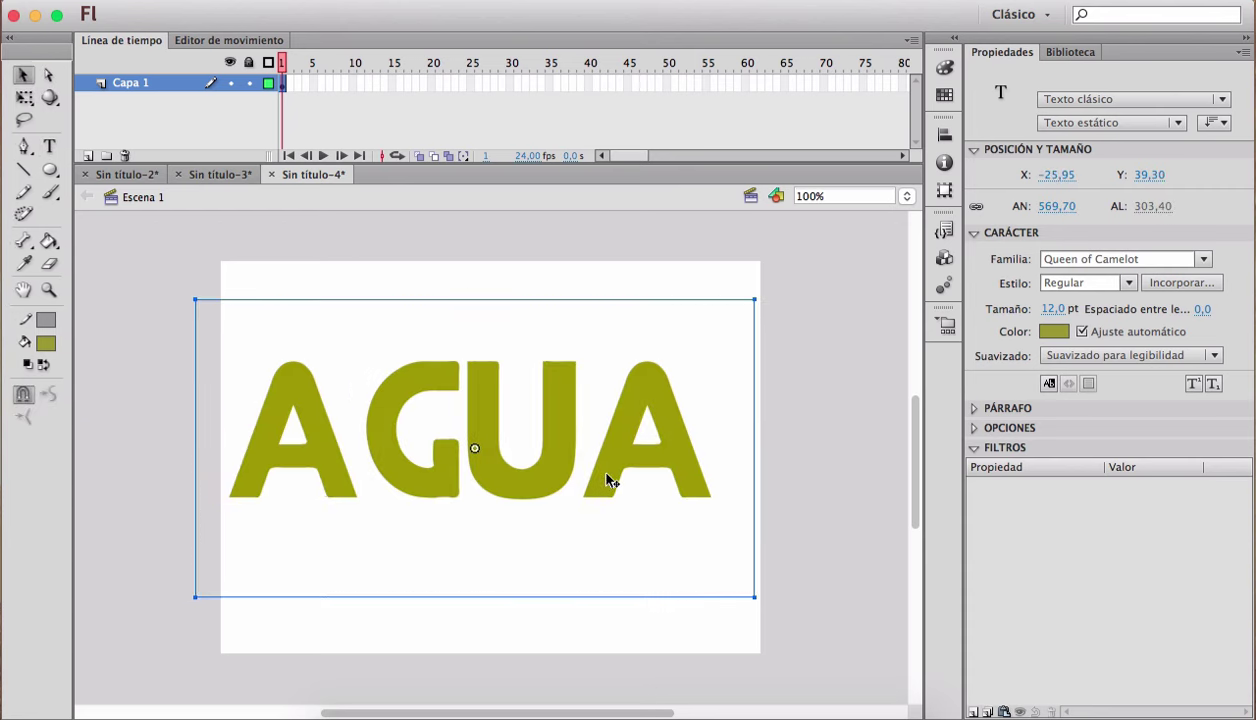
pyautogui.press('Right')
pyautogui.press('Right')
pyautogui.press('Right')
pyautogui.press('Right')
pyautogui.press('Right')
pyautogui.press('Right')
pyautogui.press('Right')
pyautogui.press('Right')
pyautogui.press('Right')
pyautogui.press('Down')
pyautogui.press('Down')
pyautogui.press('Down')
pyautogui.press('Down')
pyautogui.press('Down')
pyautogui.press('Down')
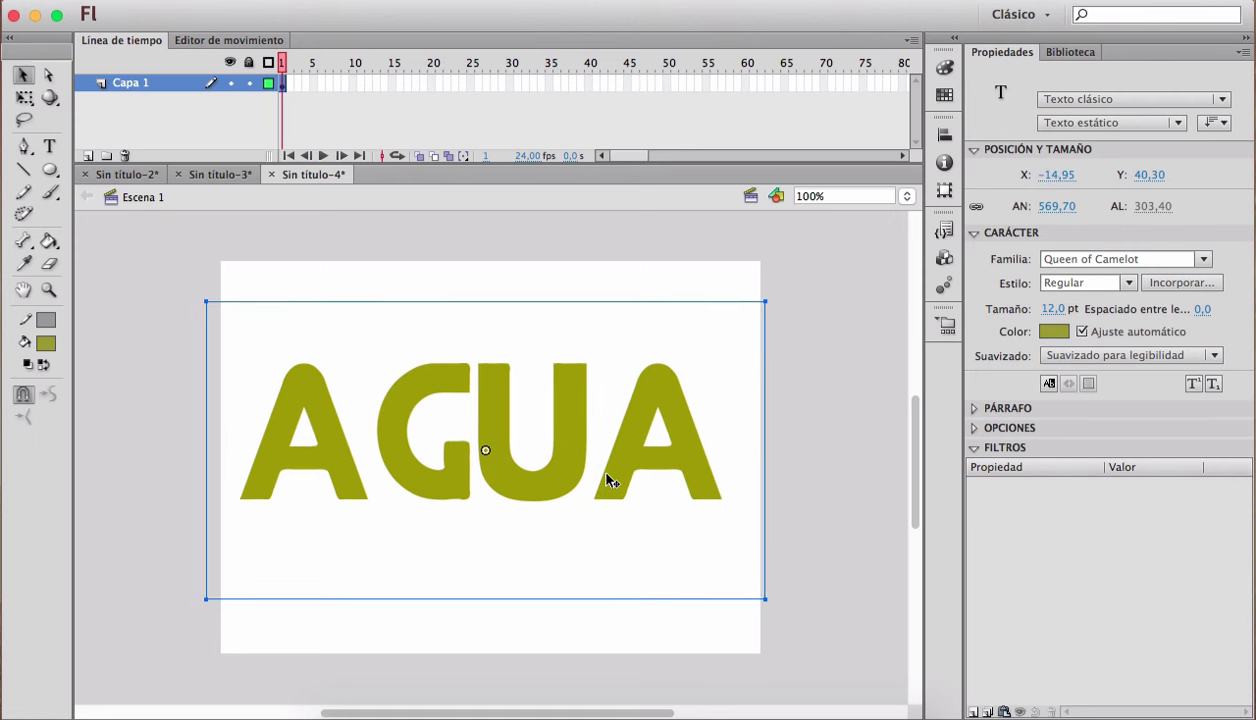
pyautogui.press('Down')
pyautogui.press('Down')
pyautogui.press('Down')
pyautogui.press('Down')
pyautogui.press('Down')
pyautogui.press('Down')
pyautogui.press('Down')
pyautogui.press('Left')
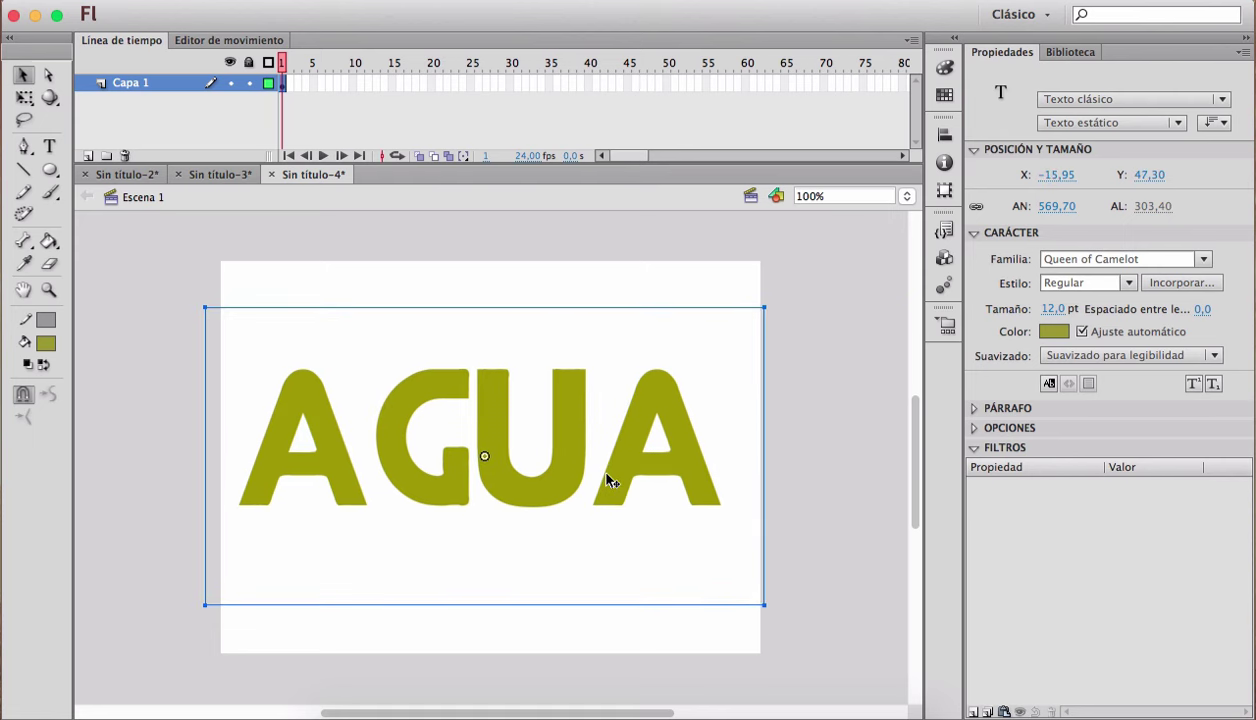
# Step: Break the AGUA text apart twice into plain shapes and move them down to about Y 122
pyautogui.press('super+b')
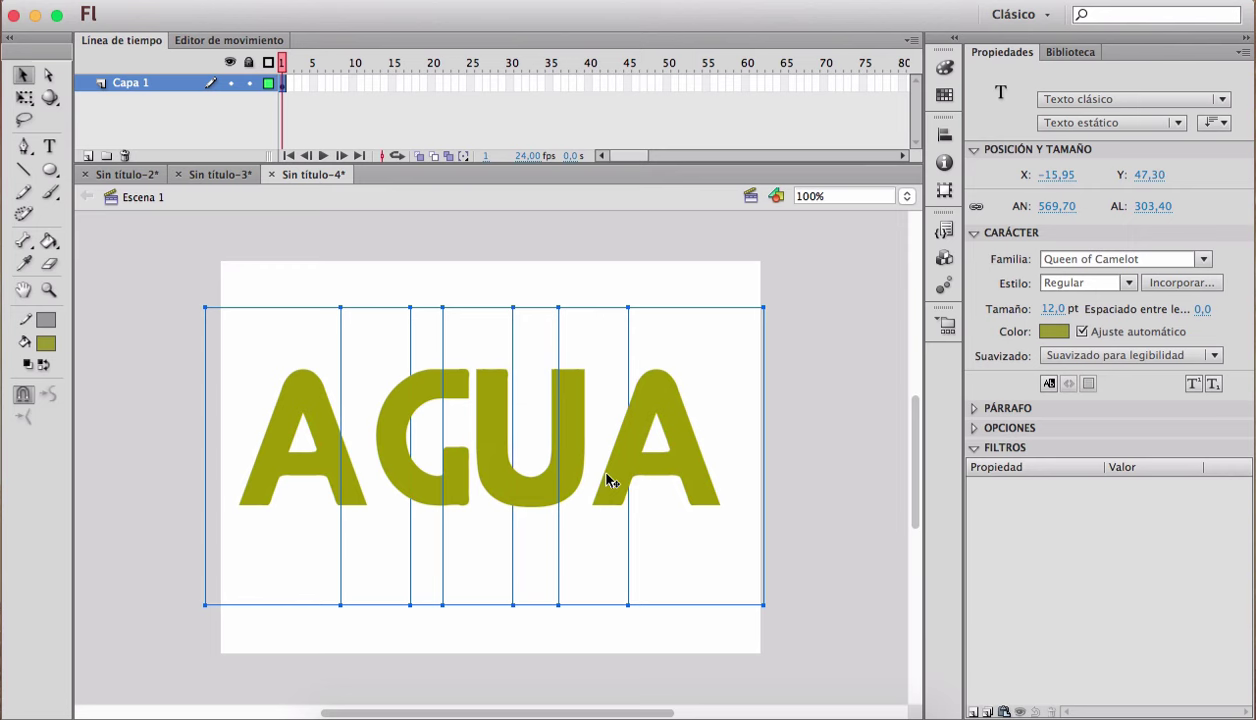
pyautogui.press('super+b')
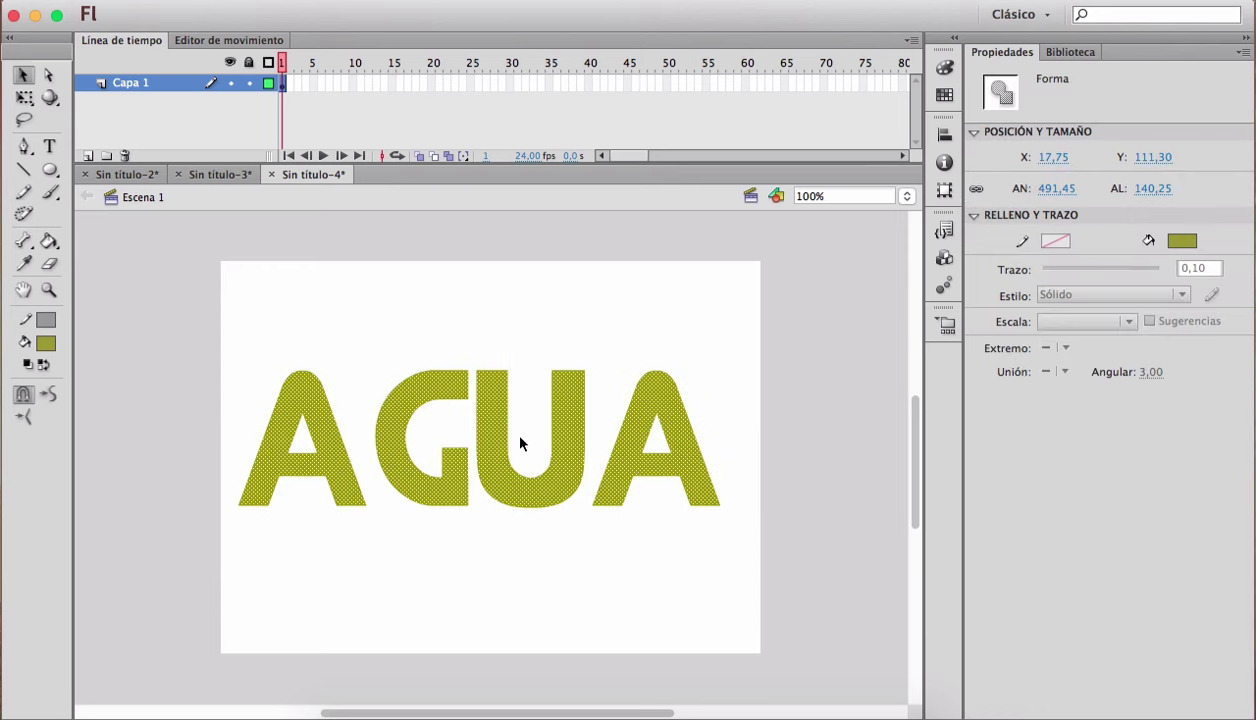
pyautogui.moveTo(490, 435); pyautogui.dragTo(495, 446)
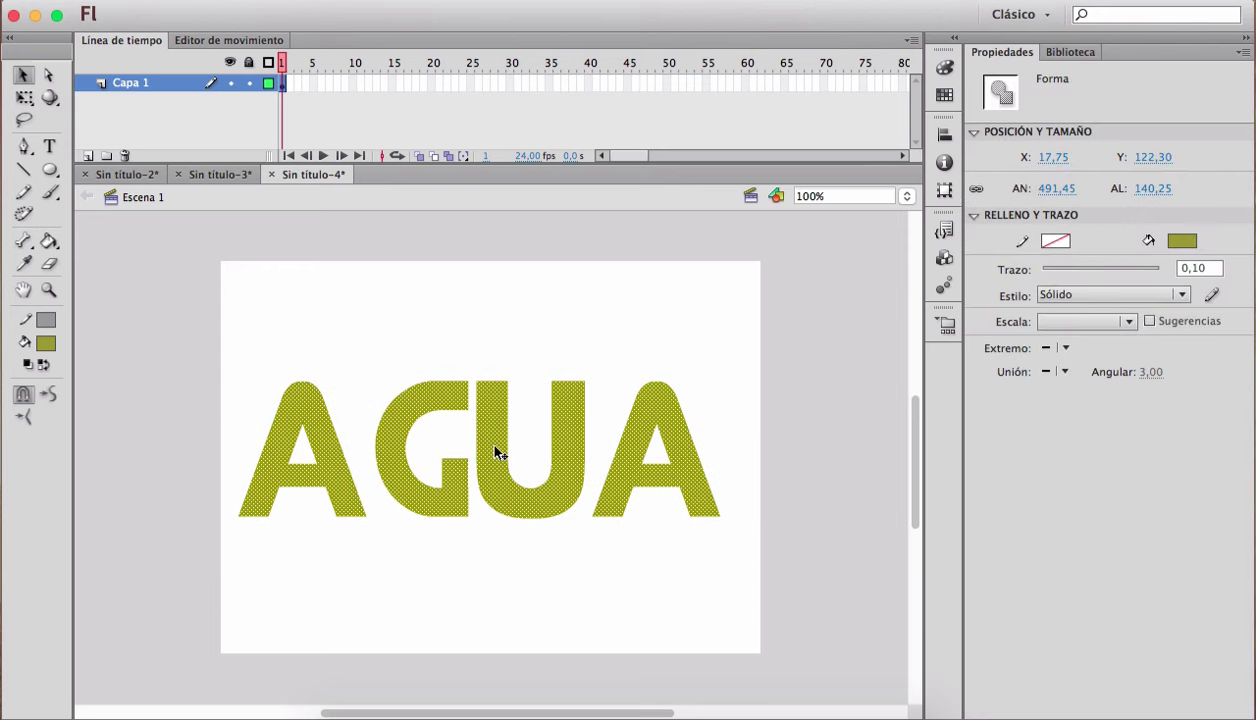
# Step: Rename the lettering's layer, Capa 1, as "masc. agua"
pyautogui.click(128, 85)
pyautogui.doubleClick(128, 84)
pyautogui.write('mas')
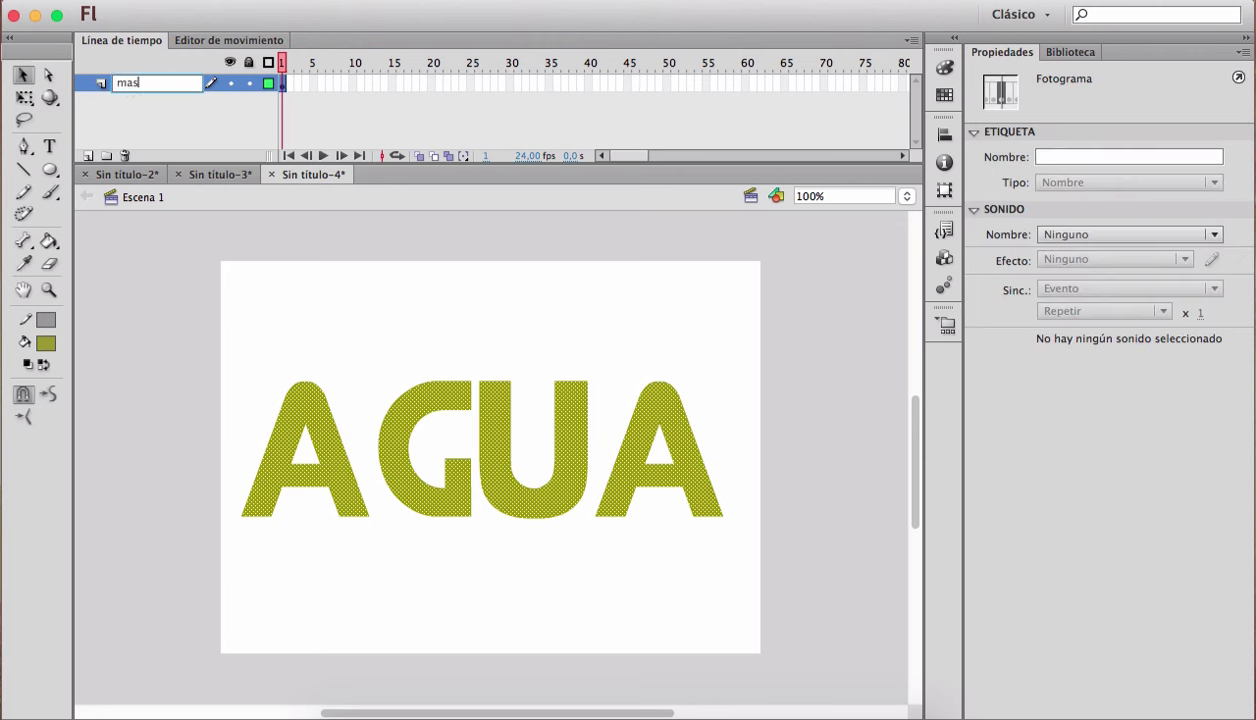
pyautogui.write('c. agua')
pyautogui.press('Return')
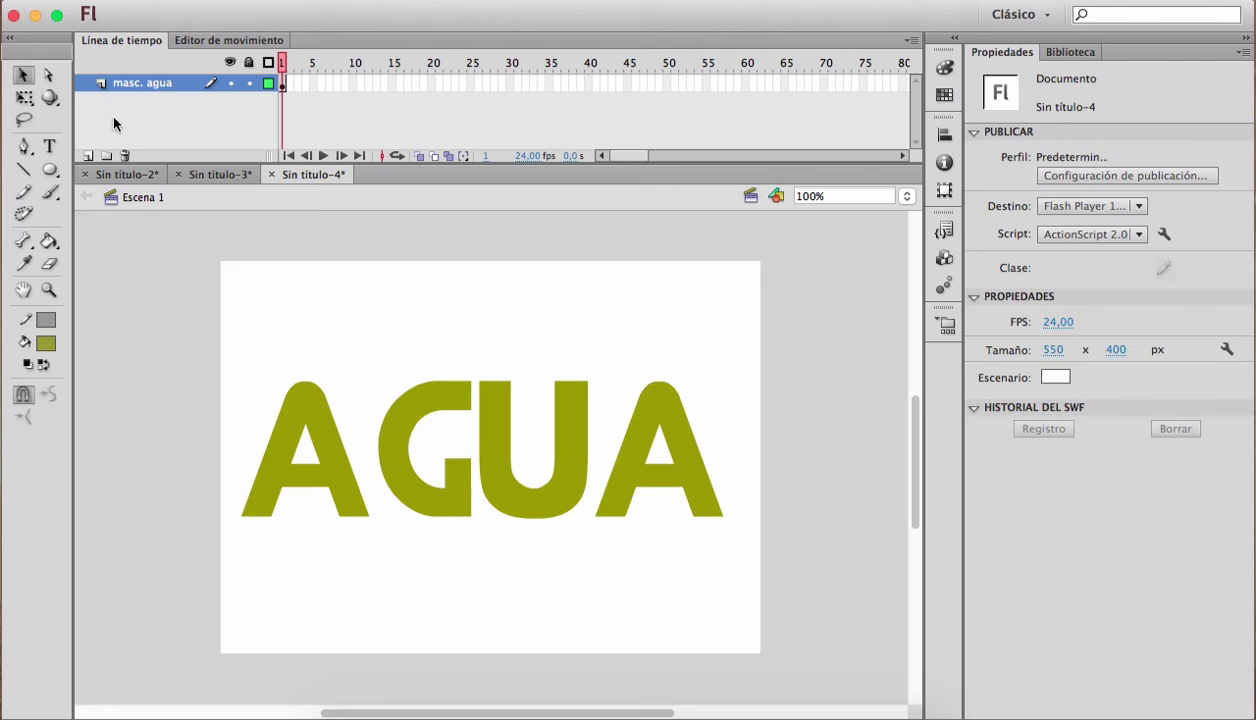
# Step: Add a new layer and place it below the masc. agua layer
pyautogui.click(89, 155)
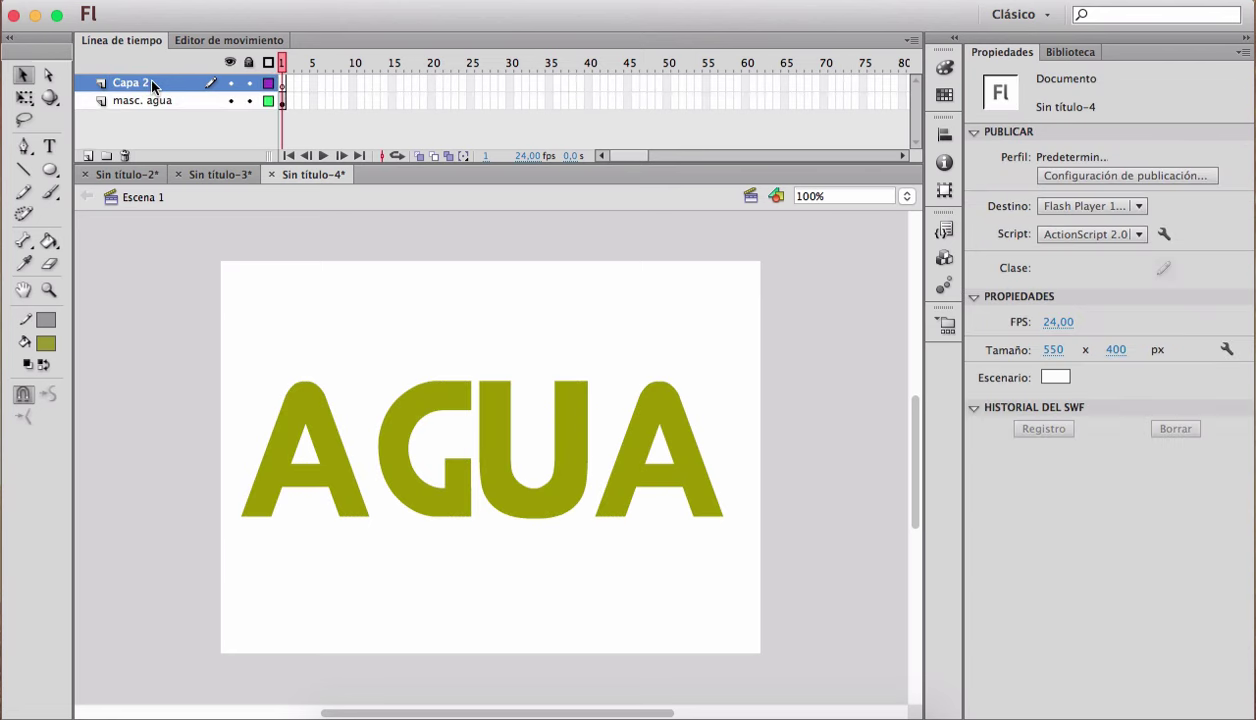
pyautogui.moveTo(152, 88); pyautogui.dragTo(146, 108)
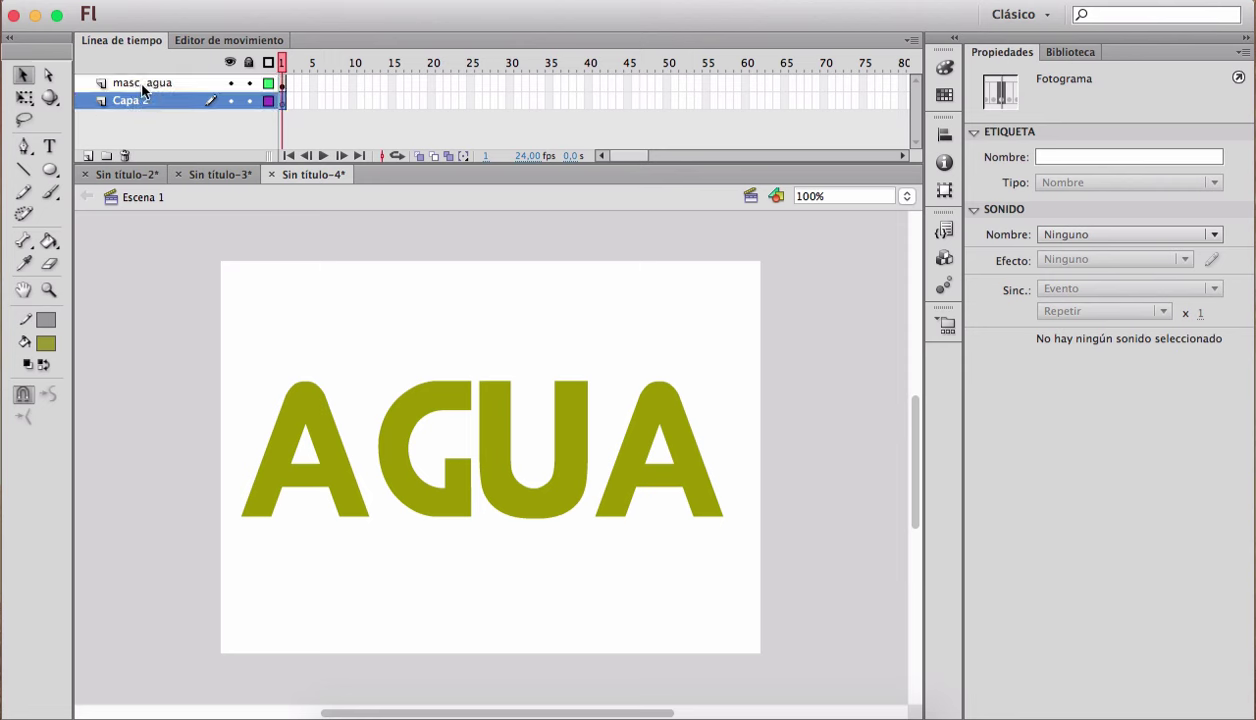
pyautogui.click(152, 86)
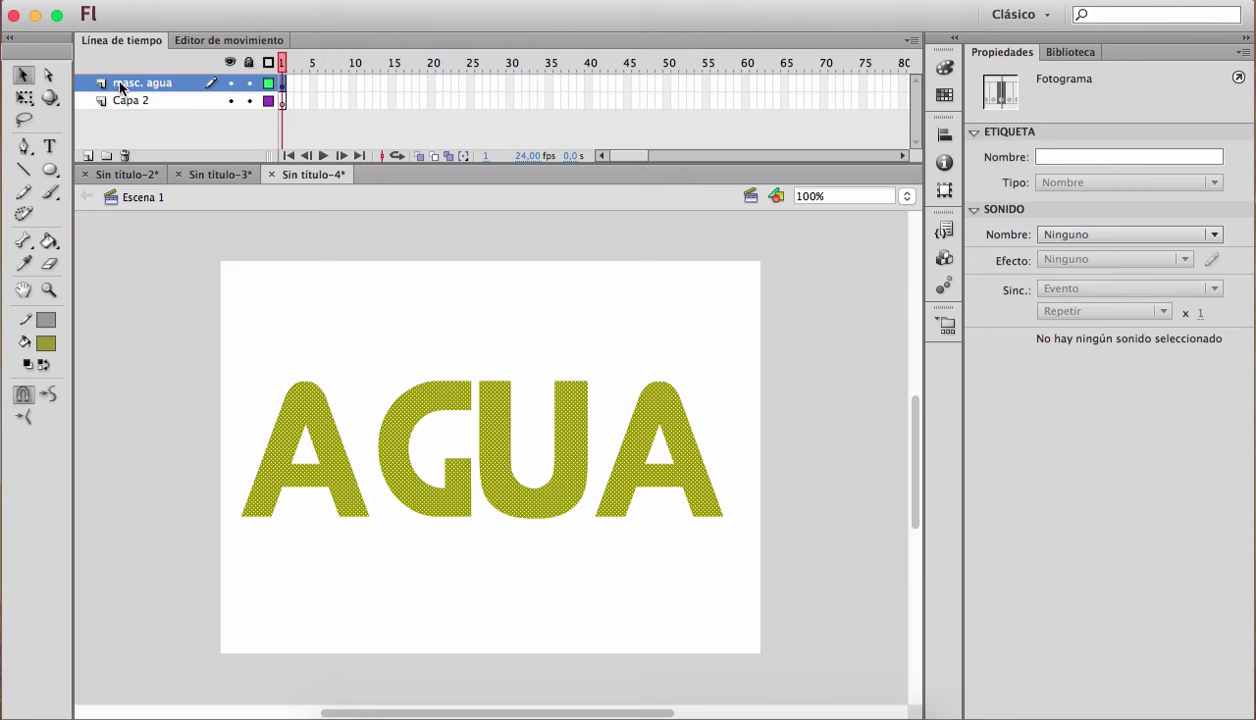
# Step: On Capa 2, draw a blue rectangle without stroke, about 533 x 103 px, just beneath the AGUA lettering
pyautogui.click(160, 99)
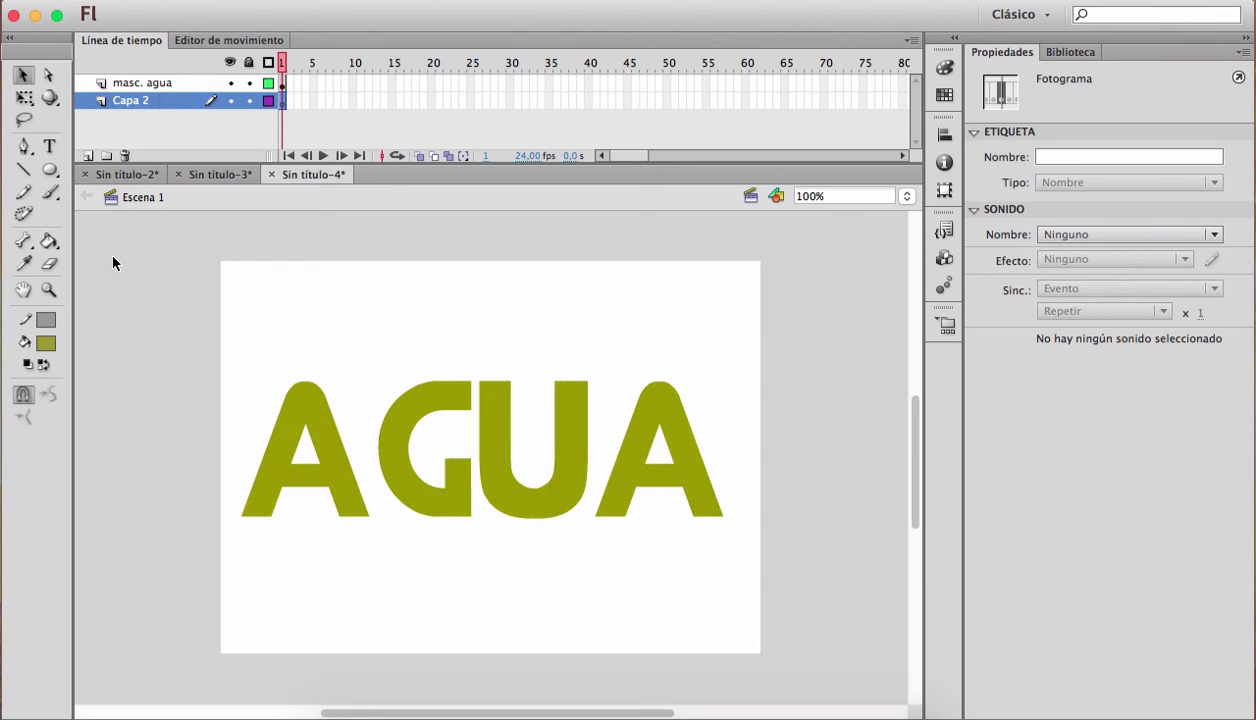
pyautogui.click(48, 172)
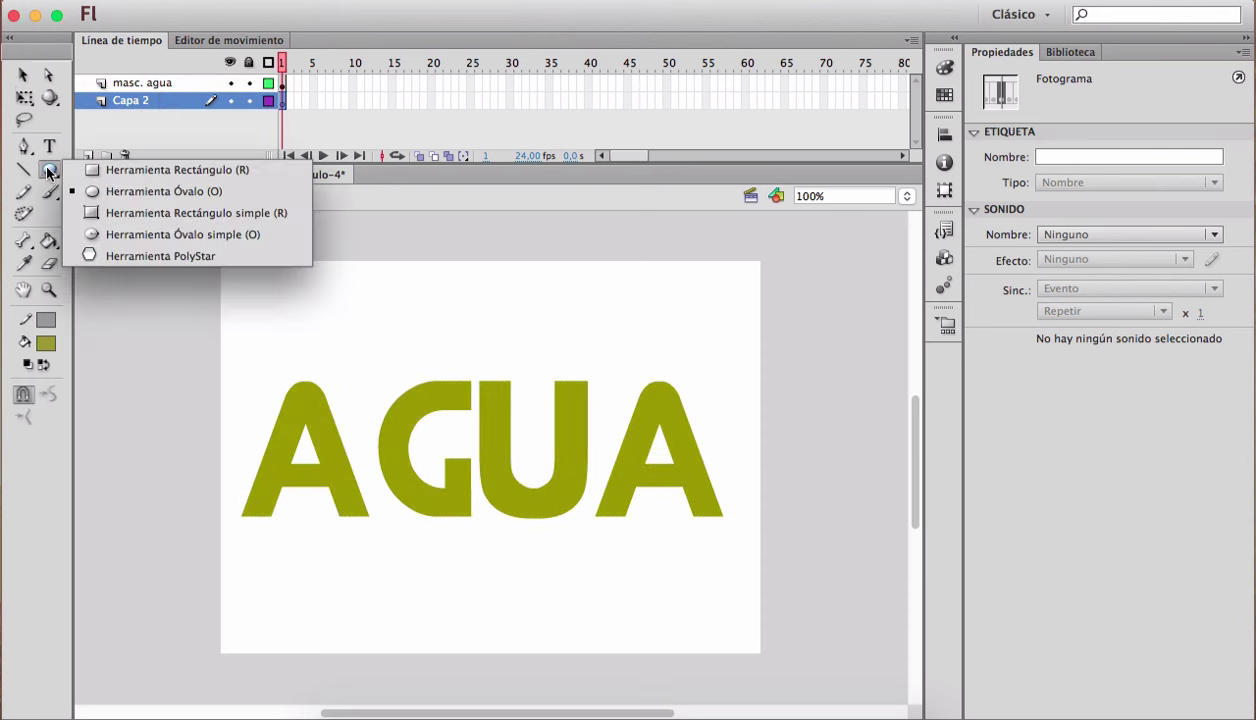
pyautogui.click(98, 170)
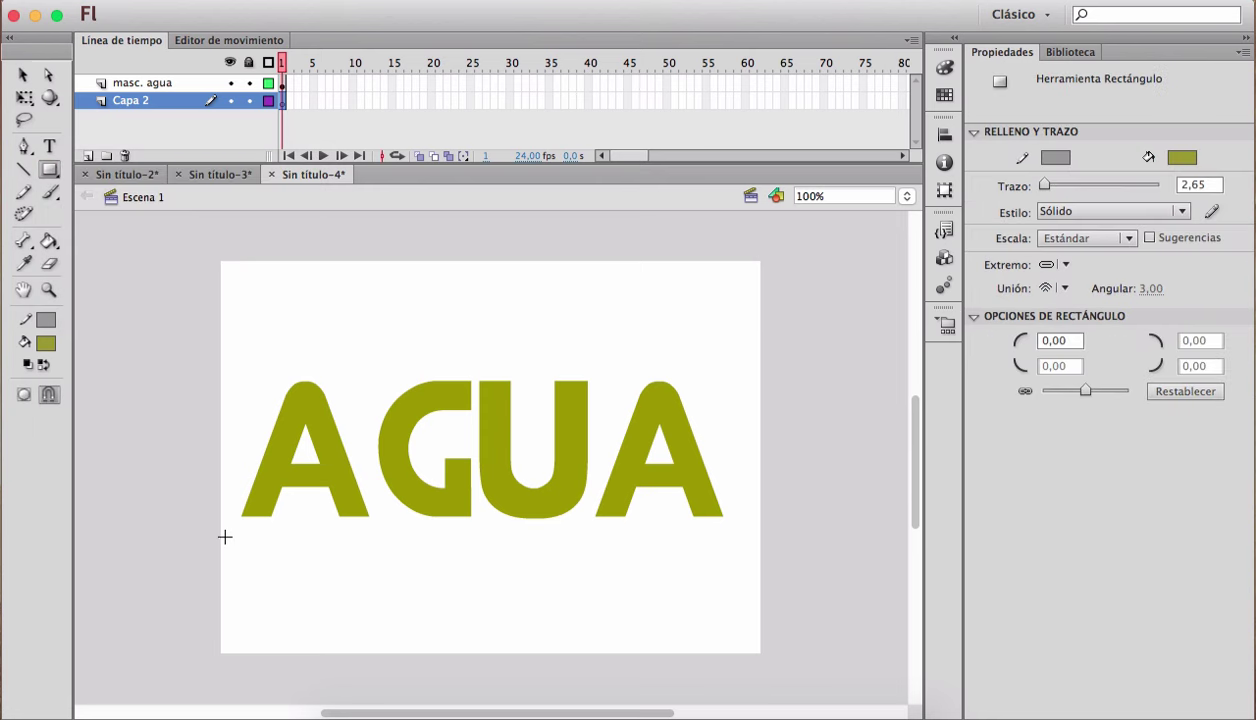
pyautogui.click(46, 343)
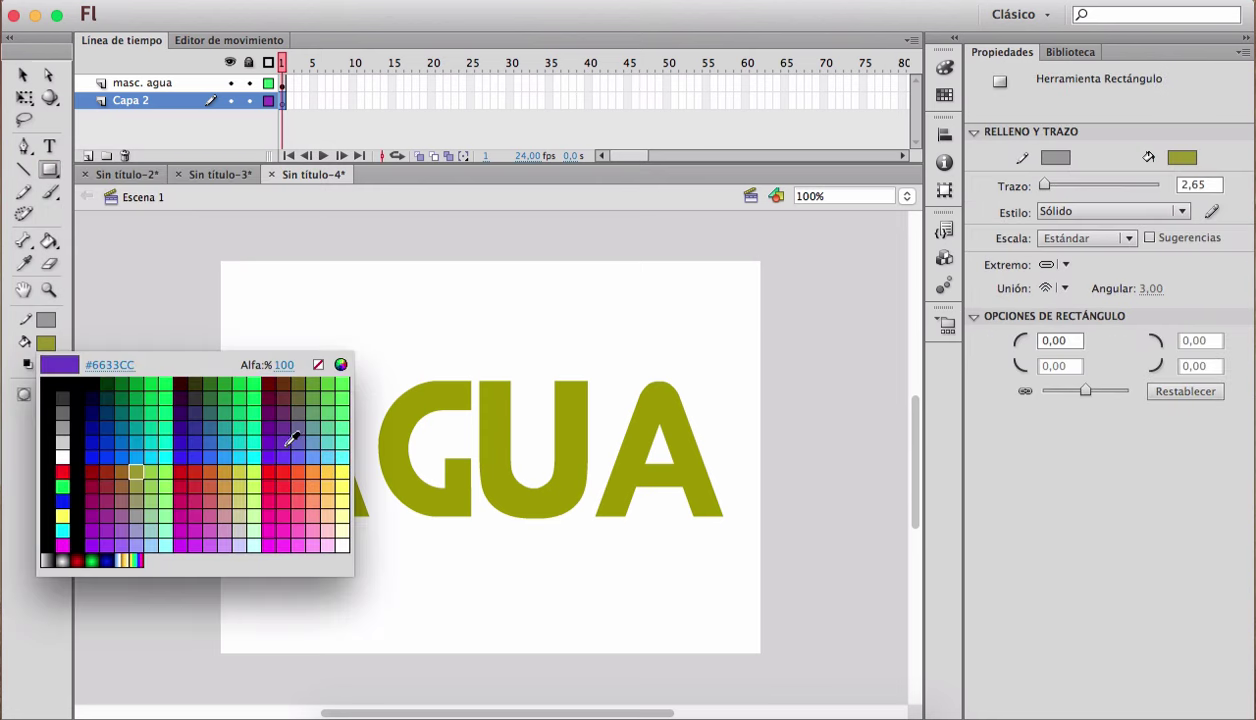
pyautogui.click(234, 438)
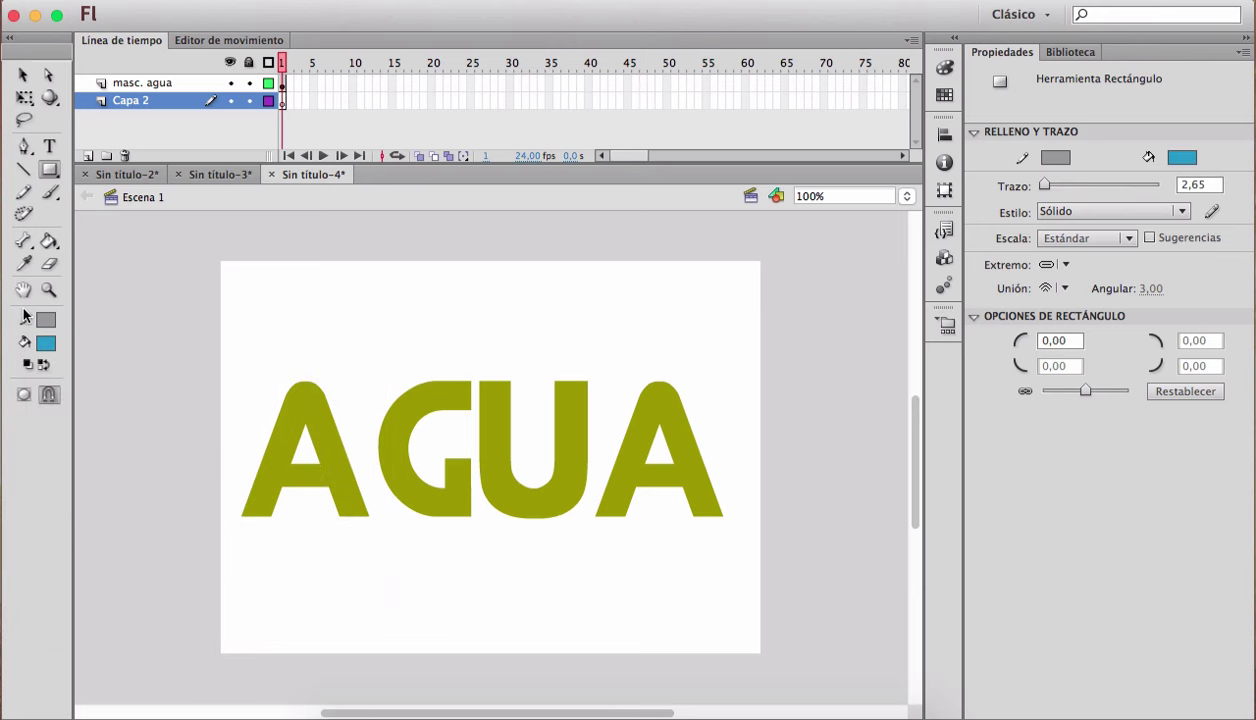
pyautogui.click(44, 320)
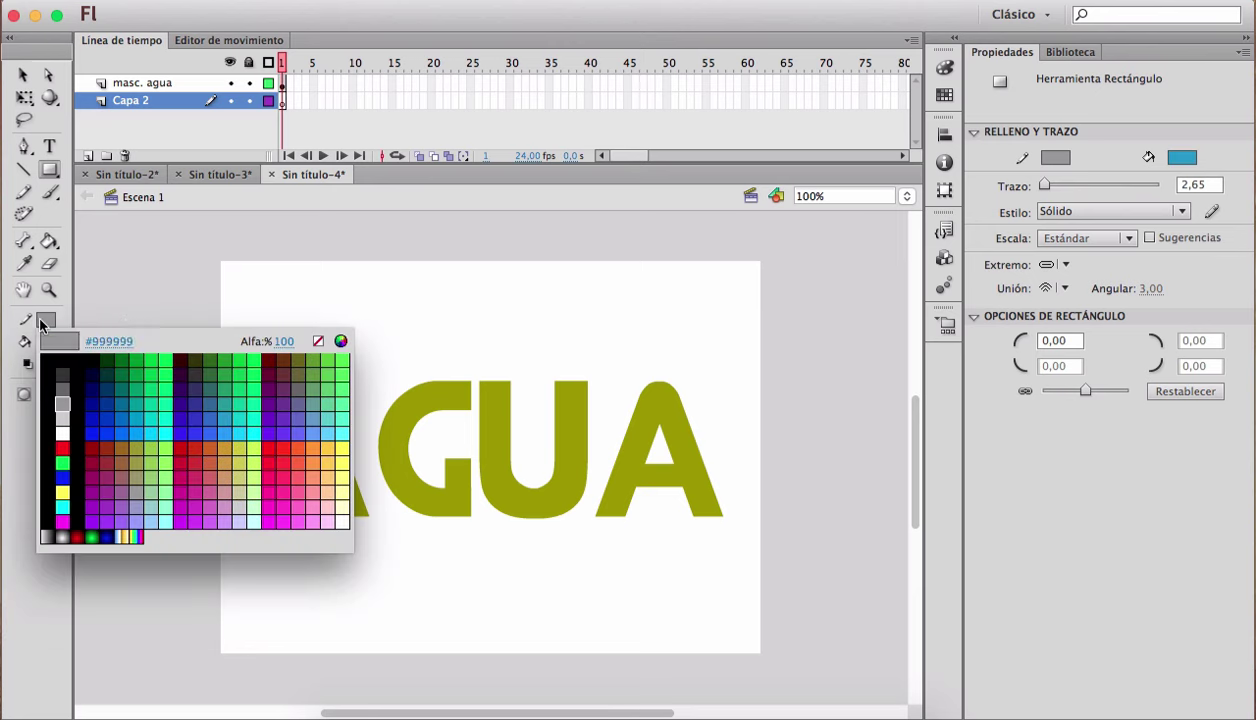
pyautogui.click(318, 341)
pyautogui.moveTo(227, 535); pyautogui.dragTo(749, 635)
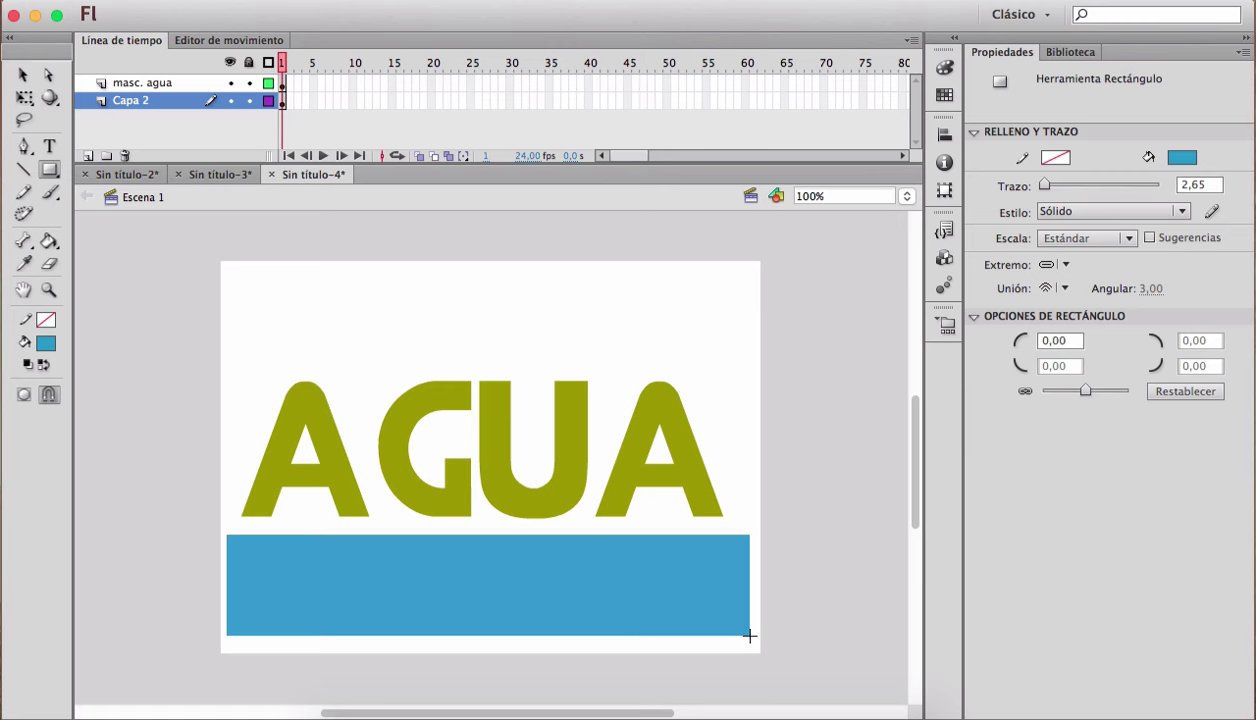
# Step: Shrink the blue rectangle from its lower edge to a strip about 18 px high and deselect it
pyautogui.press('v')
pyautogui.click(597, 580)
pyautogui.scroll(-2, 524, 634)
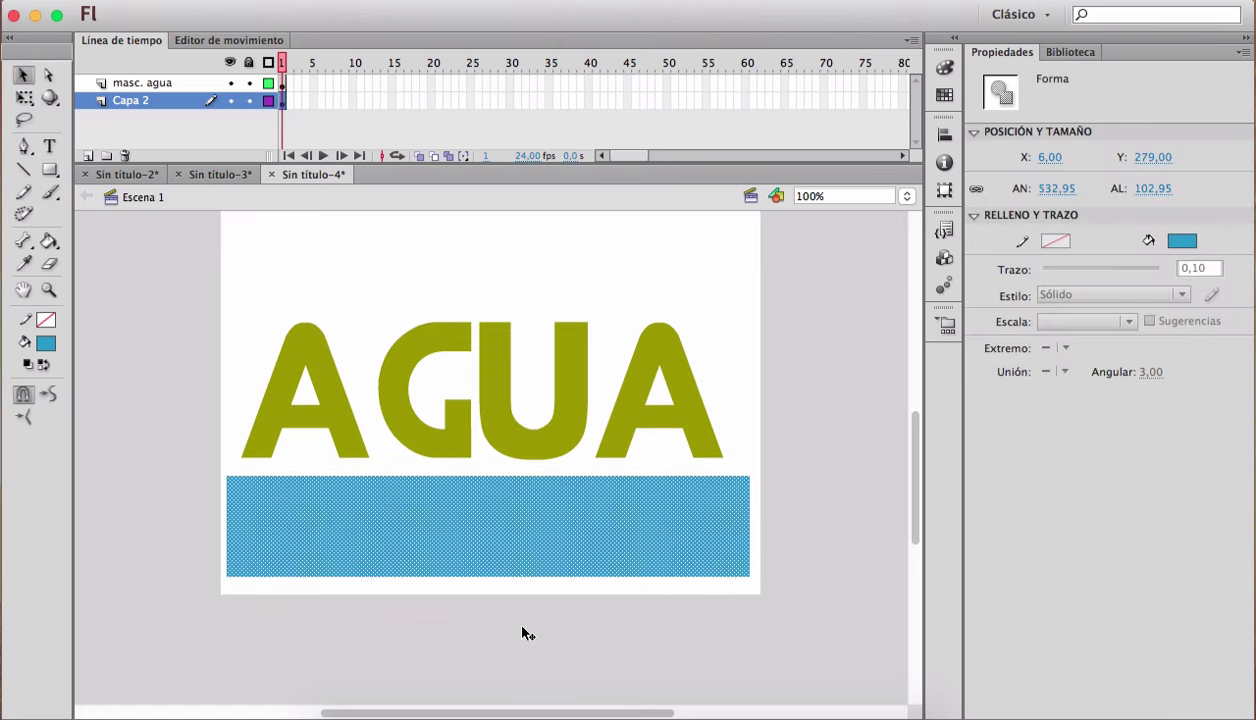
pyautogui.scroll(2, 543, 561)
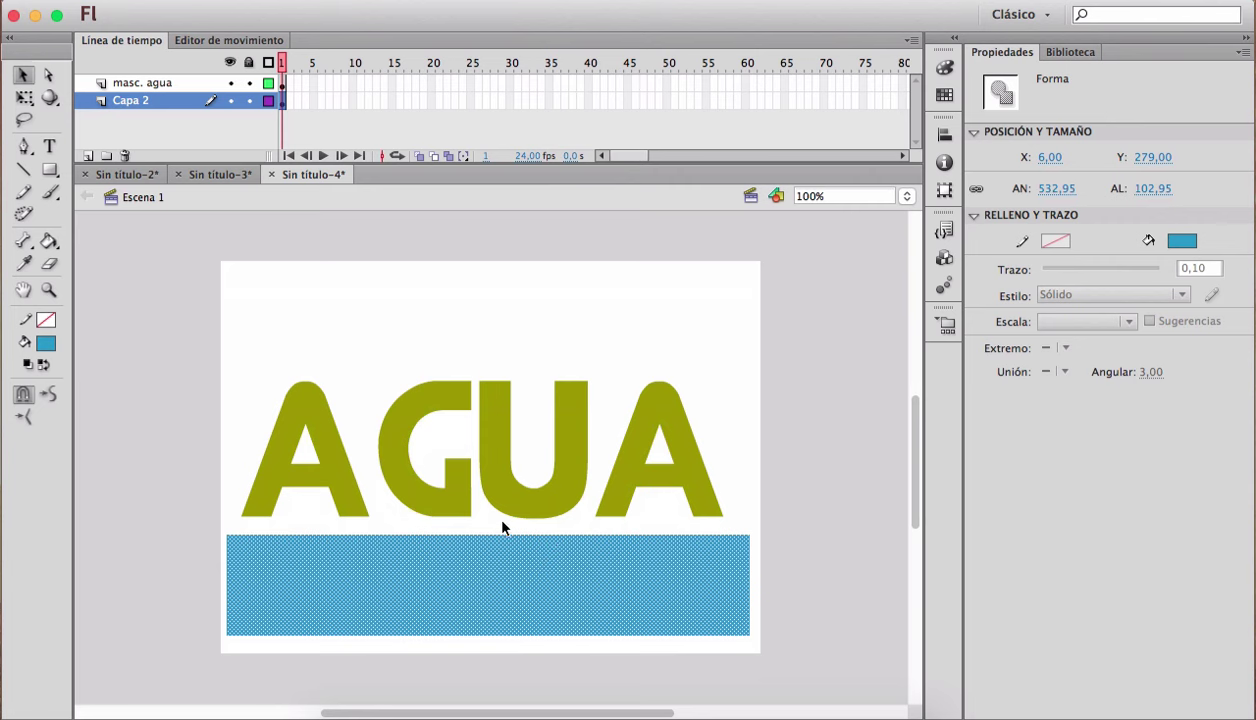
pyautogui.press('q')
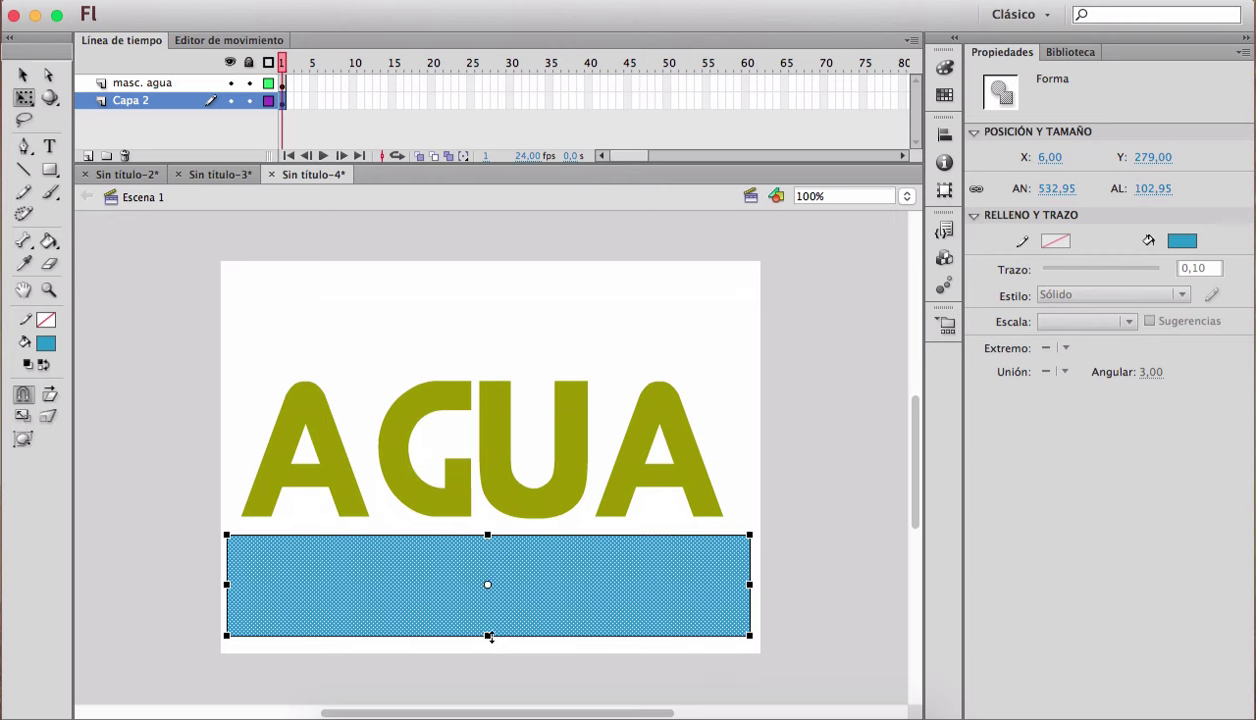
pyautogui.moveTo(489, 636); pyautogui.dragTo(513, 552)
pyautogui.press('v')
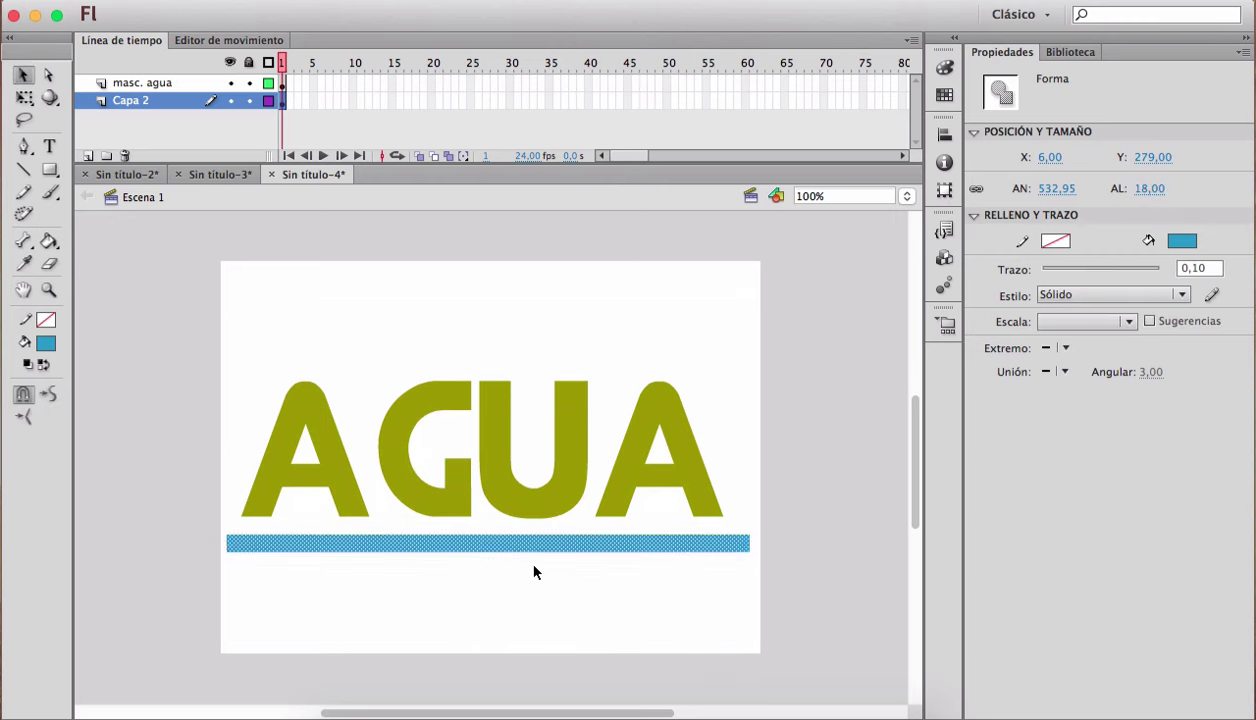
pyautogui.click(534, 566)
pyautogui.click(545, 546)
pyautogui.click(488, 596)
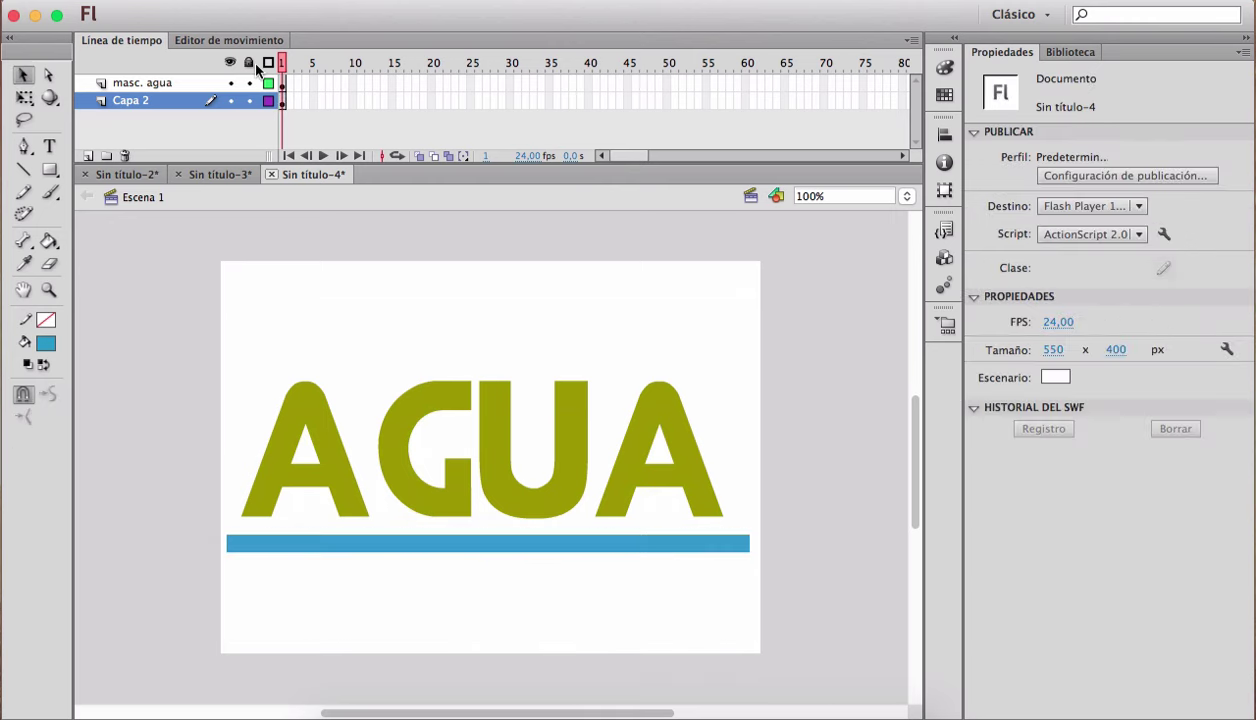
# Step: Rename the blue strip's layer, Capa 2, as "líquido"
pyautogui.doubleClick(134, 101)
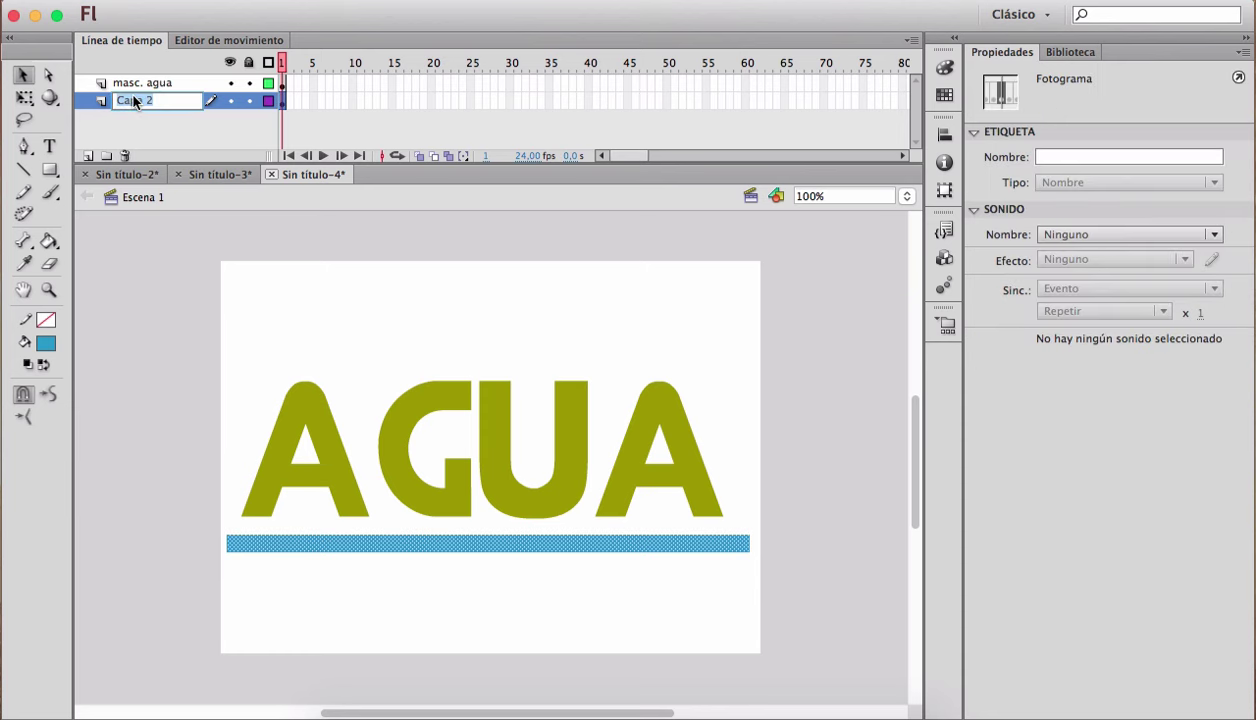
pyautogui.press('BackSpace')
pyautogui.write('líquido')
pyautogui.click(193, 191)
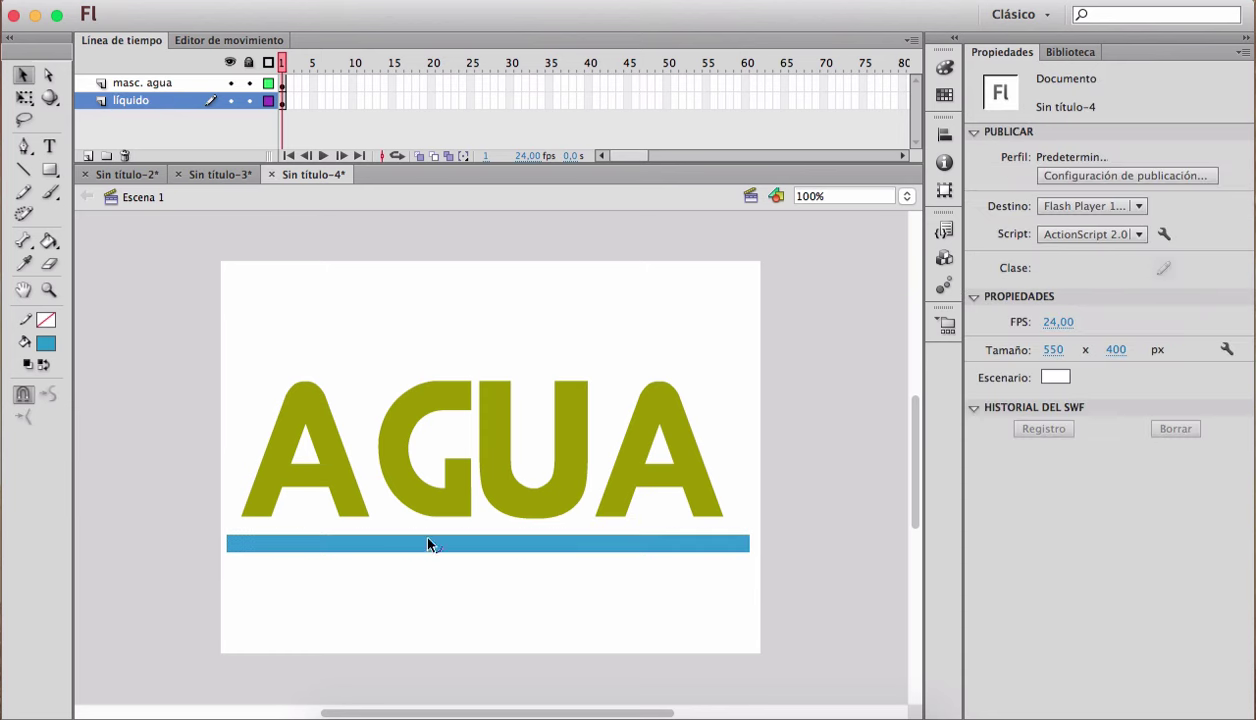
# Step: Duplicate the masc. agua layer
pyautogui.click(478, 549)
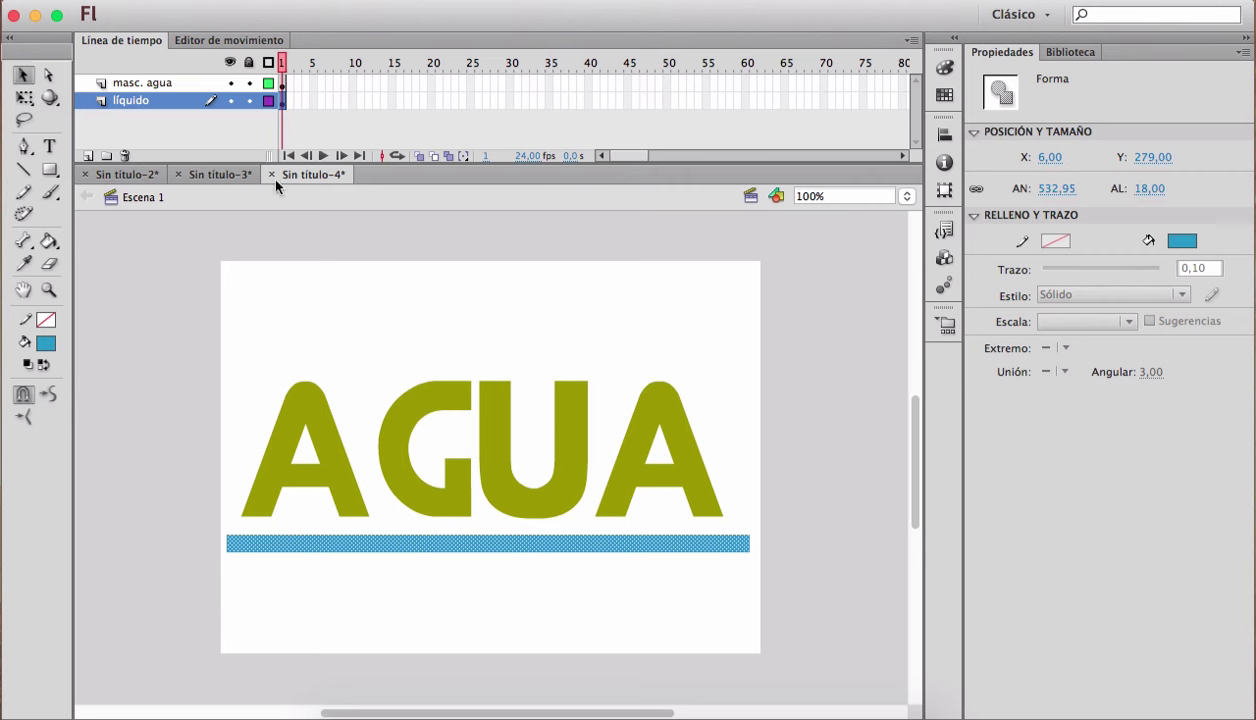
pyautogui.click(151, 87)
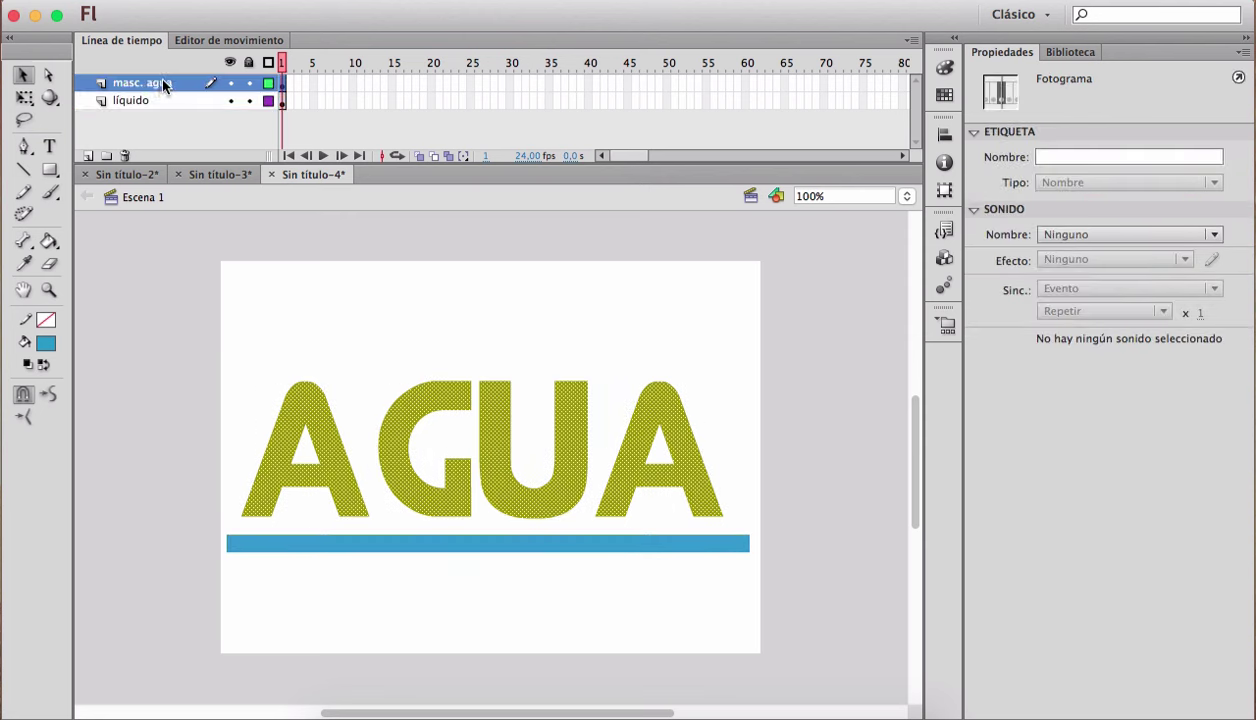
pyautogui.rightClick(156, 89)
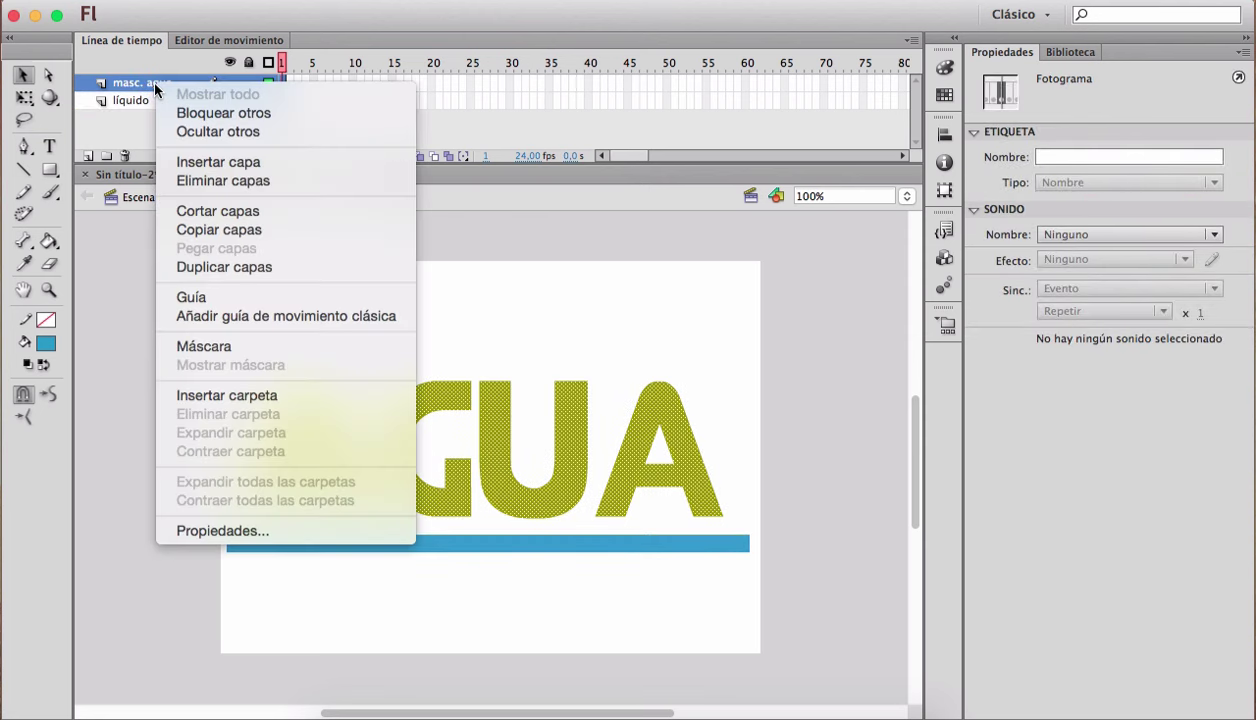
pyautogui.click(180, 267)
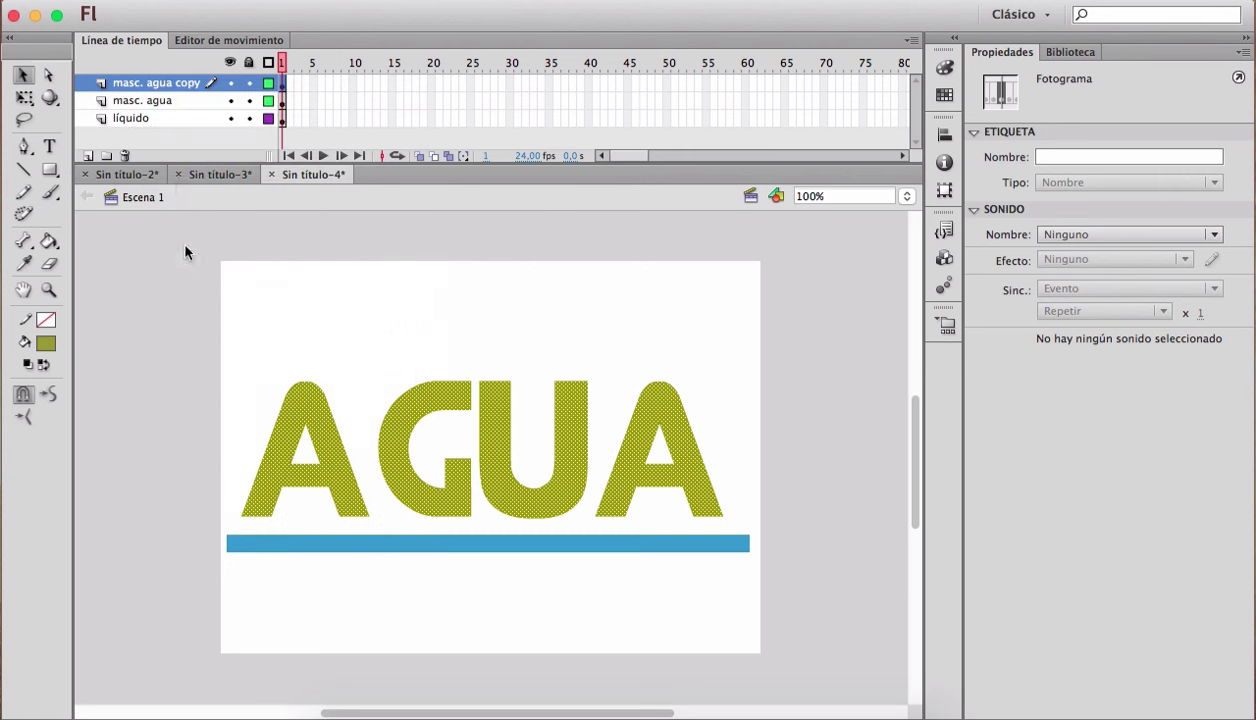
# Step: Rename the duplicated mask layer as "contenedor agua", hide it, and make masc. agua the active layer
pyautogui.doubleClick(170, 83)
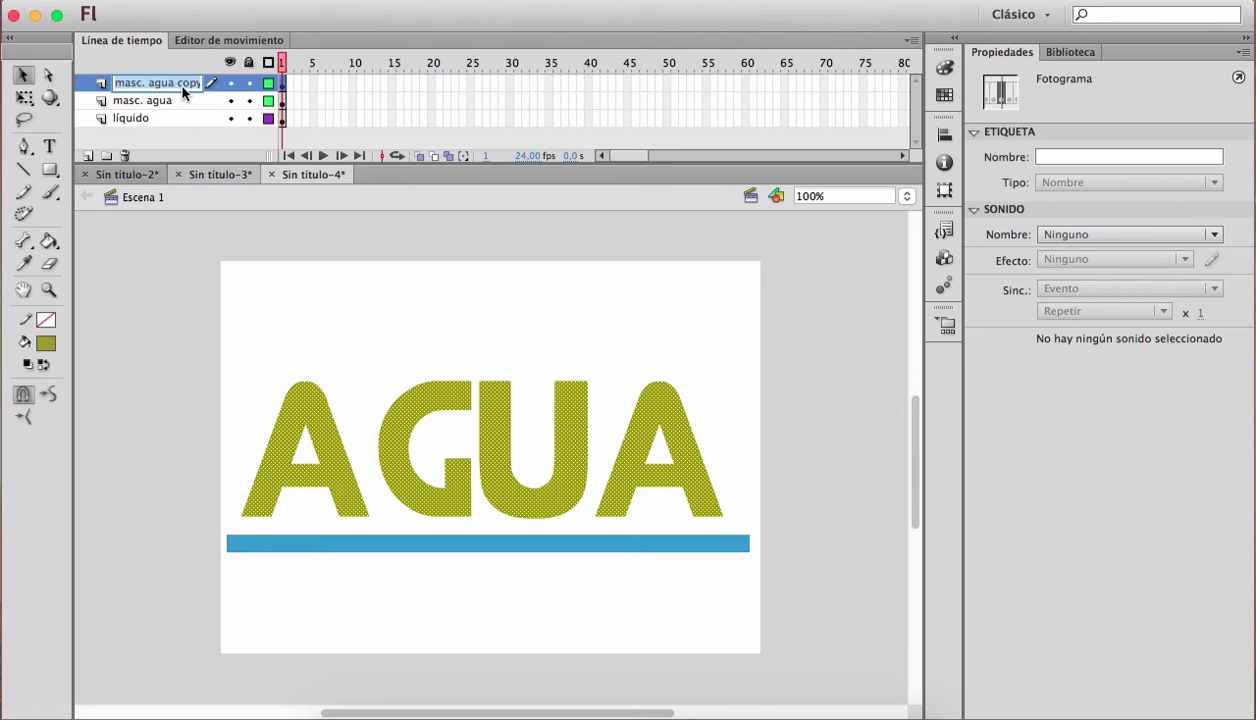
pyautogui.write('contenedor agua')
pyautogui.click(210, 274)
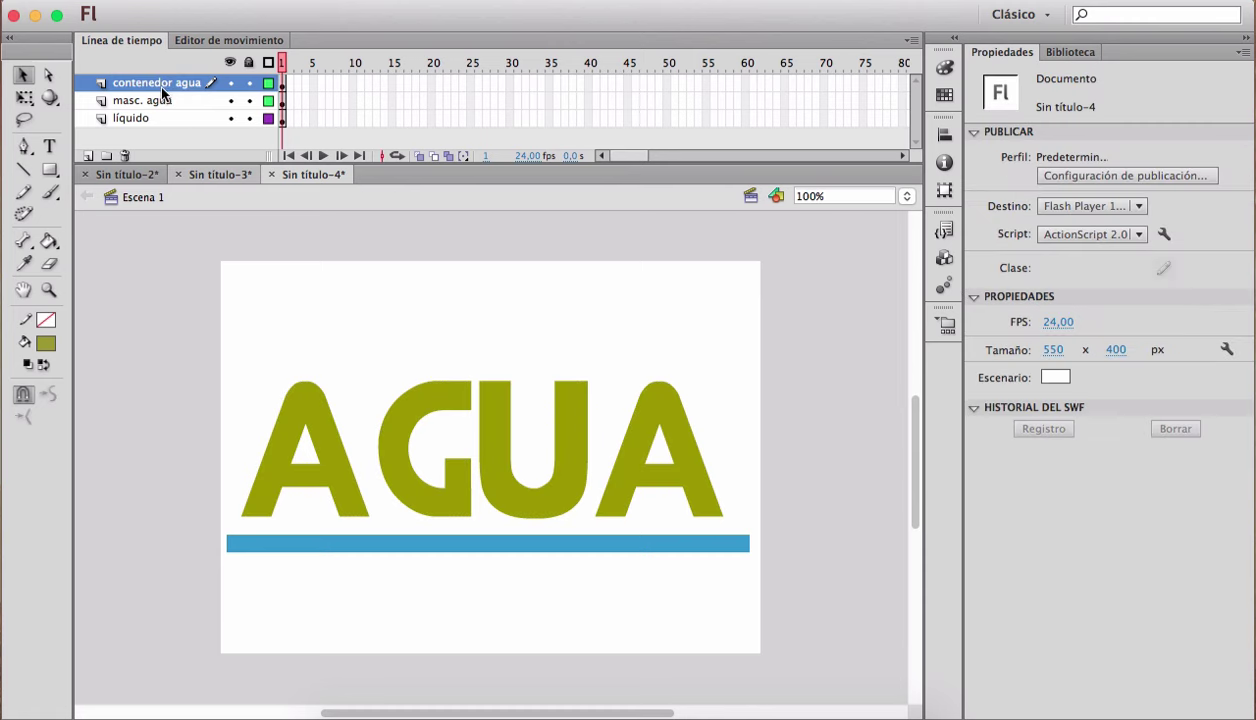
pyautogui.click(231, 84)
pyautogui.click(186, 99)
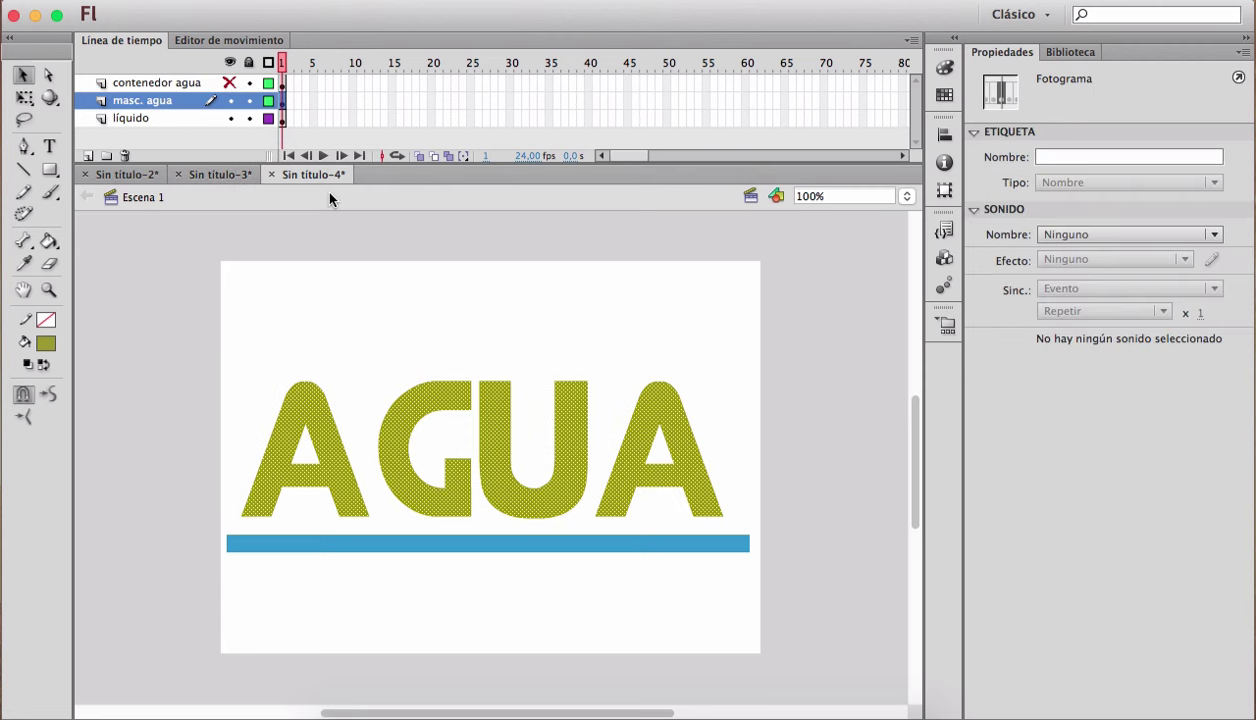
# Step: Insert a keyframe at frame 50 of líquido and stretch the blue strip upward there to about 202 px high
pyautogui.click(284, 118)
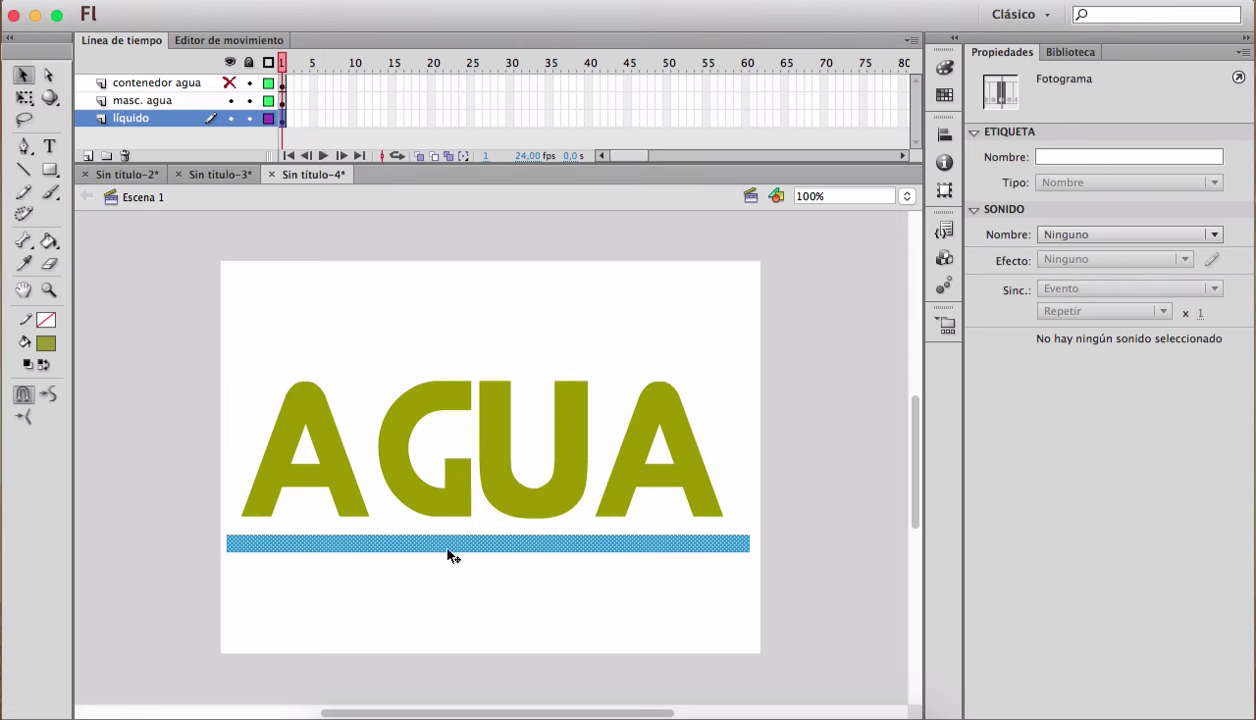
pyautogui.click(666, 117)
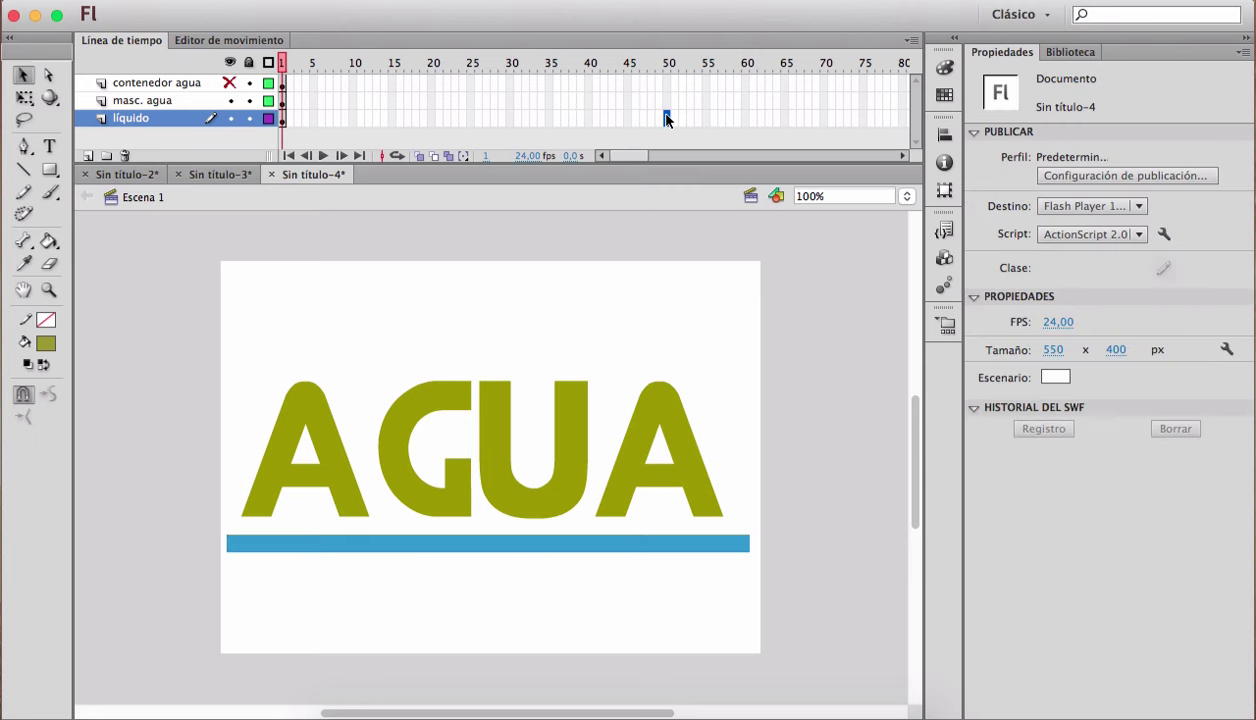
pyautogui.press('F5')
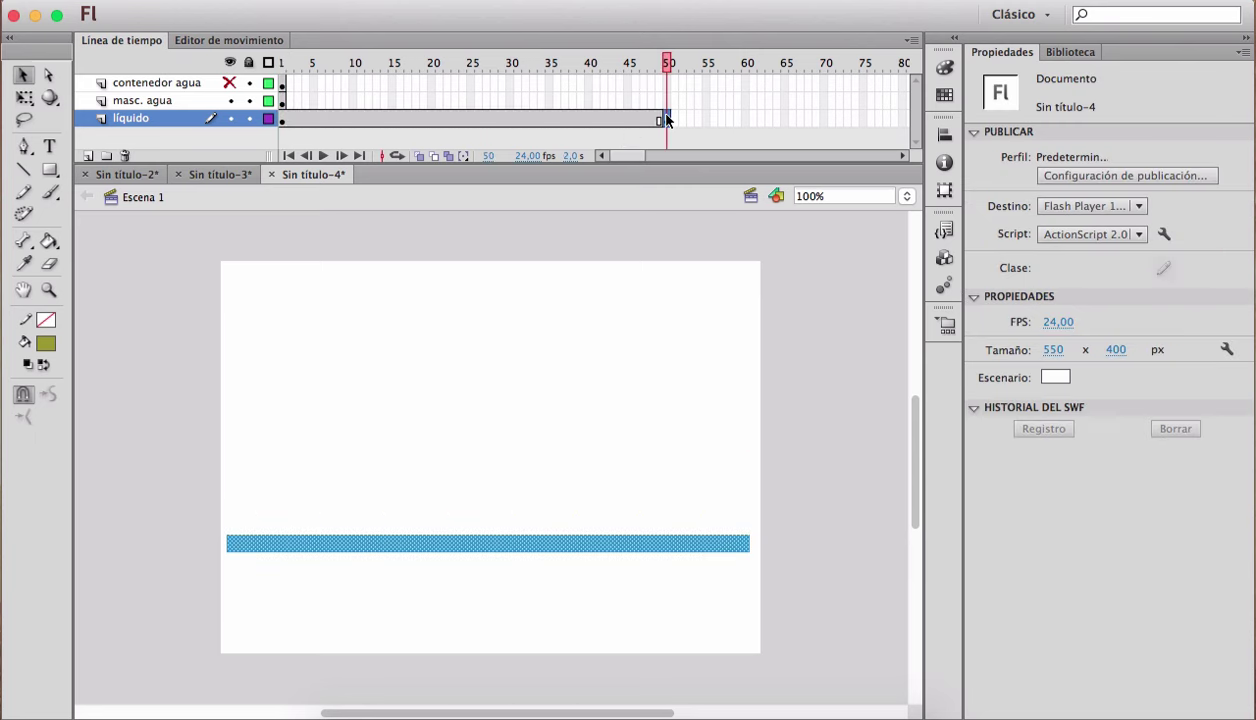
pyautogui.click(550, 543)
pyautogui.press('q')
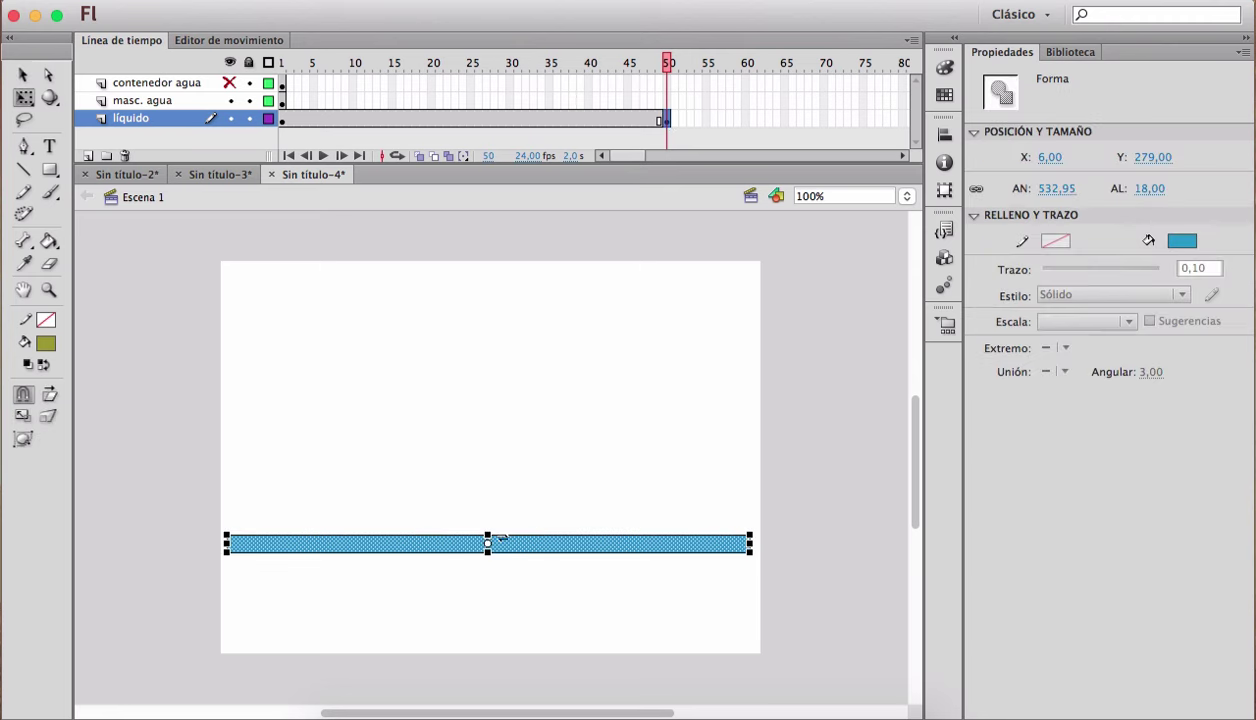
pyautogui.moveTo(488, 540); pyautogui.dragTo(530, 354)
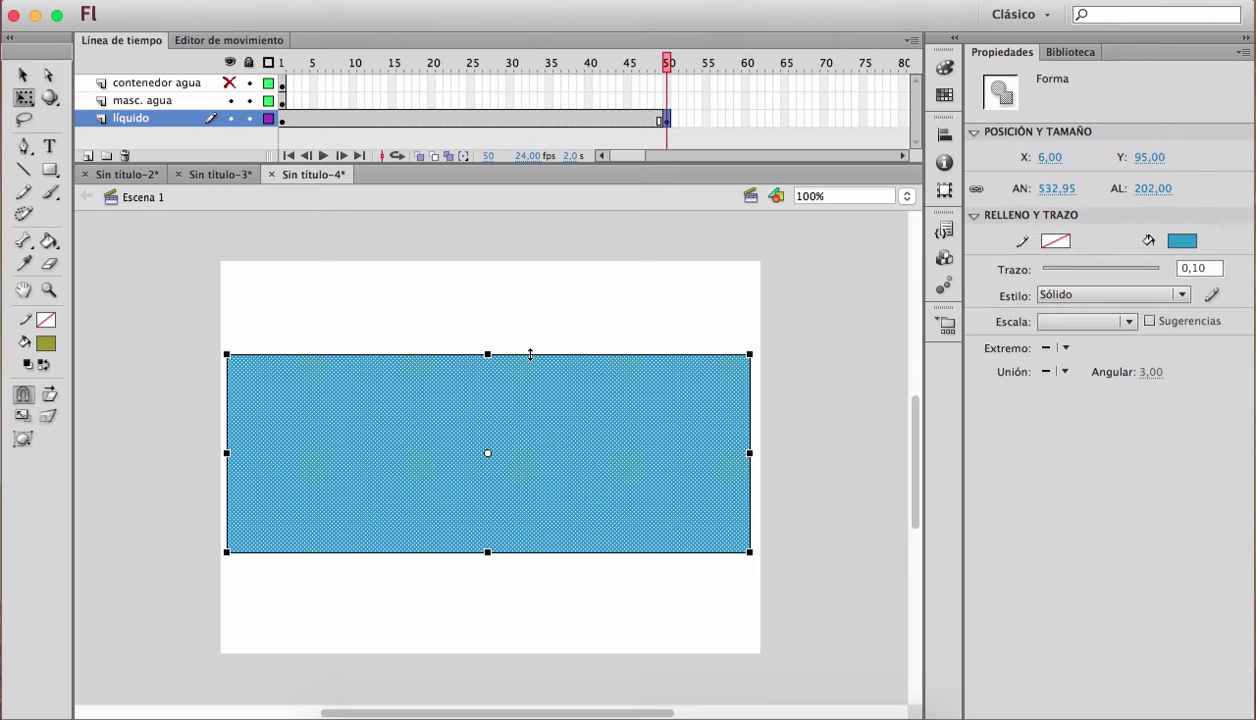
# Step: Using onion skin from frame 1 to 50 as a guide, lower the rectangle's top edge to about 185 px high
pyautogui.click(420, 158)
pyautogui.moveTo(645, 64); pyautogui.dragTo(246, 66)
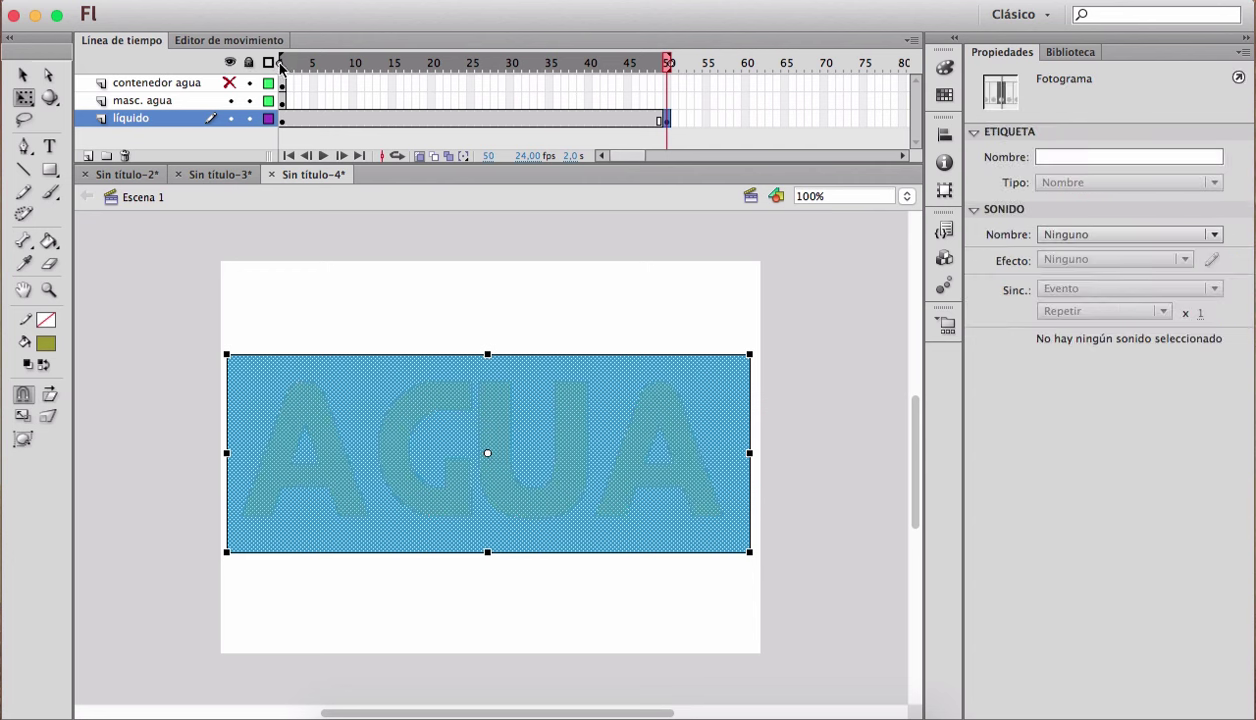
pyautogui.moveTo(282, 64); pyautogui.dragTo(378, 66)
pyautogui.moveTo(378, 67); pyautogui.dragTo(260, 68)
pyautogui.moveTo(487, 356); pyautogui.dragTo(487, 371)
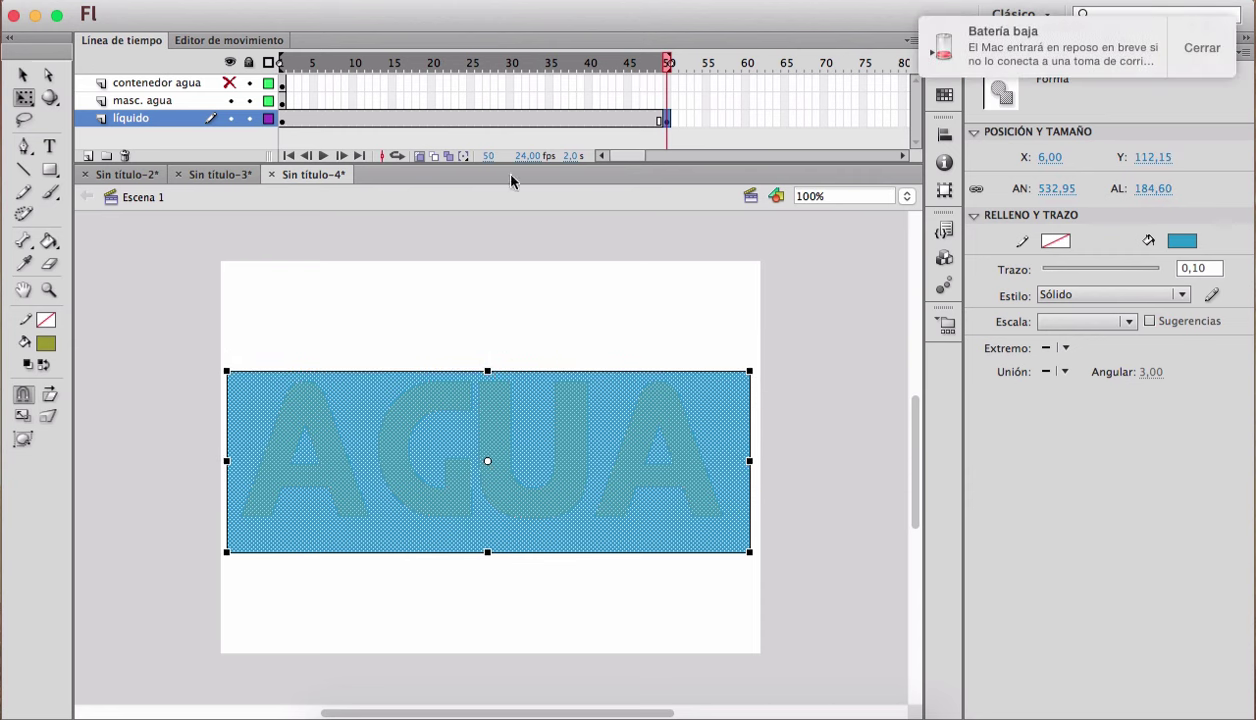
pyautogui.click(1172, 62)
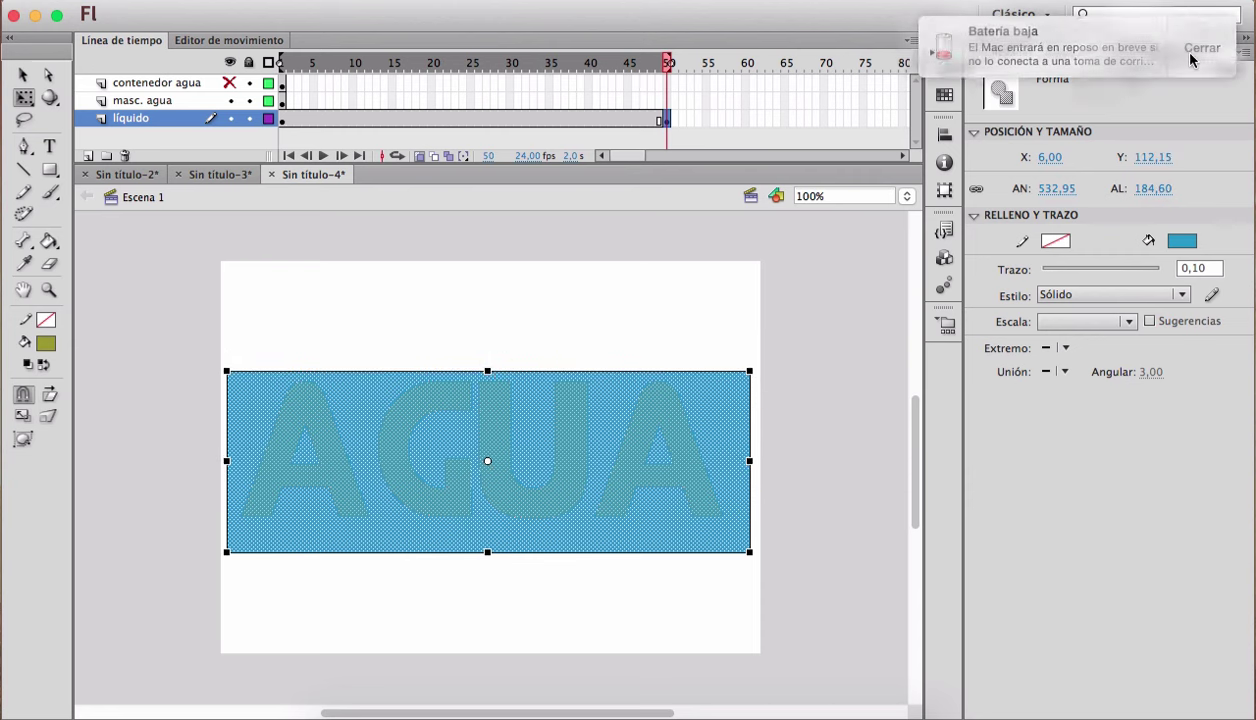
pyautogui.click(420, 157)
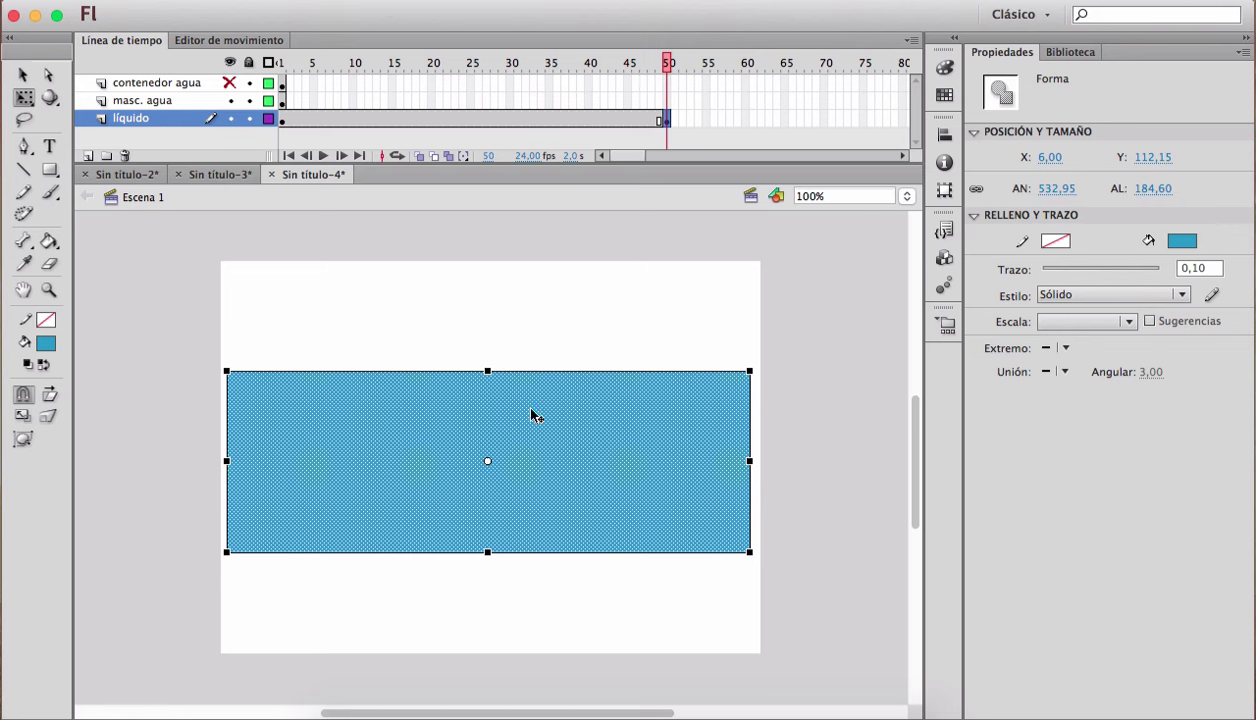
# Step: Create a shape tween between frames 1 and 50 of the líquido layer and scrub through it
pyautogui.click(423, 119)
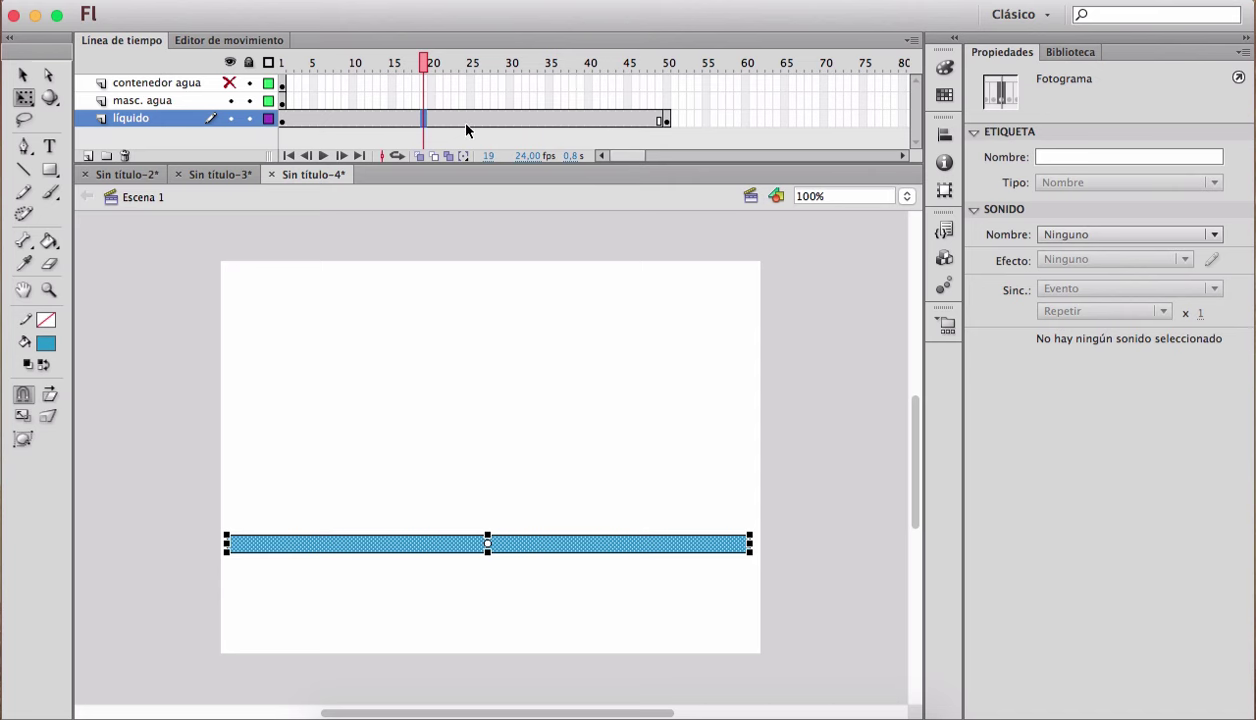
pyautogui.click(567, 124)
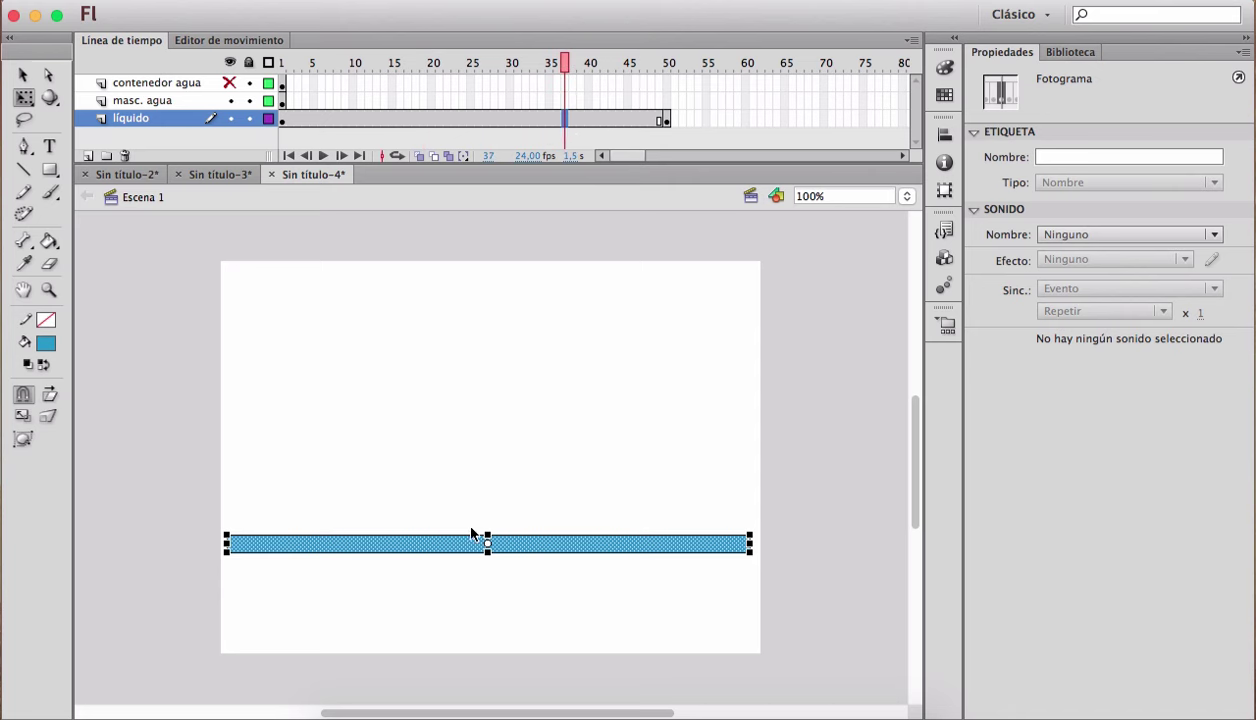
pyautogui.rightClick(603, 117)
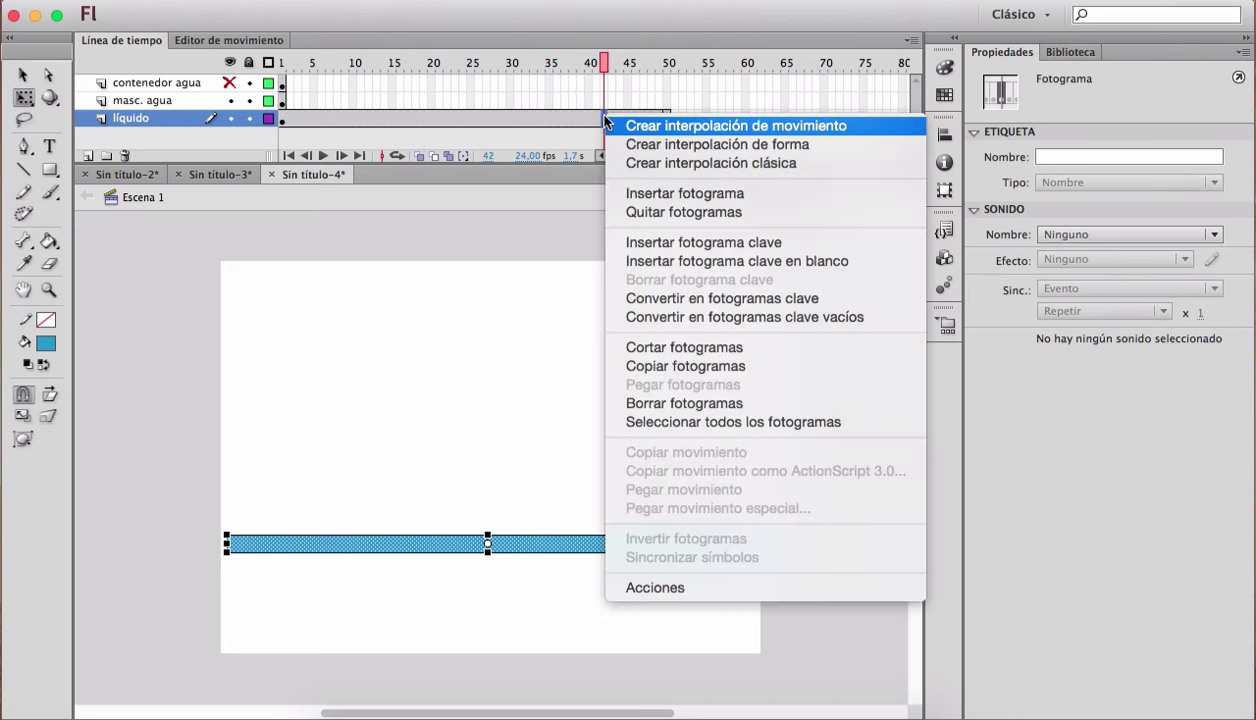
pyautogui.click(657, 145)
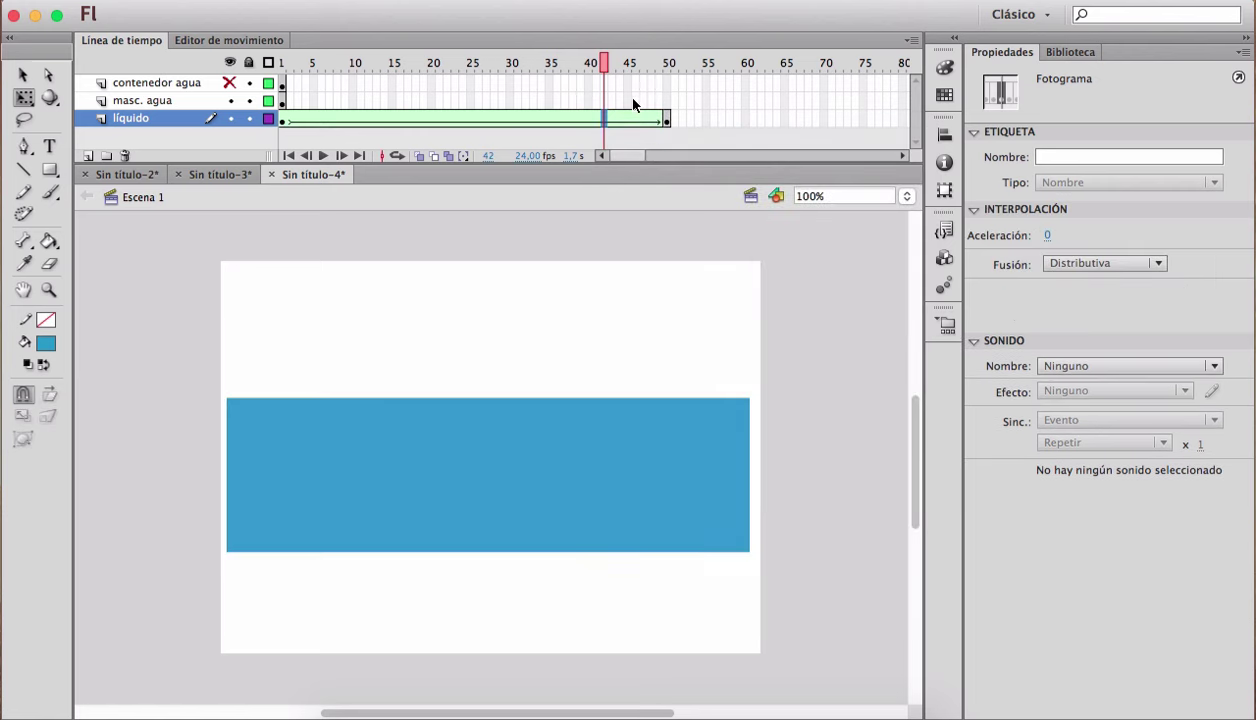
pyautogui.moveTo(603, 62); pyautogui.dragTo(516, 118)
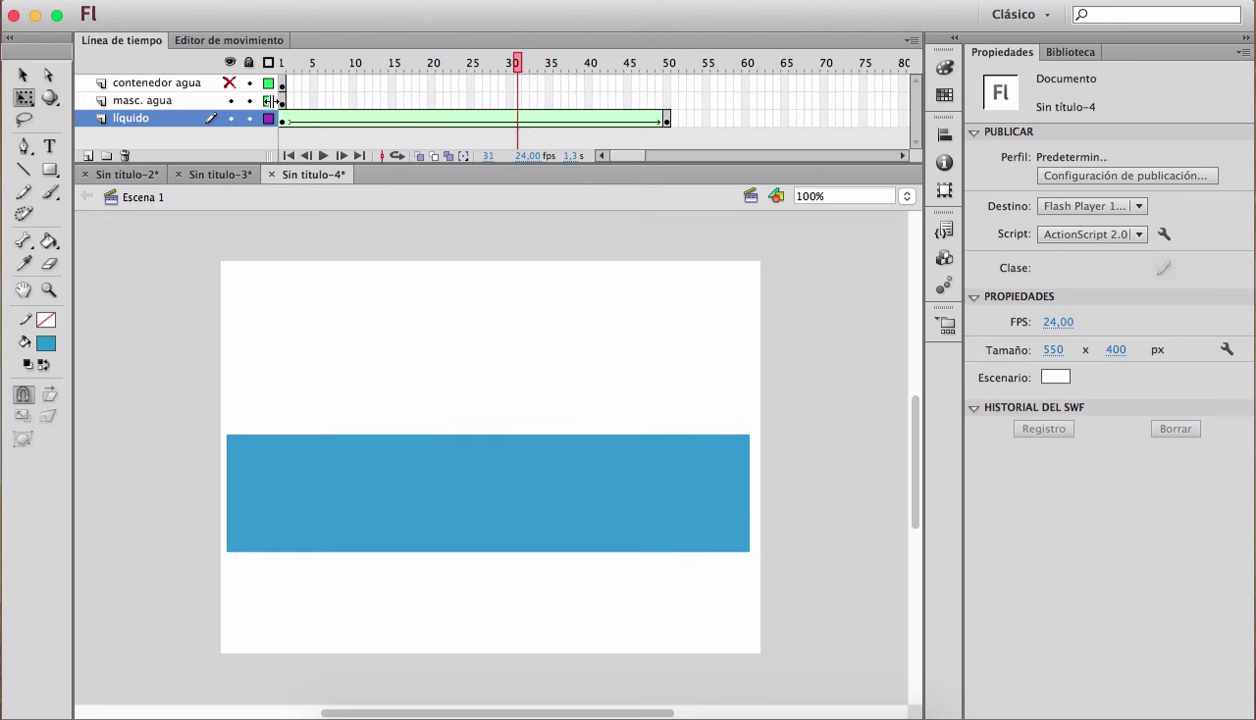
# Step: Convert the masc. agua layer into a mask over the líquido layer
pyautogui.click(667, 100)
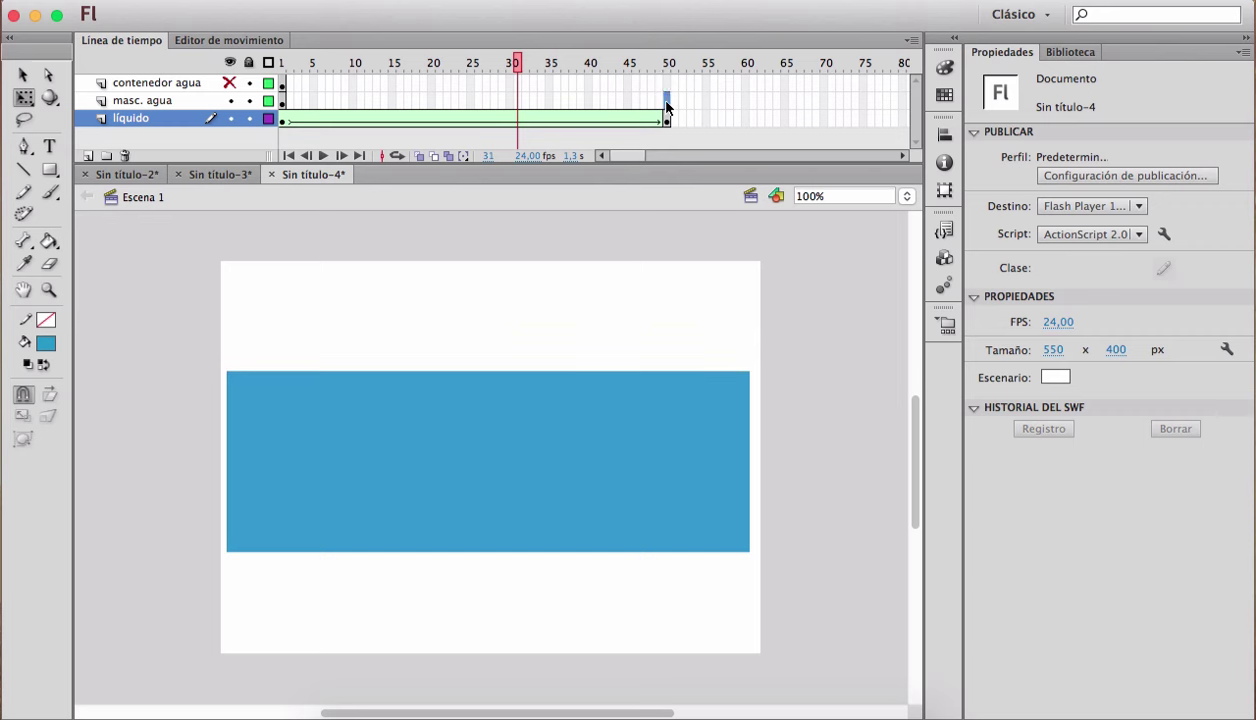
pyautogui.click(177, 117)
pyautogui.click(171, 104)
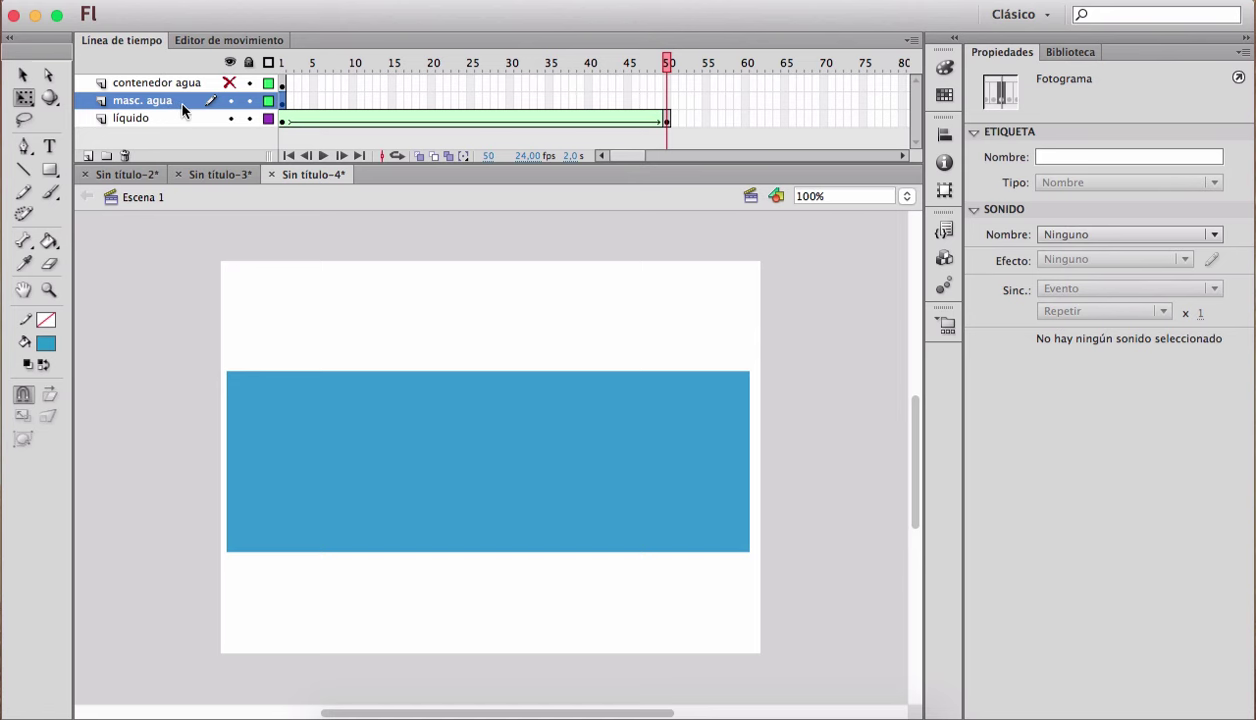
pyautogui.rightClick(182, 104)
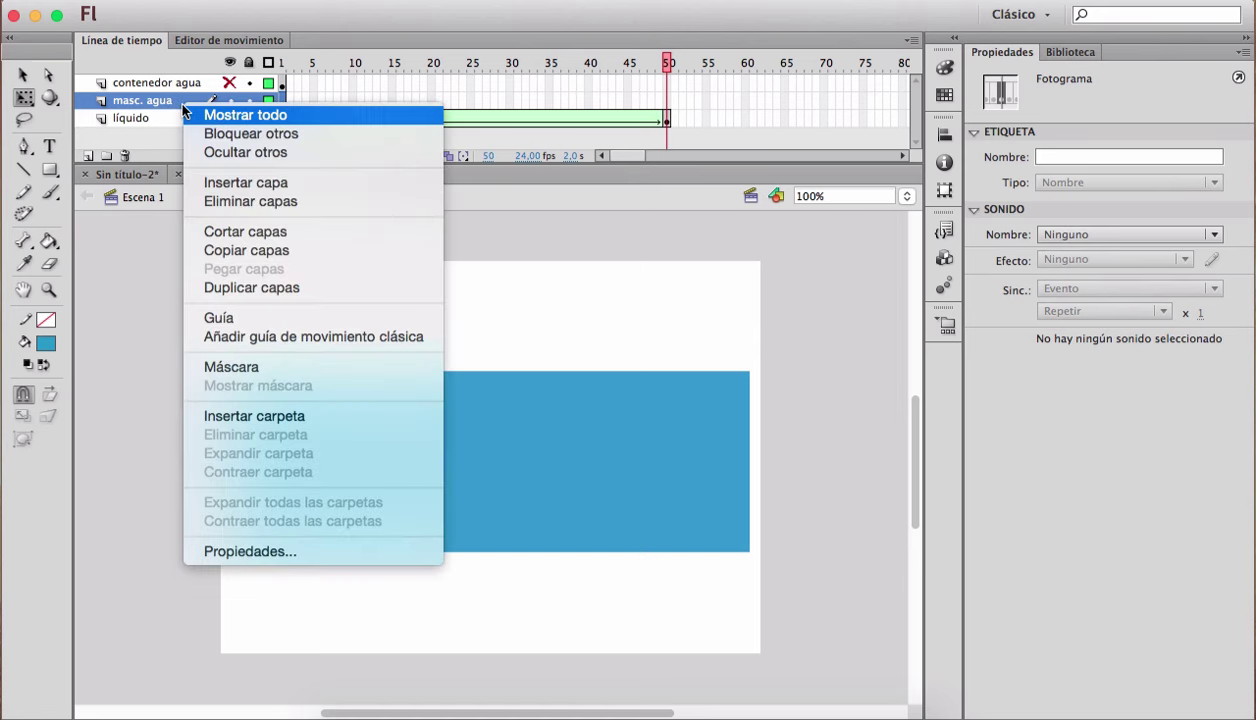
pyautogui.click(255, 368)
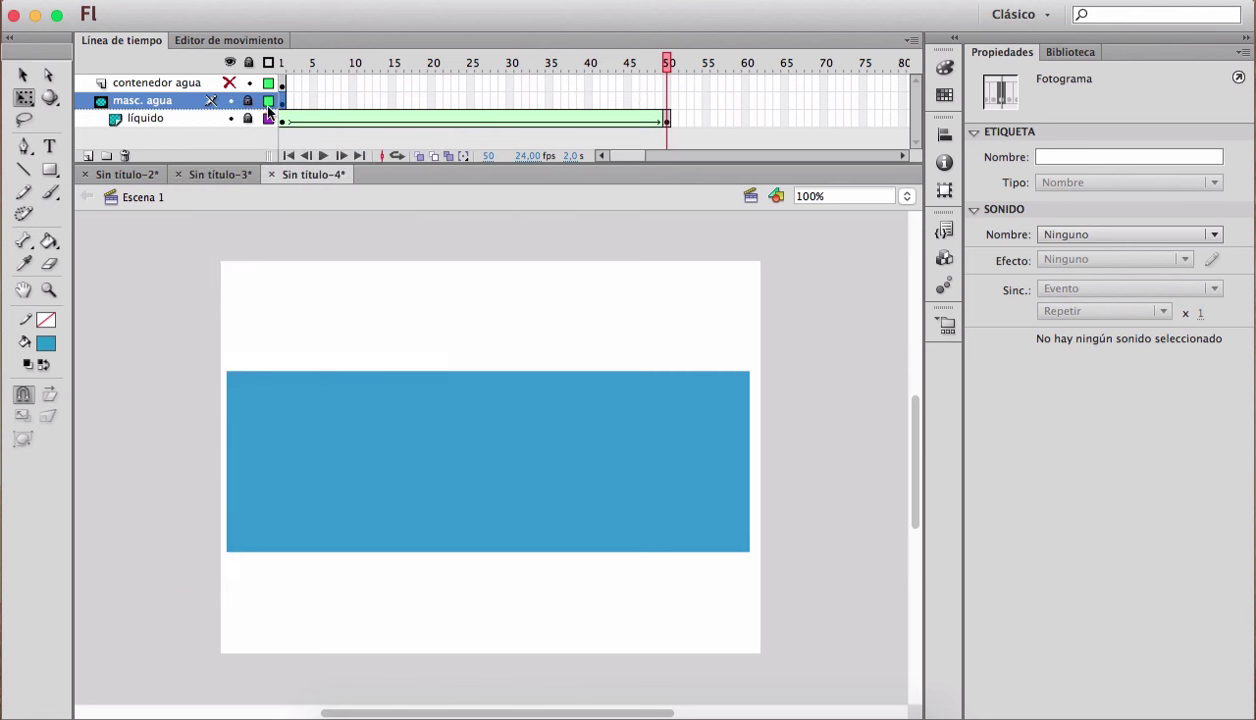
# Step: Unlock masc. agua, extend its frames to frame 50, and relock it to preview the masked fill along the timeline
pyautogui.click(248, 101)
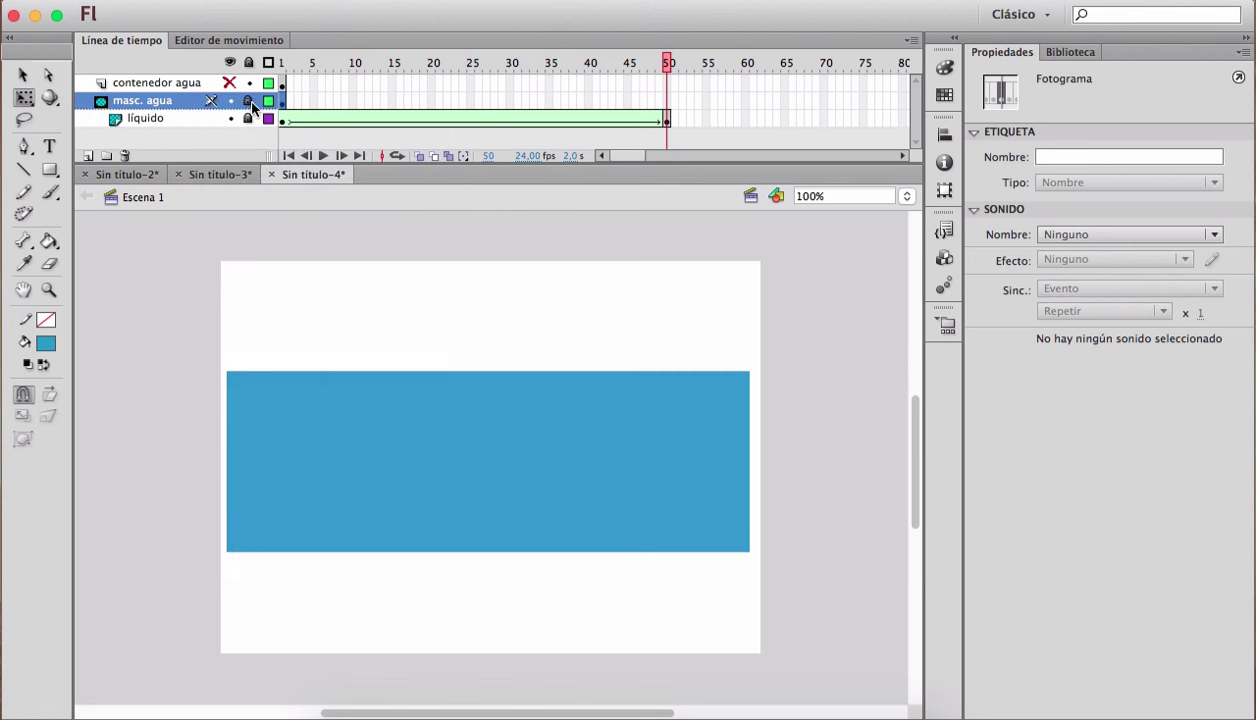
pyautogui.click(666, 100)
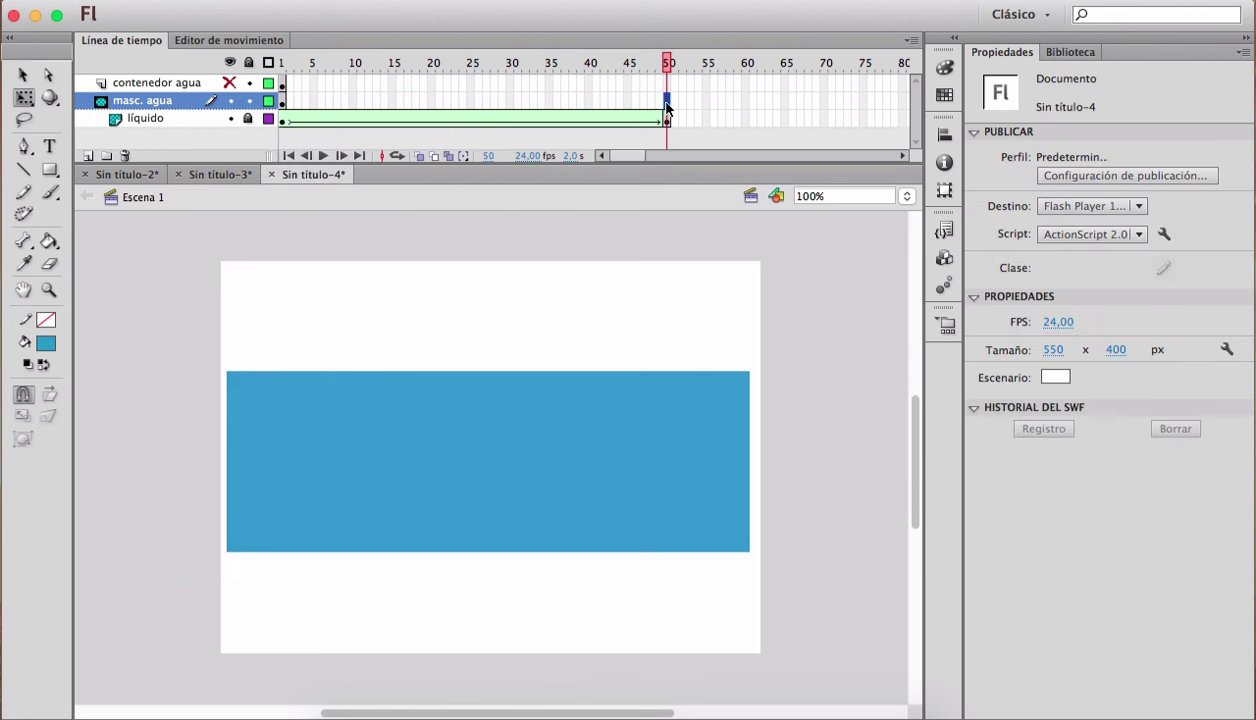
pyautogui.press('F5')
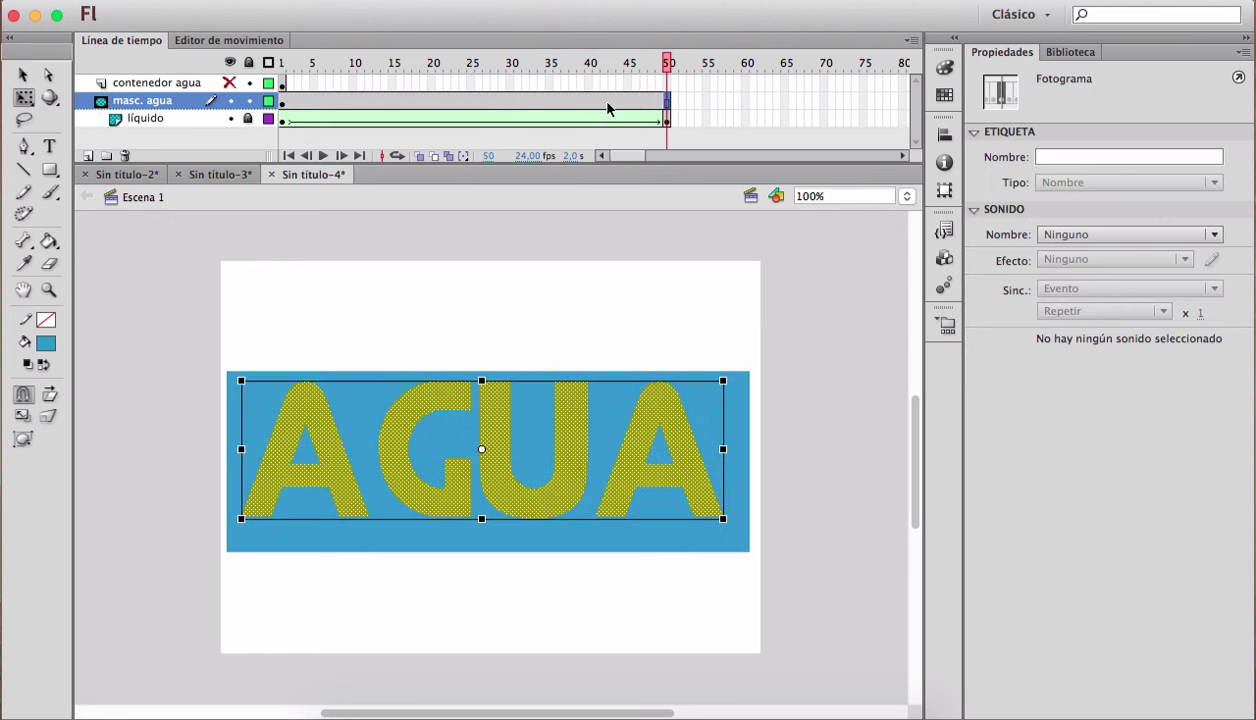
pyautogui.click(248, 101)
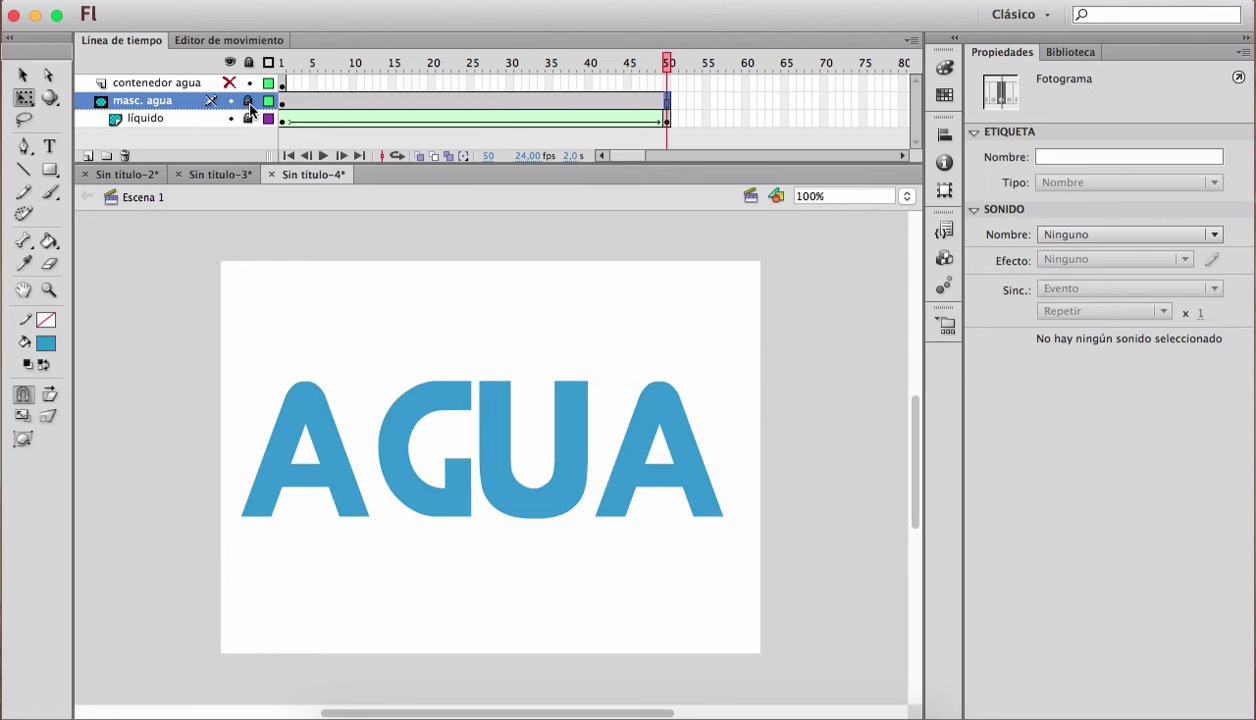
pyautogui.click(317, 63)
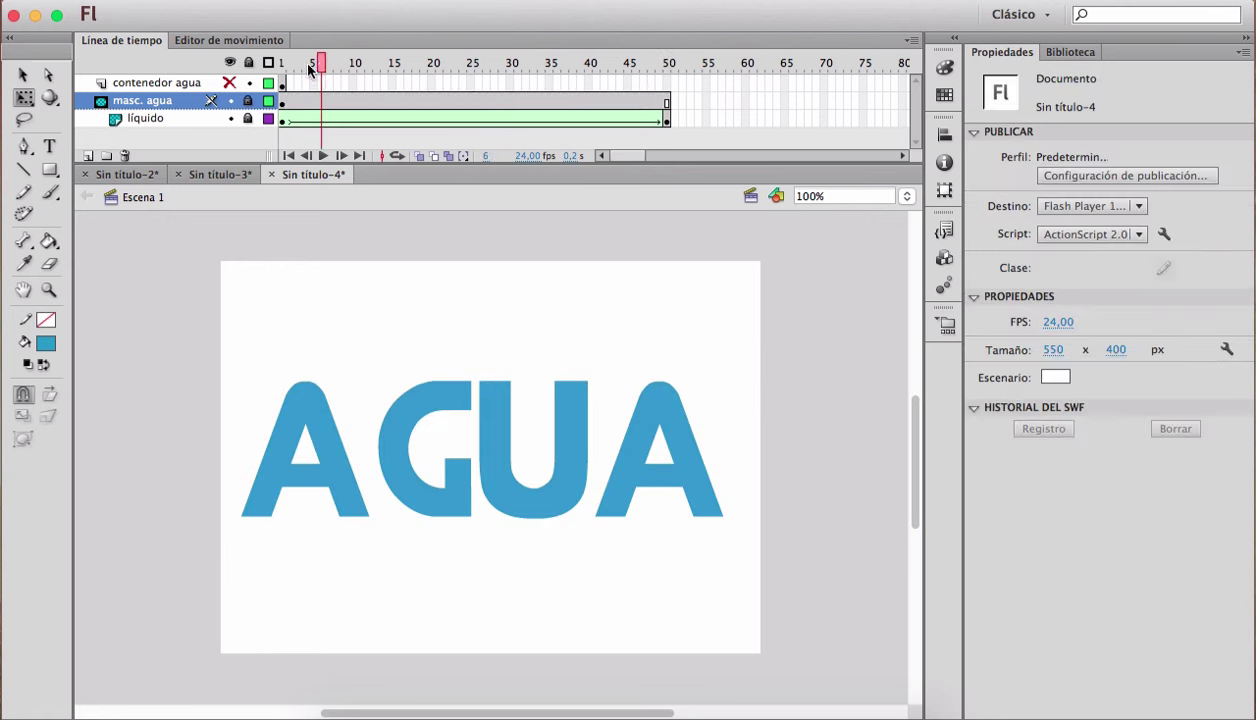
pyautogui.moveTo(310, 64); pyautogui.dragTo(685, 73)
# Step: Show contenedor agua at frame 1 and set the Ink Bottle tool to a black stroke of 3,80
pyautogui.click(141, 84)
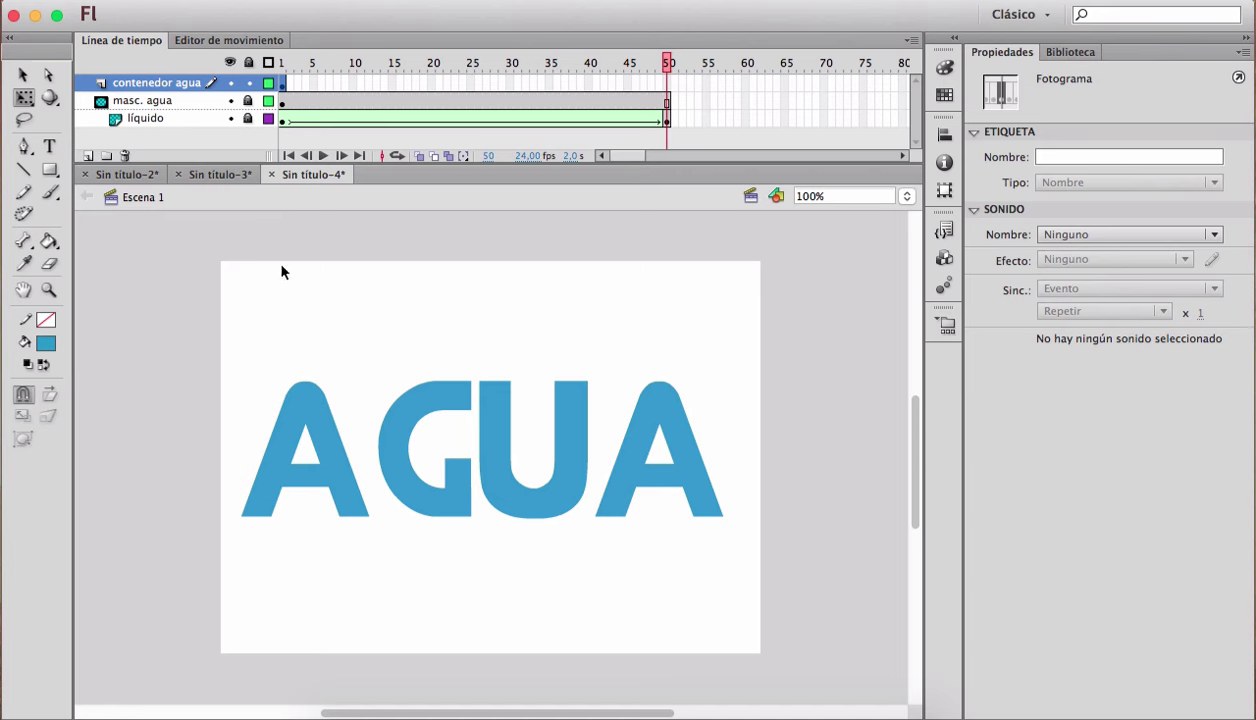
pyautogui.click(281, 80)
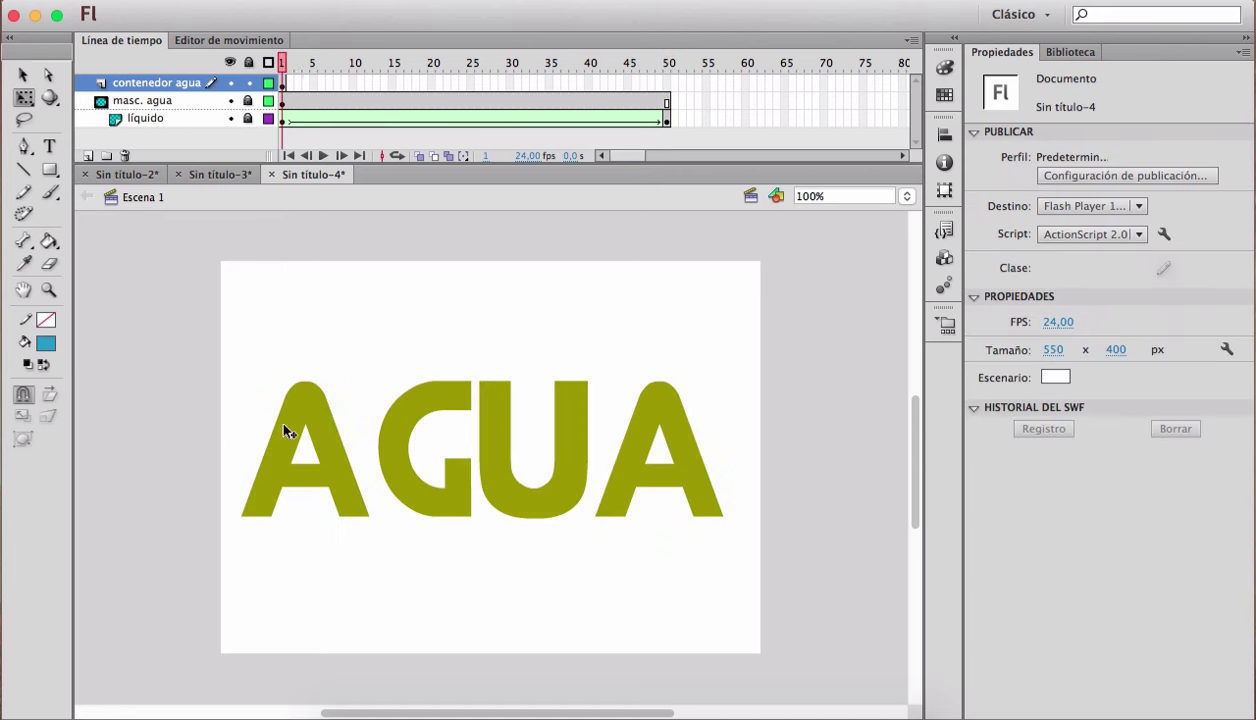
pyautogui.click(50, 244)
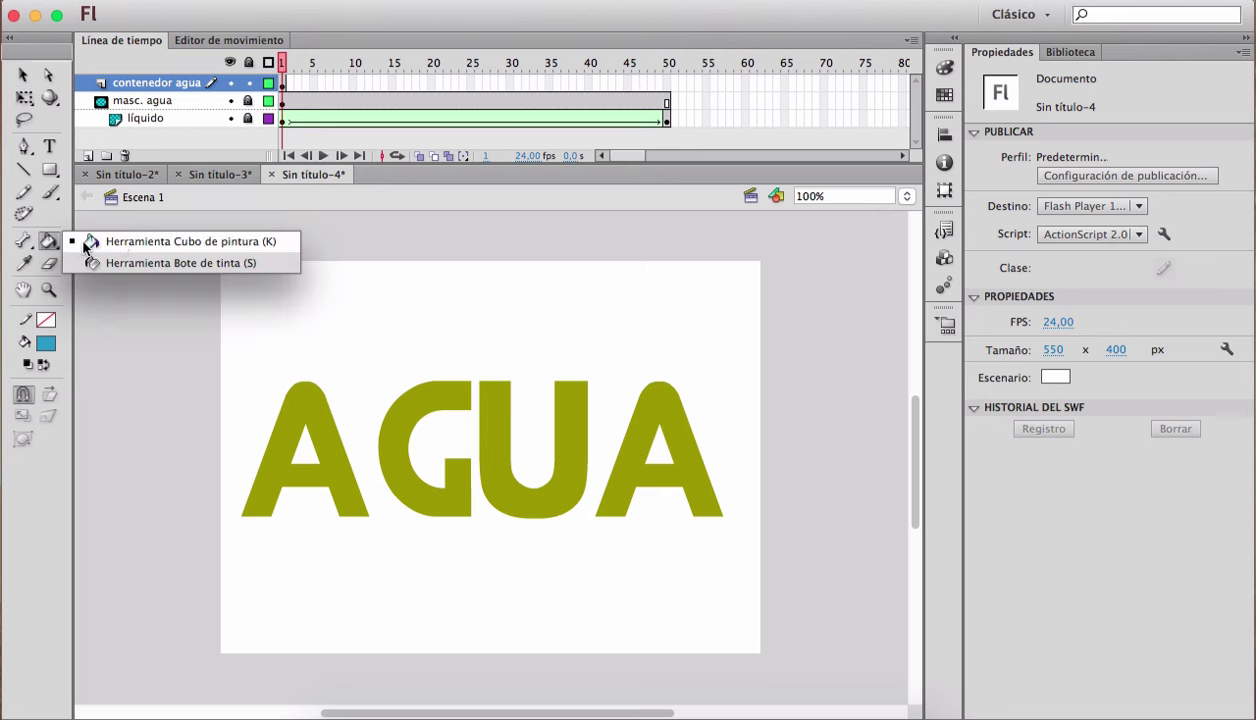
pyautogui.click(209, 266)
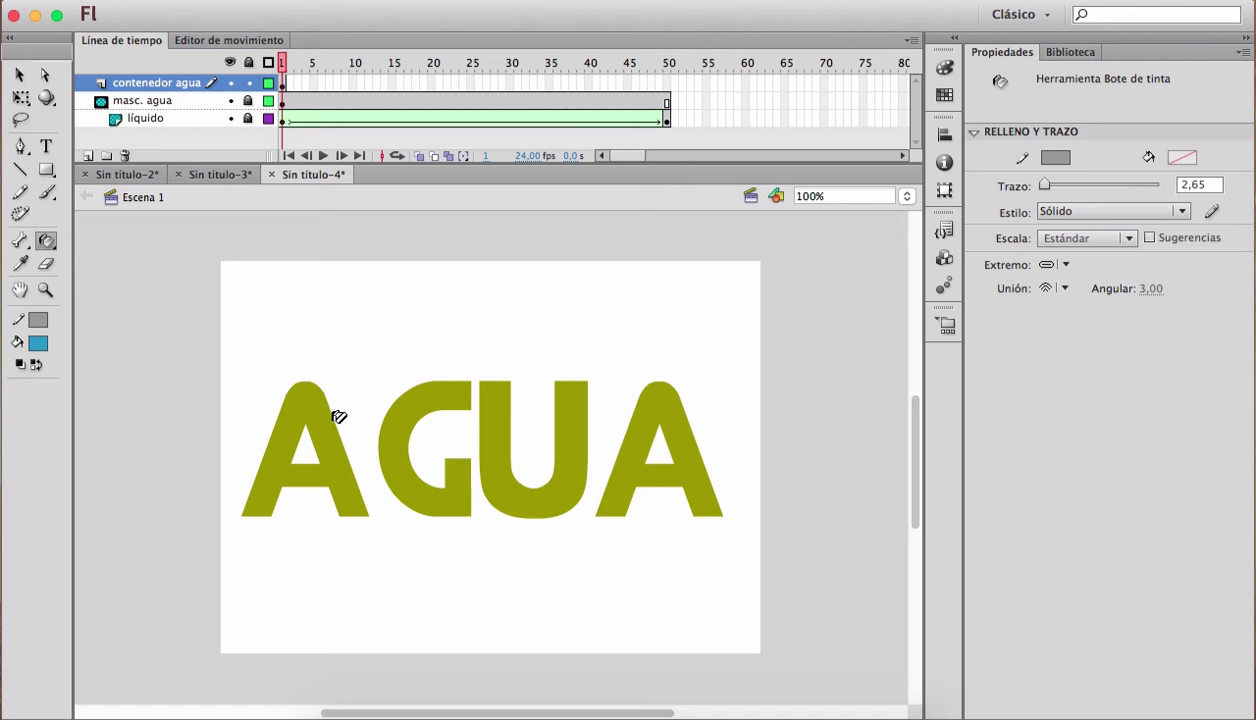
pyautogui.click(38, 320)
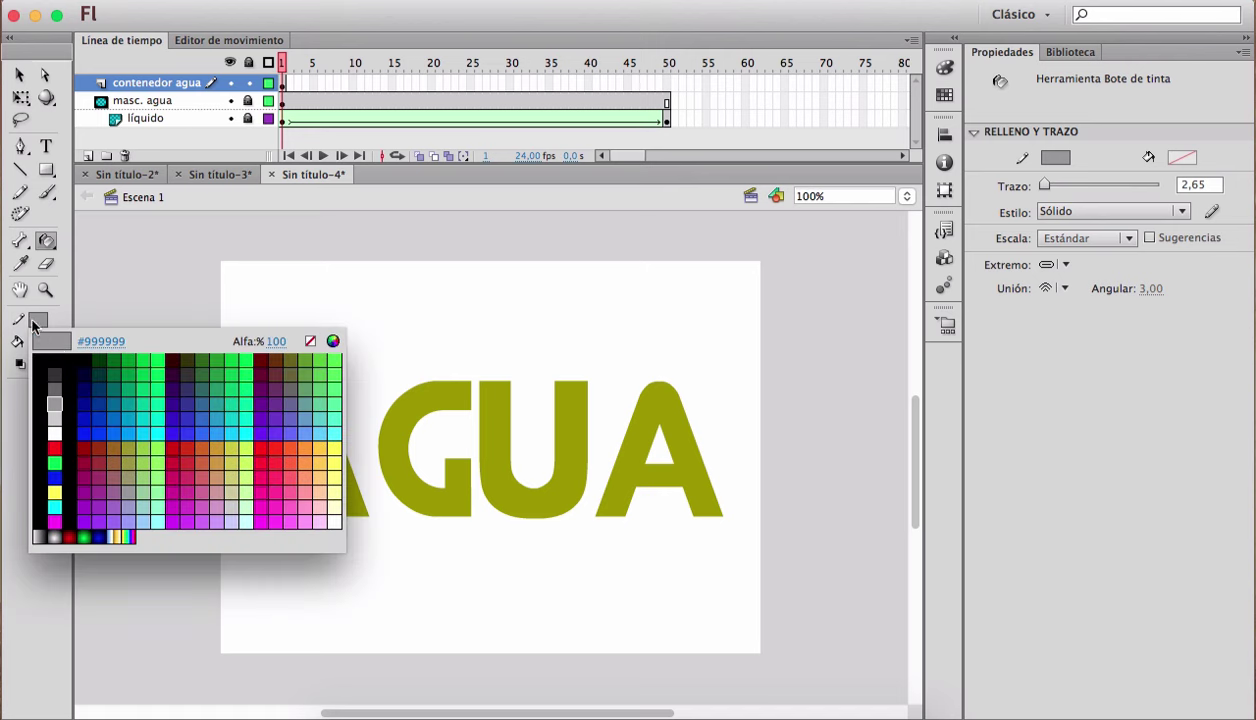
pyautogui.click(73, 403)
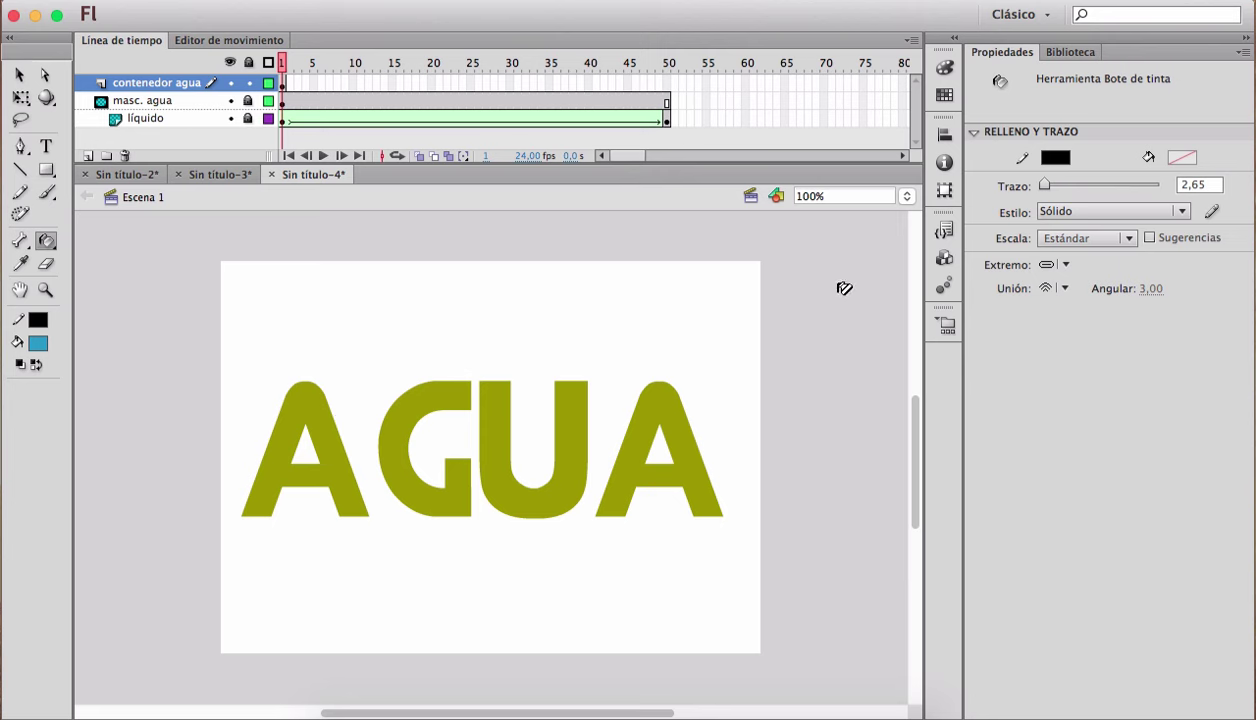
pyautogui.moveTo(1047, 181); pyautogui.dragTo(1046, 182)
# Step: Outline all four AGUA letters, including the inner triangles of both A's, with the black 3,80 stroke
pyautogui.click(332, 408)
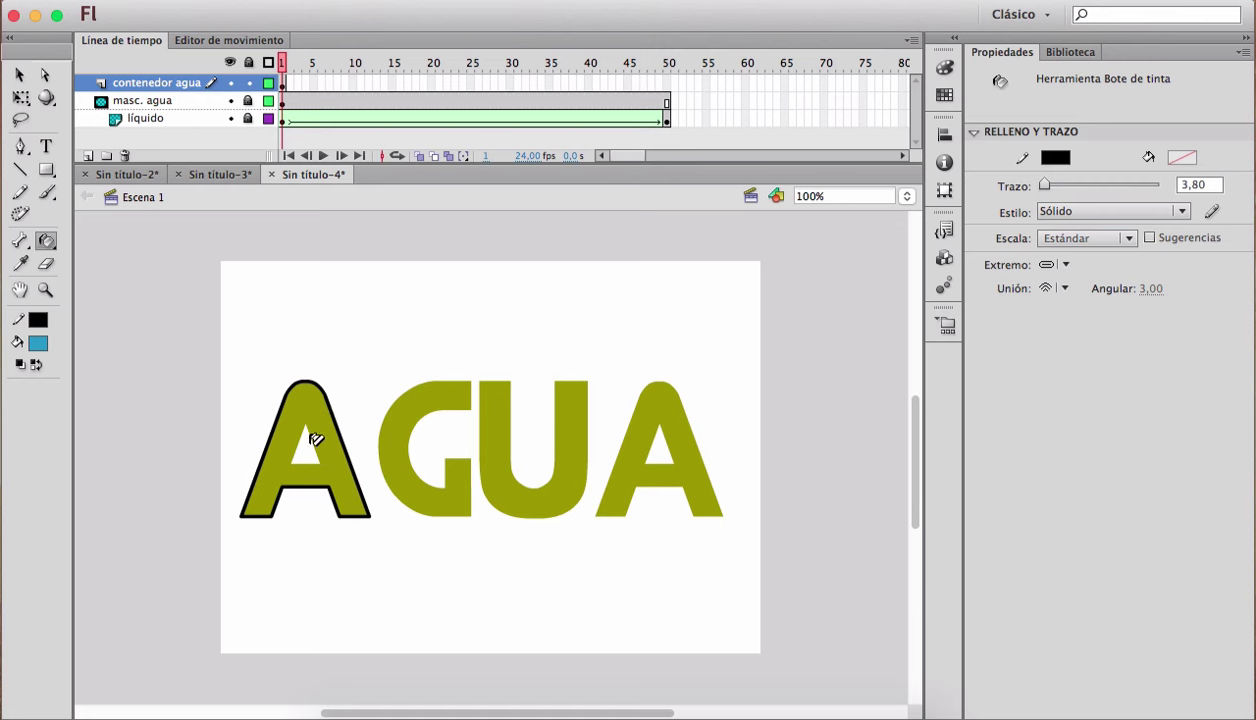
pyautogui.click(316, 440)
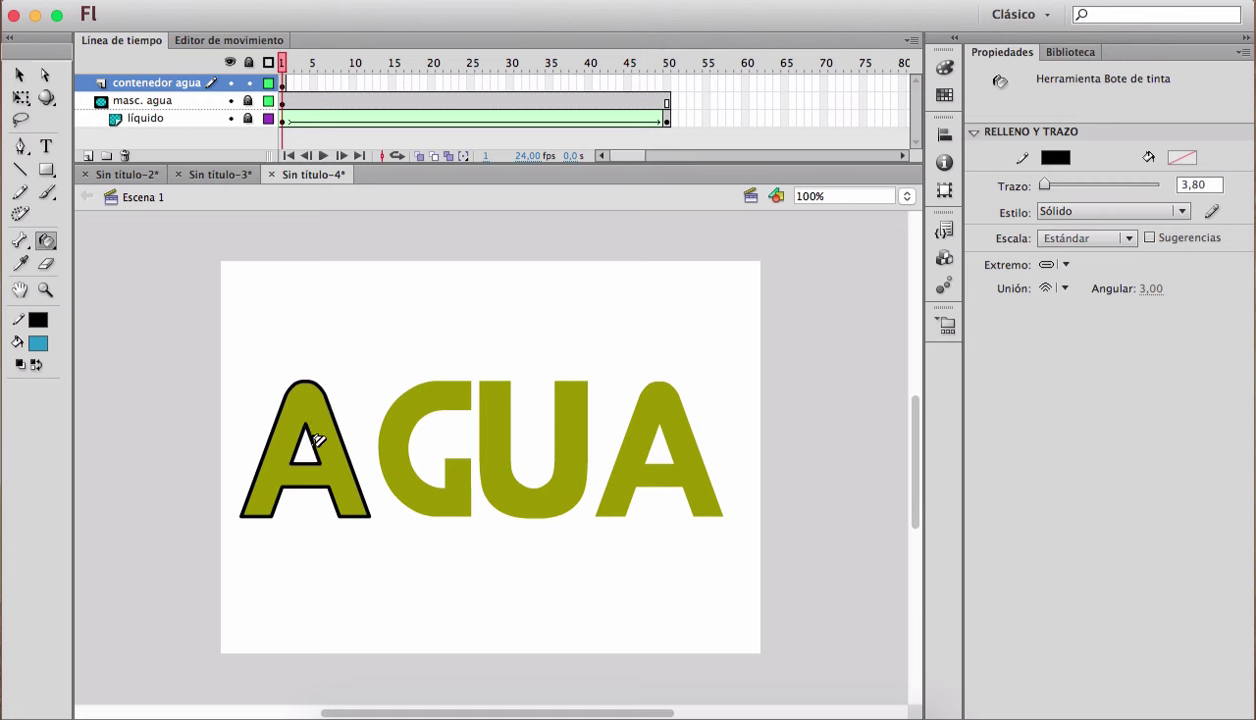
pyautogui.click(389, 413)
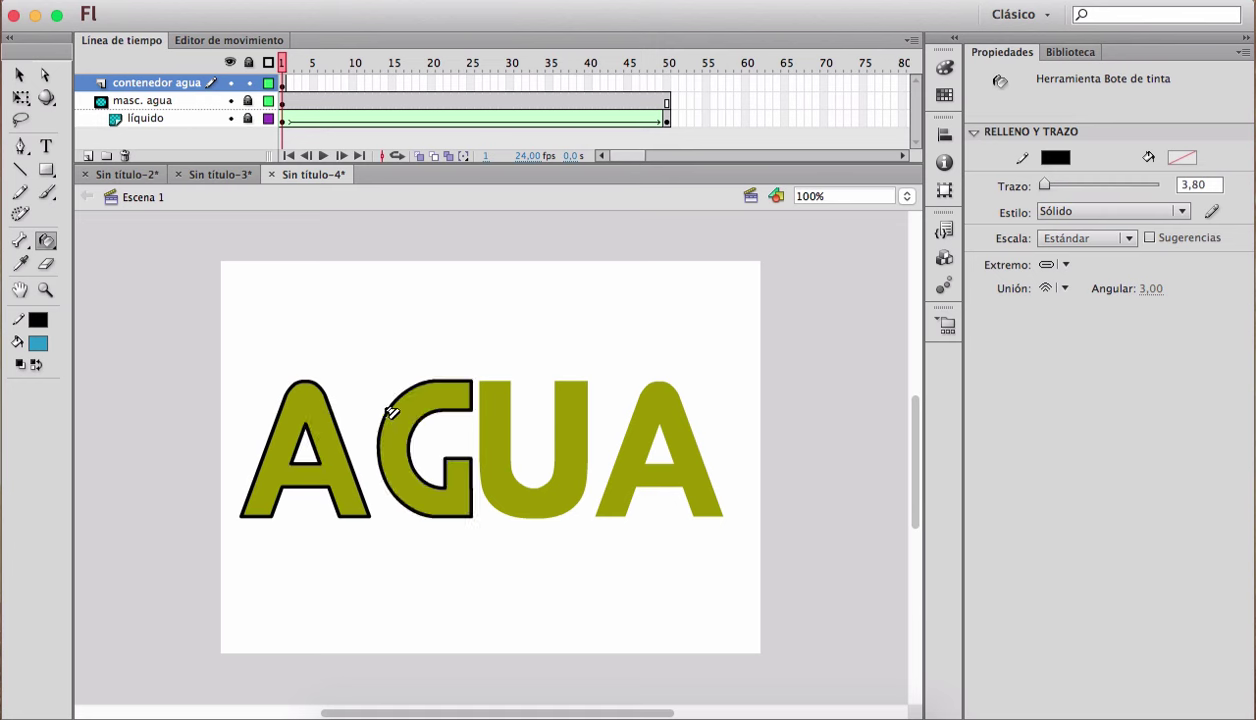
pyautogui.click(484, 404)
pyautogui.click(640, 408)
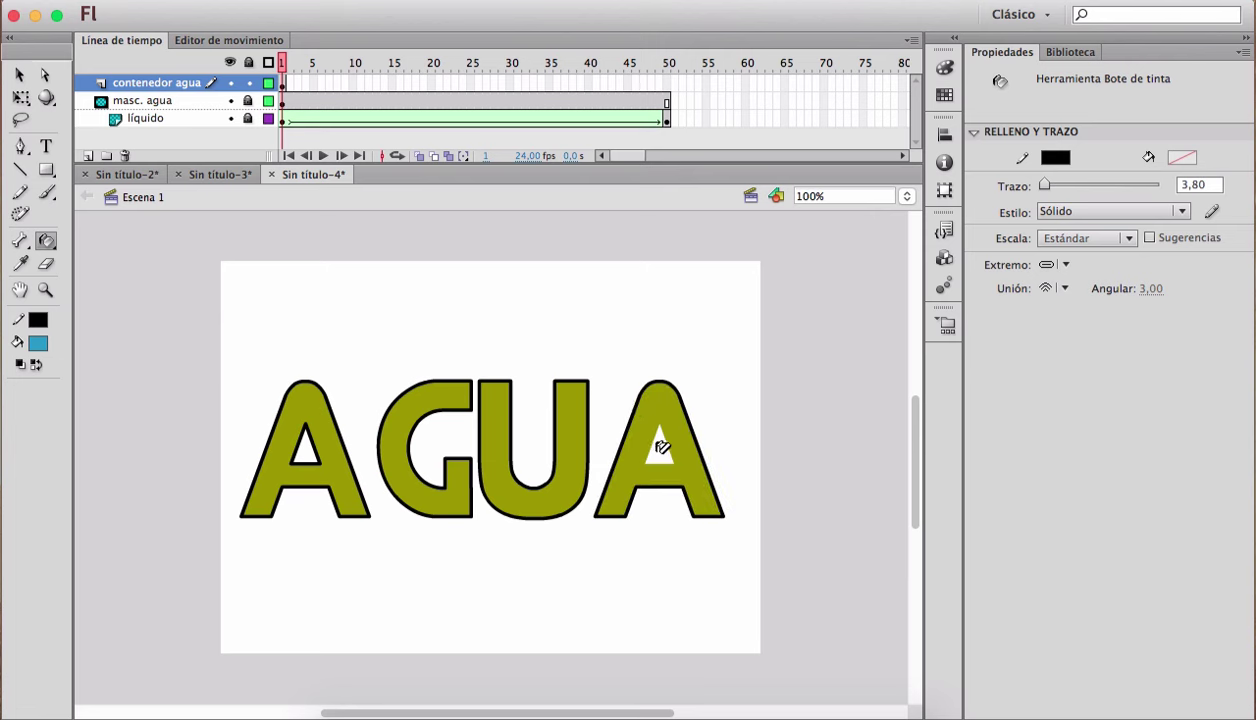
pyautogui.click(655, 445)
# Step: Delete the olive fill from each AGUA letter on contenedor agua, leaving only the outlines
pyautogui.press('v')
pyautogui.click(425, 409)
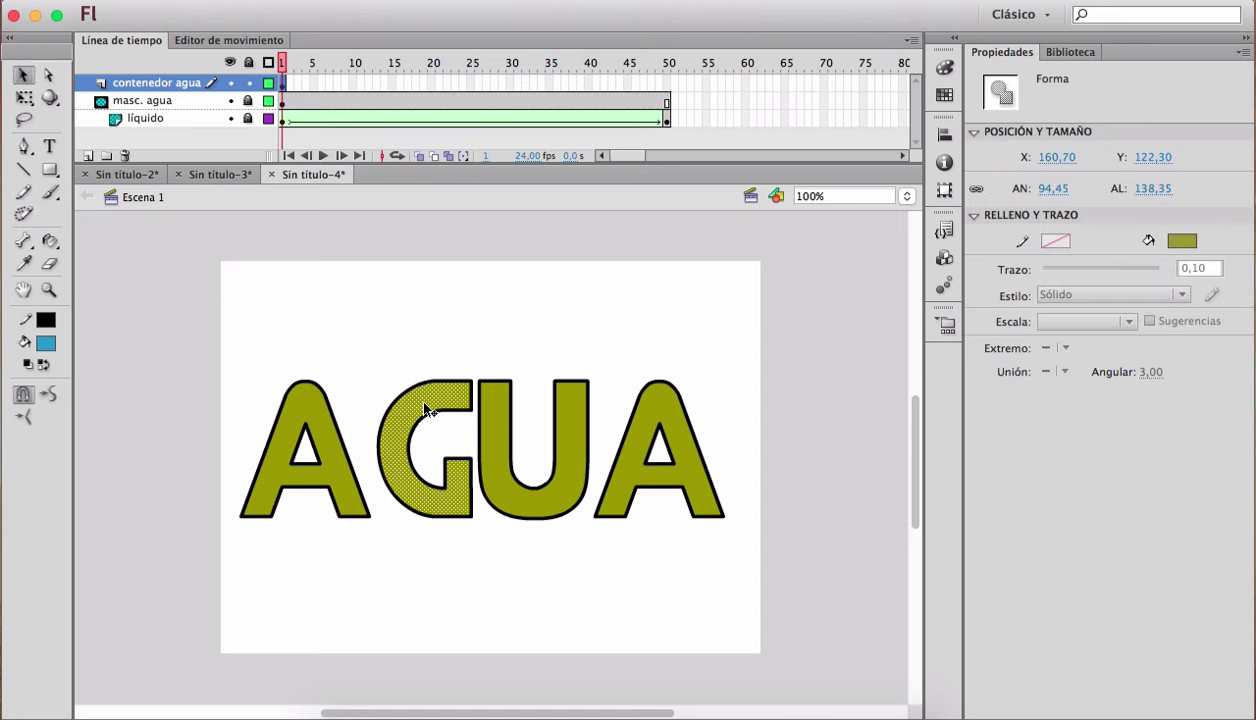
pyautogui.press('Delete')
pyautogui.click(491, 420)
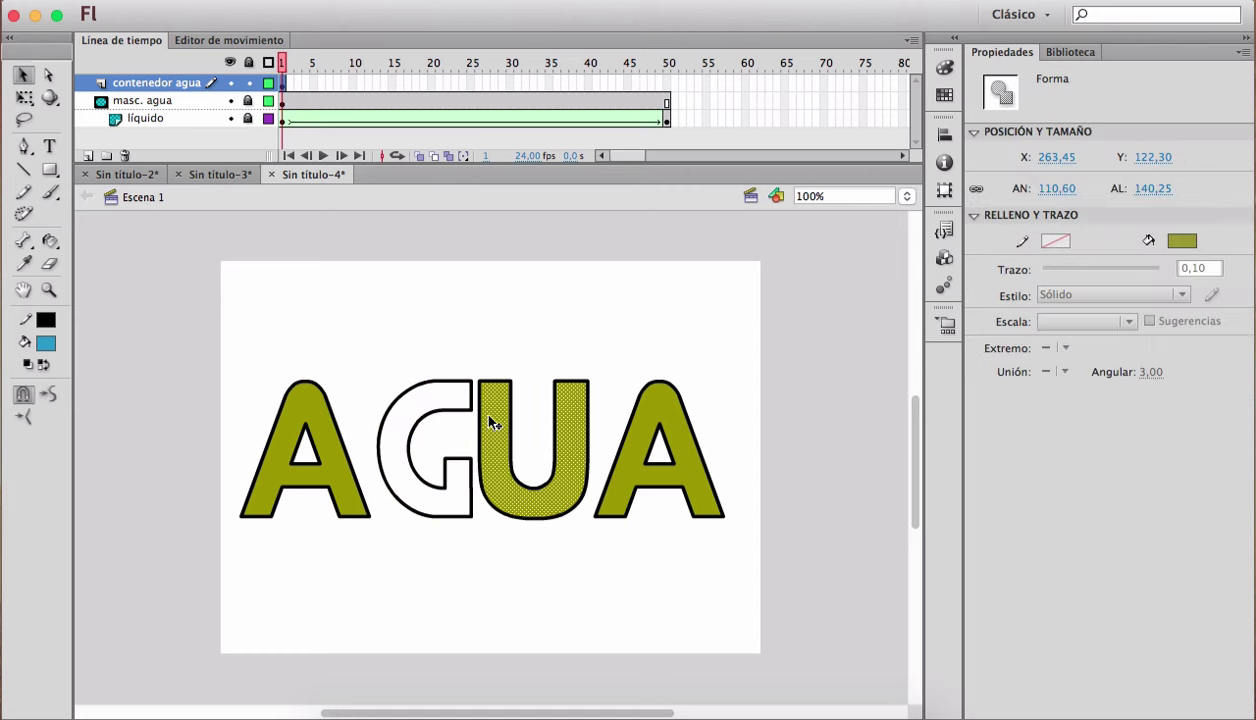
pyautogui.press('Delete')
pyautogui.click(650, 405)
pyautogui.press('Delete')
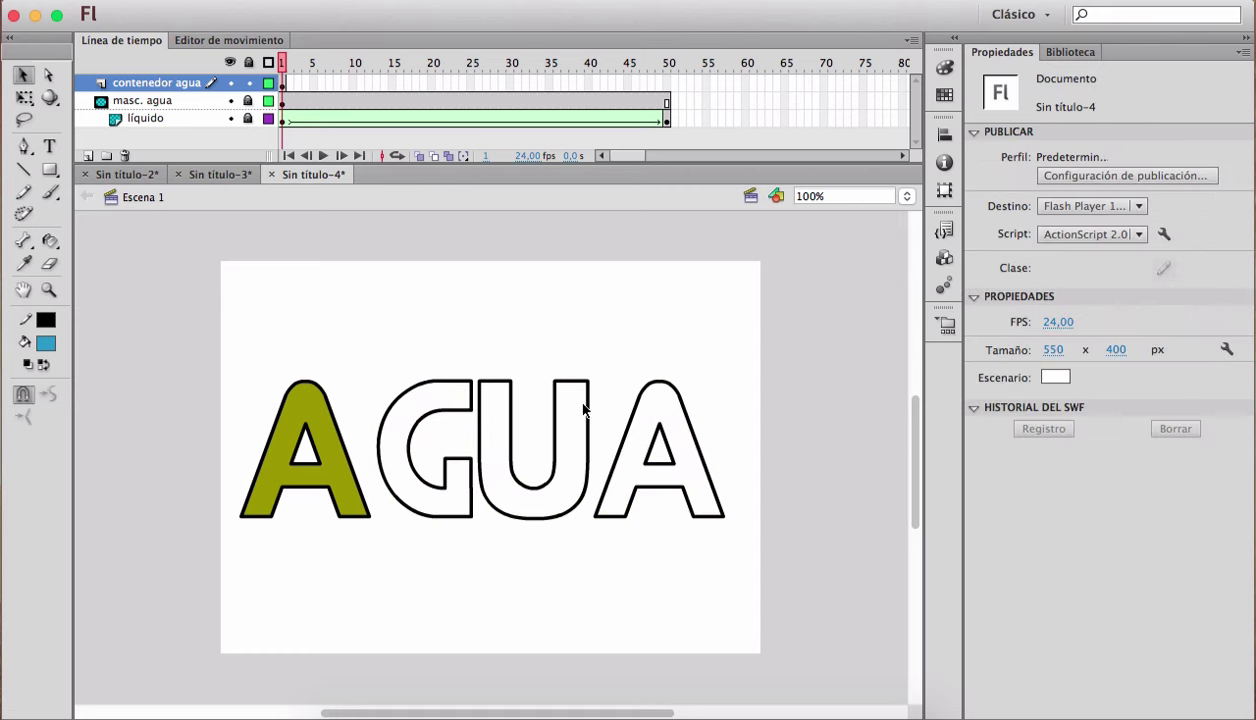
pyautogui.click(308, 413)
pyautogui.press('Delete')
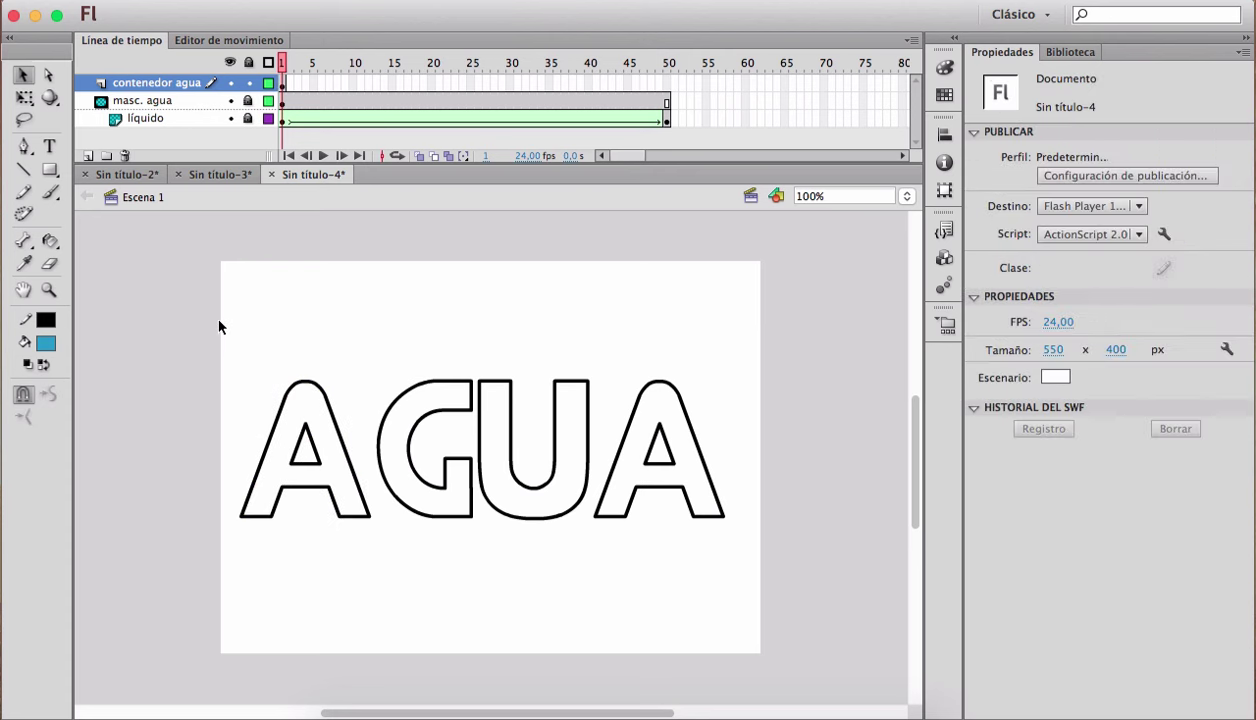
# Step: Delete the top edge of the AGUA outlines and recolor the remaining strokes dark gray
pyautogui.moveTo(218, 321)
pyautogui.mouseDown()
pyautogui.moveTo(307, 351)
pyautogui.moveTo(757, 396)
pyautogui.mouseUp()
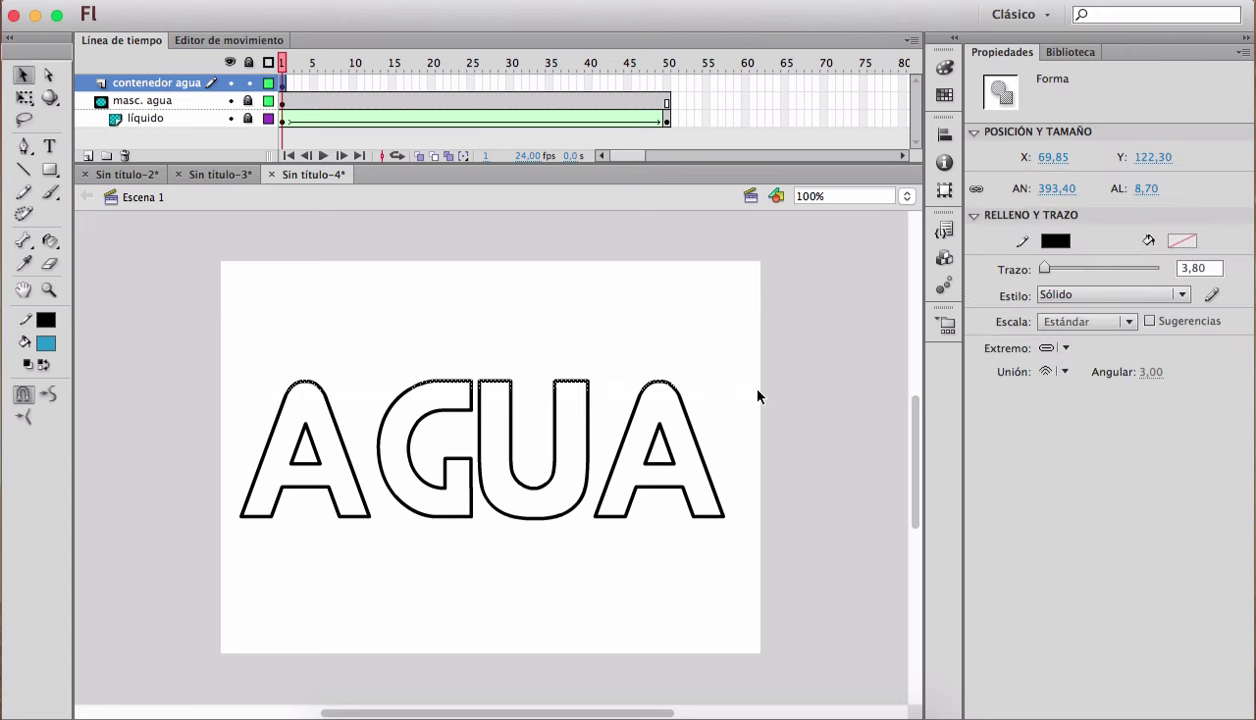
pyautogui.press('Delete')
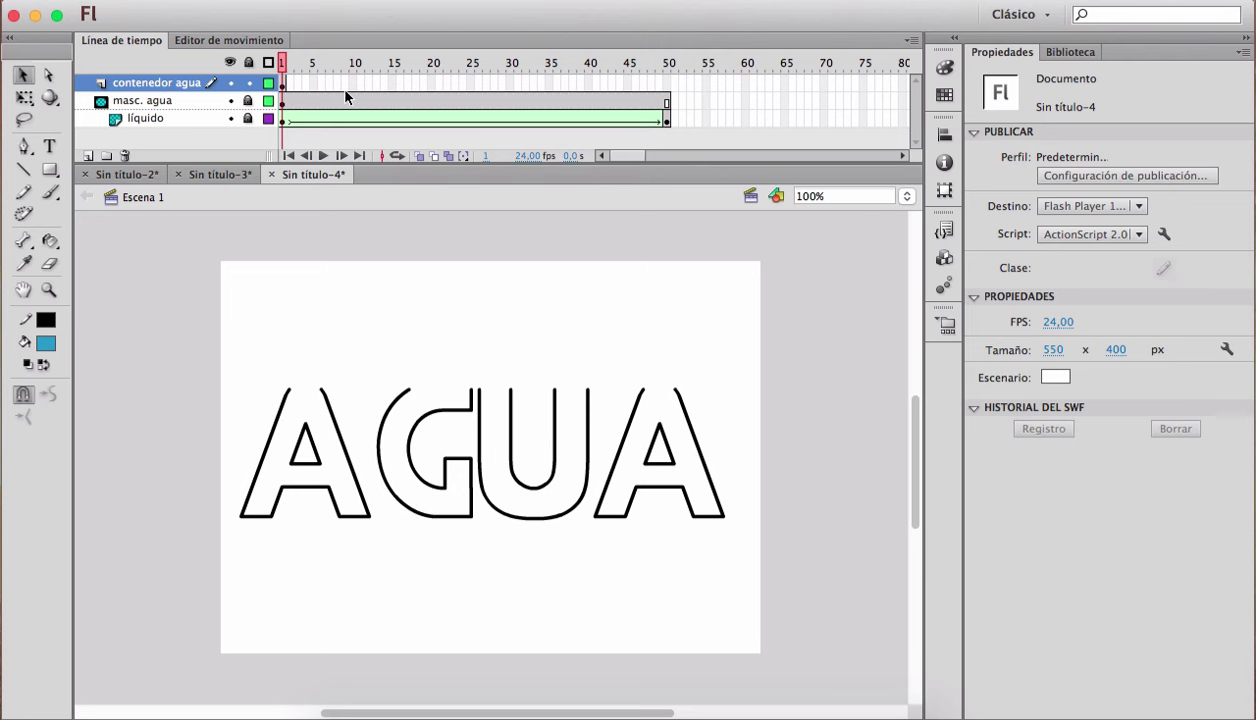
pyautogui.click(668, 86)
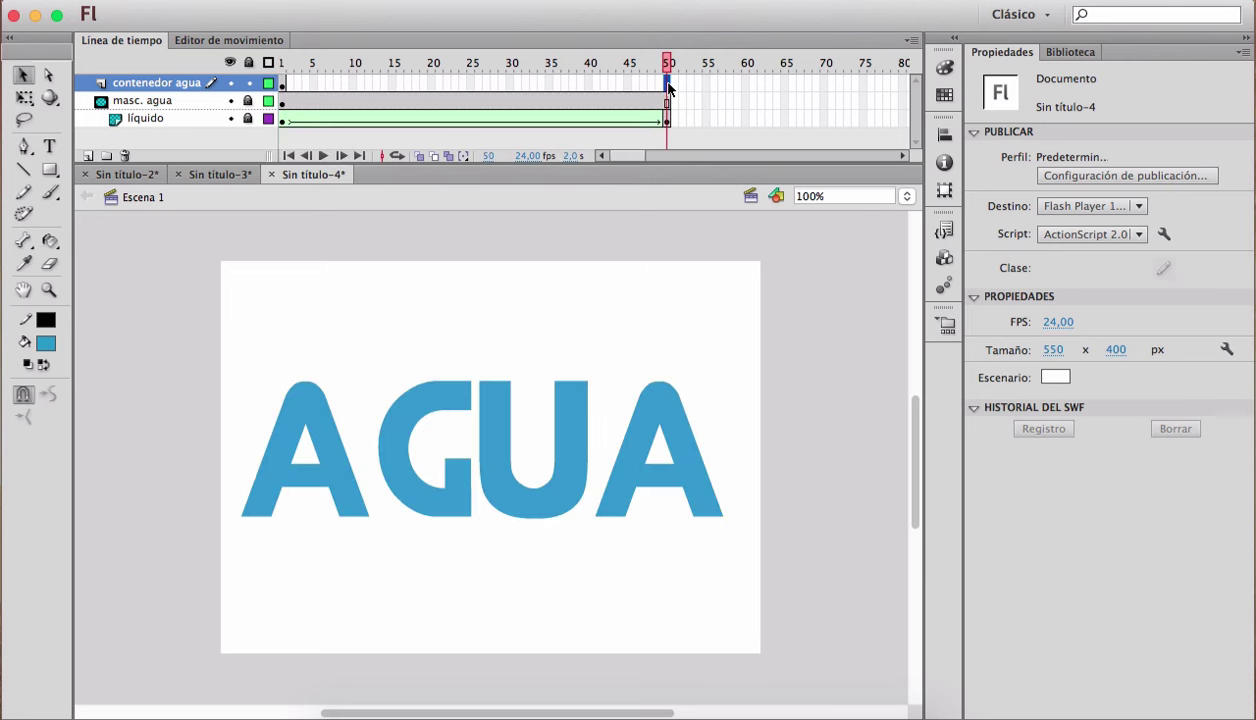
pyautogui.click(283, 85)
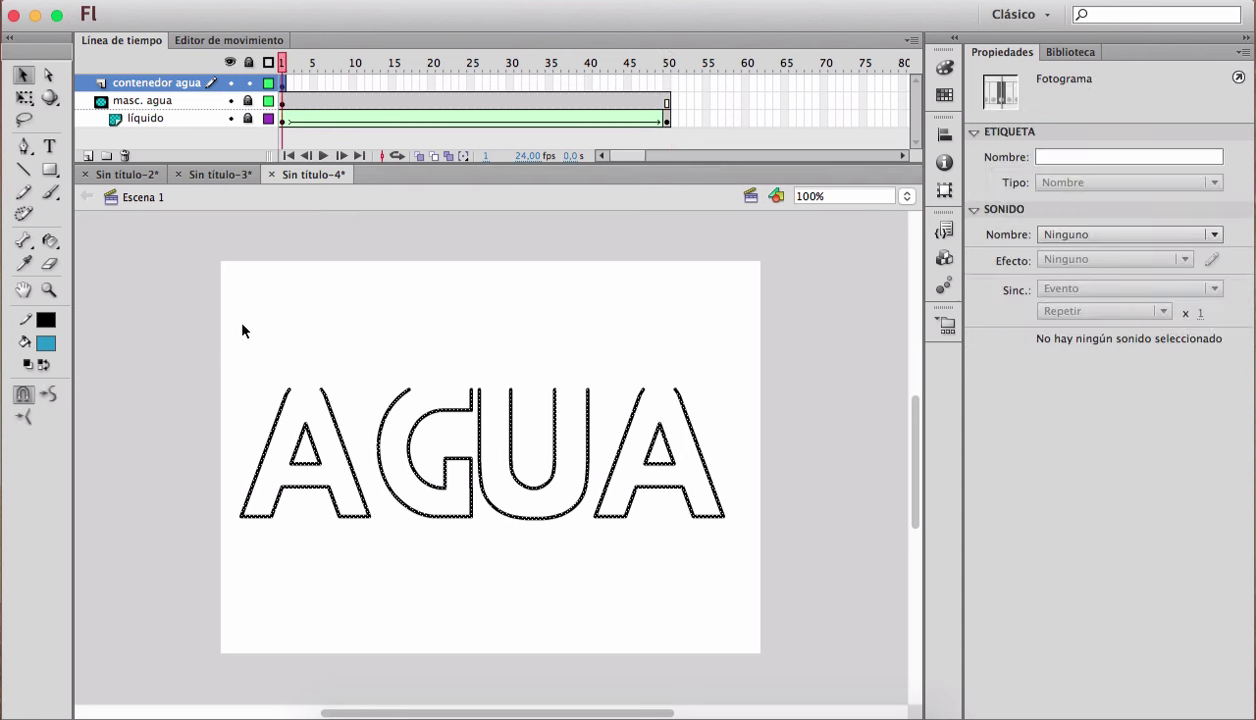
pyautogui.click(47, 319)
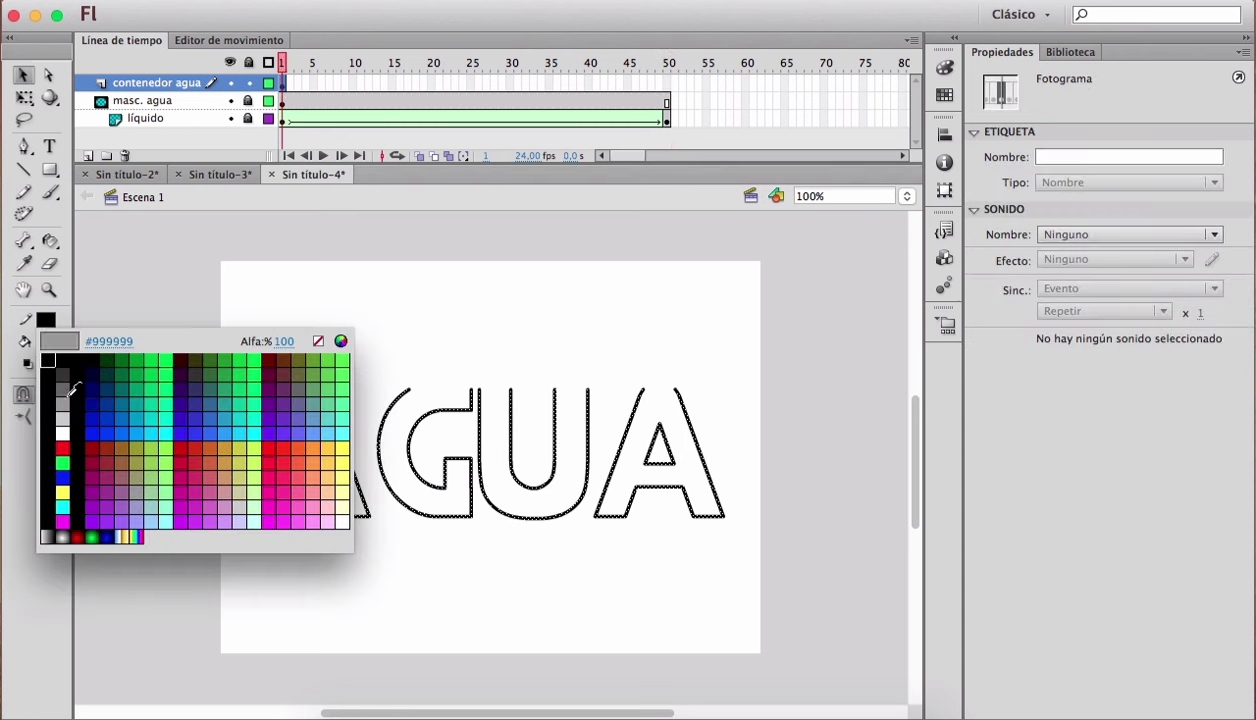
pyautogui.click(63, 389)
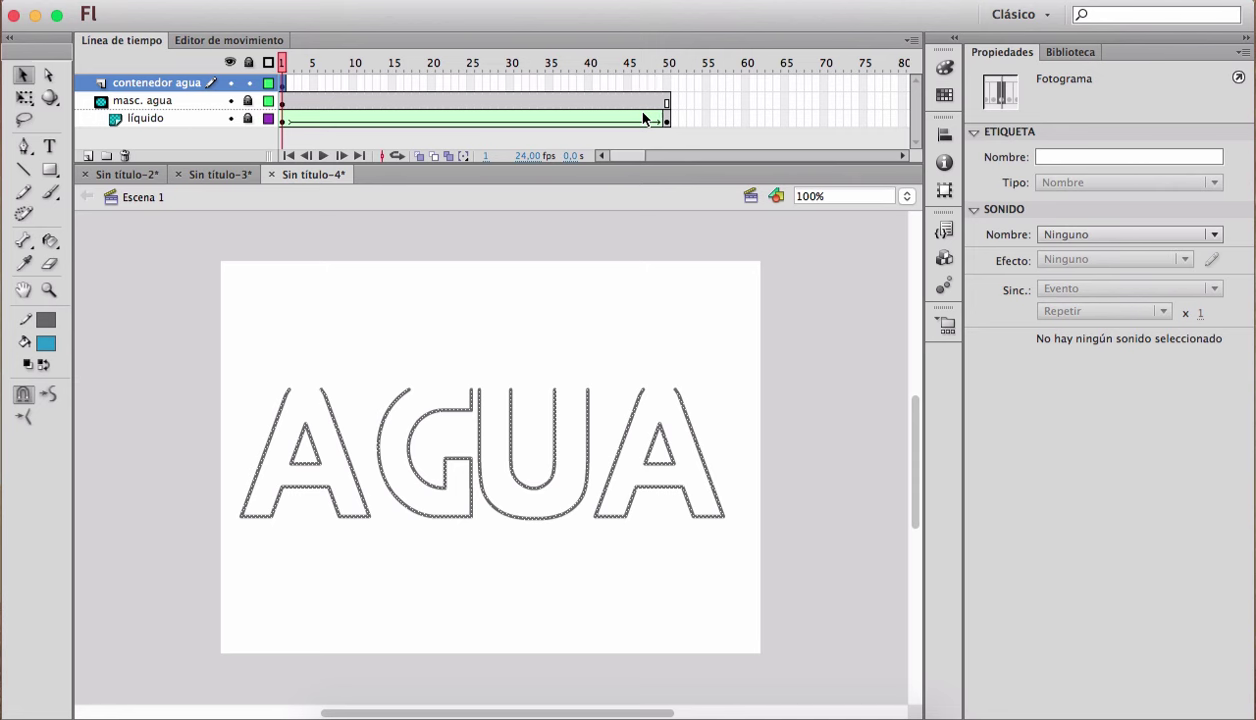
# Step: Extend the contenedor agua layer to frame 50 and scrub the timeline to check the filling, returning to frame 1
pyautogui.click(668, 84)
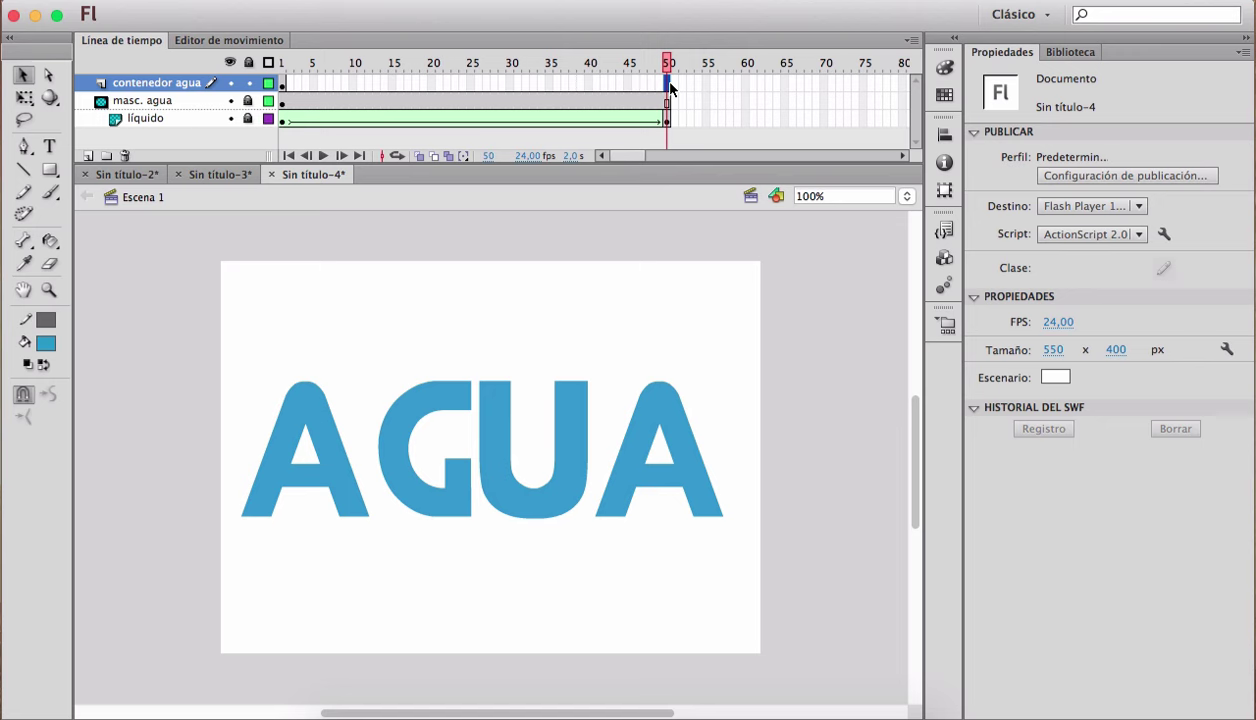
pyautogui.click(669, 86)
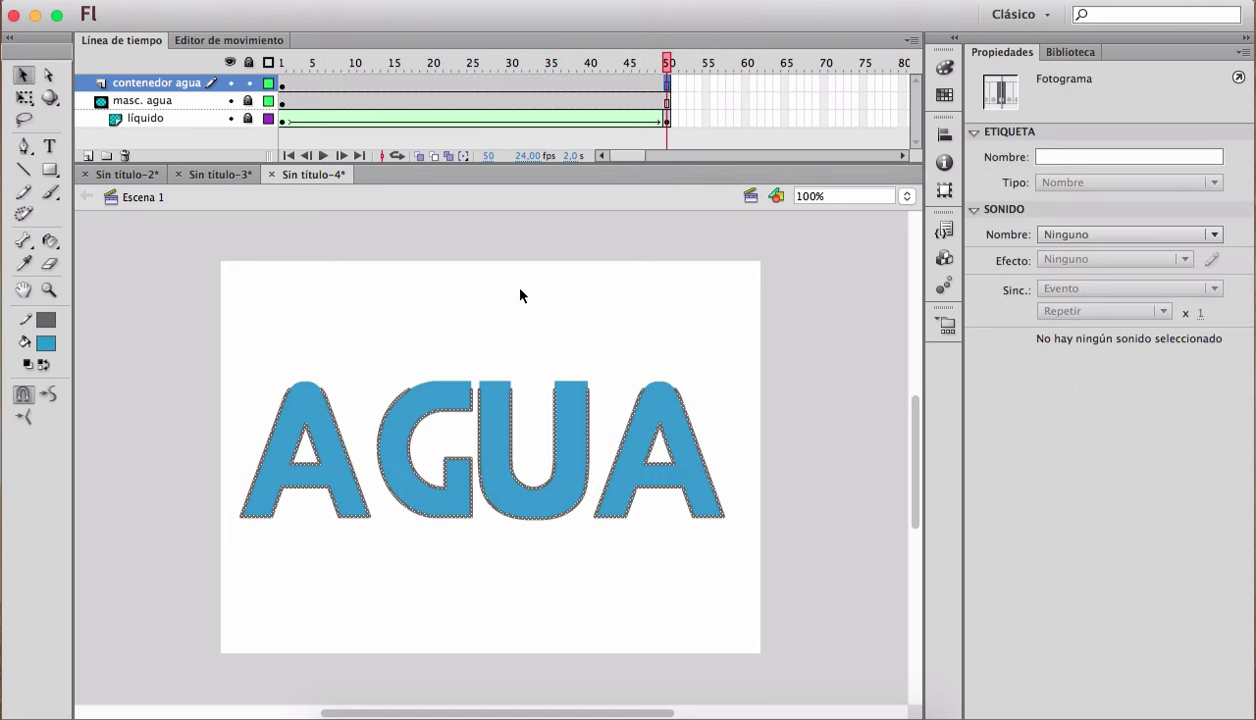
pyautogui.moveTo(364, 63); pyautogui.dragTo(675, 111)
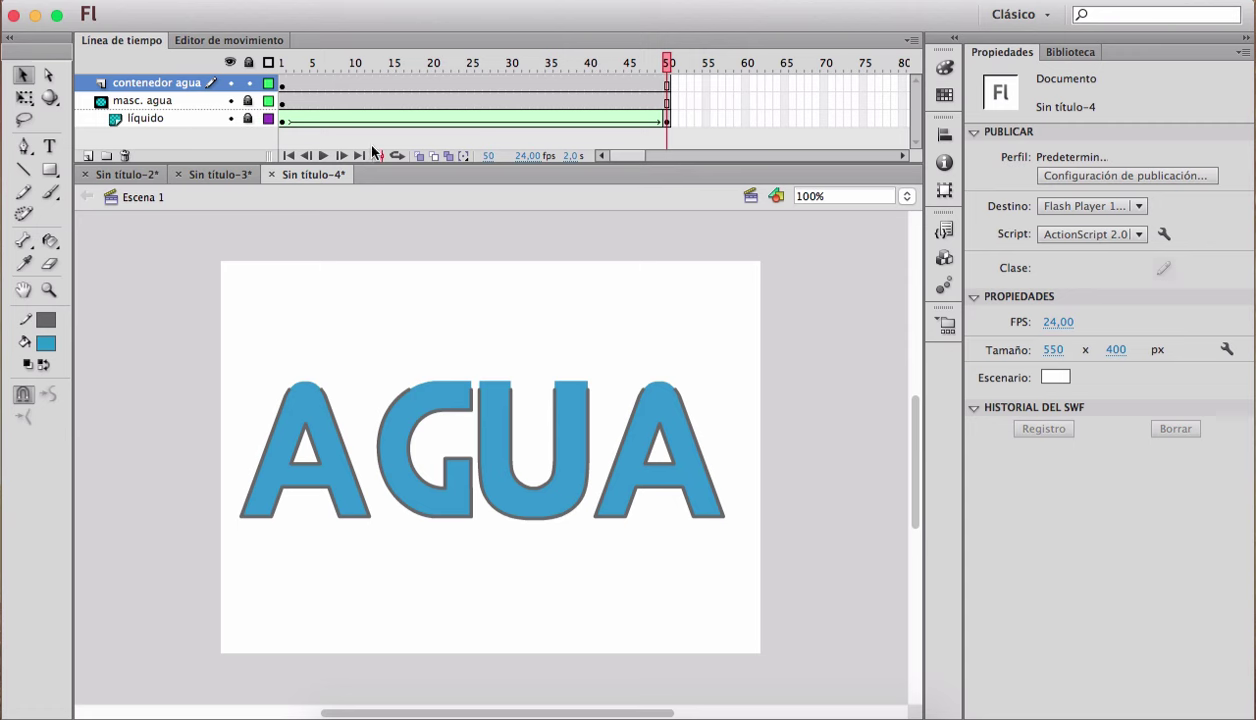
pyautogui.click(162, 119)
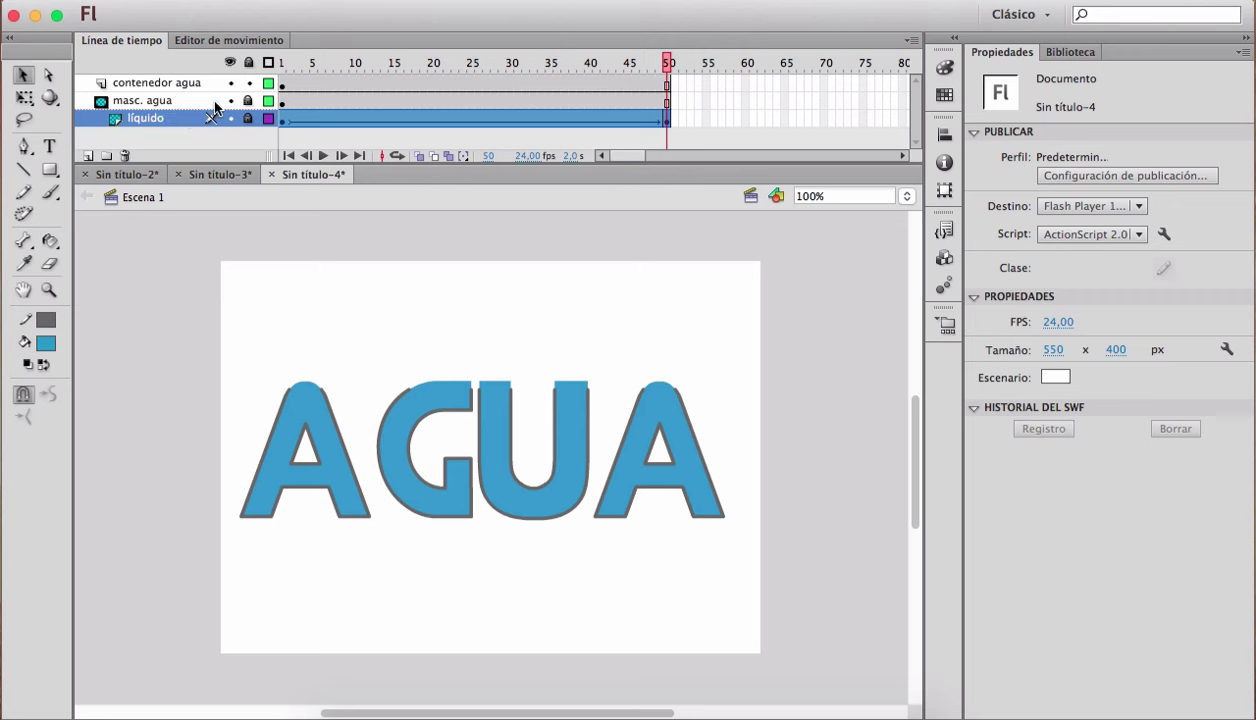
pyautogui.click(285, 66)
pyautogui.moveTo(286, 66)
pyautogui.mouseDown()
pyautogui.moveTo(660, 68)
pyautogui.moveTo(276, 62)
pyautogui.mouseUp()
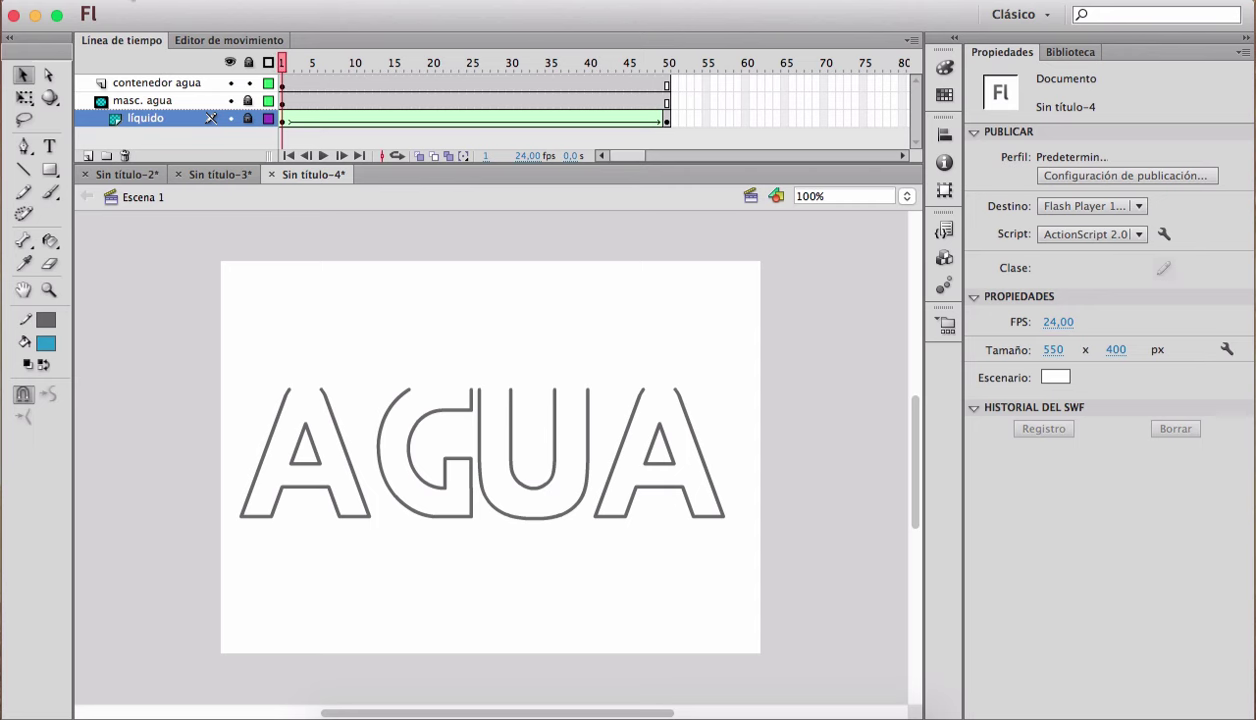
# Step: Create a new 550 x 400 px ActionScript 2.0 document and paint a short diagonal blue brush stroke on frame 1
pyautogui.click(120, 2)
pyautogui.click(146, 8)
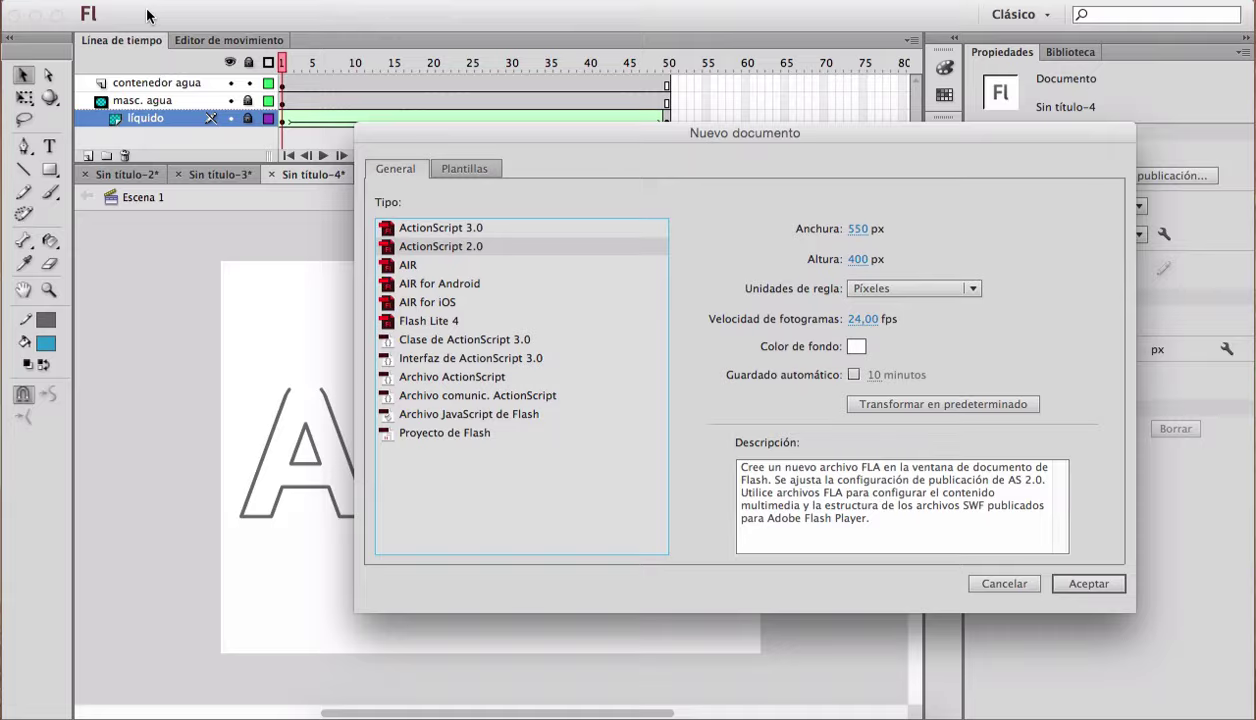
pyautogui.press('Return')
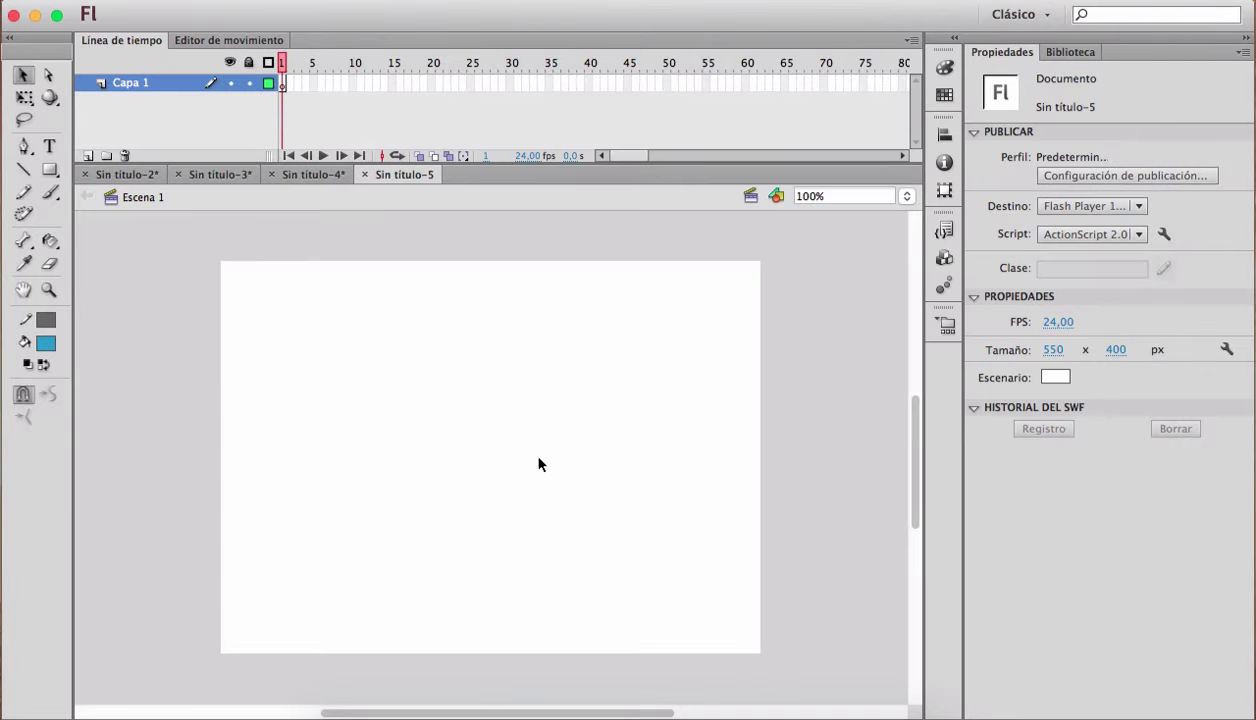
pyautogui.click(49, 192)
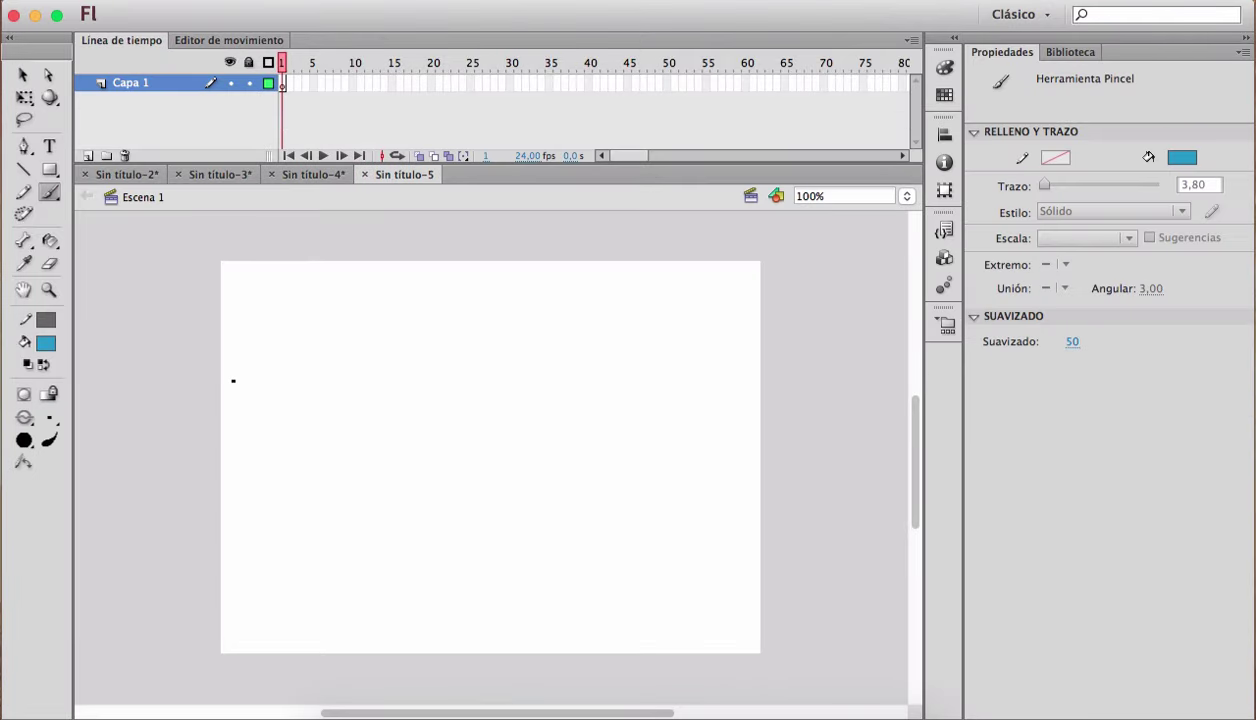
pyautogui.moveTo(394, 488); pyautogui.dragTo(424, 522)
# Step: Insert a keyframe at frame 45, clear its artwork, and paint a longer blue stroke over the original using onion skin as a guide
pyautogui.click(629, 84)
pyautogui.rightClick(629, 84)
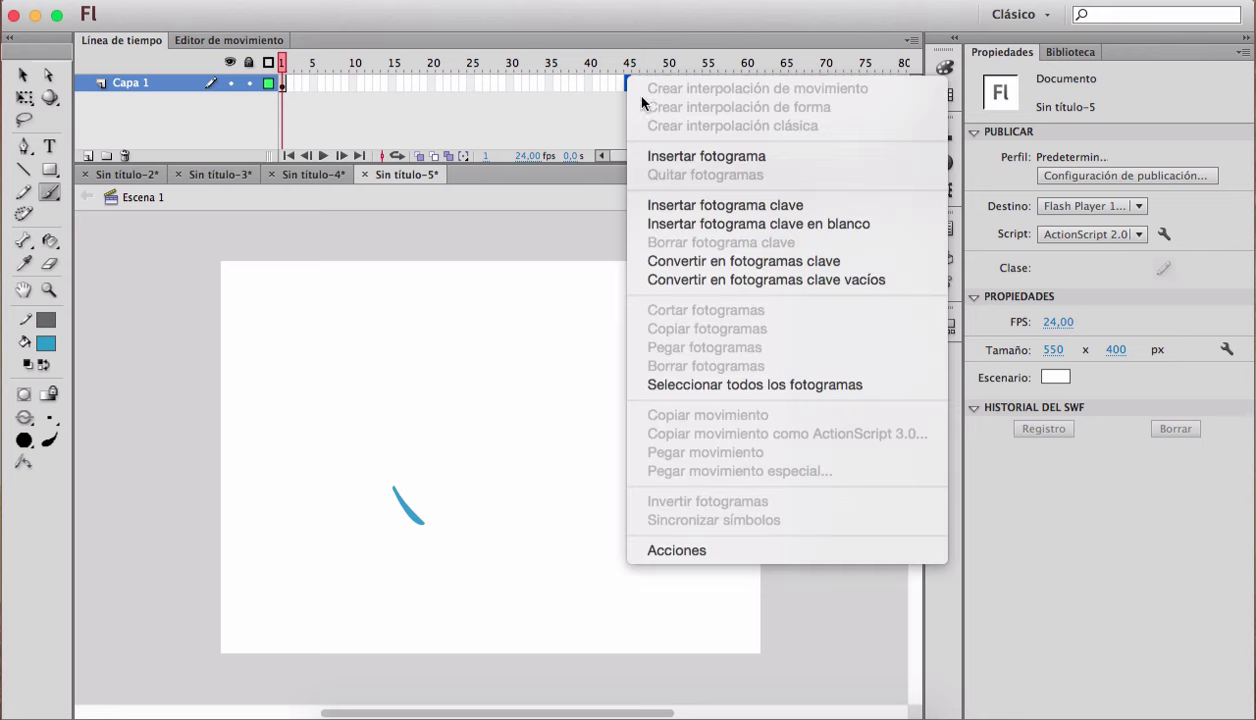
pyautogui.click(688, 207)
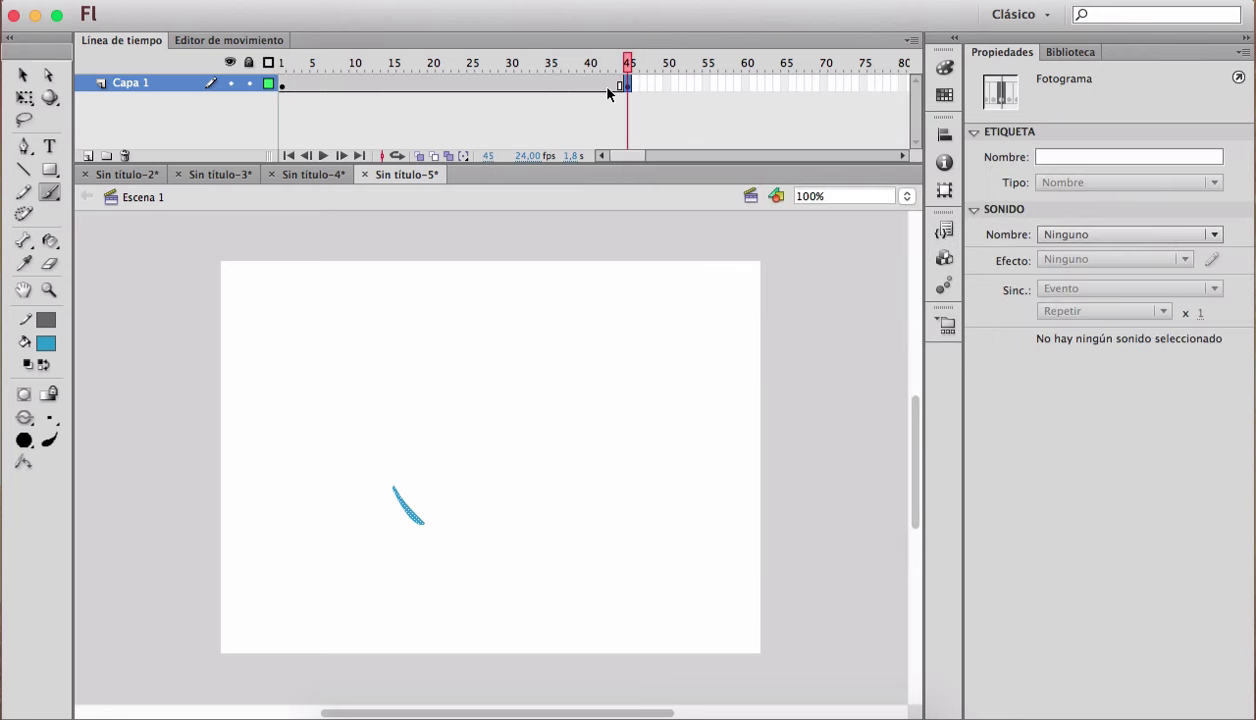
pyautogui.press('Delete')
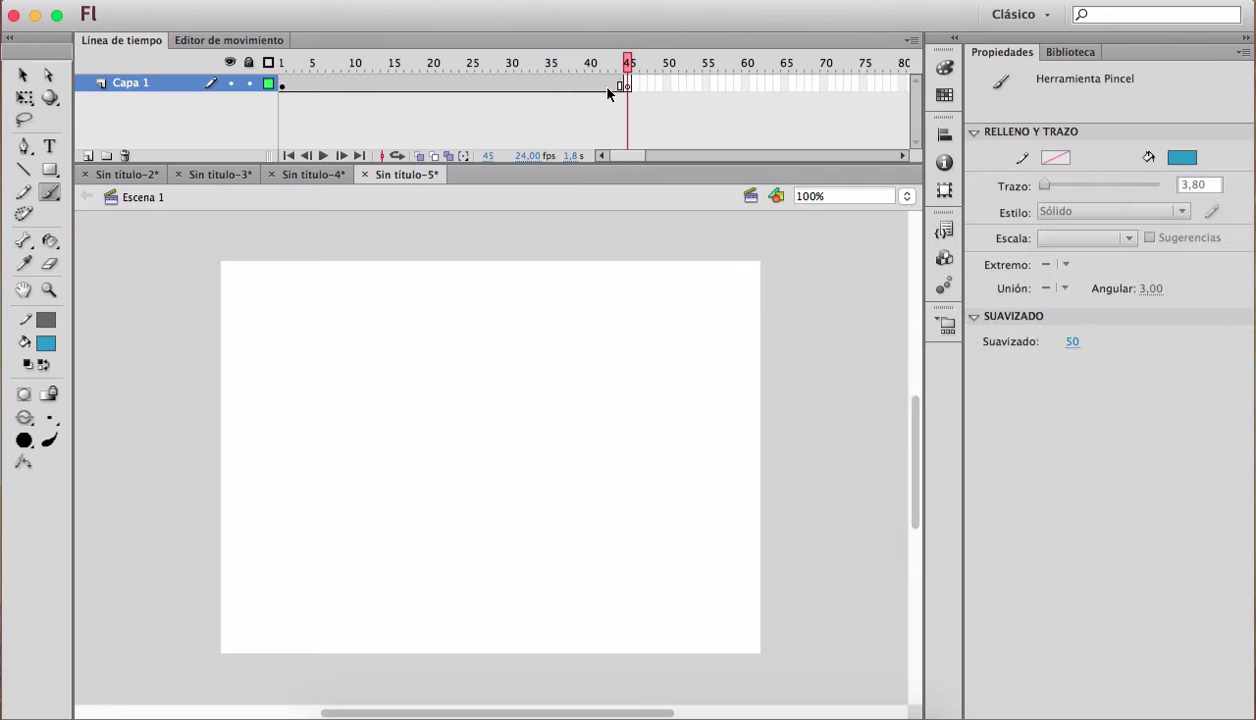
pyautogui.click(420, 156)
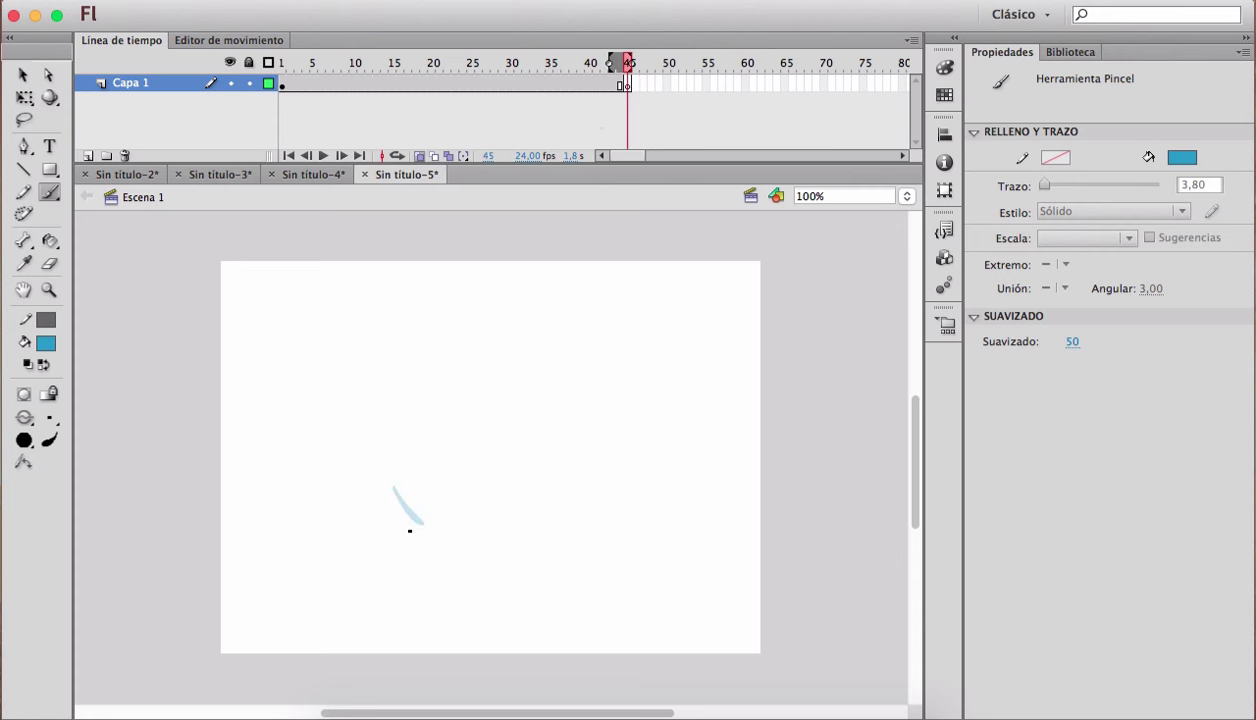
pyautogui.moveTo(421, 522); pyautogui.dragTo(377, 459)
pyautogui.click(419, 157)
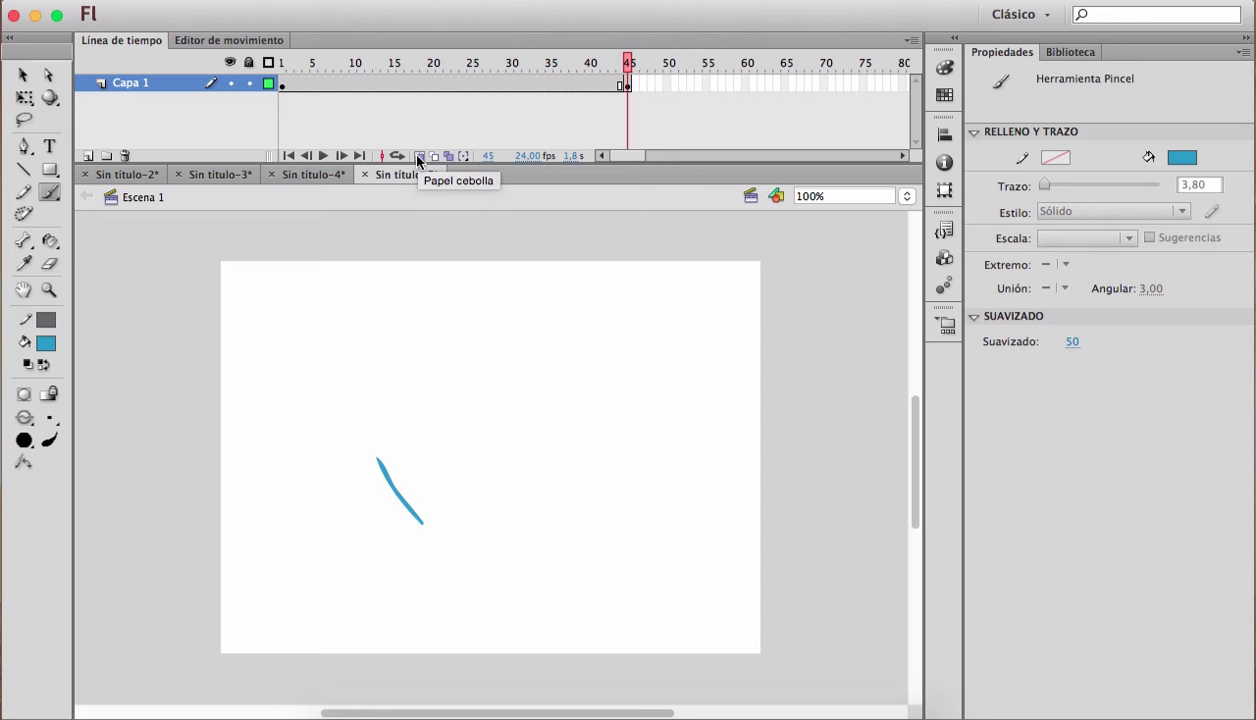
# Step: Create a shape tween between frames 1 and 45 of Capa 1 and scrub through the growing stroke
pyautogui.rightClick(538, 83)
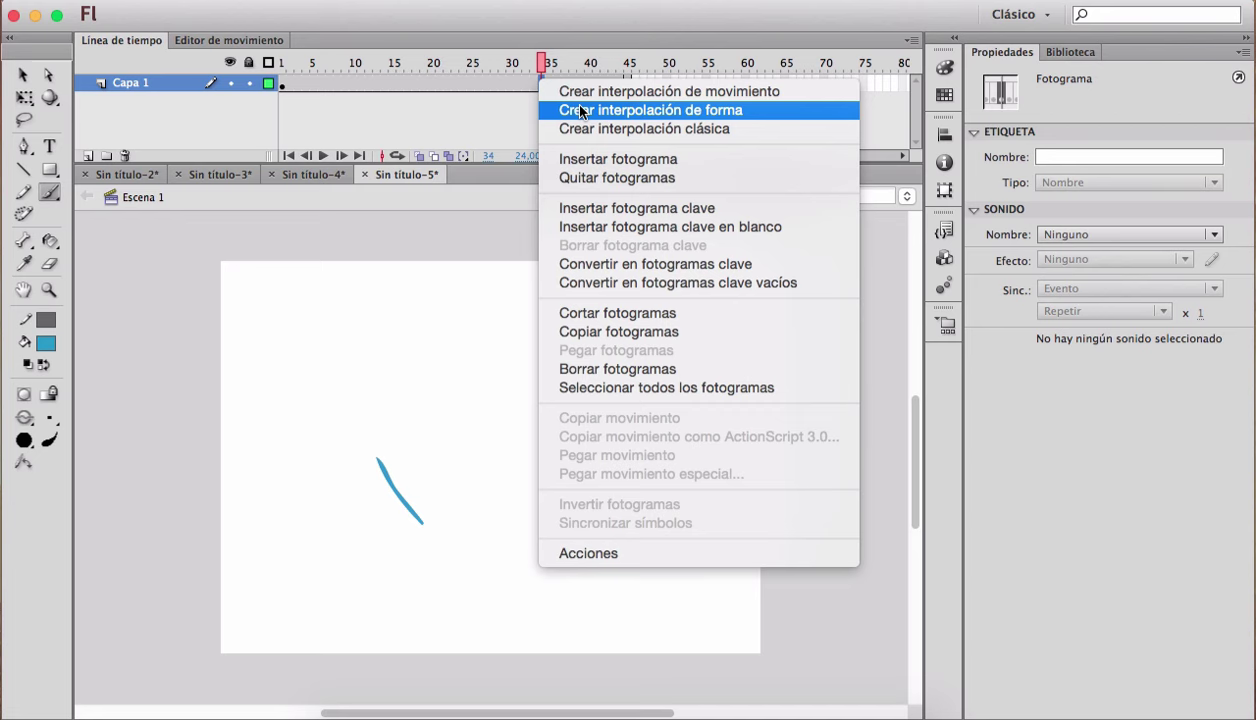
pyautogui.click(581, 111)
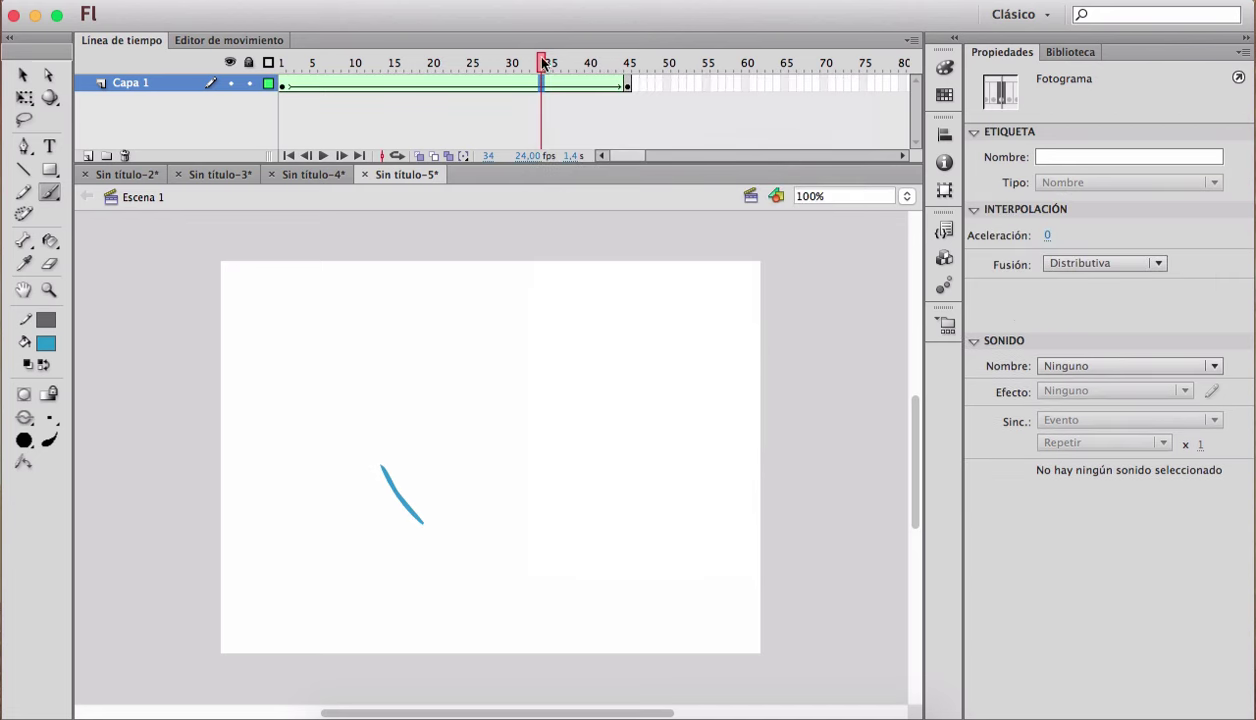
pyautogui.click(416, 63)
pyautogui.moveTo(387, 67)
pyautogui.mouseDown()
pyautogui.moveTo(283, 67)
pyautogui.moveTo(648, 68)
pyautogui.moveTo(286, 72)
pyautogui.moveTo(622, 86)
pyautogui.moveTo(289, 86)
pyautogui.moveTo(655, 90)
pyautogui.moveTo(612, 95)
pyautogui.mouseUp()
pyautogui.moveTo(510, 103)
pyautogui.mouseDown()
pyautogui.moveTo(280, 104)
pyautogui.moveTo(587, 121)
pyautogui.mouseUp()
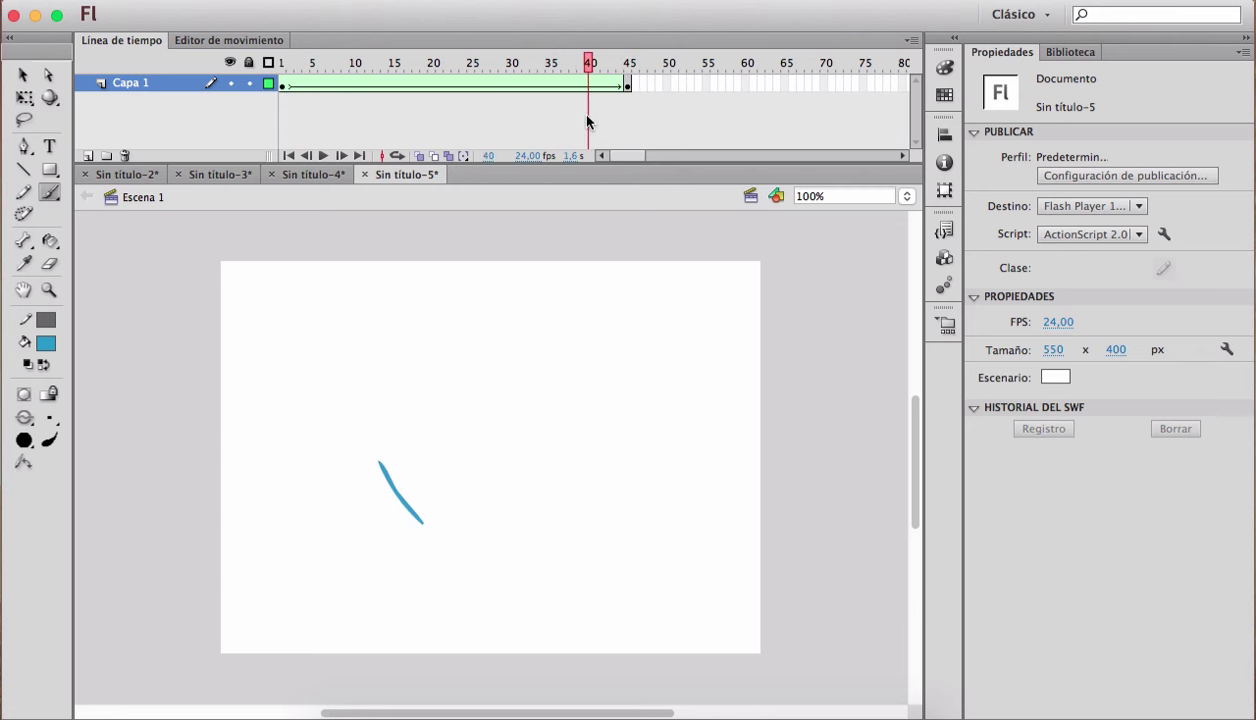
# Step: Test the movie to watch the stroke tween, close the preview, and switch to the Selection tool
pyautogui.press('super+Return')
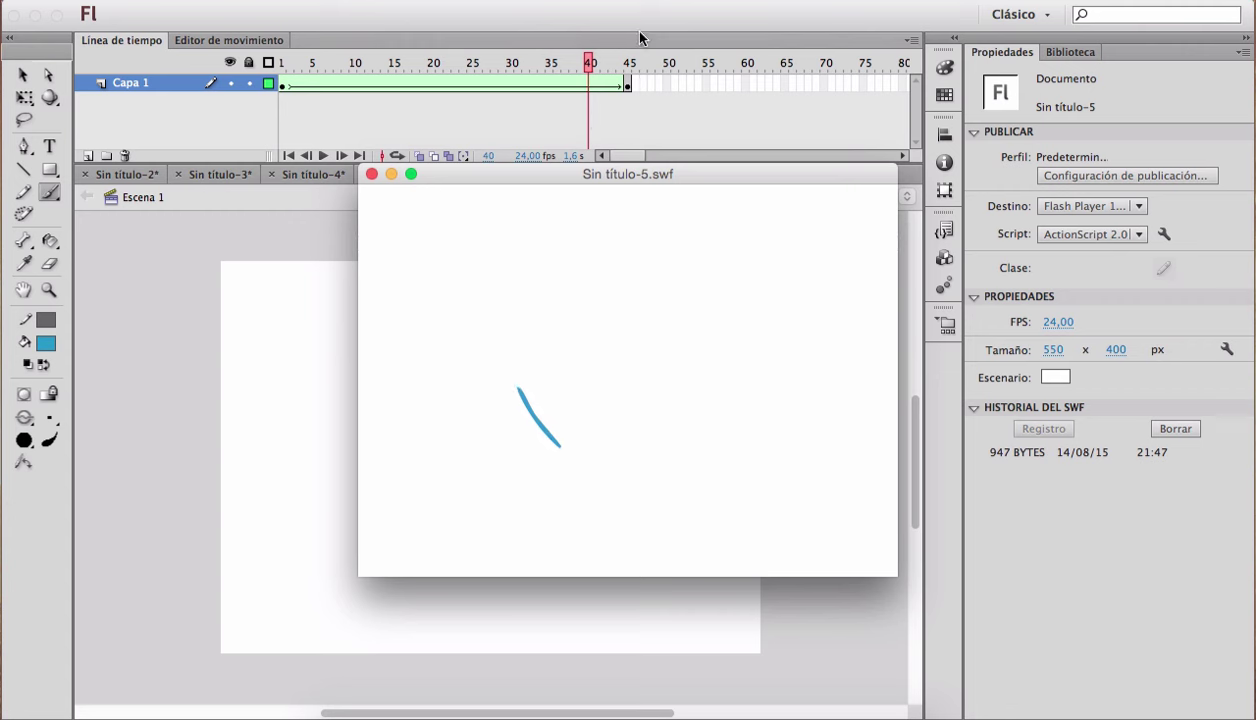
pyautogui.click(366, 171)
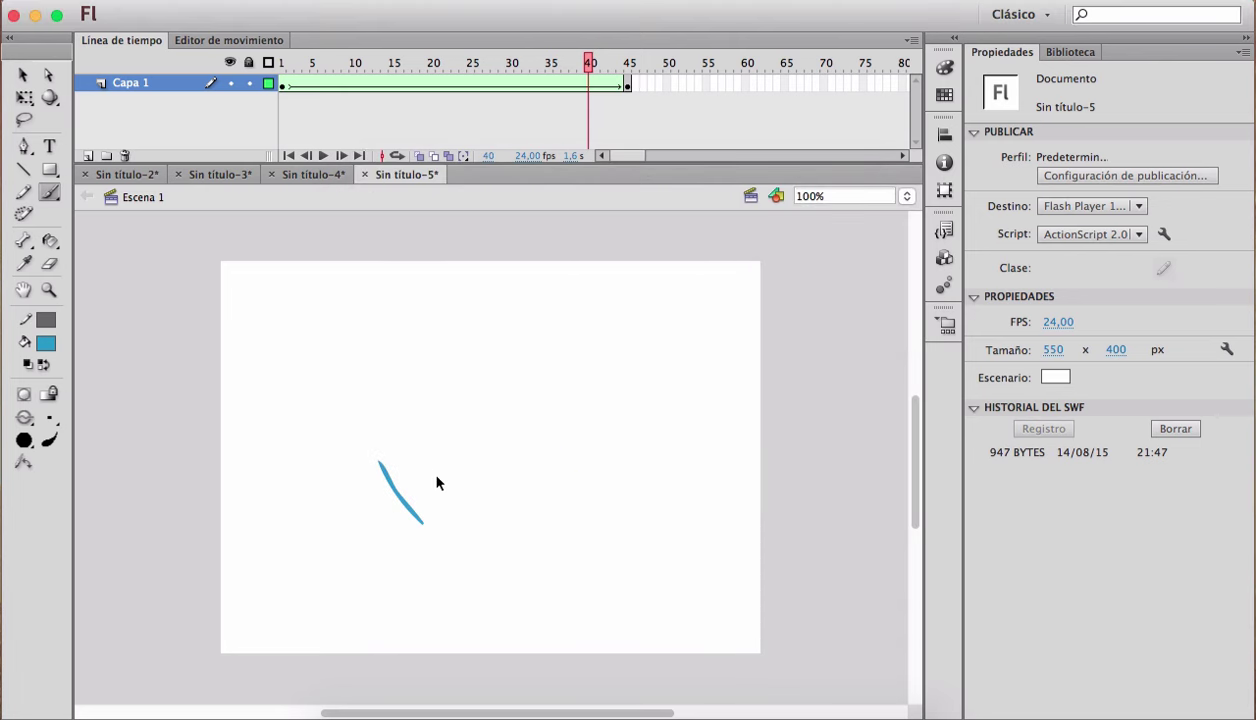
pyautogui.press('v')
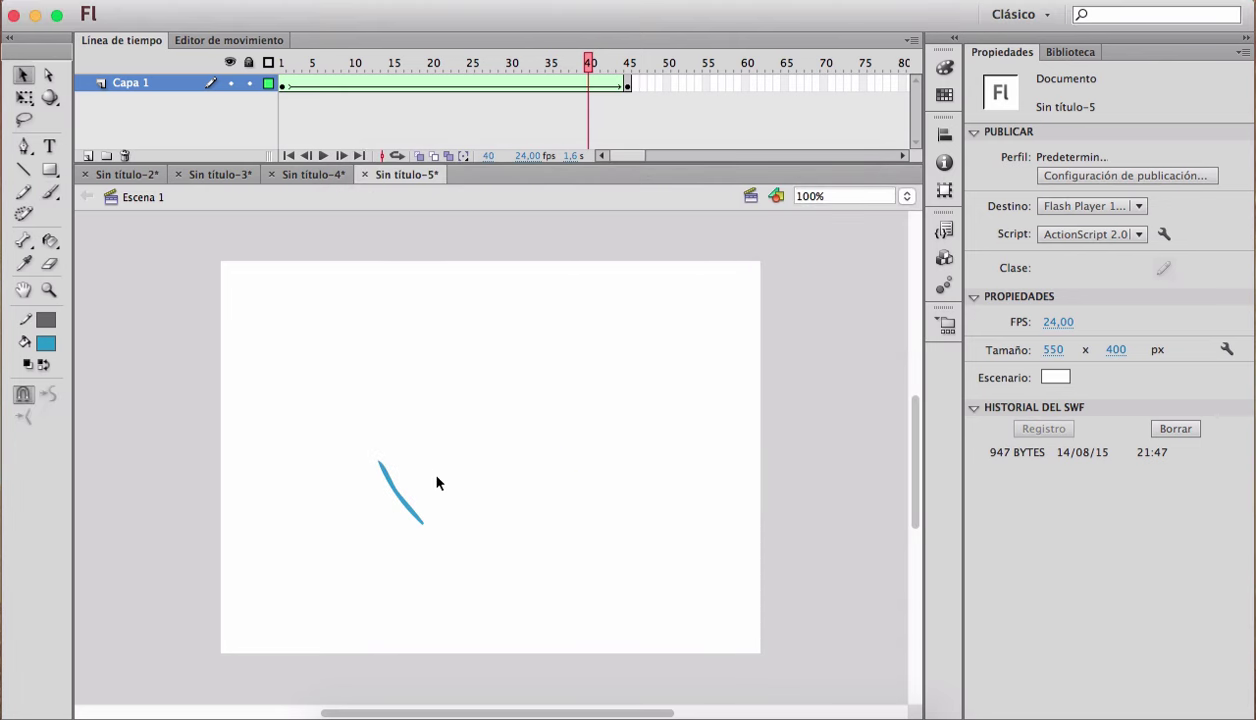